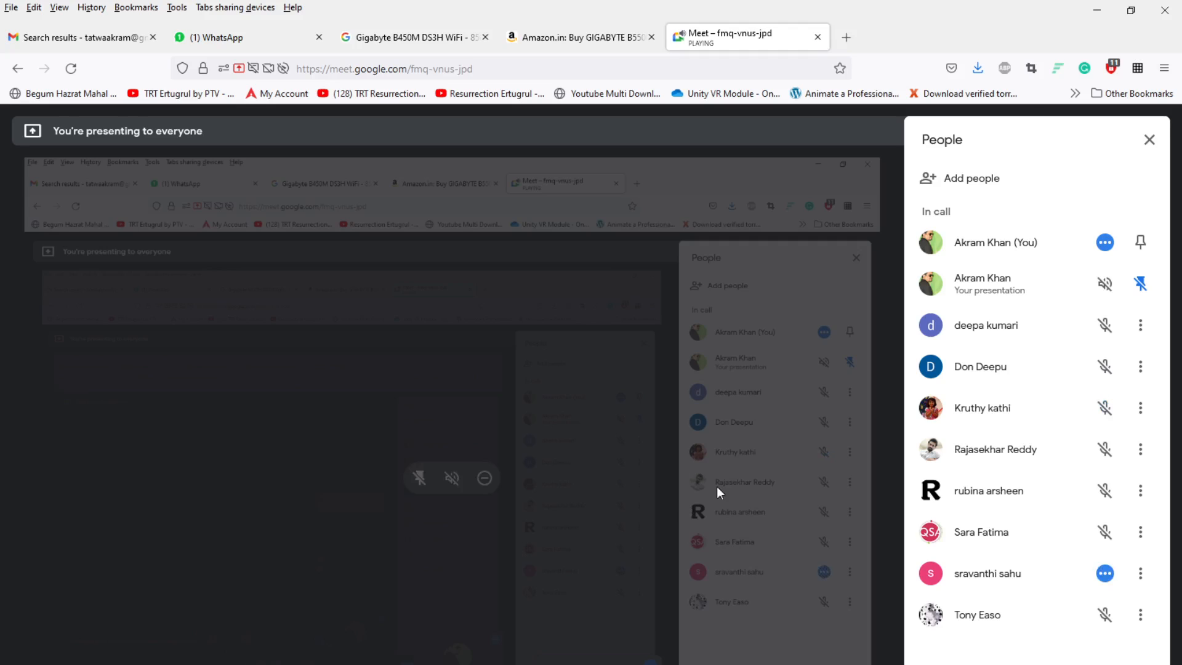
# Switch to CorelDRAW and draw an ellipse about 95 mm wide and 98 mm high near the middle of the page
pyautogui.click(1097, 11)
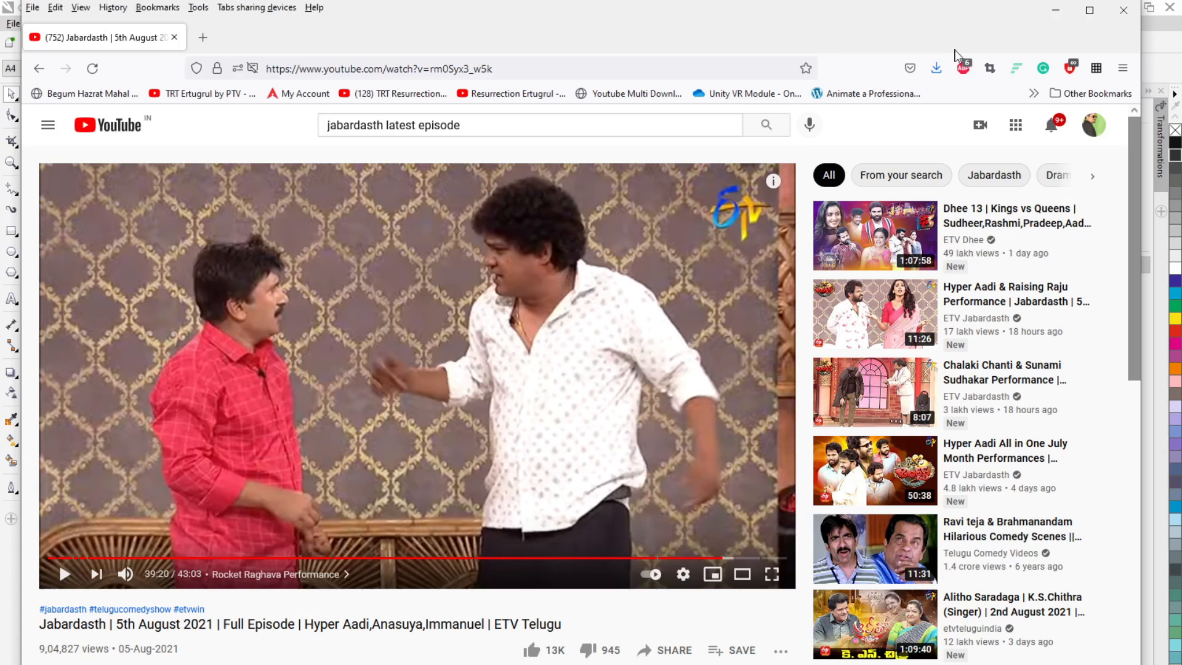
pyautogui.click(1055, 9)
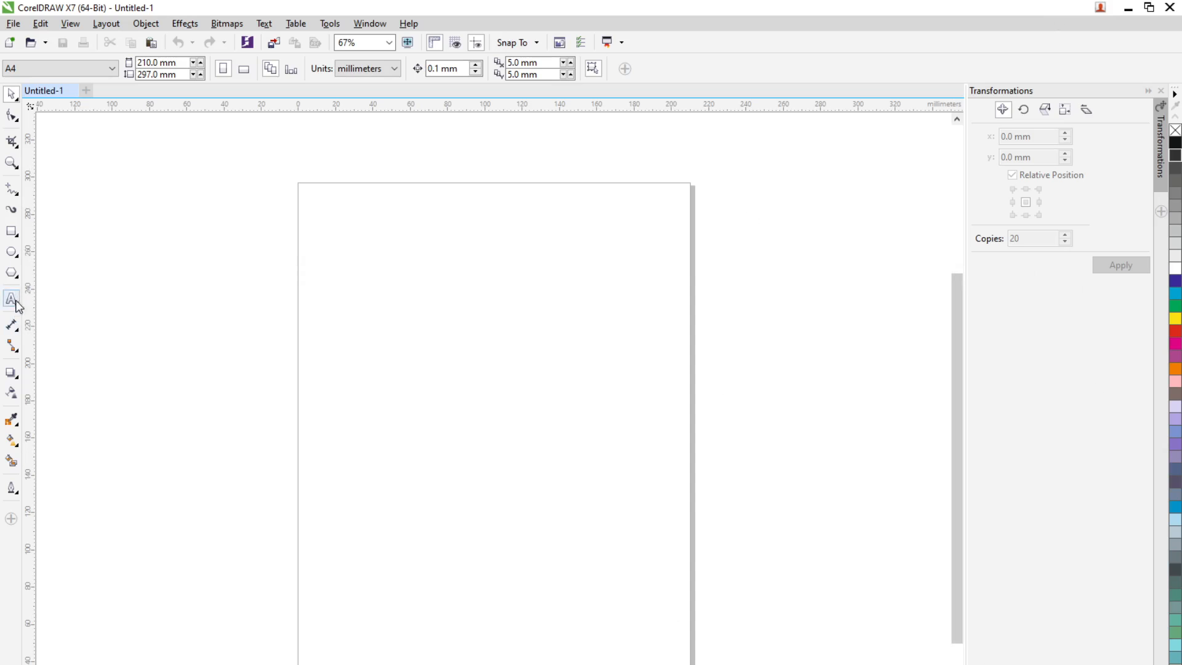
pyautogui.click(11, 251)
pyautogui.moveTo(397, 329); pyautogui.dragTo(573, 512)
pyautogui.click(12, 95)
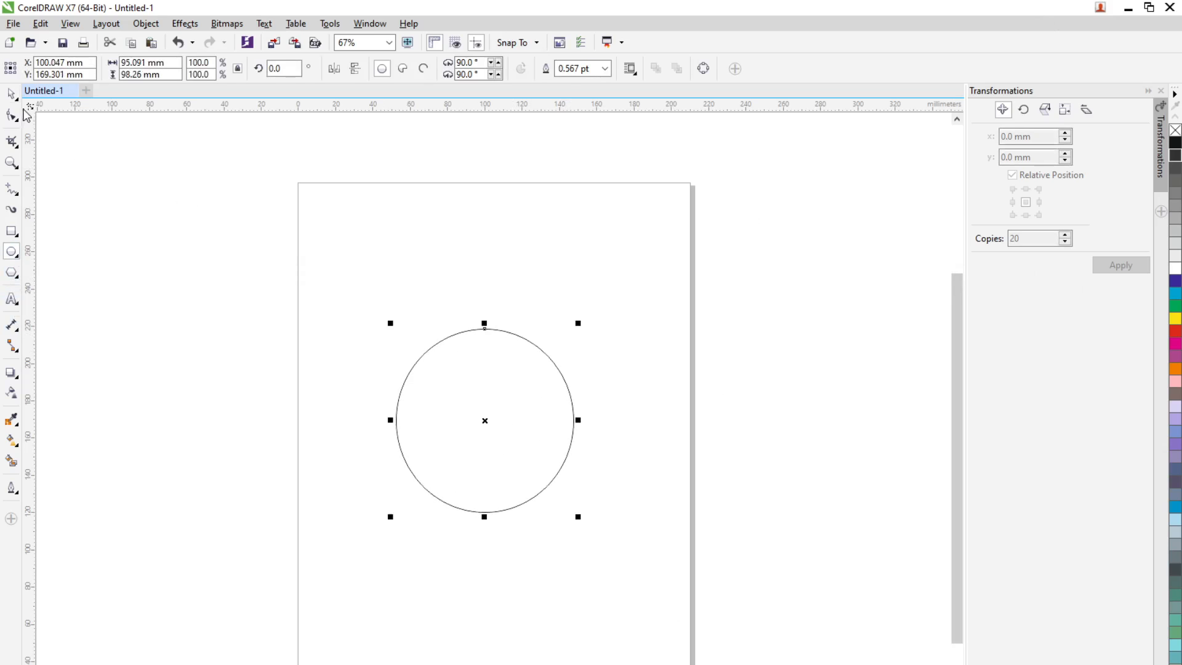
# Fill the ellipse with cyan and set its outline width to None
pyautogui.moveTo(1174, 294); pyautogui.dragTo(508, 436)
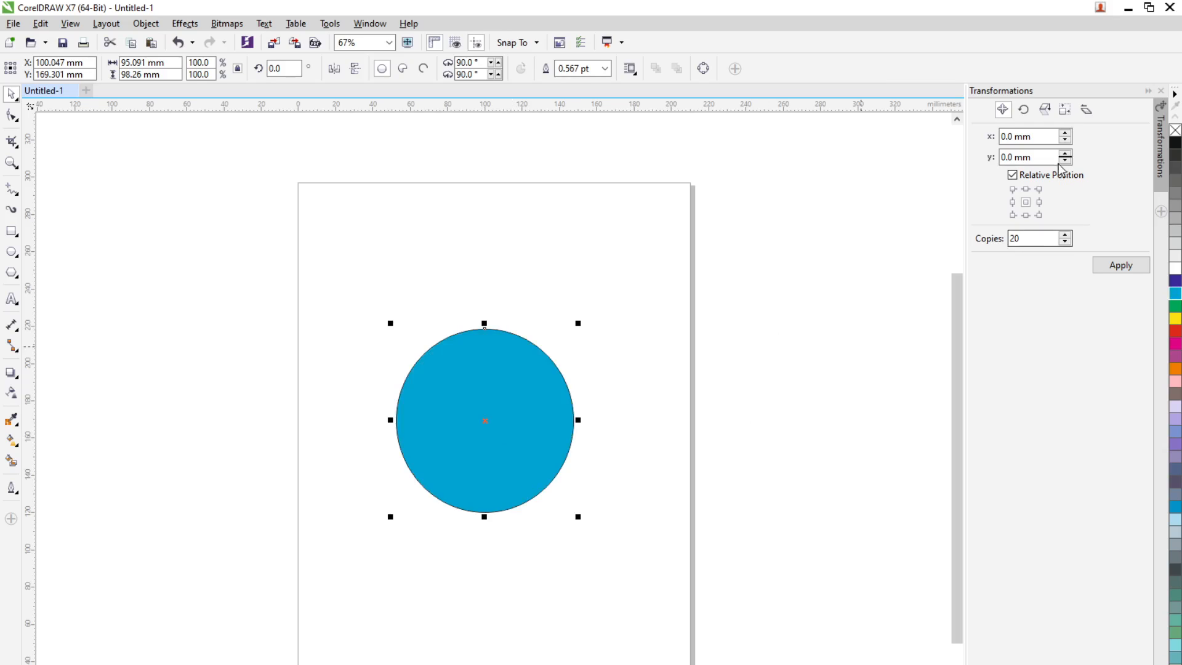
pyautogui.click(605, 69)
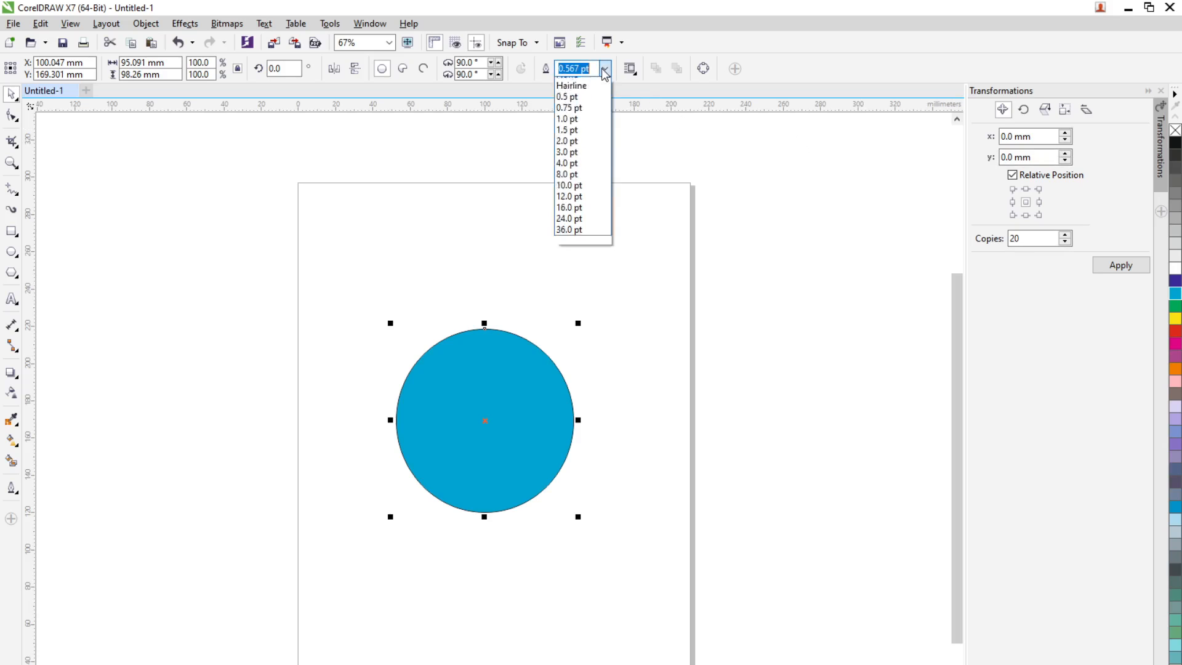
pyautogui.click(582, 85)
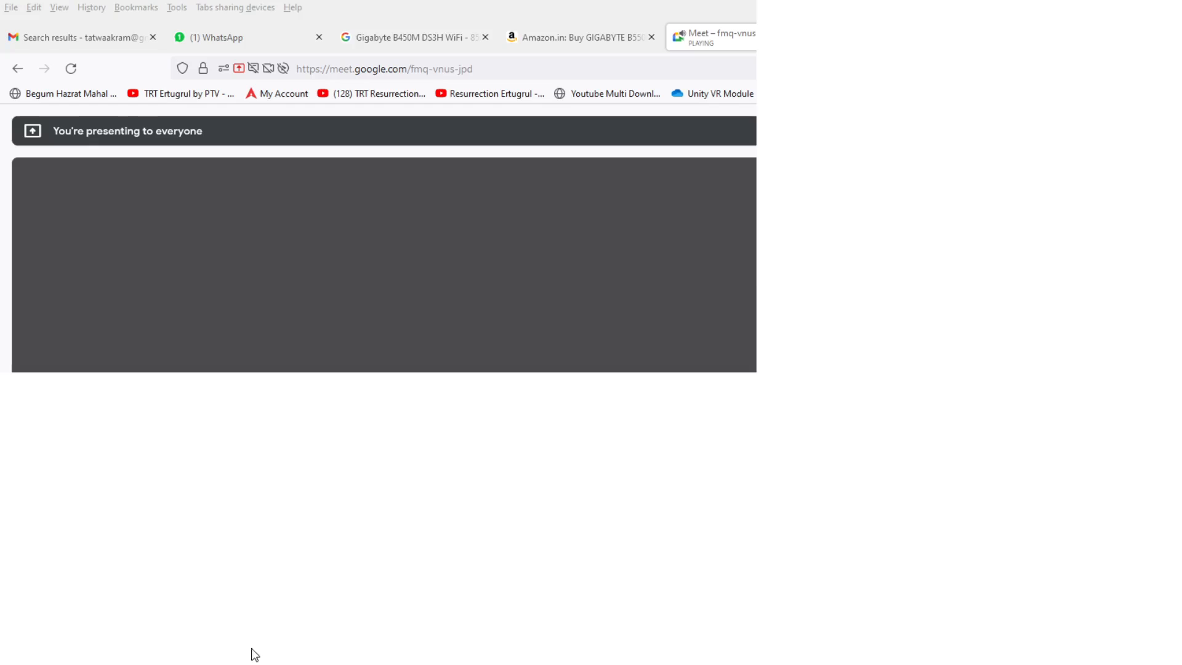
# Turn on the microphone in the Google Meet call and return to the CorelDRAW drawing
pyautogui.hotkey('ctrl', 'd')
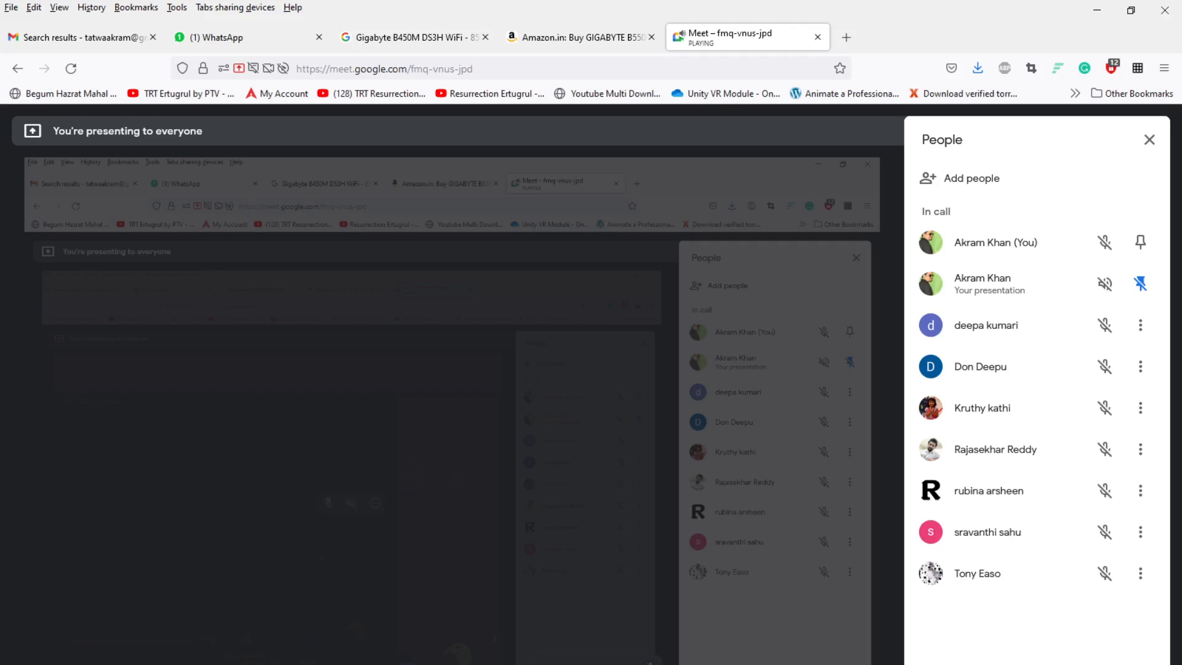
pyautogui.hotkey('ctrl', 'd')
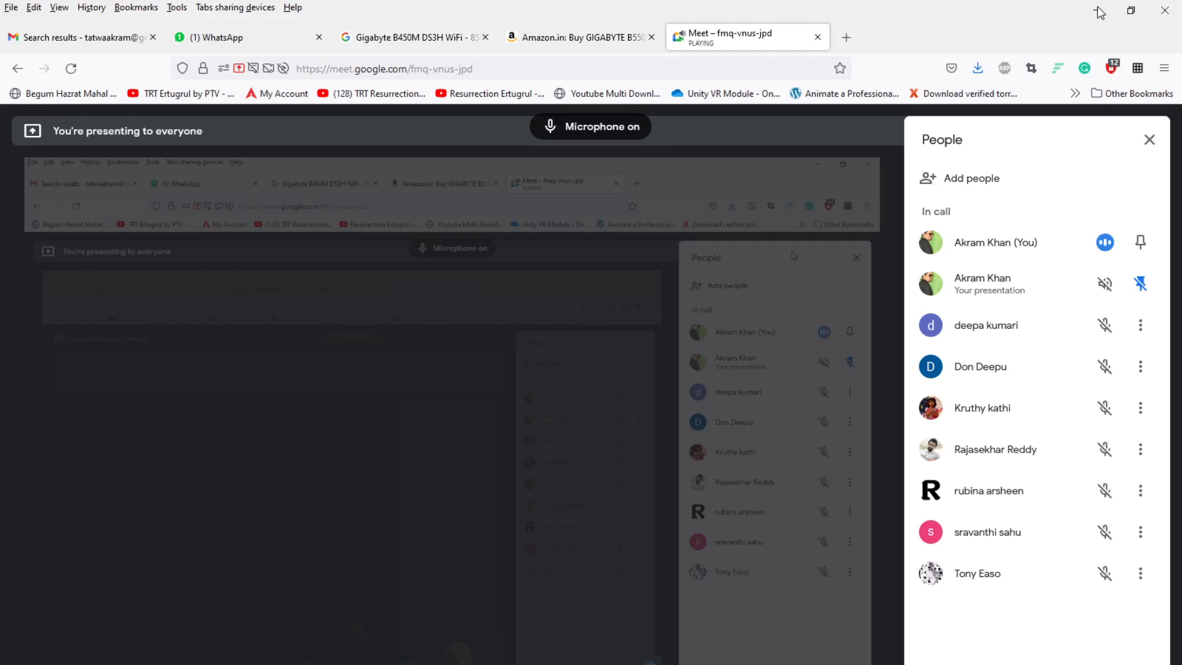
pyautogui.click(1100, 11)
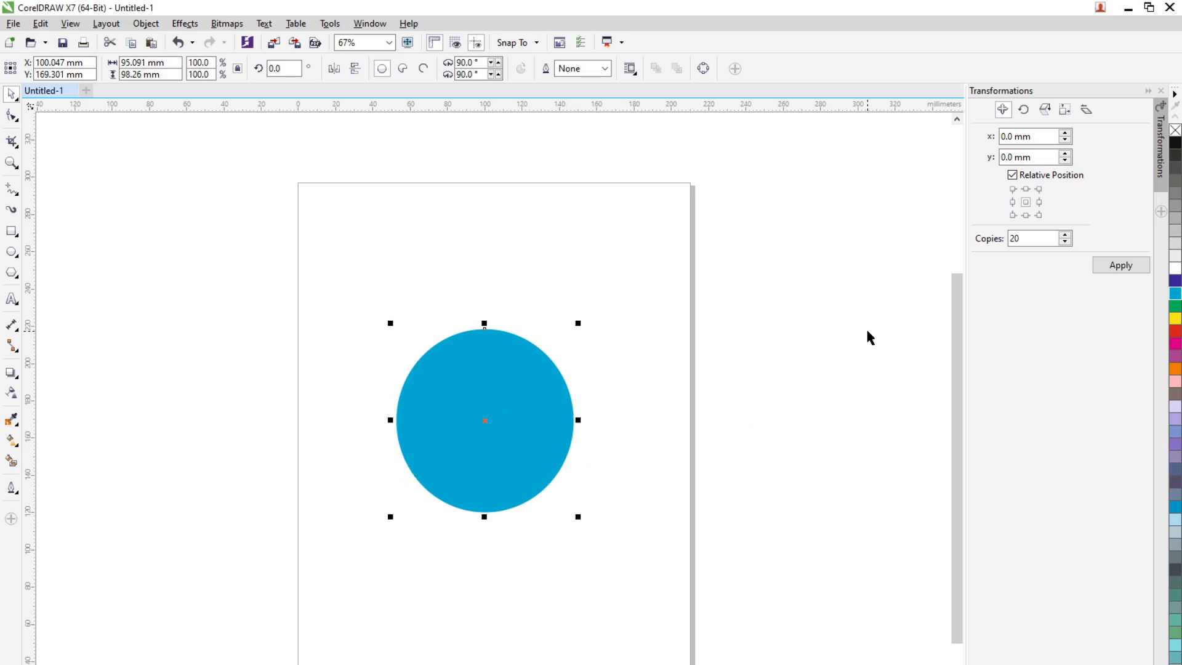
pyautogui.click(1161, 212)
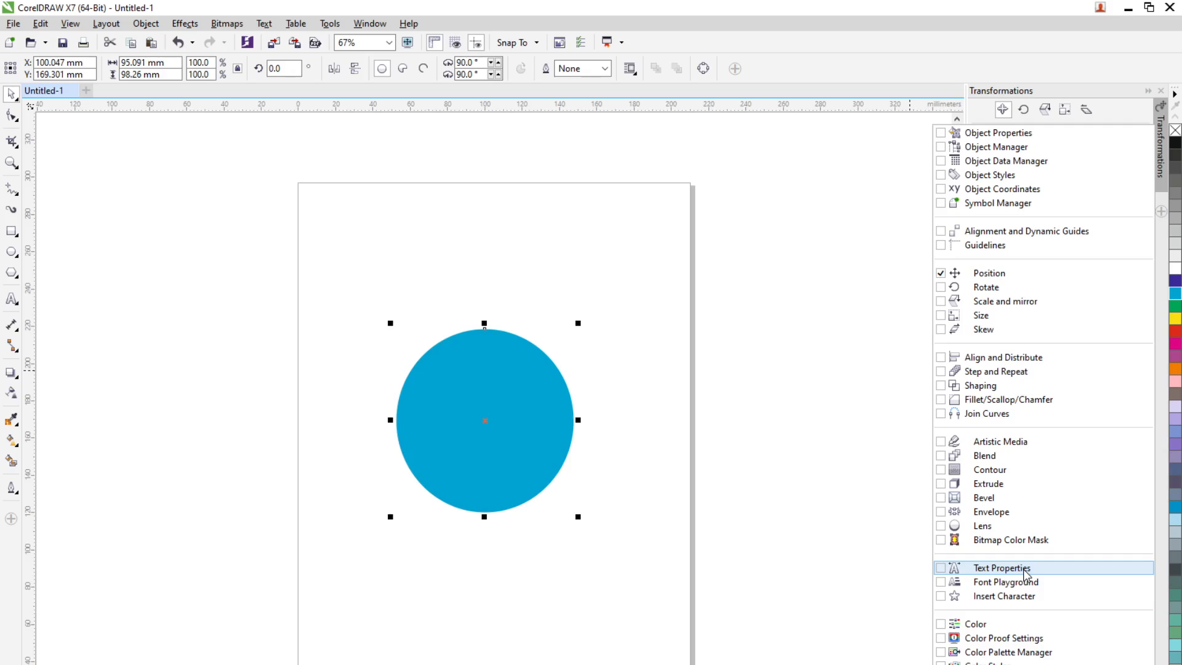
pyautogui.click(979, 568)
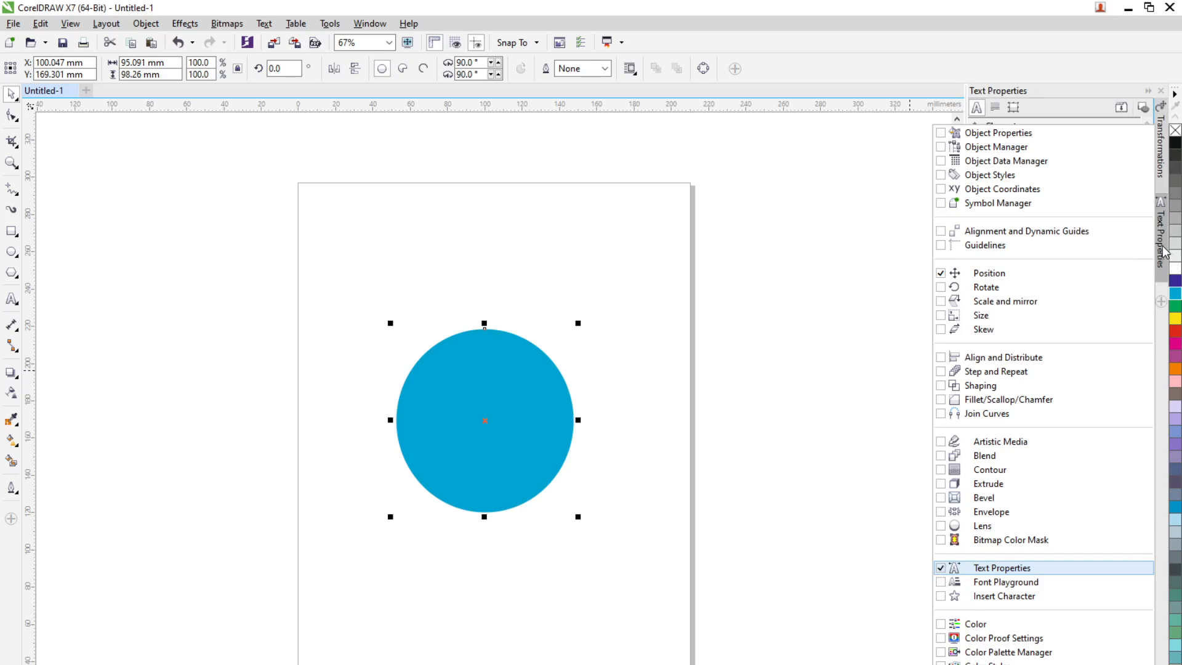
pyautogui.click(1163, 252)
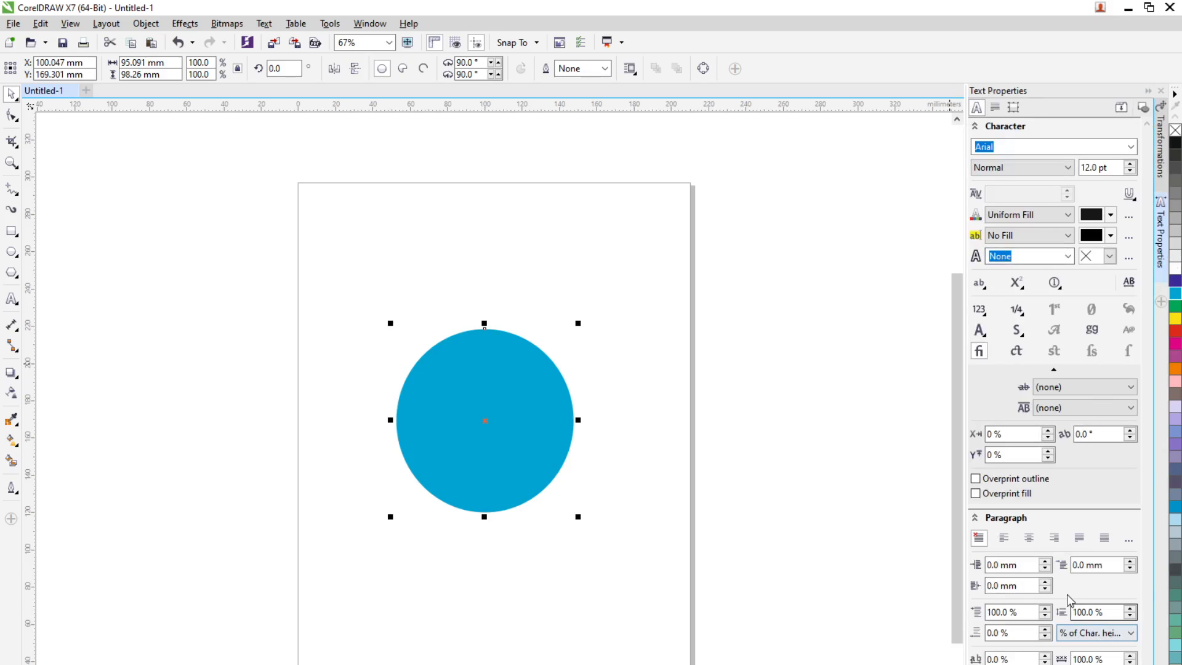
pyautogui.click(1163, 277)
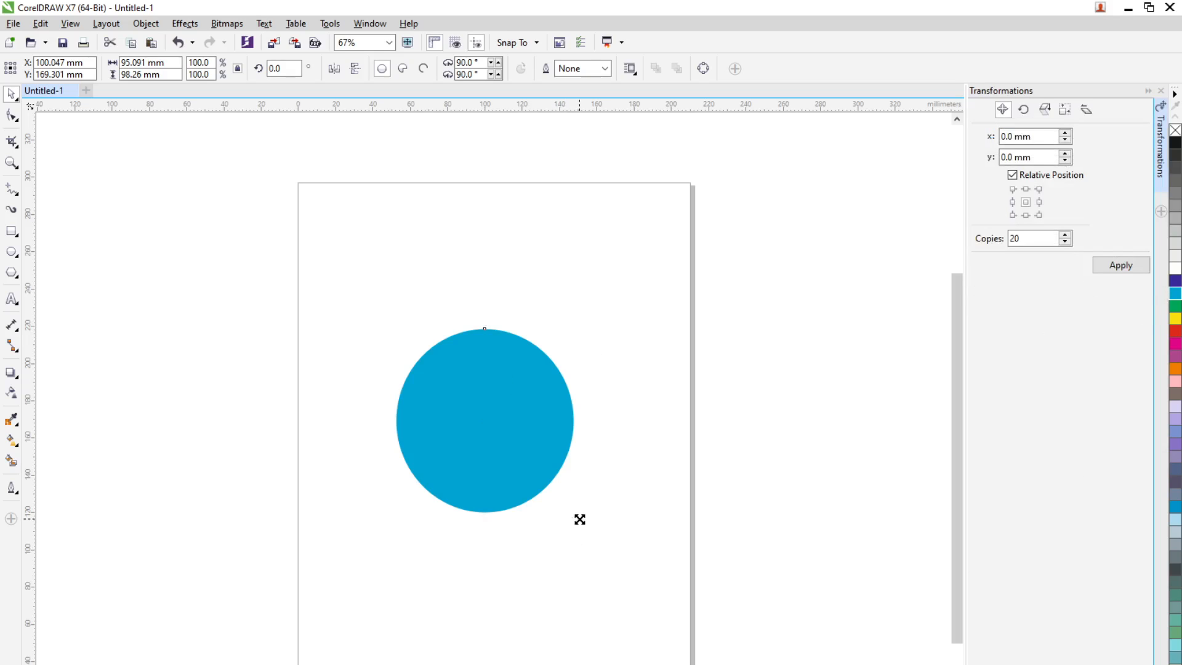
# Scale the cyan ellipse down proportionally to about 52 mm wide and 53 mm high, keeping its upper-left corner in place
pyautogui.moveTo(578, 517); pyautogui.dragTo(482, 417)
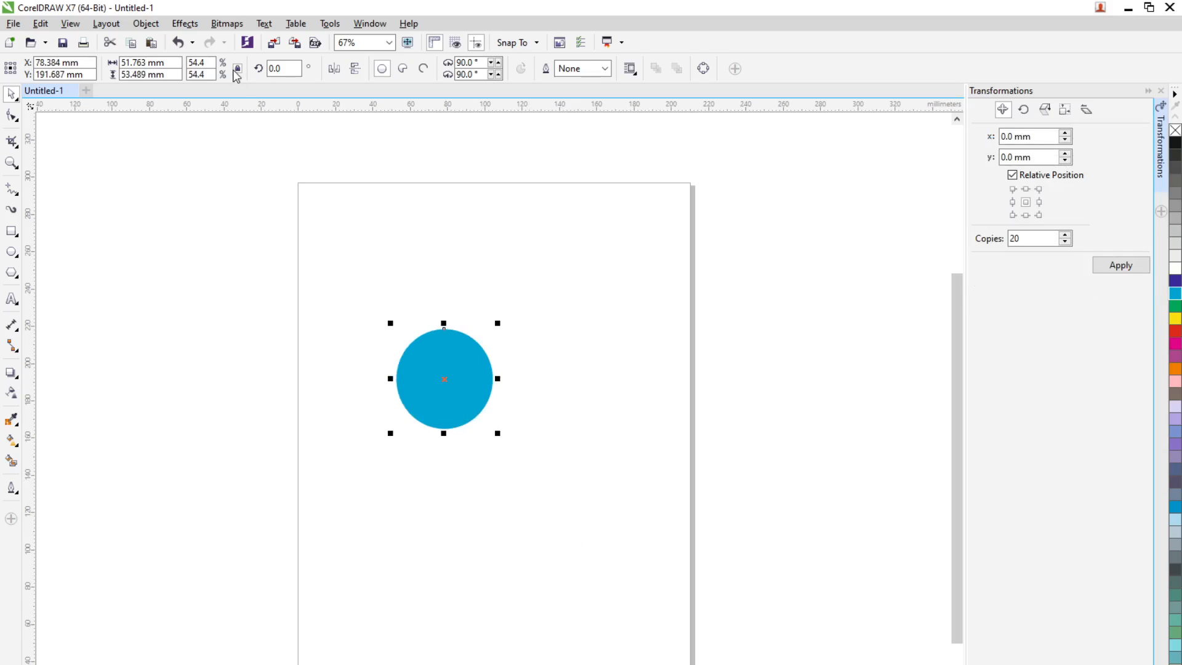
pyautogui.click(226, 25)
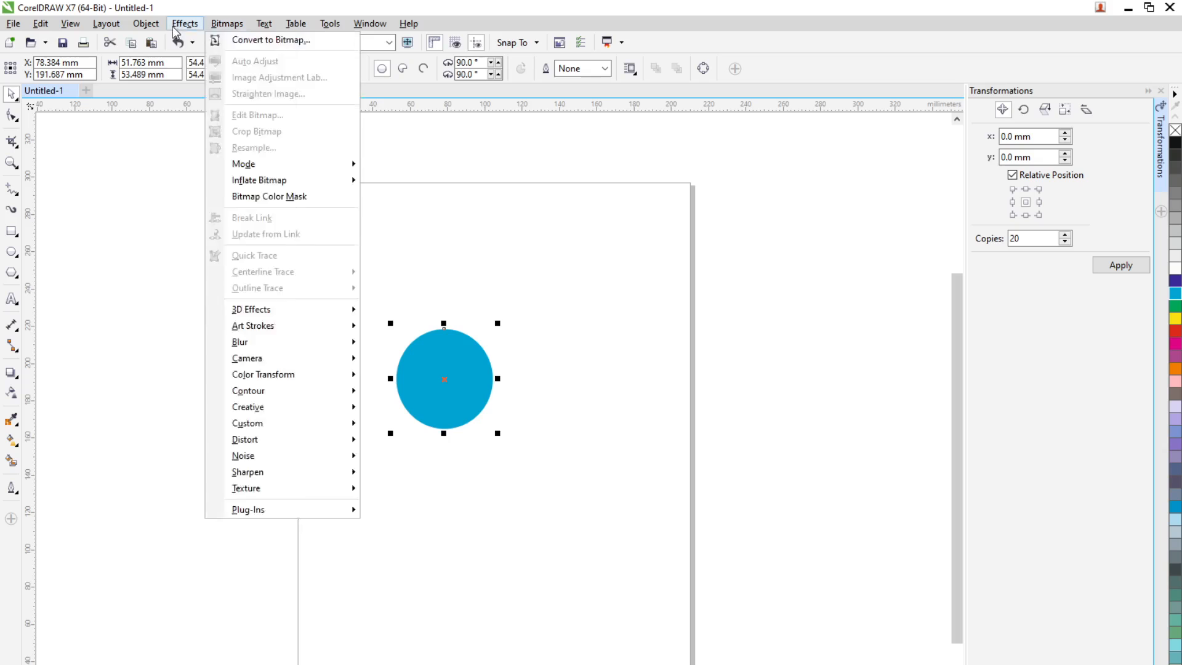
pyautogui.moveTo(152, 26)
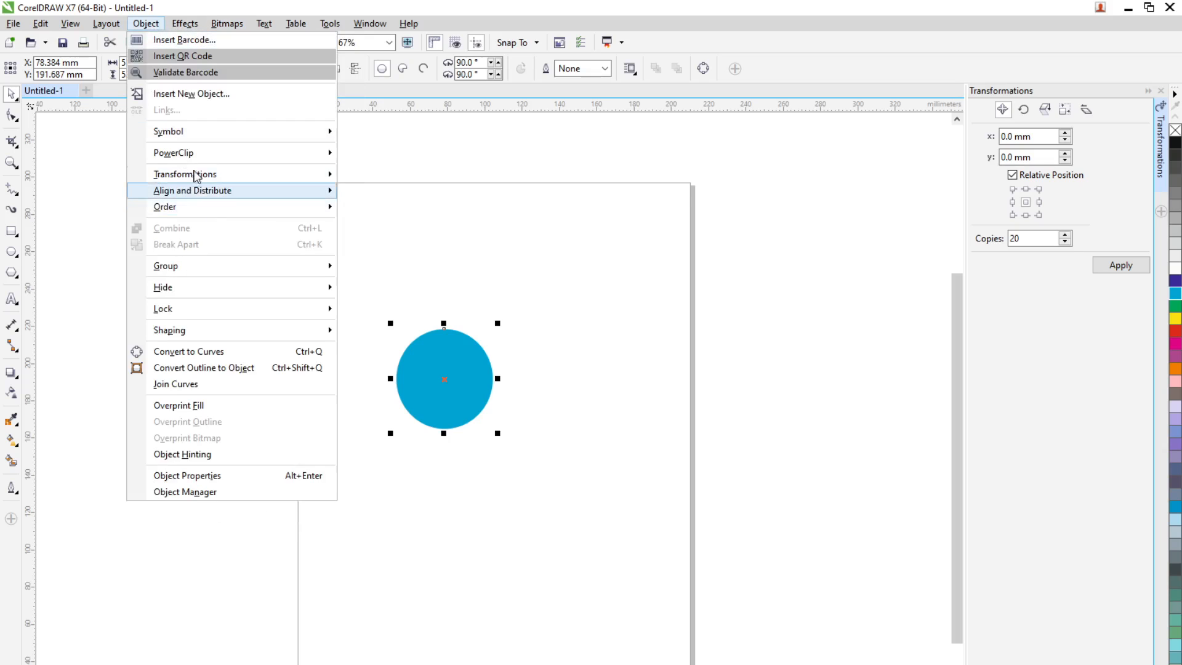
pyautogui.moveTo(195, 154)
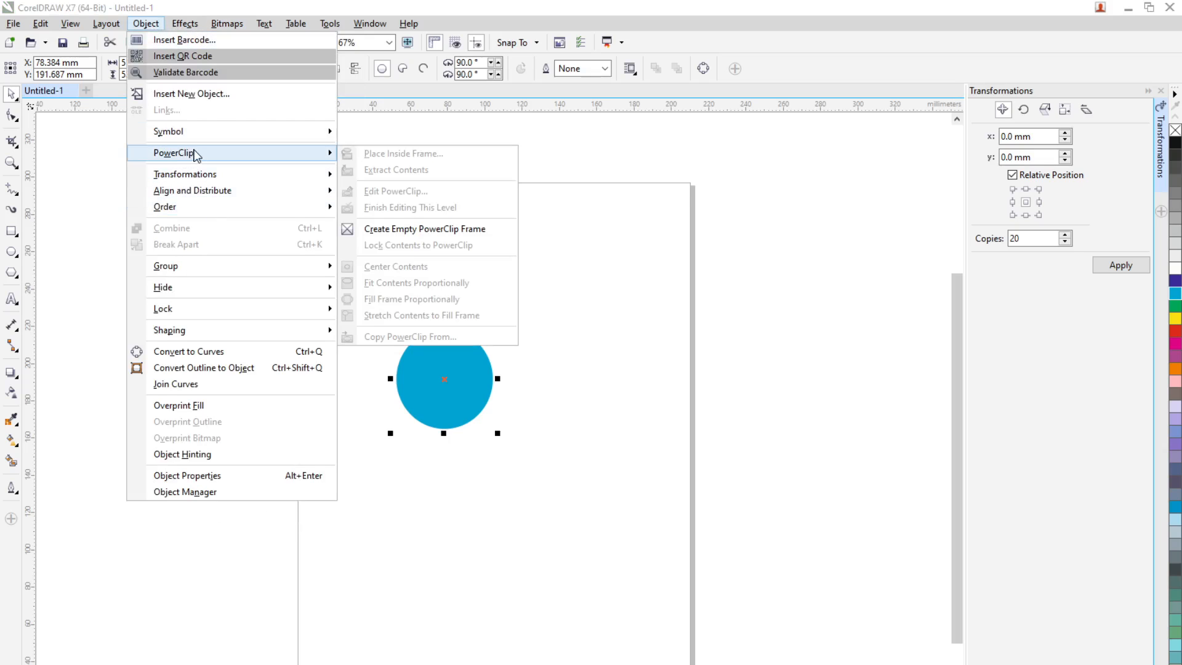
pyautogui.moveTo(188, 174)
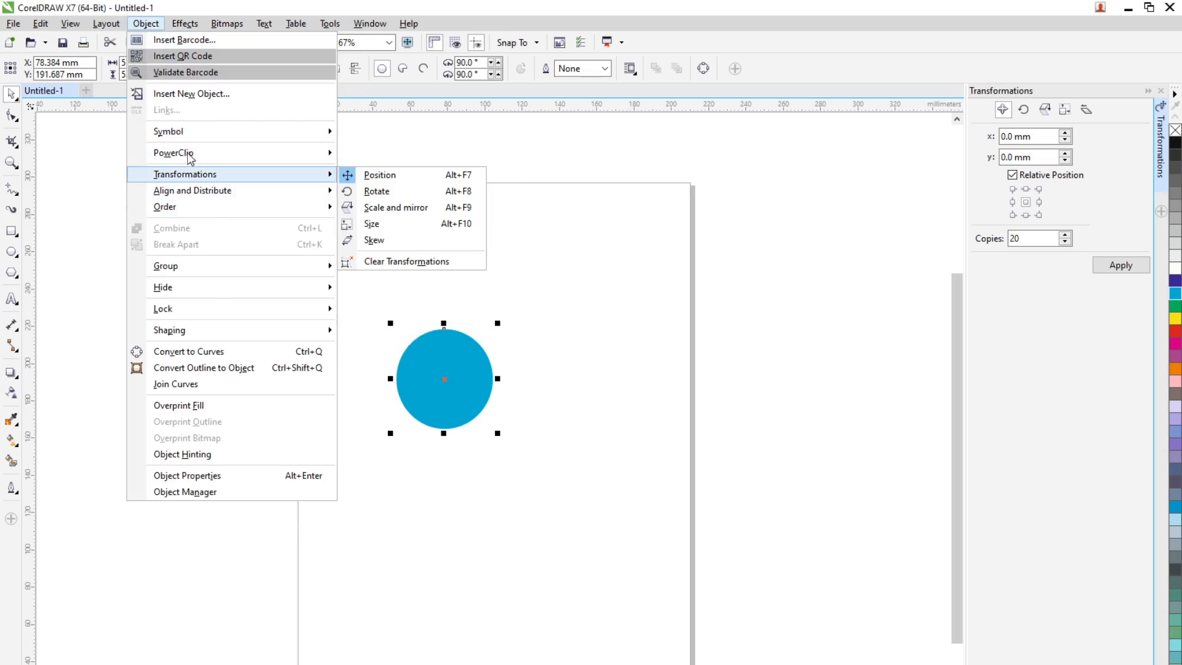
pyautogui.moveTo(189, 30)
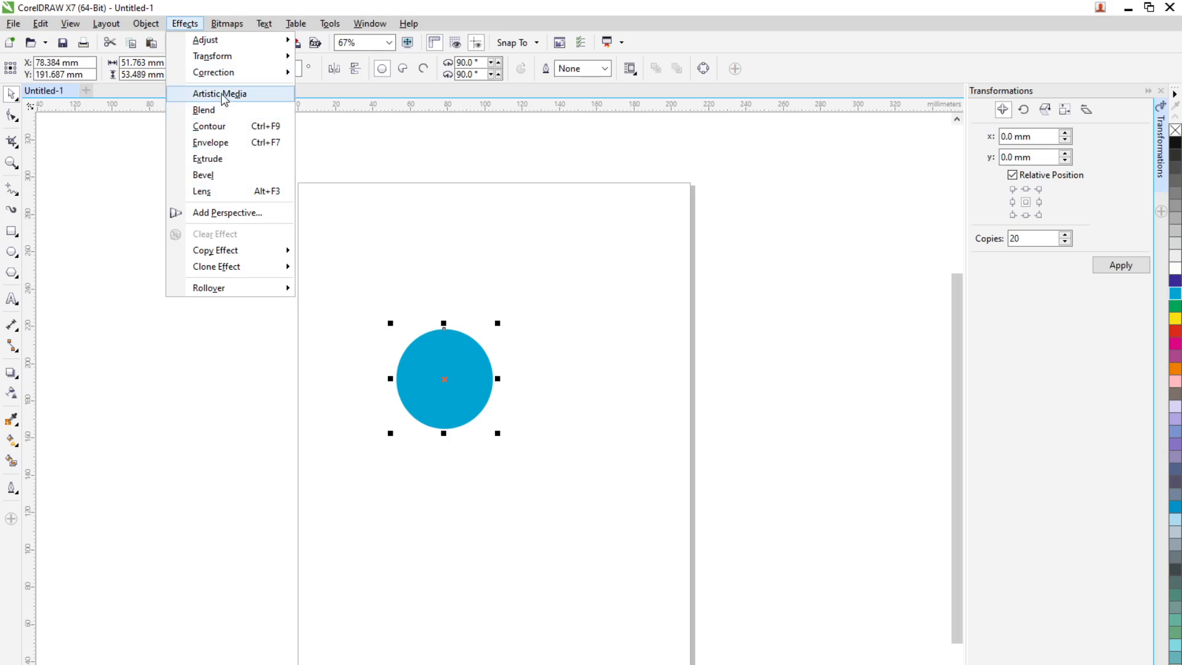
pyautogui.click(228, 23)
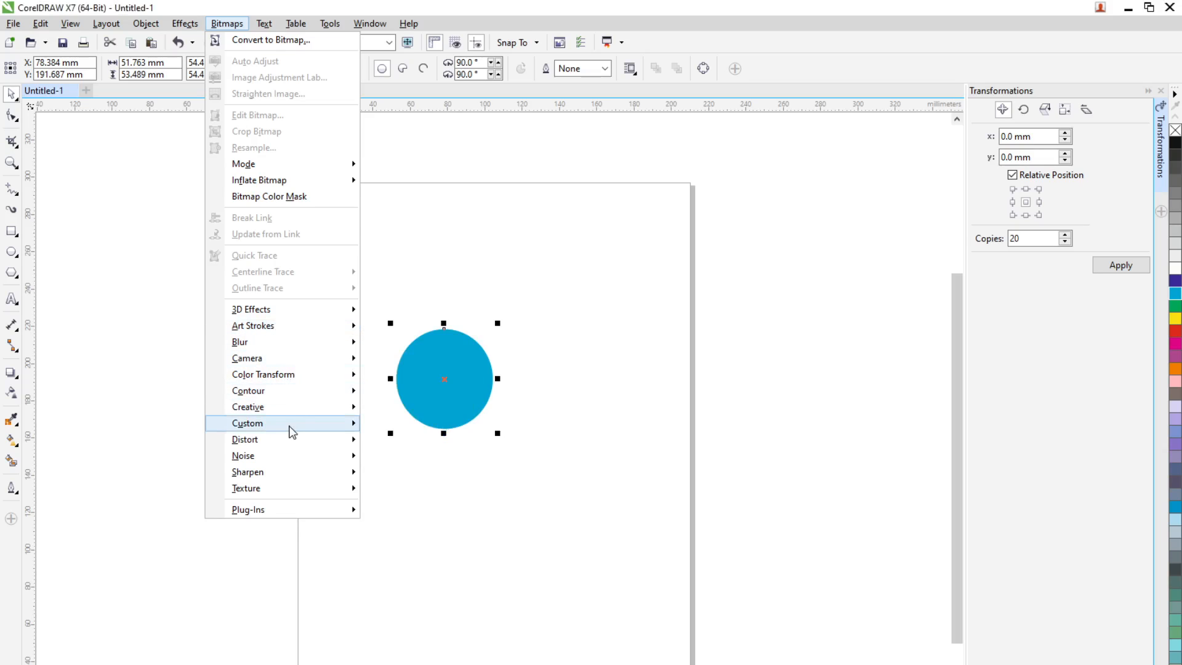
pyautogui.moveTo(297, 422)
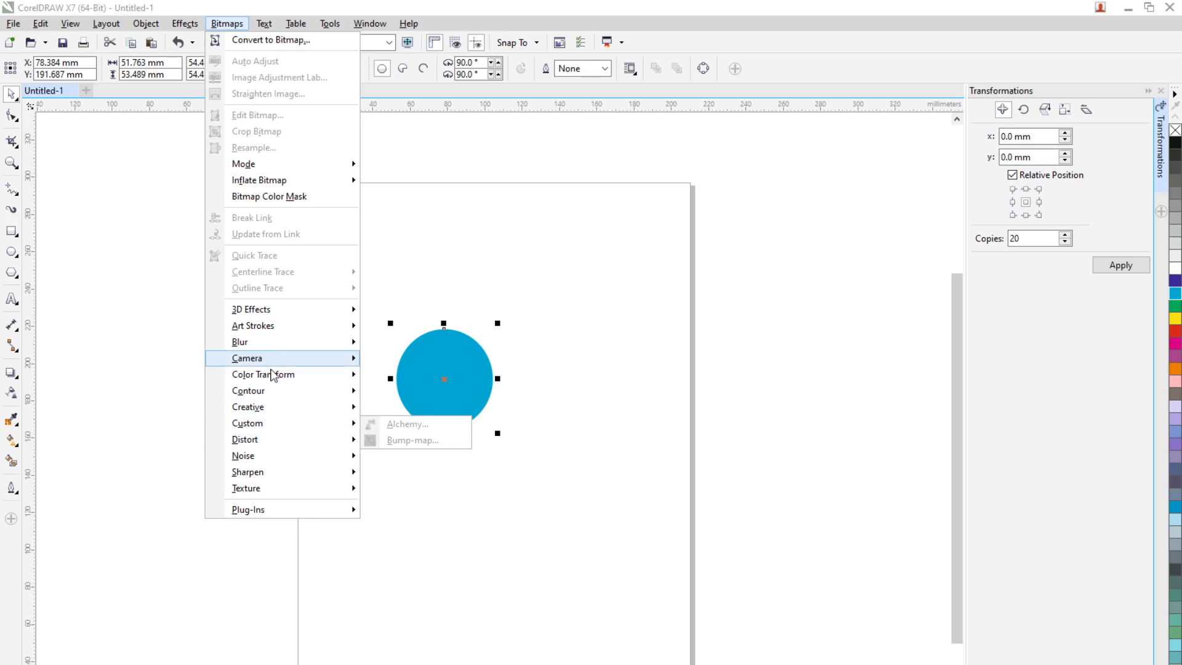
pyautogui.click(114, 325)
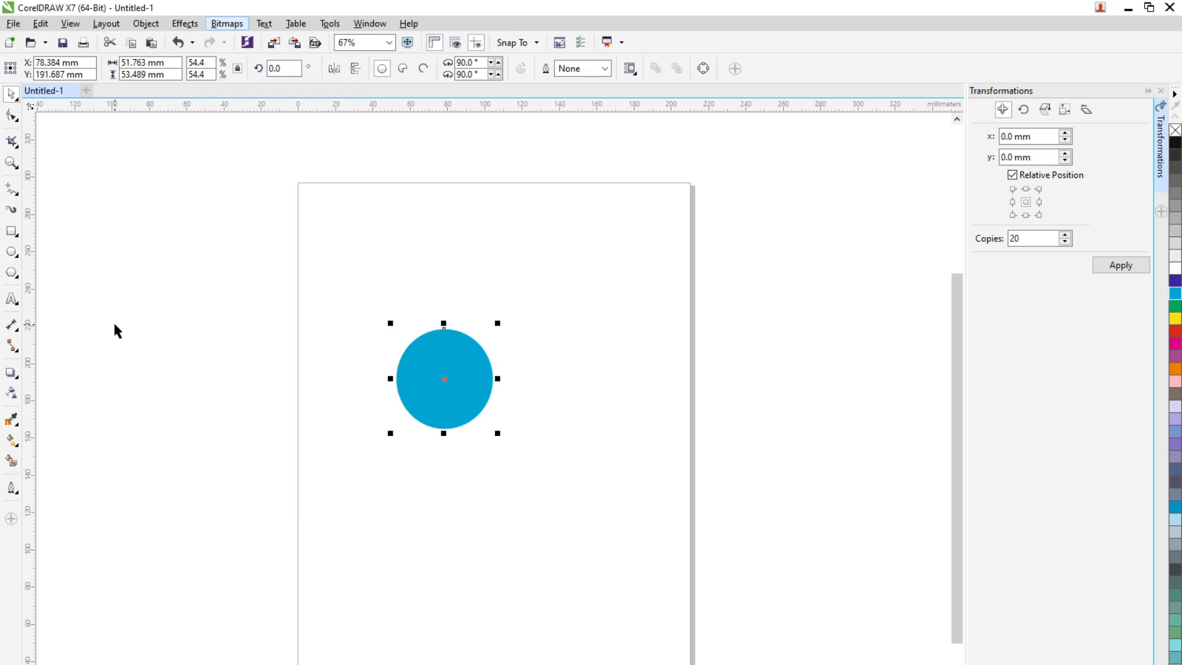
pyautogui.click(294, 26)
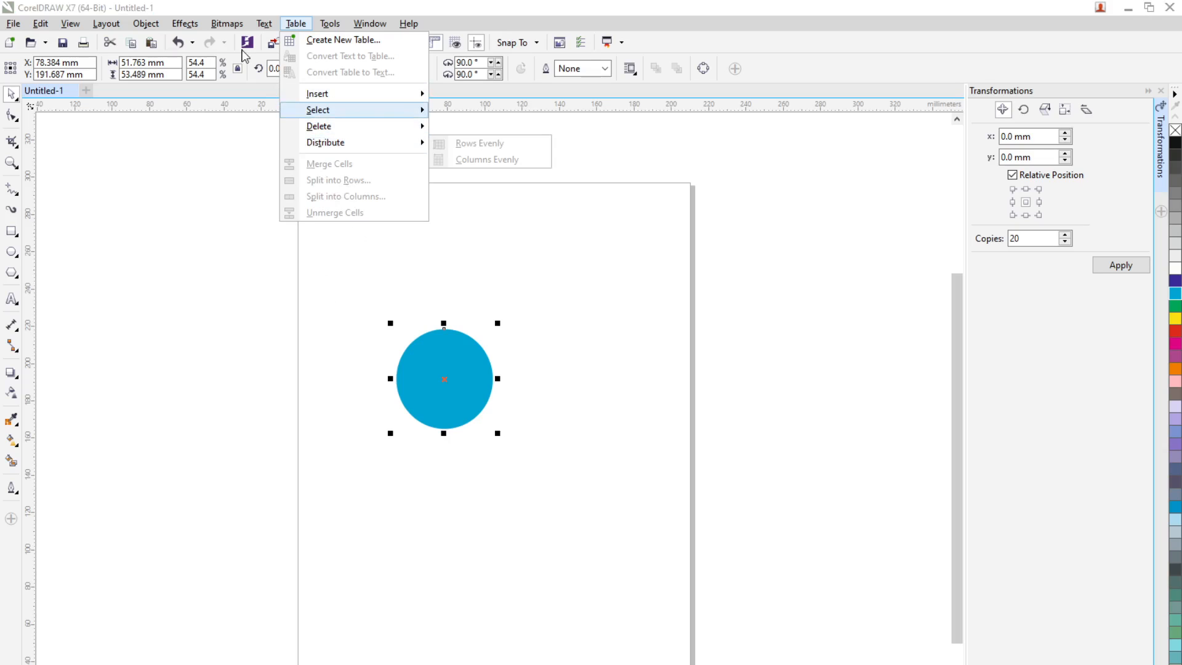
pyautogui.click(296, 23)
pyautogui.click(226, 23)
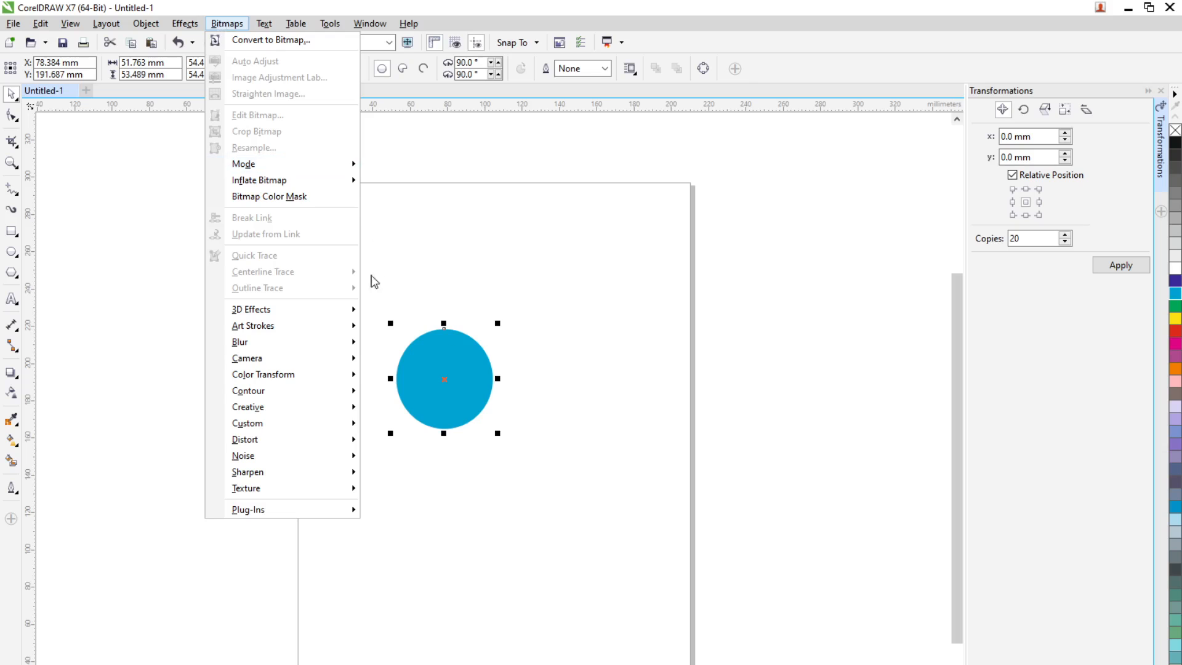
pyautogui.click(229, 24)
pyautogui.click(183, 23)
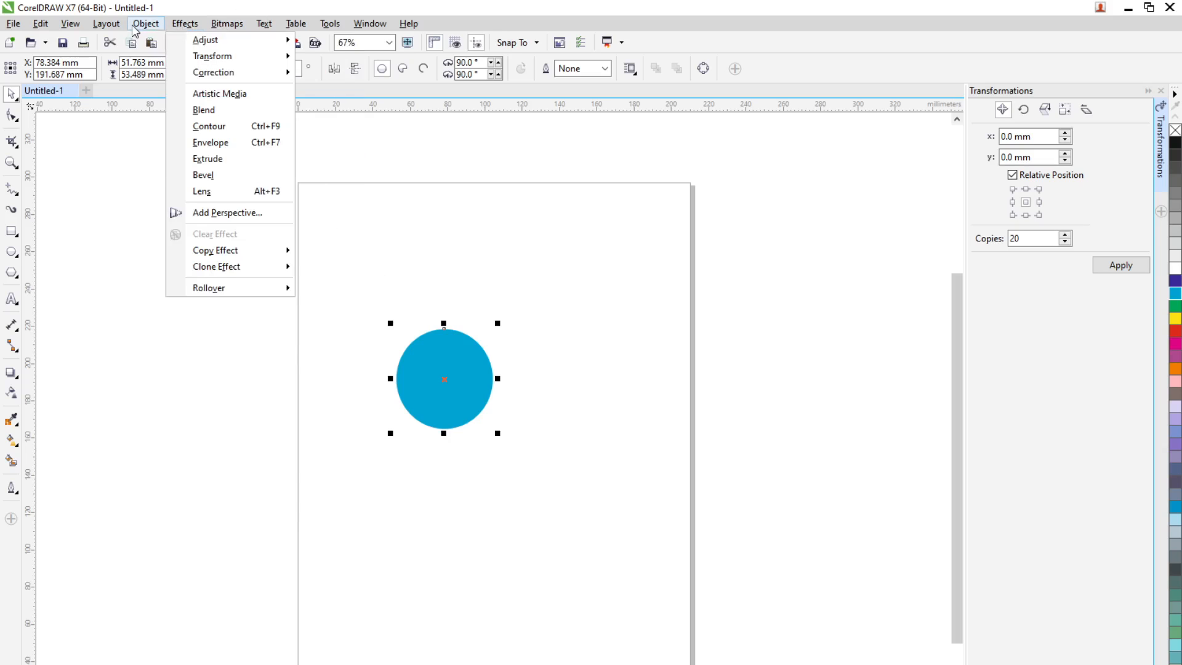
pyautogui.moveTo(107, 25)
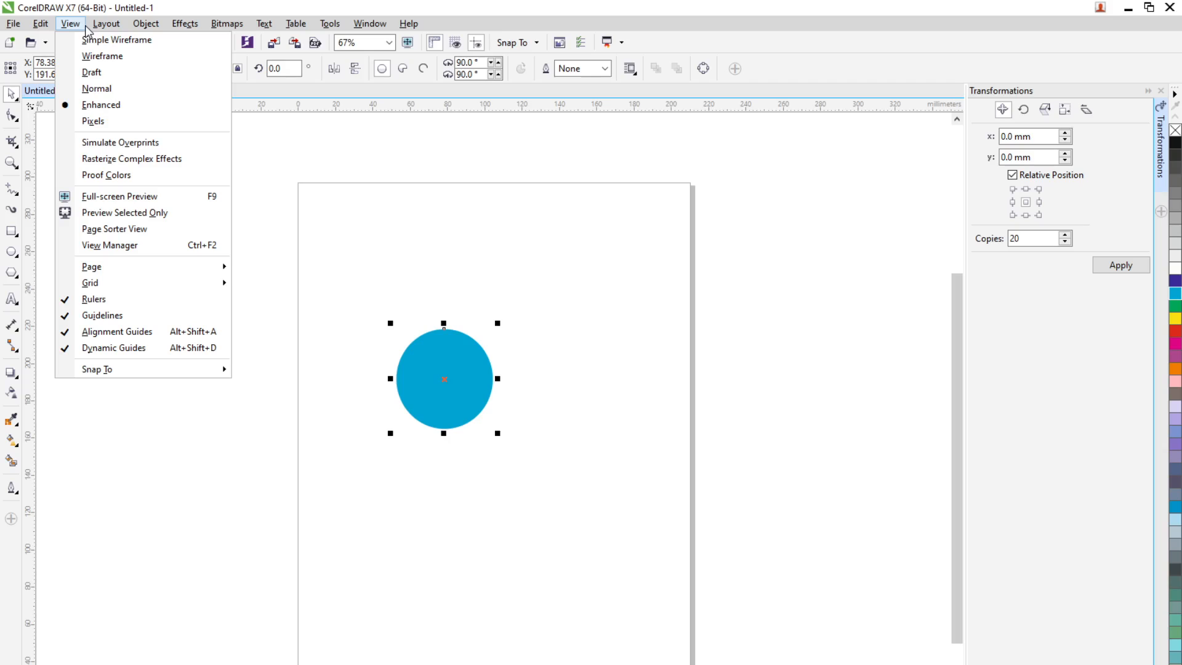
pyautogui.moveTo(123, 283)
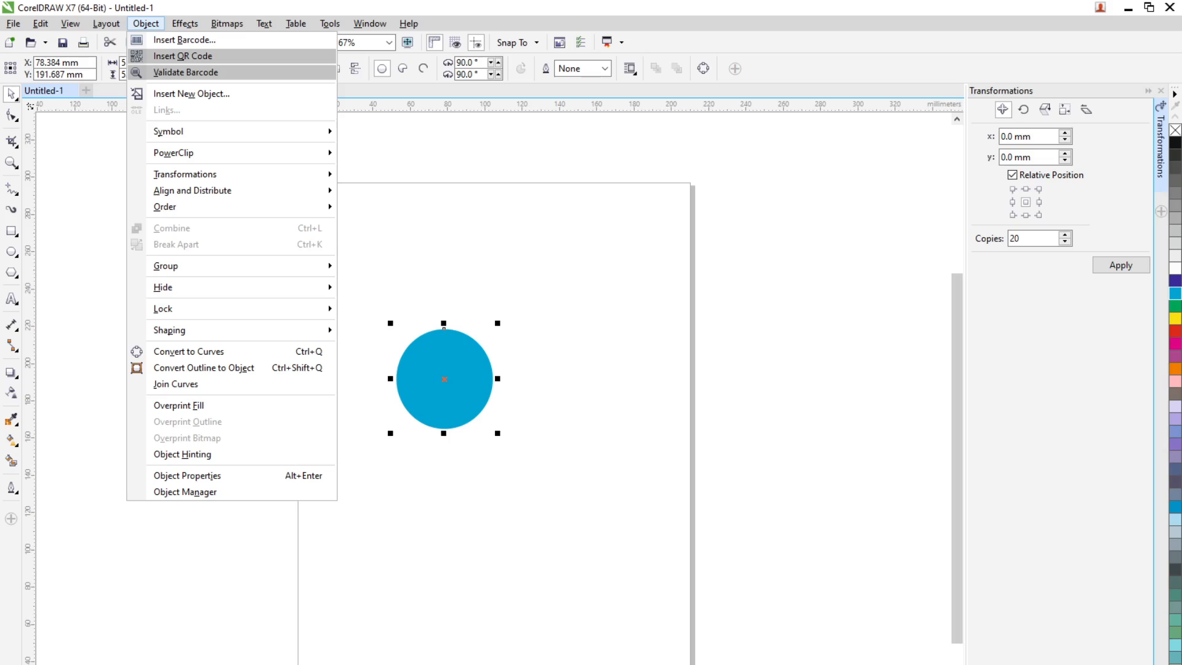
pyautogui.click(649, 441)
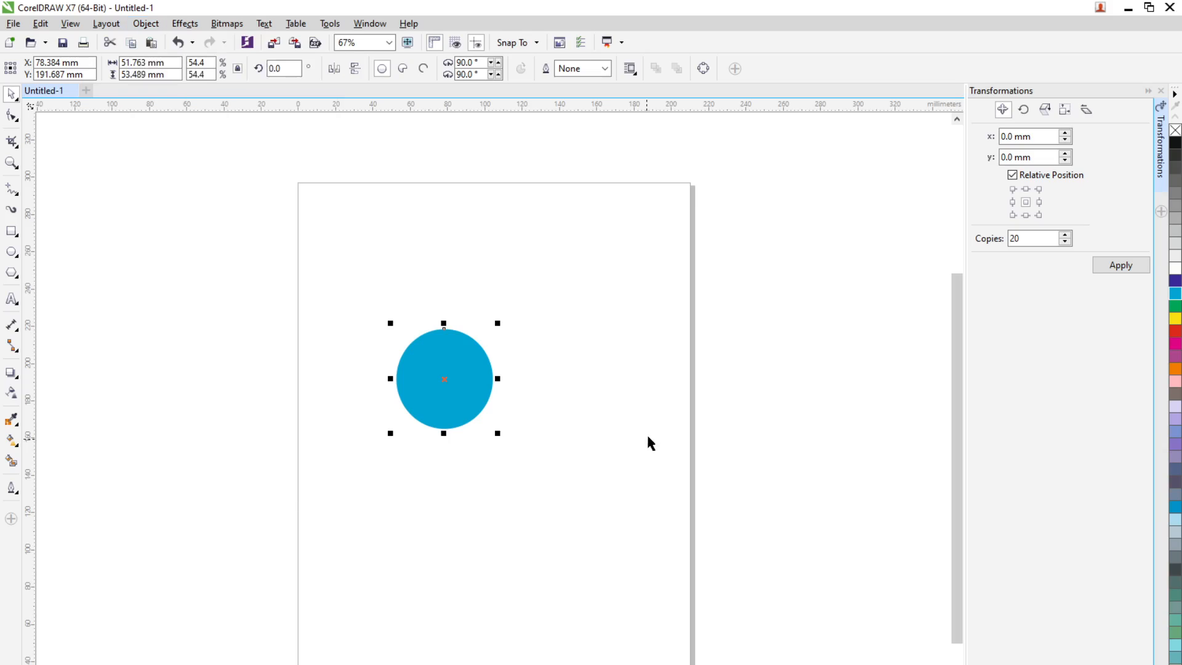
pyautogui.click(443, 401)
pyautogui.click(490, 430)
pyautogui.click(454, 392)
pyautogui.rightClick(1135, 267)
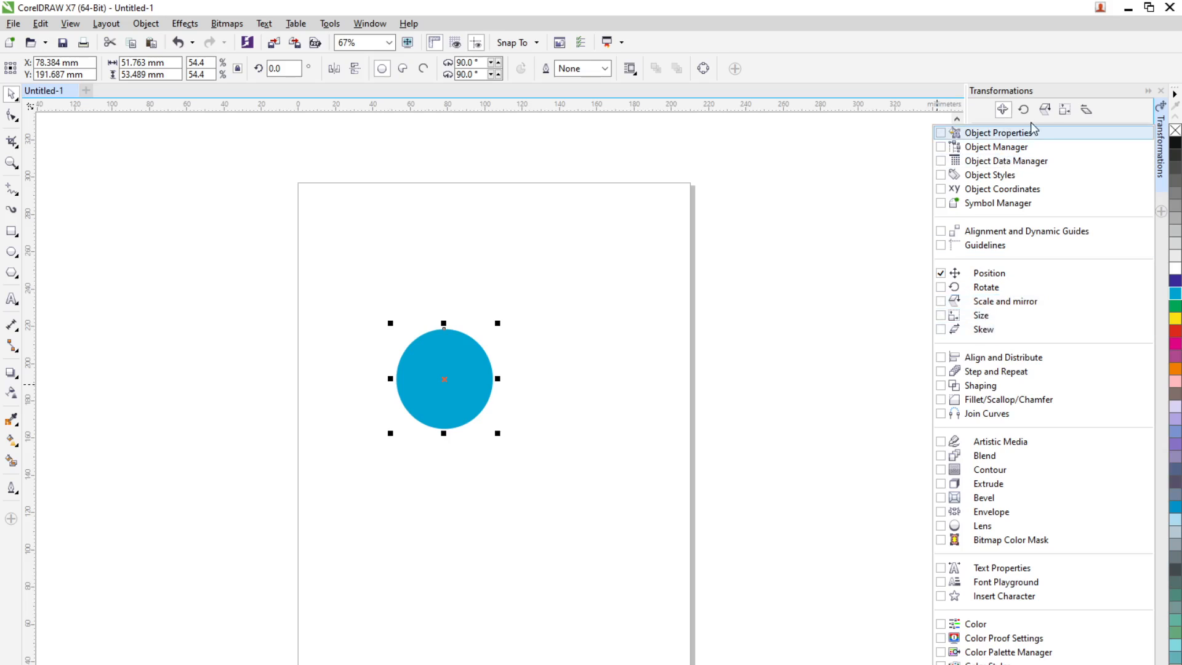
pyautogui.click(1082, 82)
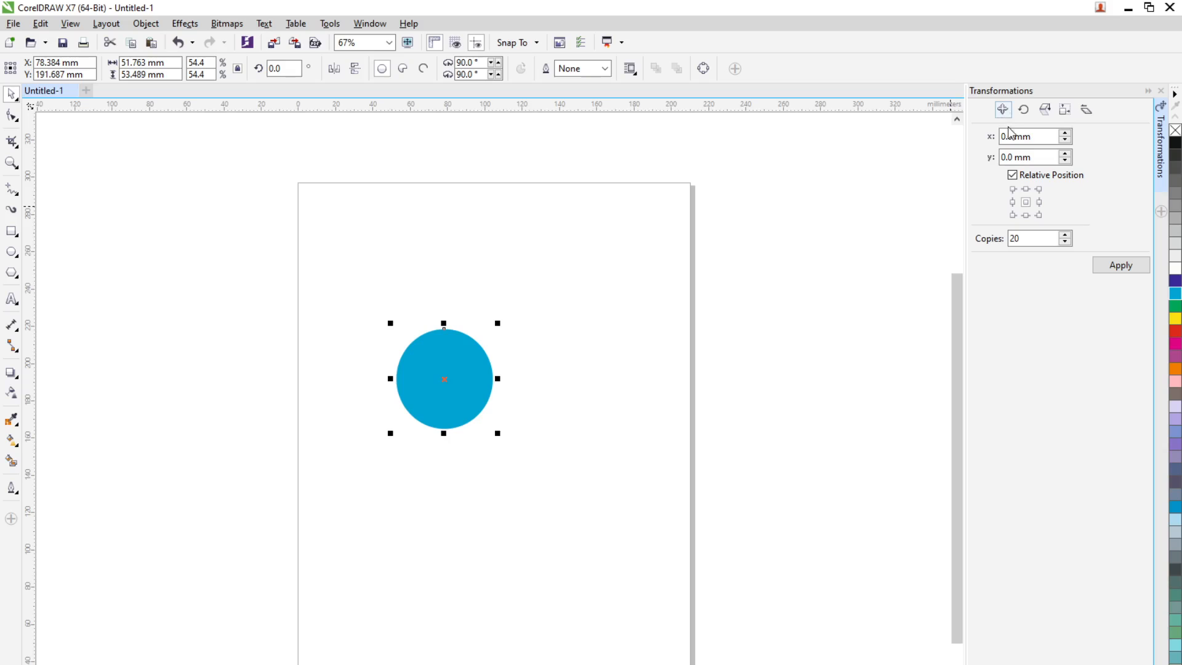
# Move the cyan ellipse straight down by about 71 mm and set the document units to inches
pyautogui.moveTo(450, 388); pyautogui.dragTo(454, 535)
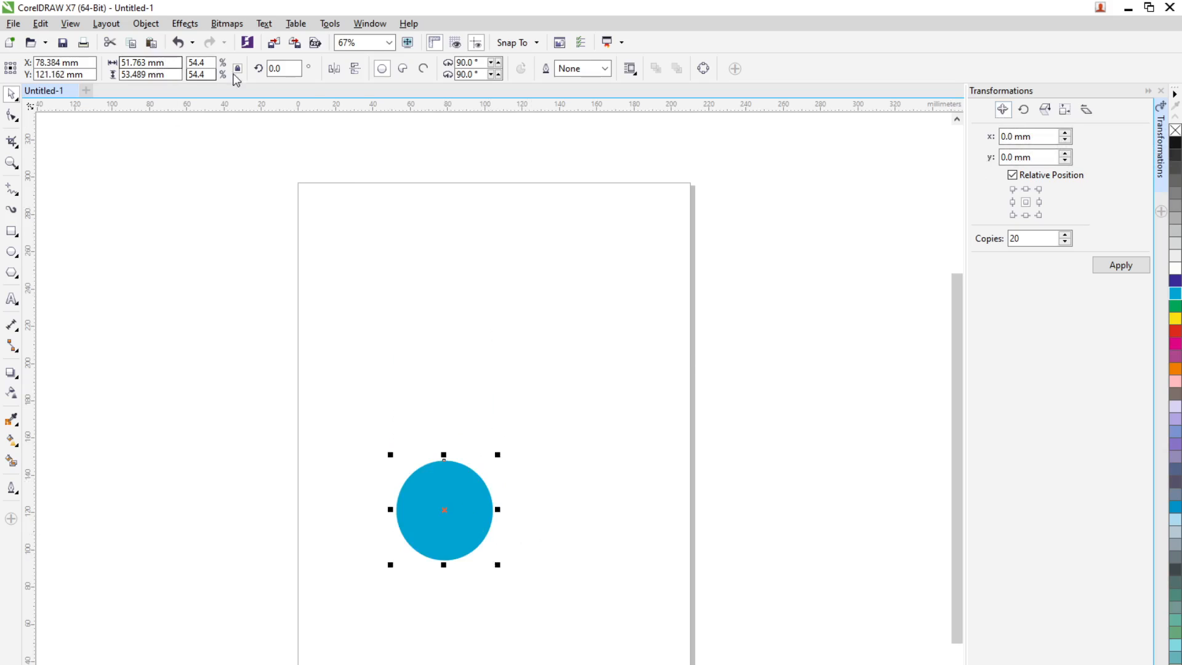
pyautogui.click(366, 165)
pyautogui.click(394, 68)
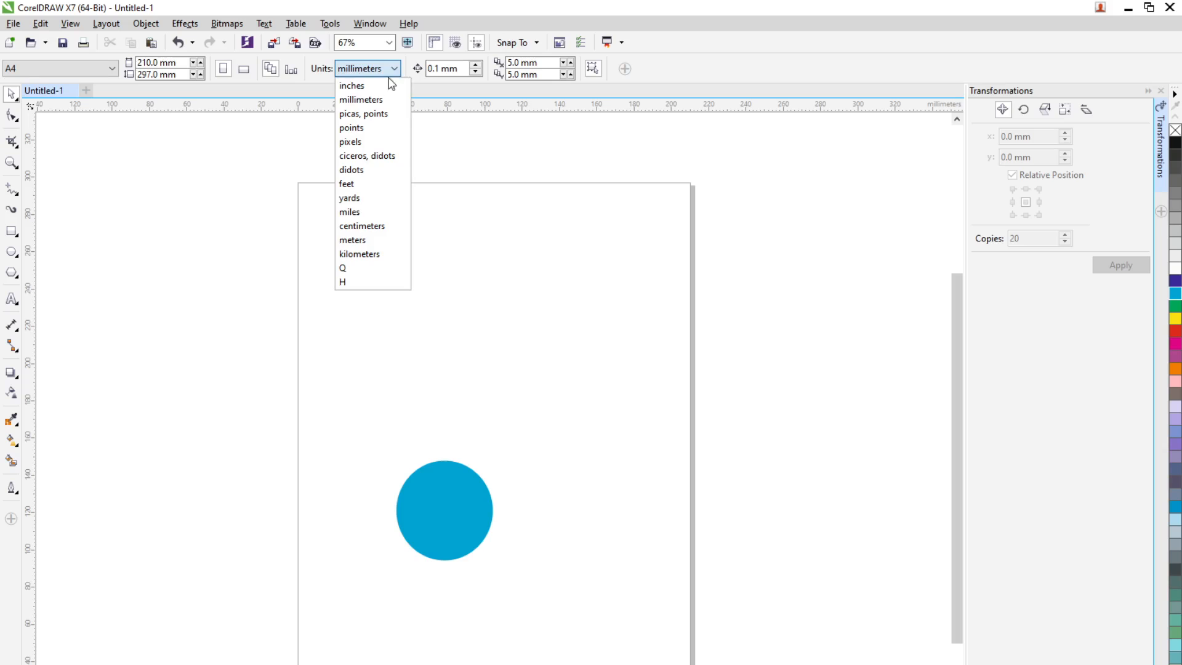
pyautogui.click(380, 89)
# Resize the cyan ellipse to a width and height of 1 inch
pyautogui.click(486, 522)
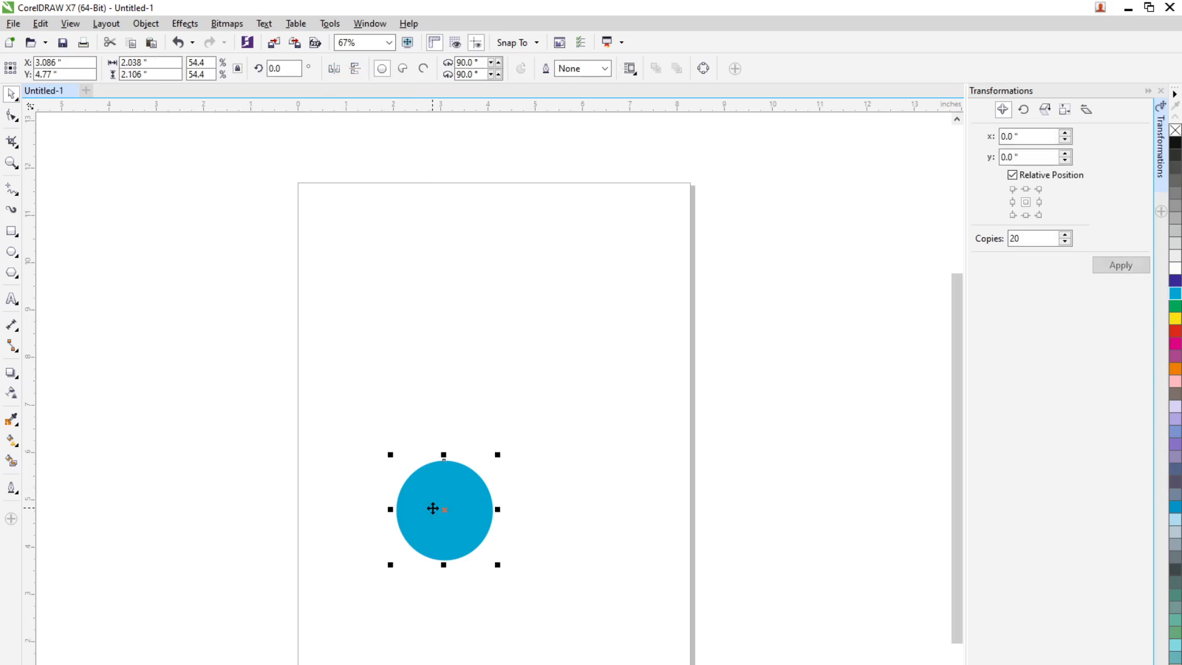
pyautogui.click(179, 63)
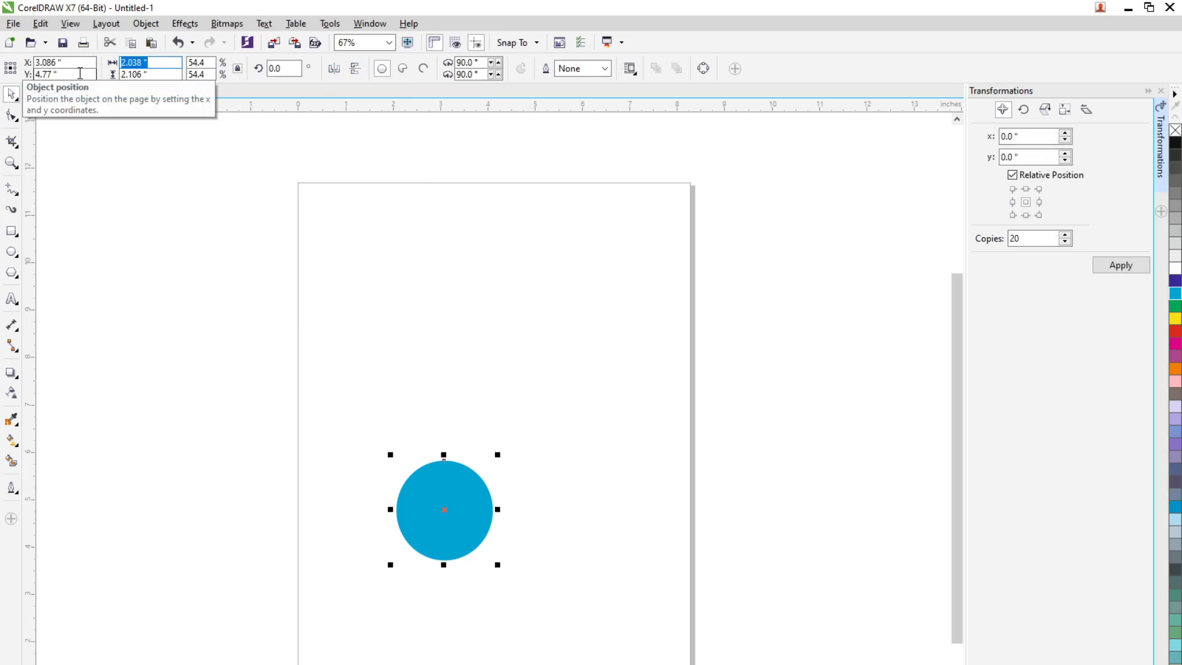
pyautogui.write('1')
pyautogui.press('Return')
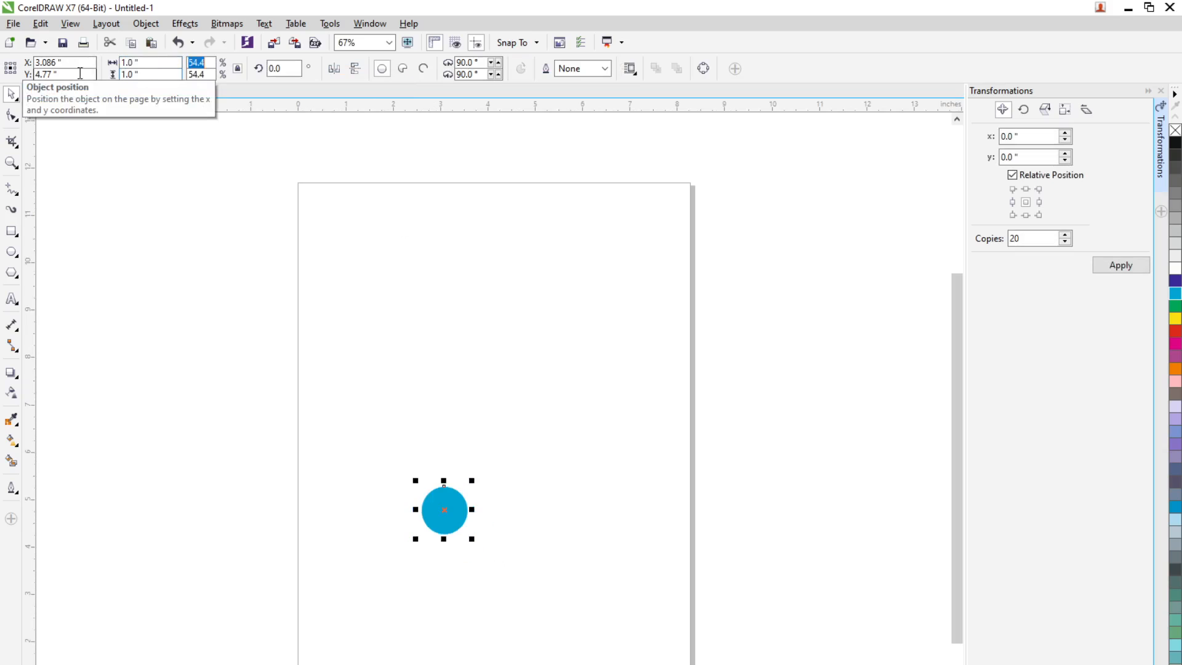
# Unlock the cyan circle's proportions and set its width to 1 inch
pyautogui.click(238, 69)
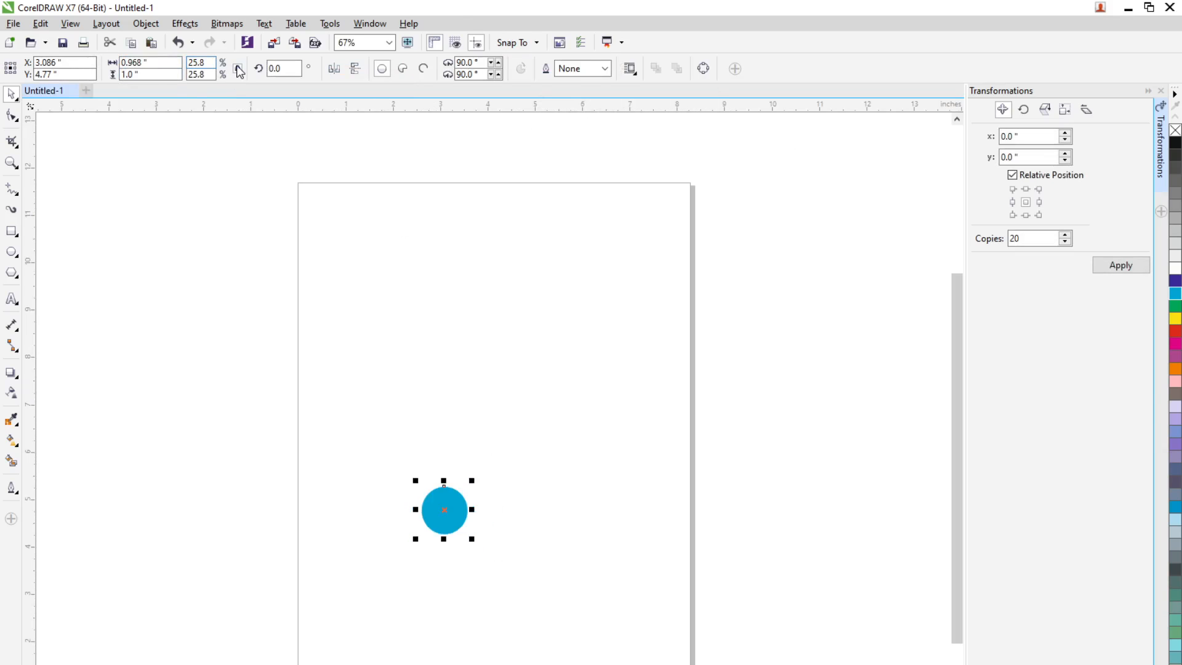
pyautogui.moveTo(163, 64); pyautogui.dragTo(54, 73)
pyautogui.write('1')
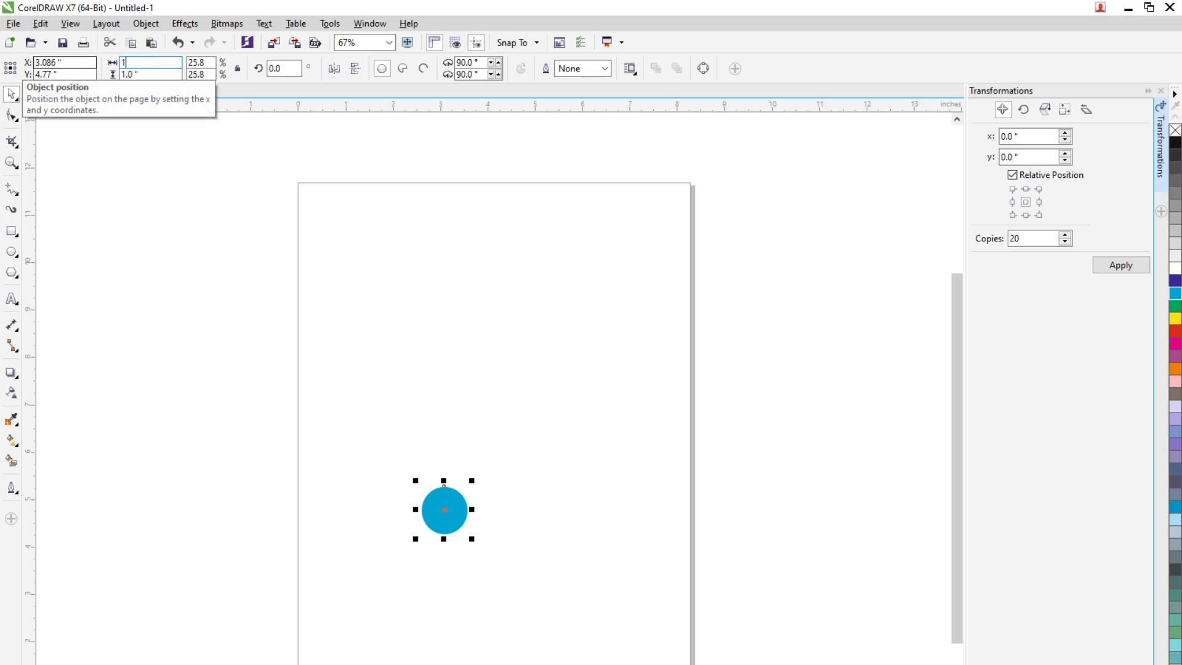
pyautogui.press('Return')
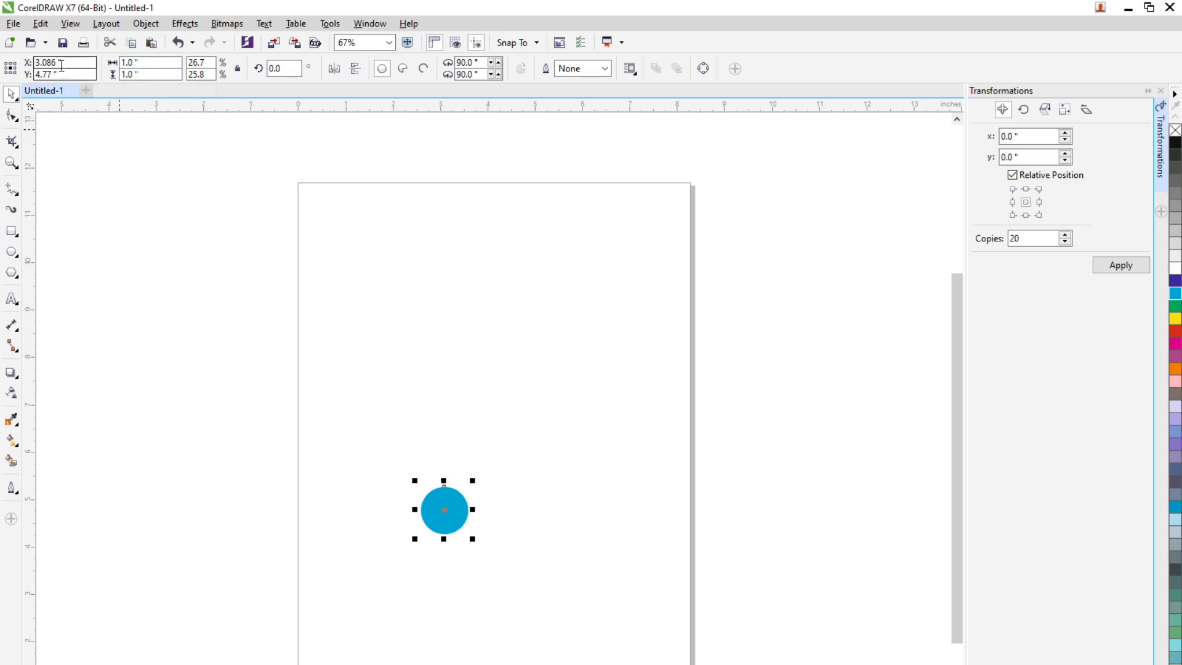
pyautogui.click(232, 69)
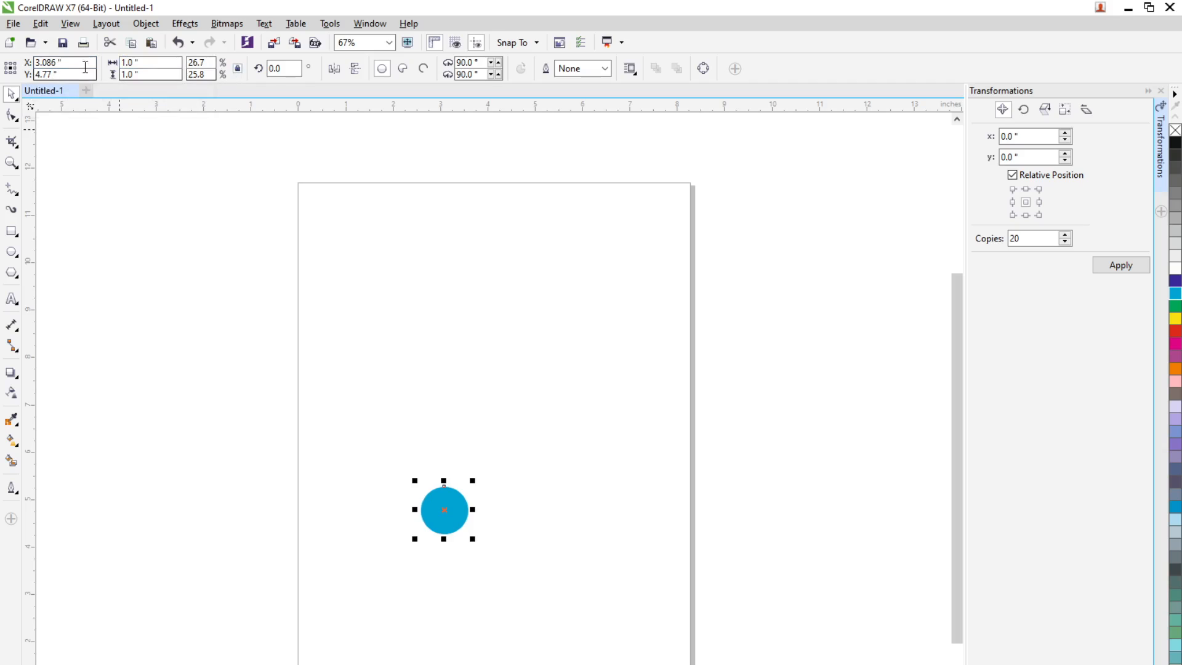
# Position the cyan circle's centre at X 0 and Y 0, on the lower-left corner of the page
pyautogui.moveTo(86, 63); pyautogui.dragTo(3, 77)
pyautogui.write('0')
pyautogui.press('Tab')
pyautogui.write('0')
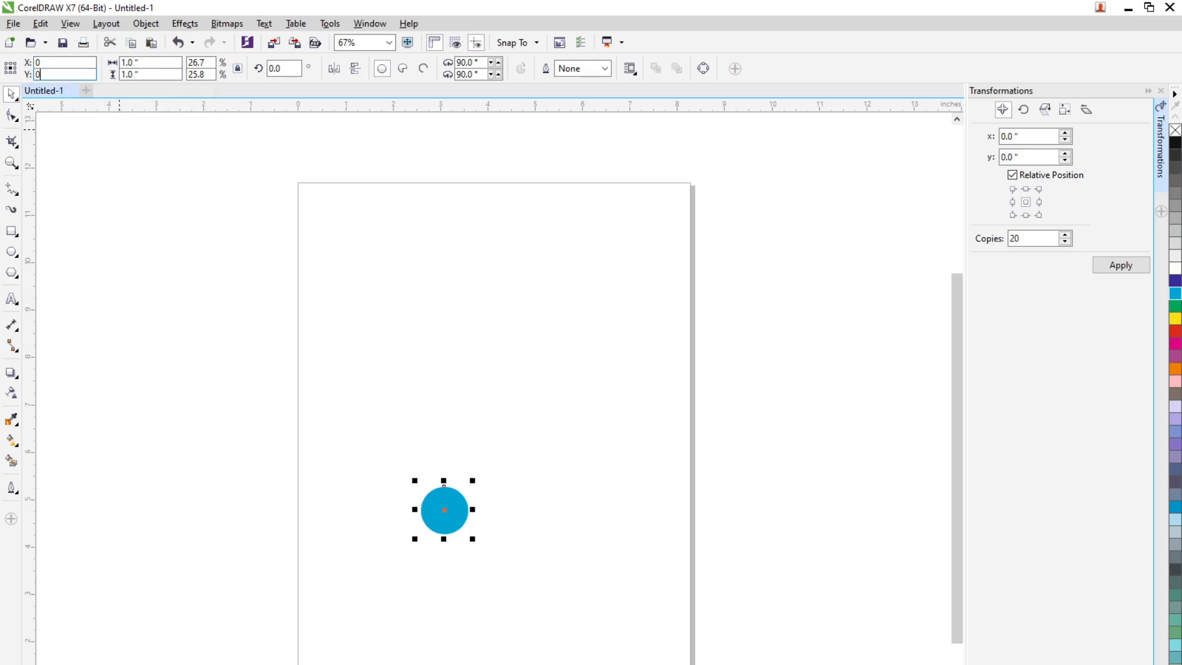
pyautogui.press('Tab')
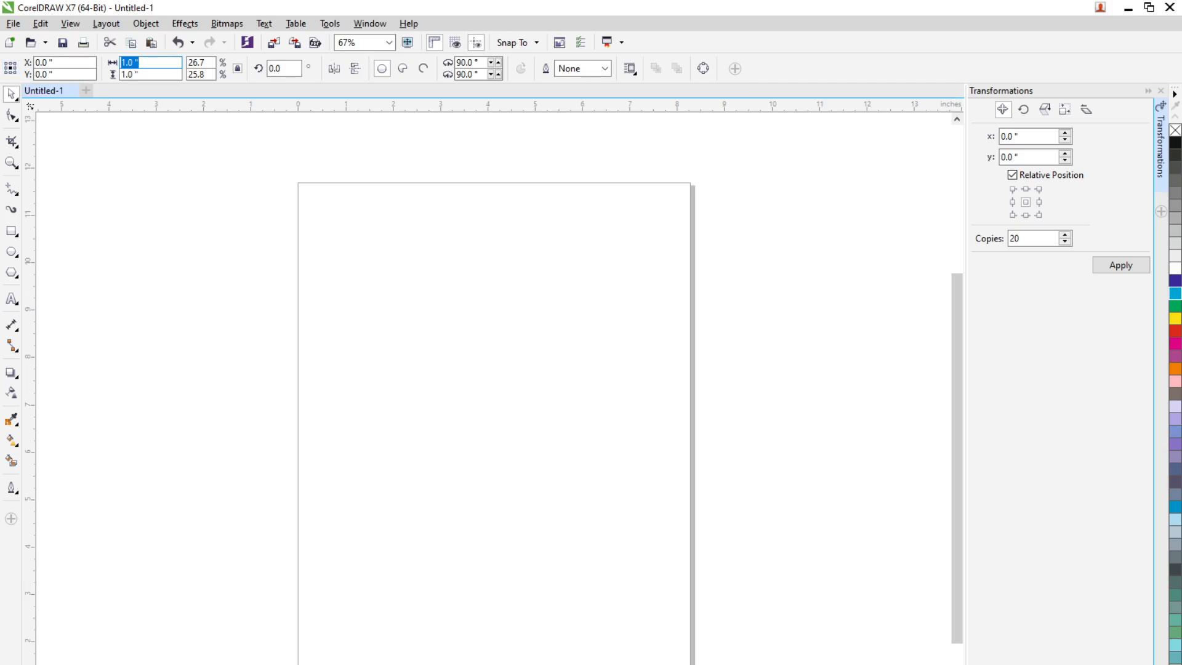
pyautogui.scroll(-2, 341, 662)
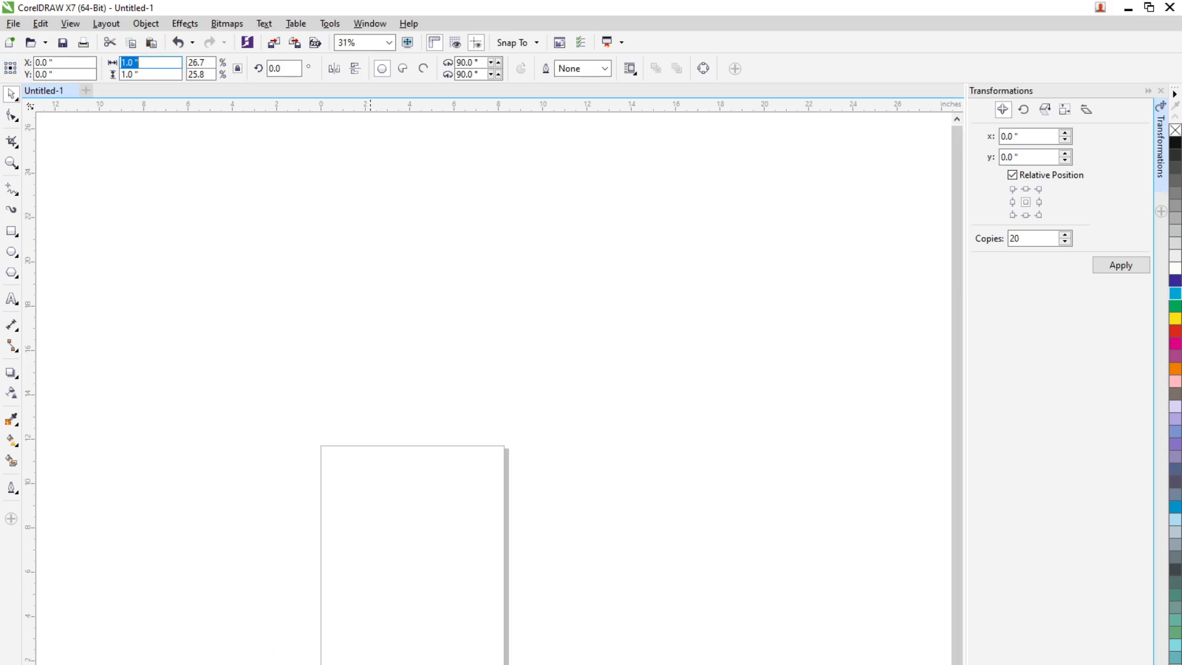
pyautogui.scroll(-2, 370, 645)
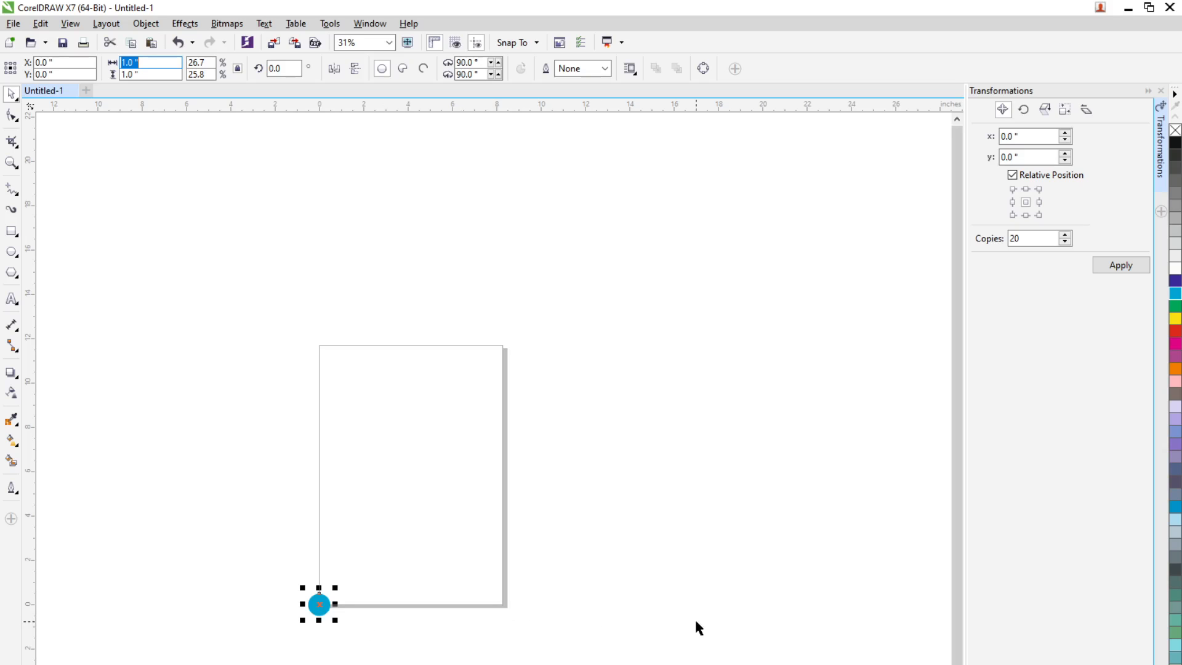
# Create 10 copies of the circle in a horizontal row, using a relative position offset of 1 inch in x
pyautogui.moveTo(1025, 136); pyautogui.dragTo(949, 136)
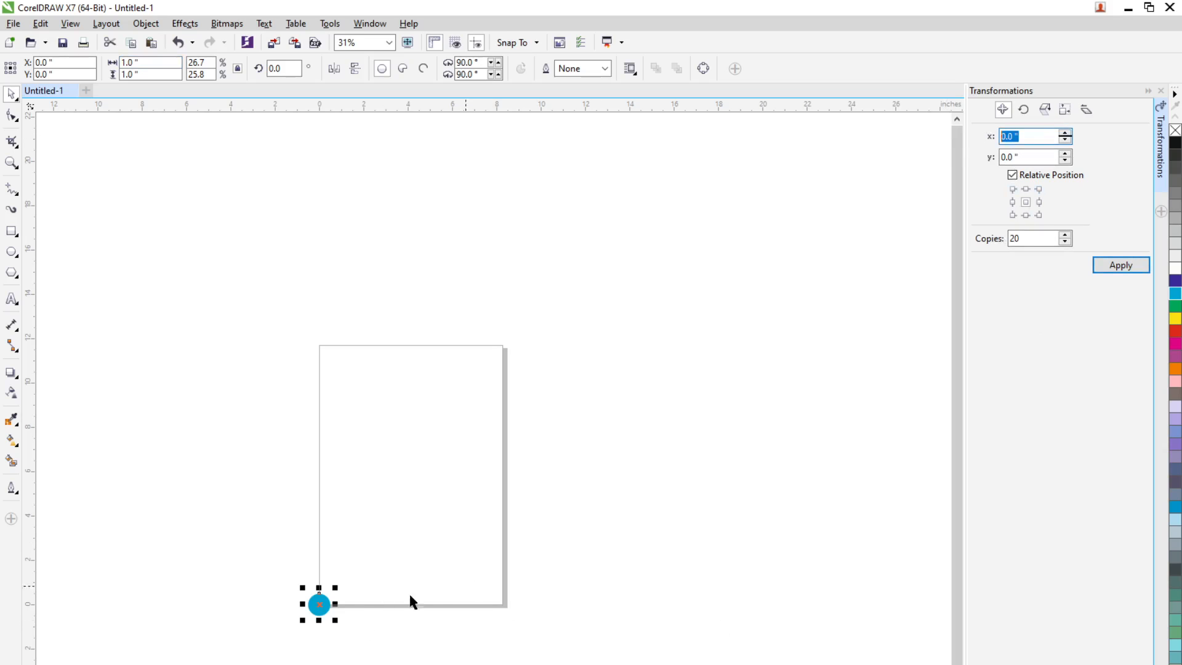
pyautogui.scroll(4, 309, 634)
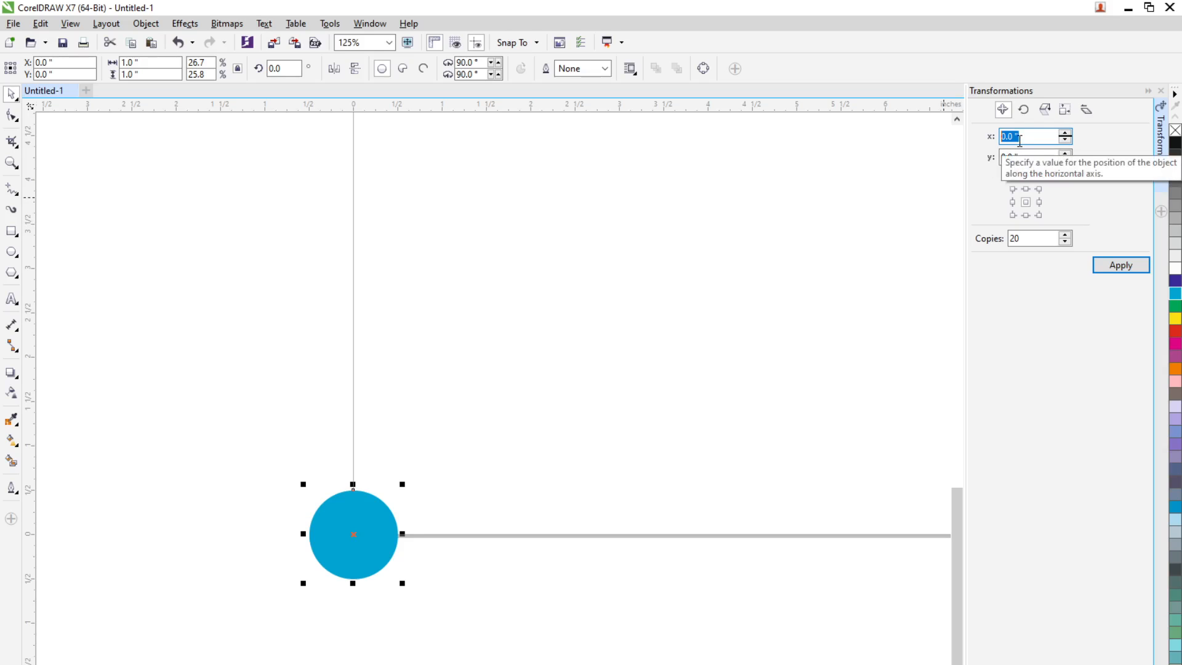
pyautogui.write('1')
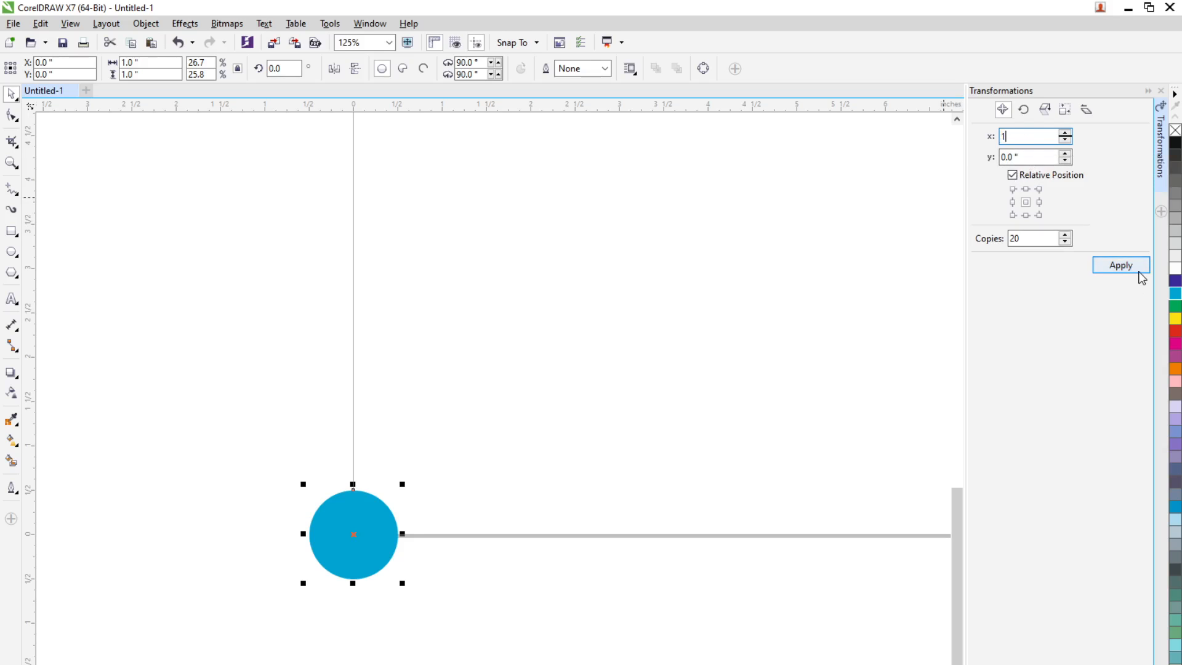
pyautogui.scroll(-2, 553, 525)
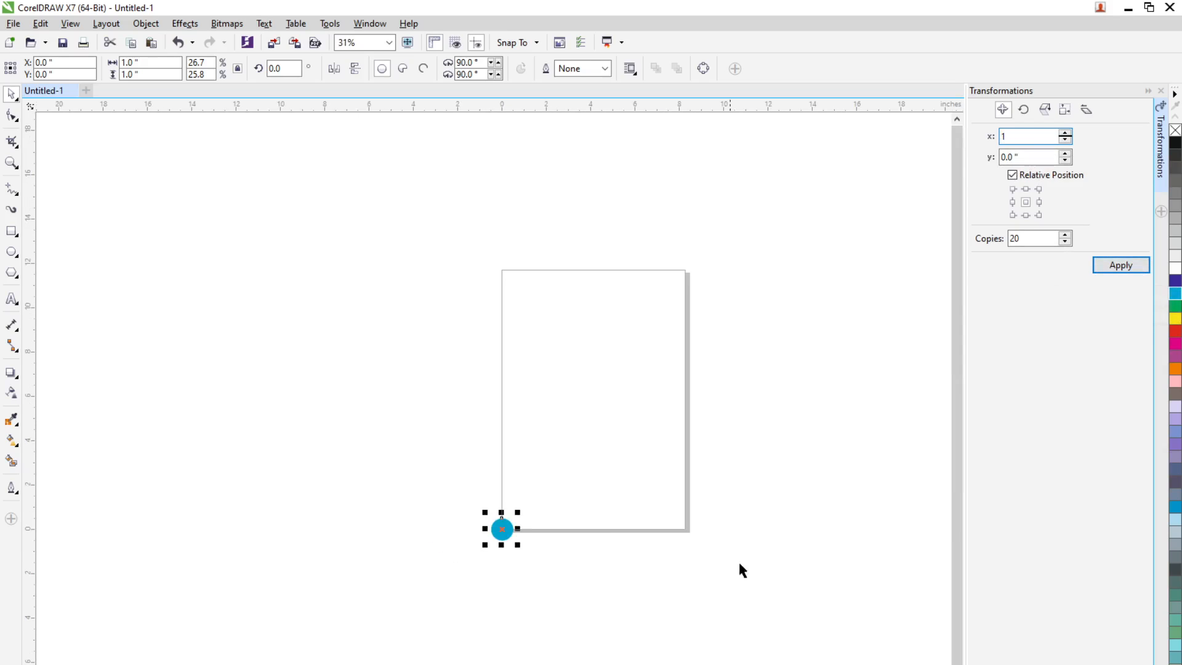
pyautogui.moveTo(742, 565); pyautogui.dragTo(518, 573)
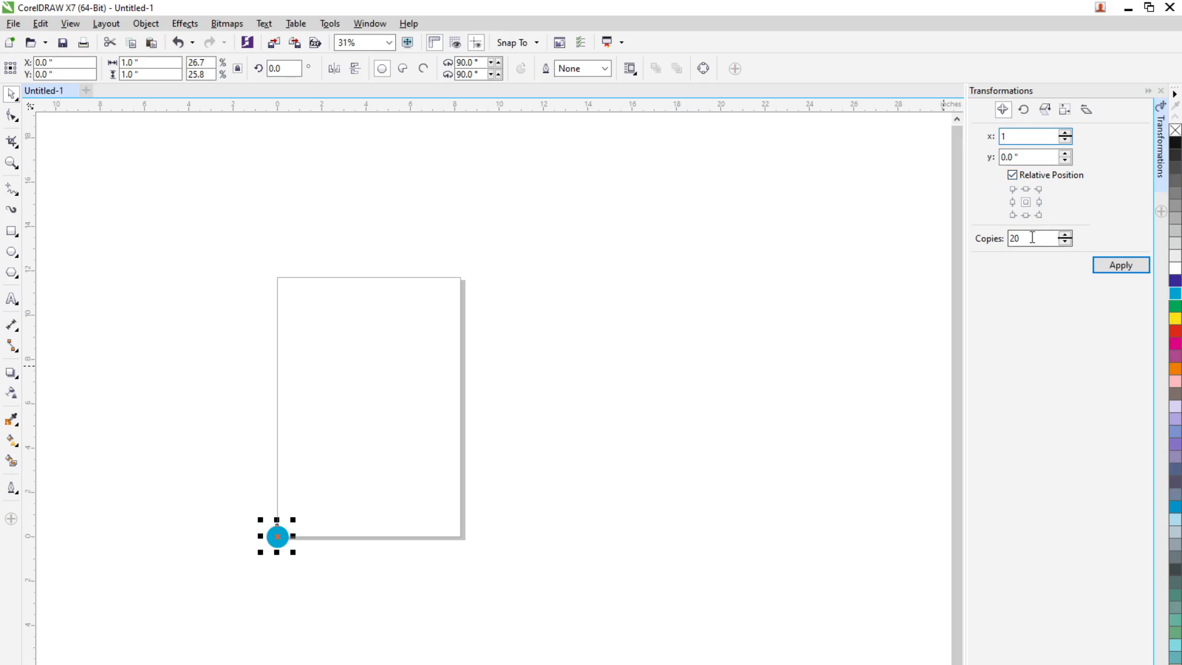
pyautogui.moveTo(1054, 237); pyautogui.dragTo(916, 237)
pyautogui.write('10')
pyautogui.scroll(1, 339, 583)
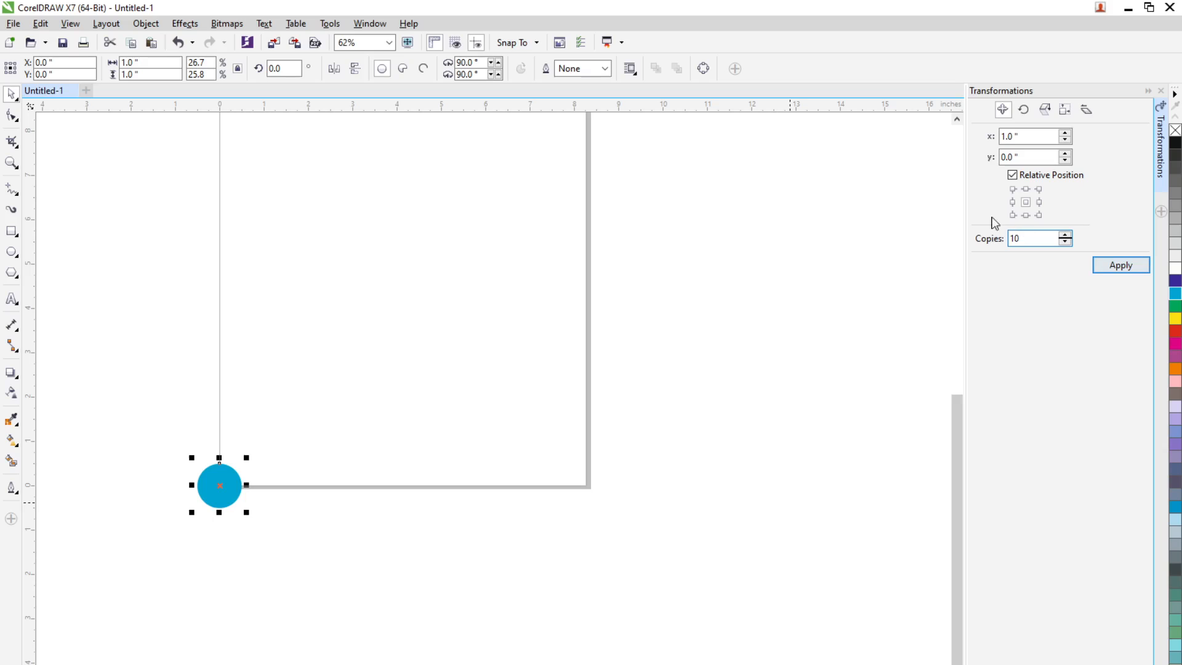
pyautogui.click(1120, 266)
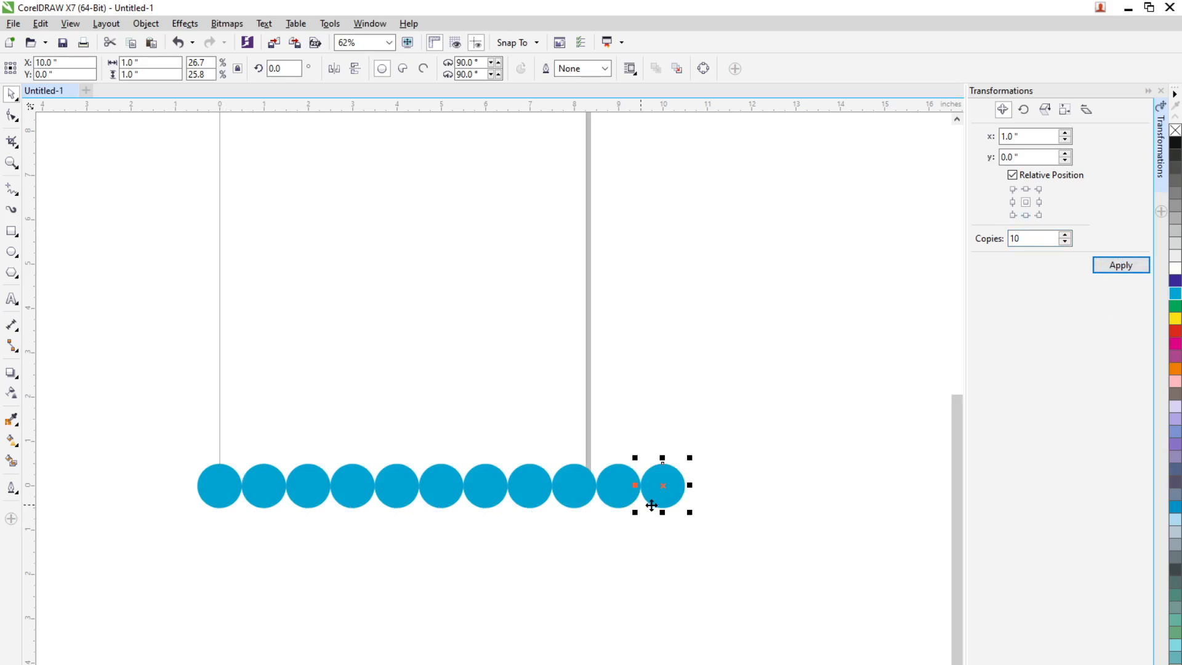
pyautogui.scroll(2, 224, 478)
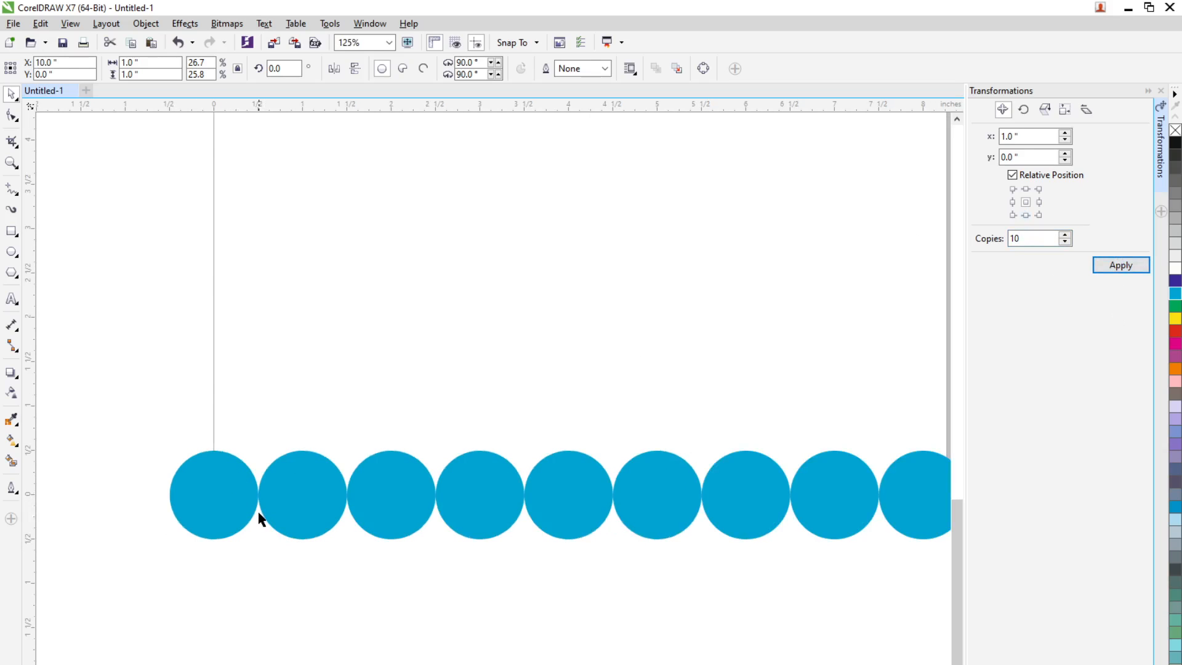
pyautogui.scroll(-2, 258, 515)
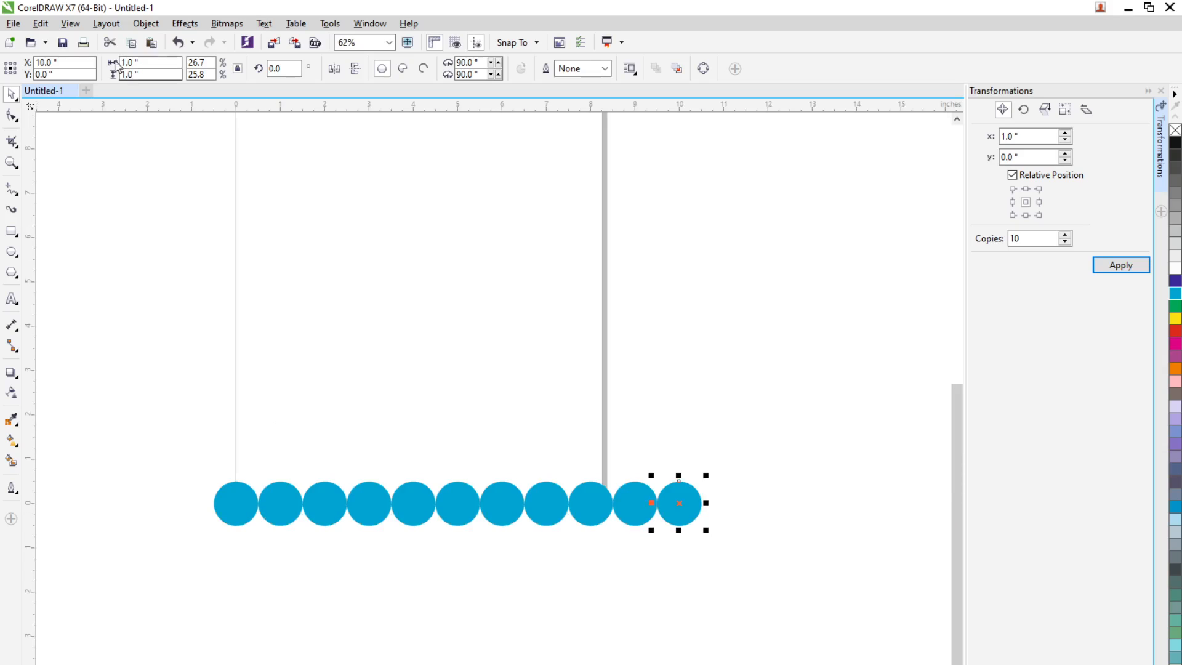
# Undo the horizontal row and create 10 copies of the circle with a relative x offset of 1.1 inches
pyautogui.click(178, 43)
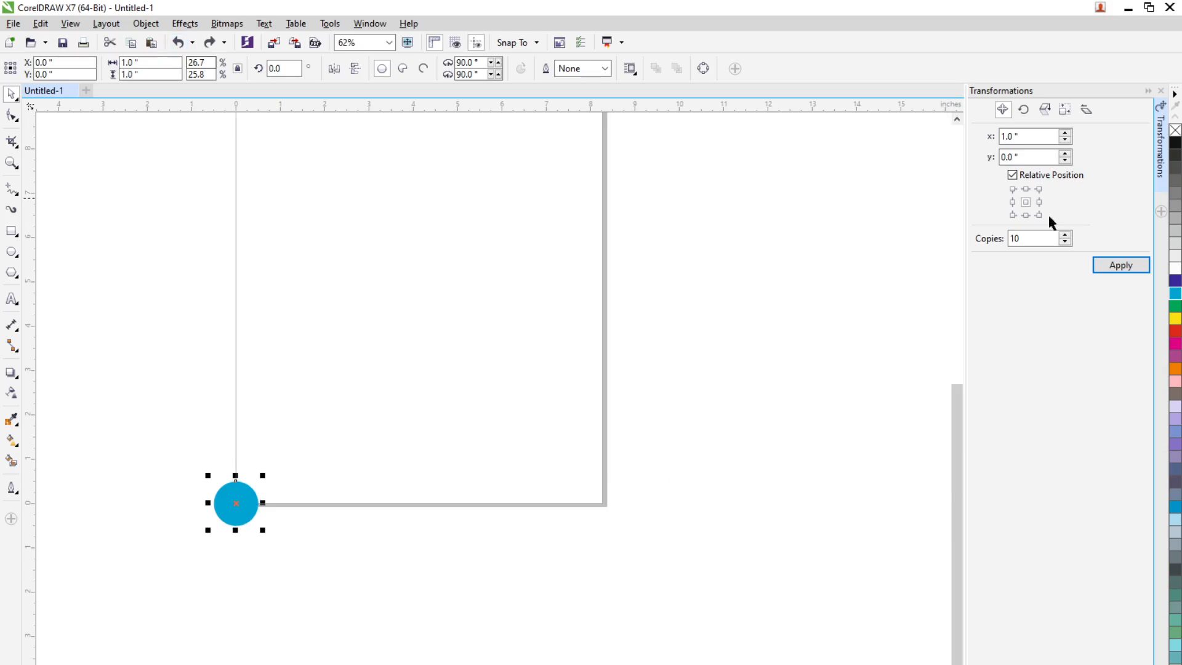
pyautogui.click(1015, 136)
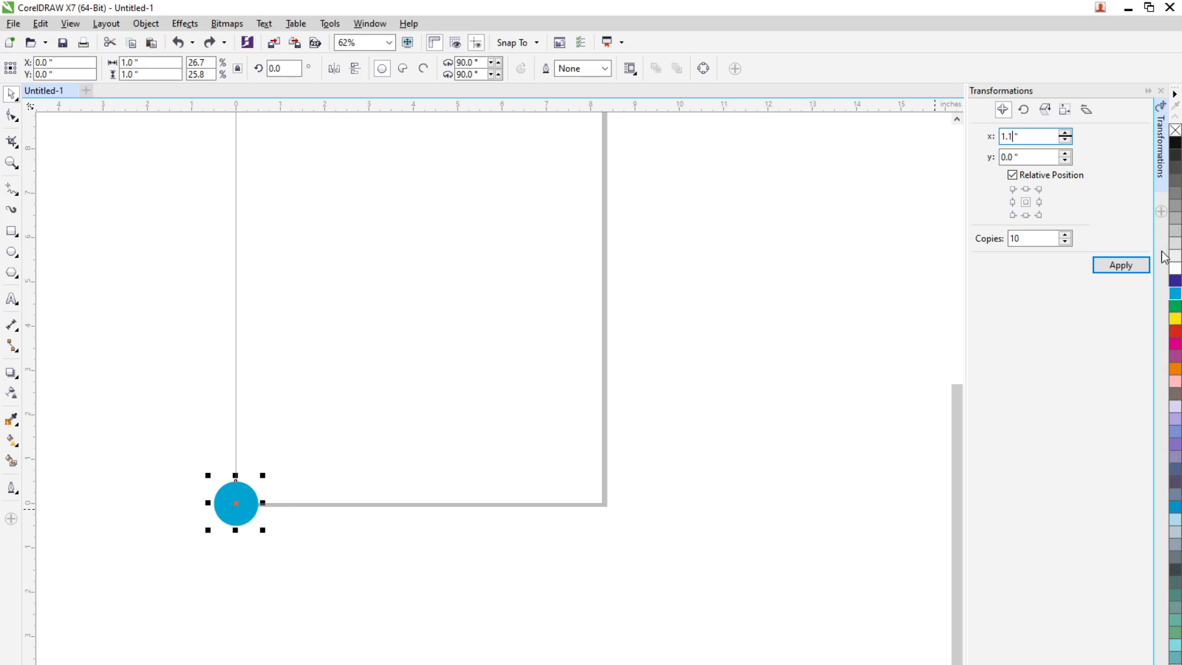
pyautogui.click(1131, 265)
pyautogui.scroll(3, 285, 530)
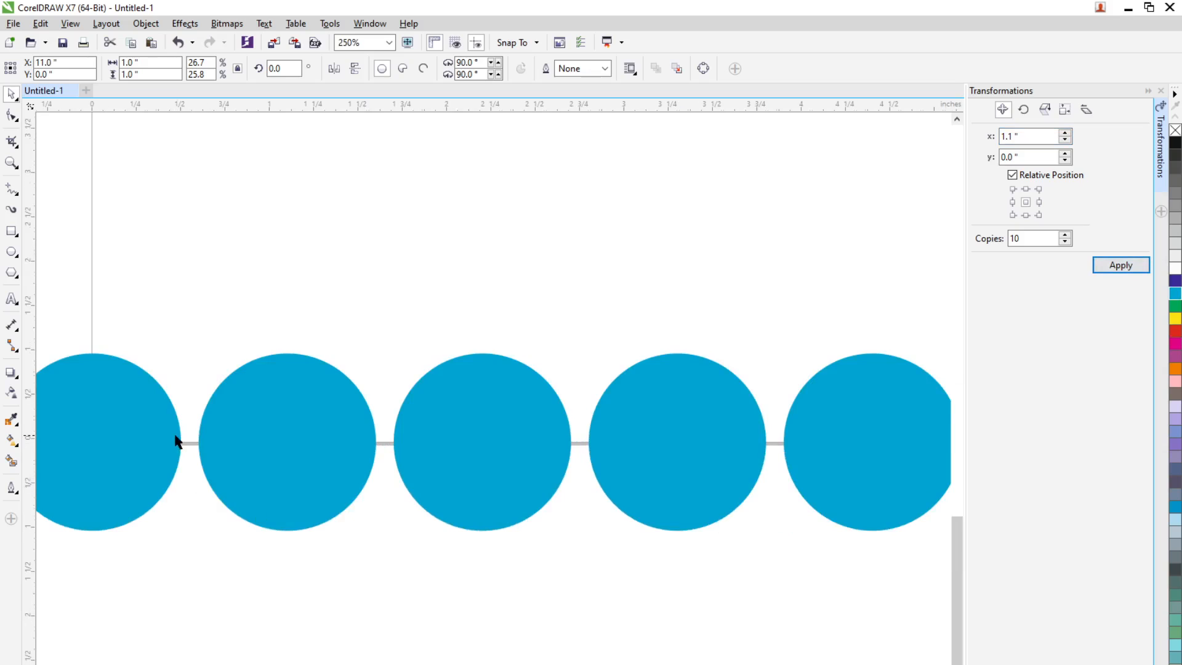
pyautogui.scroll(-2, 176, 441)
pyautogui.scroll(-2, 266, 467)
pyautogui.click(291, 463)
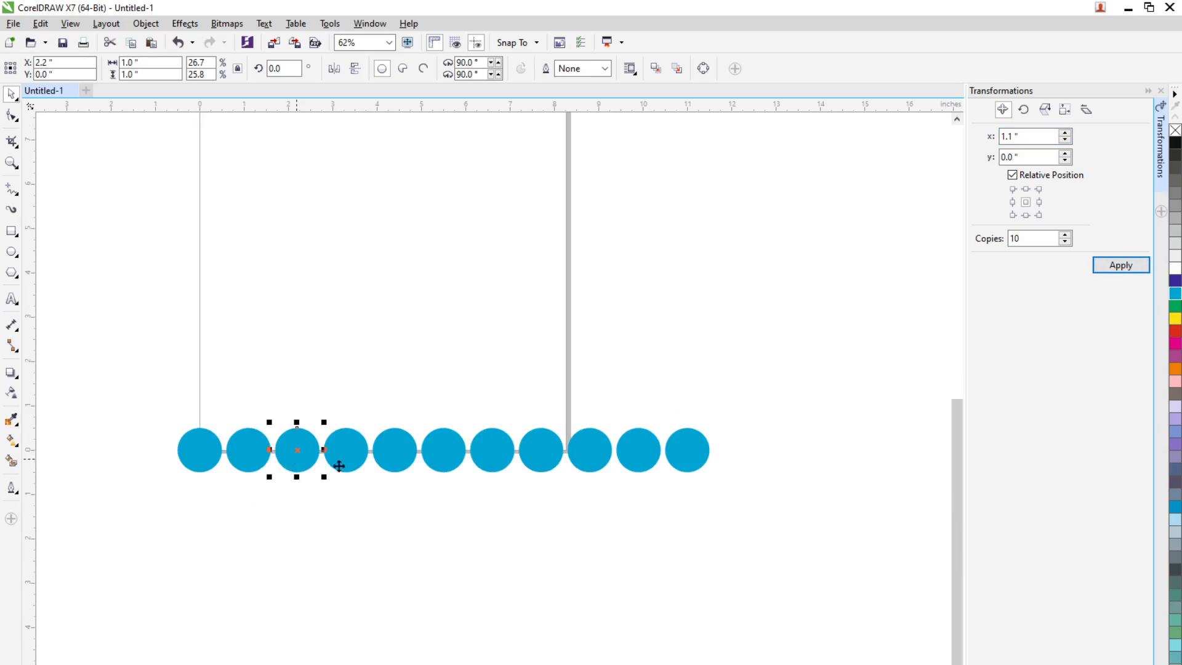
pyautogui.click(353, 462)
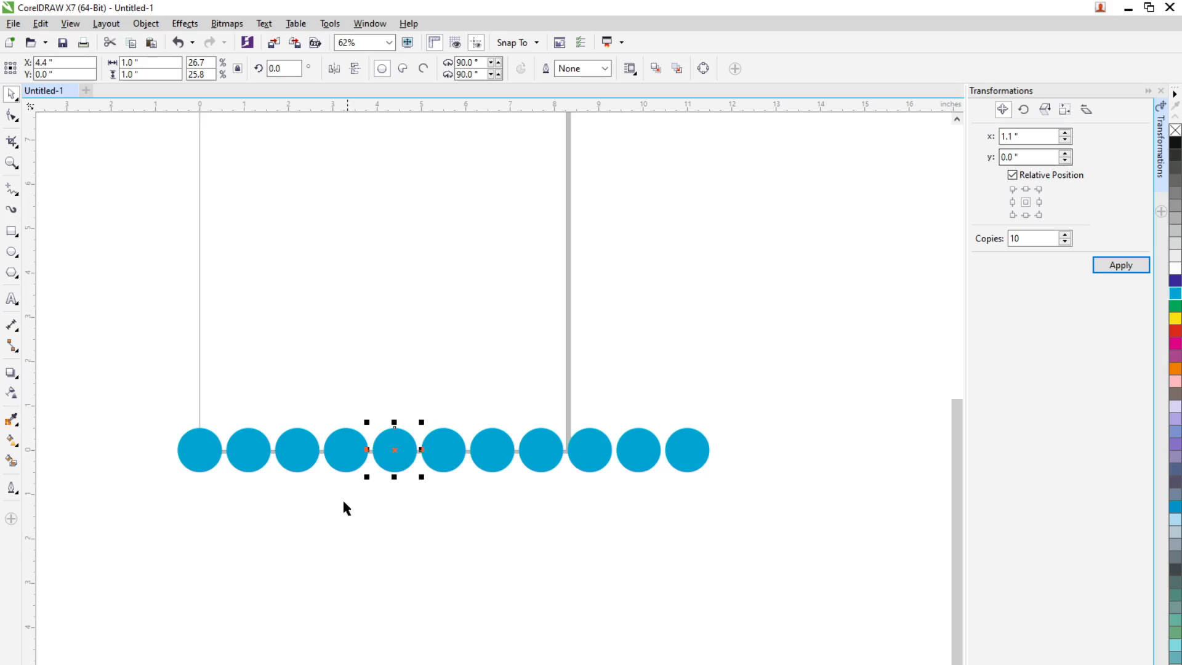
# Undo the spaced row, create 10 copies upward with offsets of x 0 and y 1 inch, and deselect them
pyautogui.hotkey('ctrl', 'z')
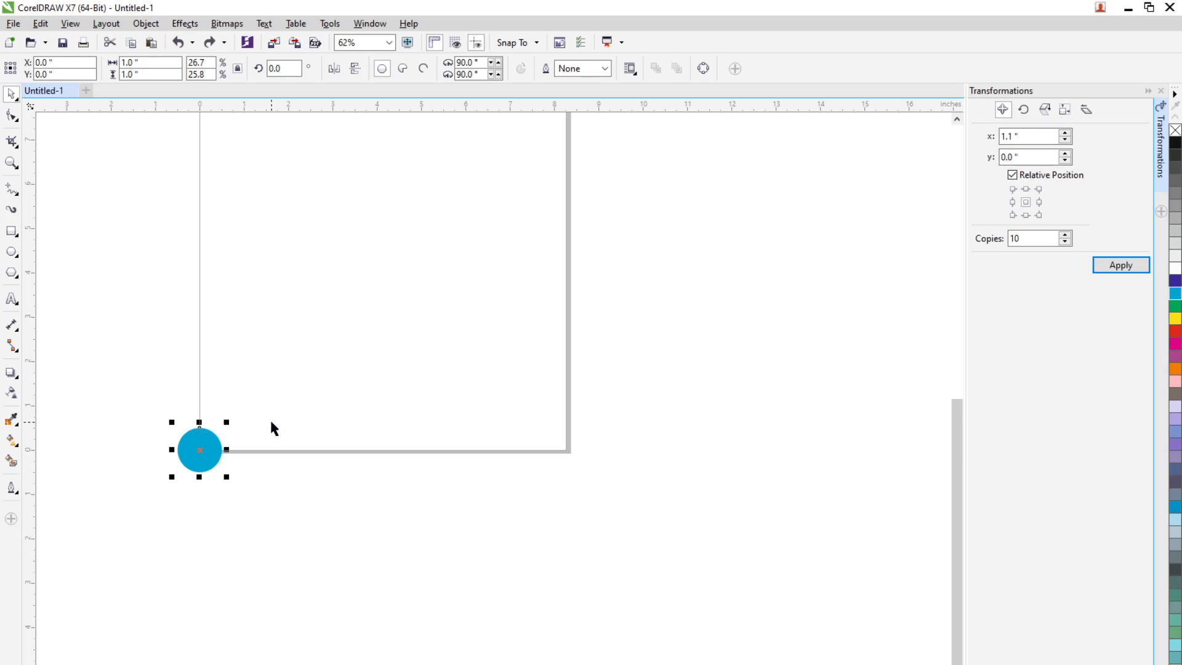
pyautogui.click(1004, 136)
pyautogui.write('0')
pyautogui.moveTo(266, 364); pyautogui.dragTo(392, 552)
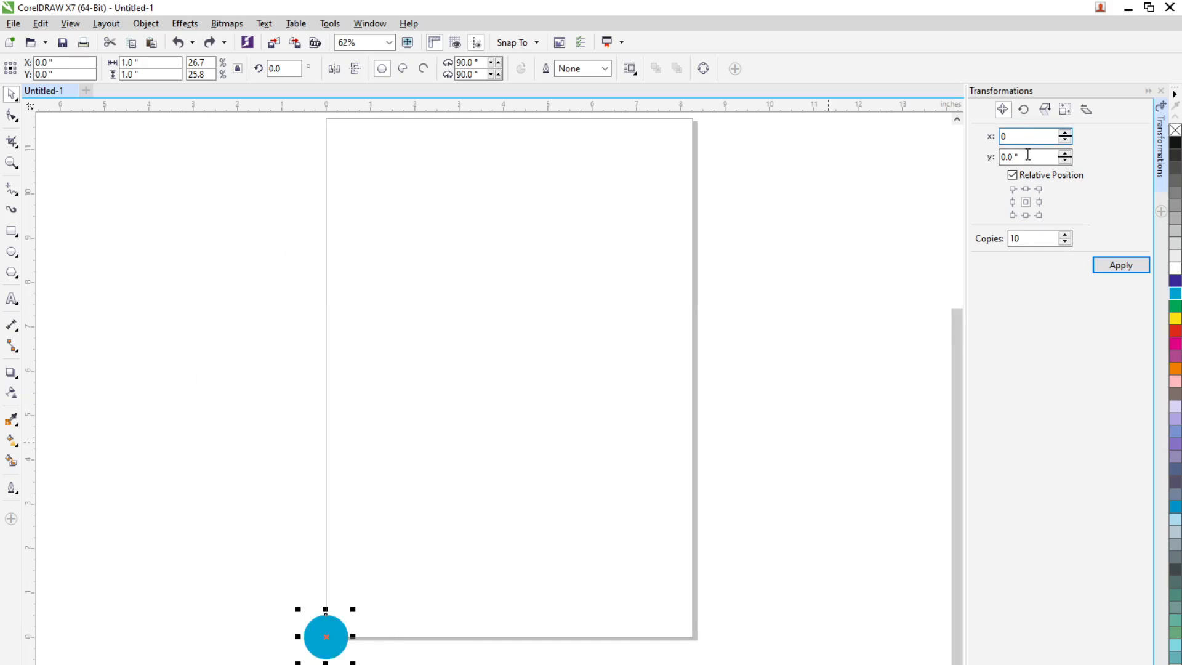
pyautogui.click(1053, 154)
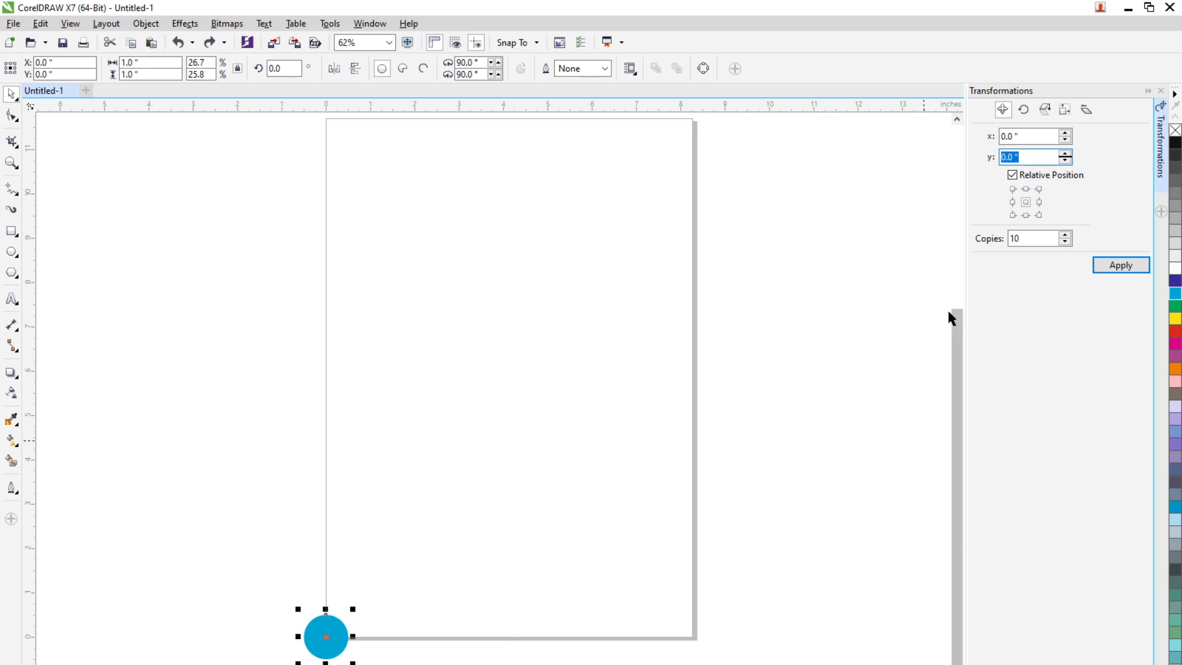
pyautogui.write('1')
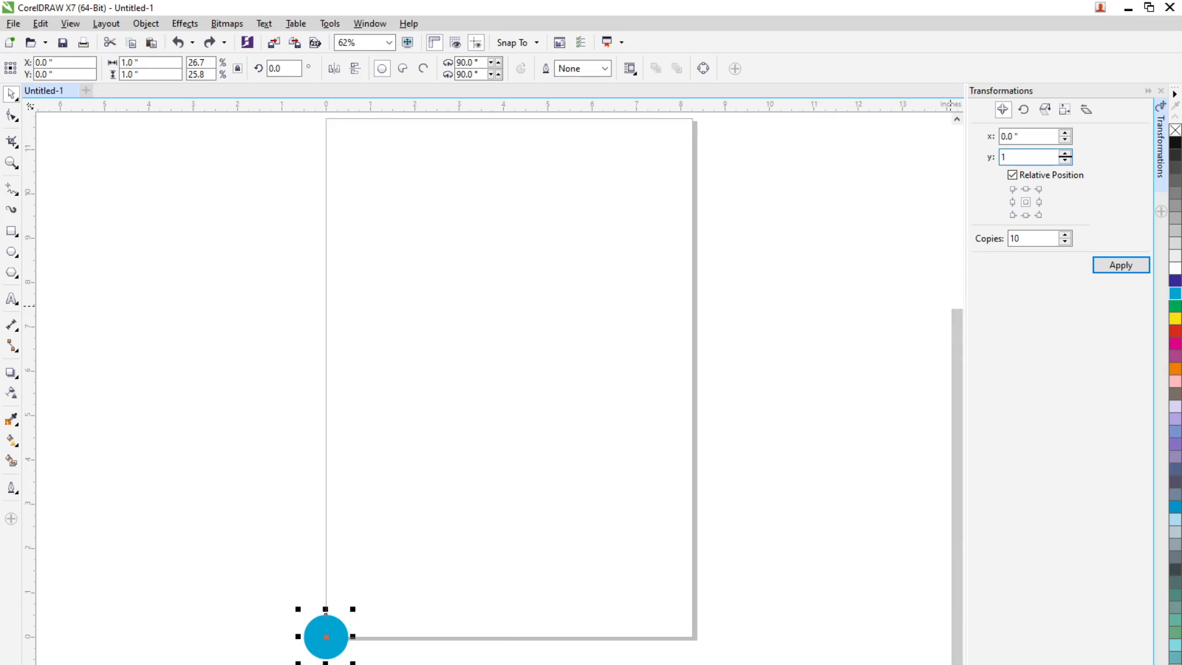
pyautogui.press('Return')
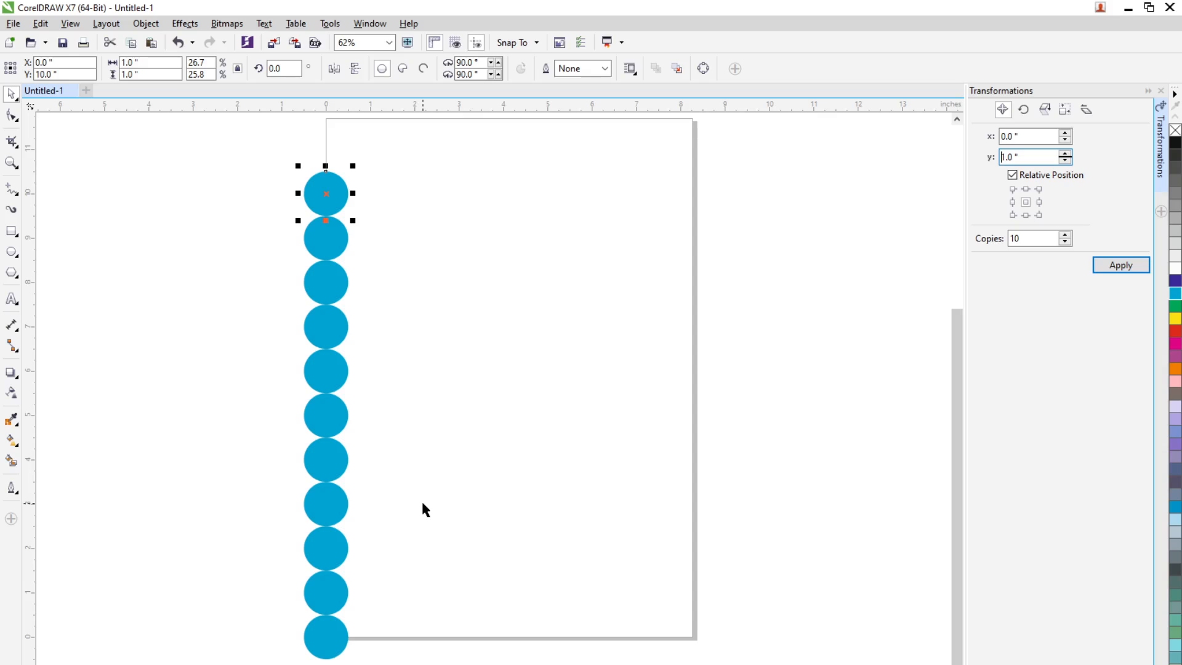
pyautogui.press('Escape')
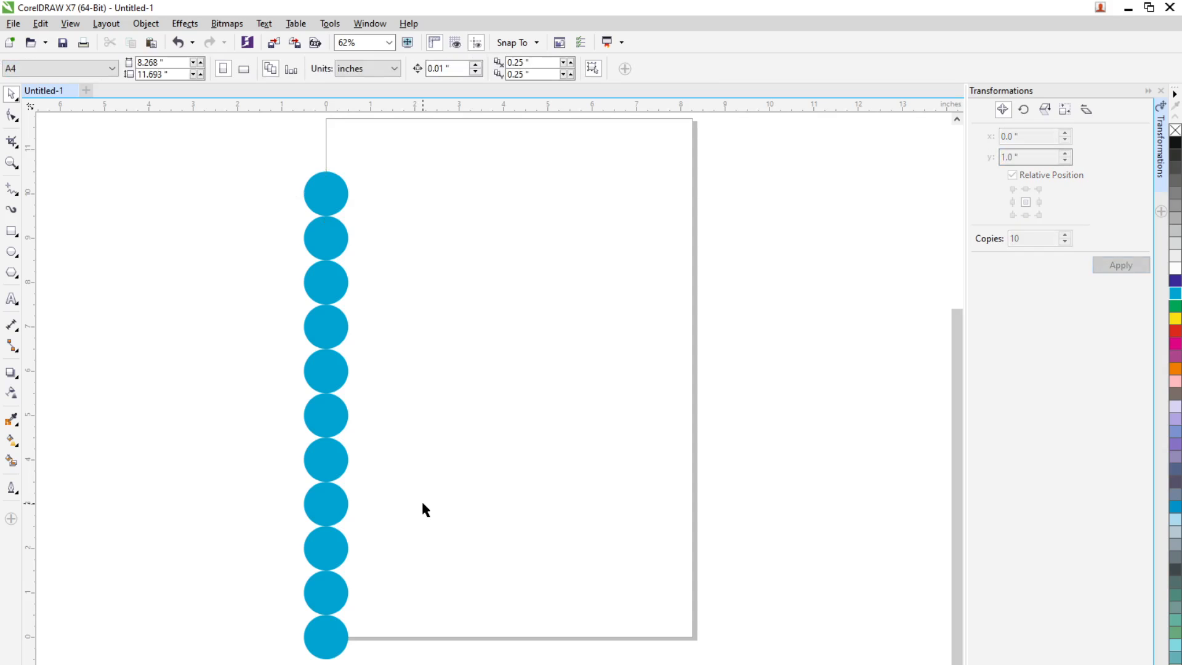
# Undo the vertical column and create 10 copies of the circle with a relative y offset of 1.2 inches
pyautogui.hotkey('ctrl', 'z')
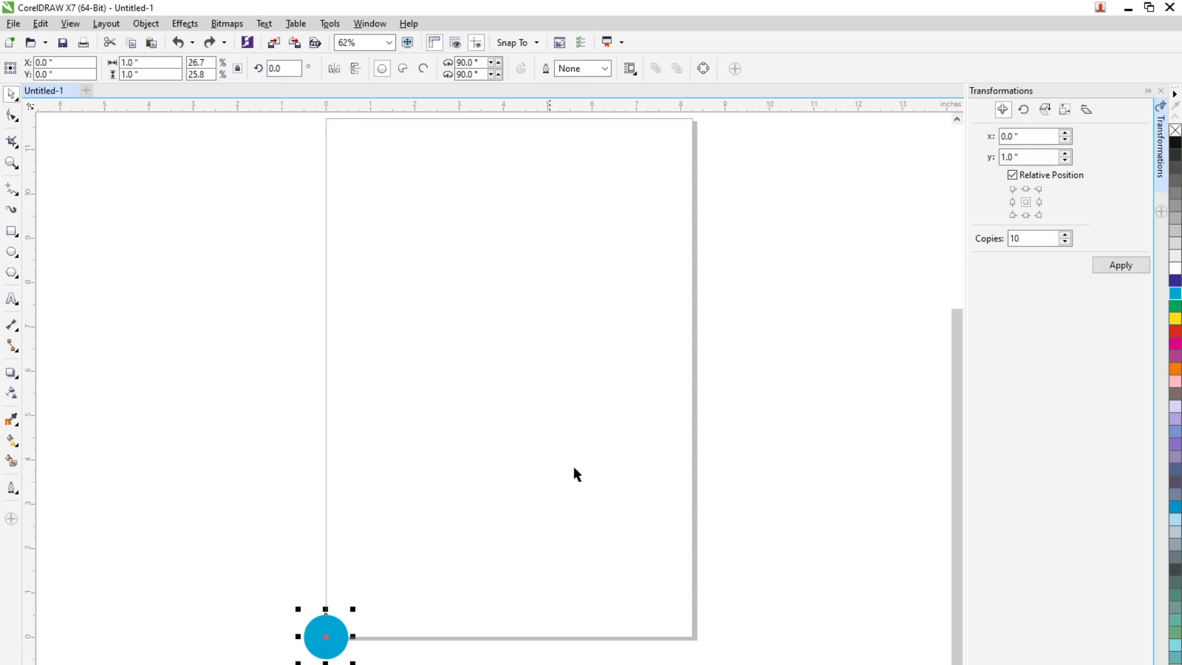
pyautogui.tripleClick(1022, 157)
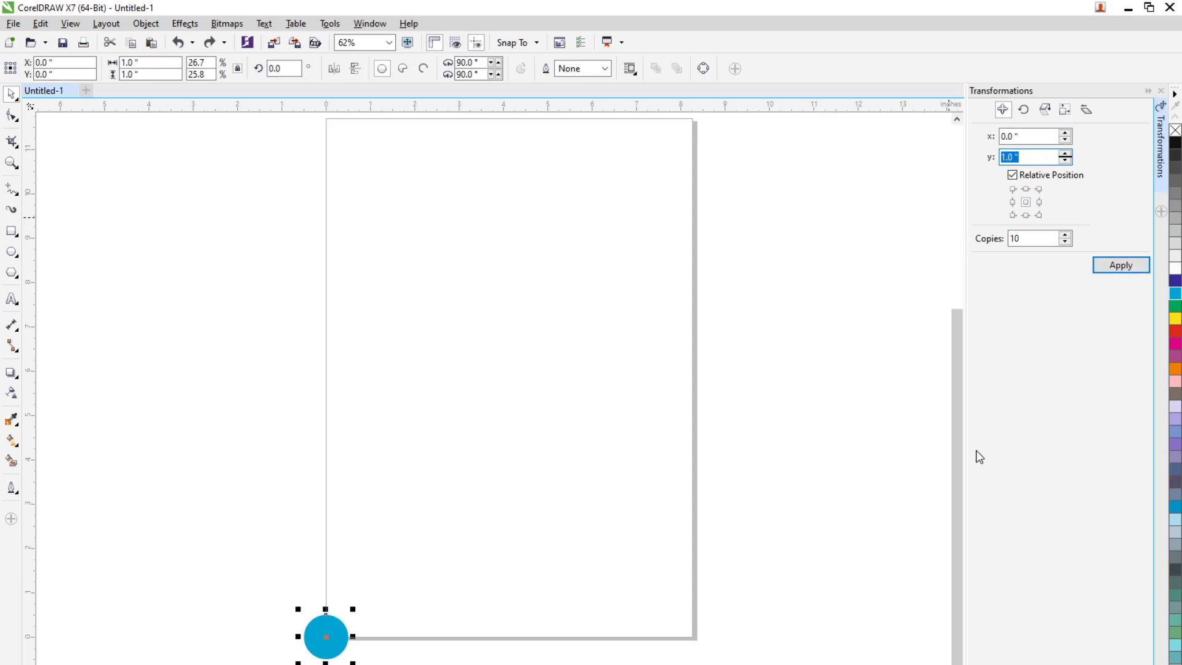
pyautogui.write('1.2')
pyautogui.click(1120, 266)
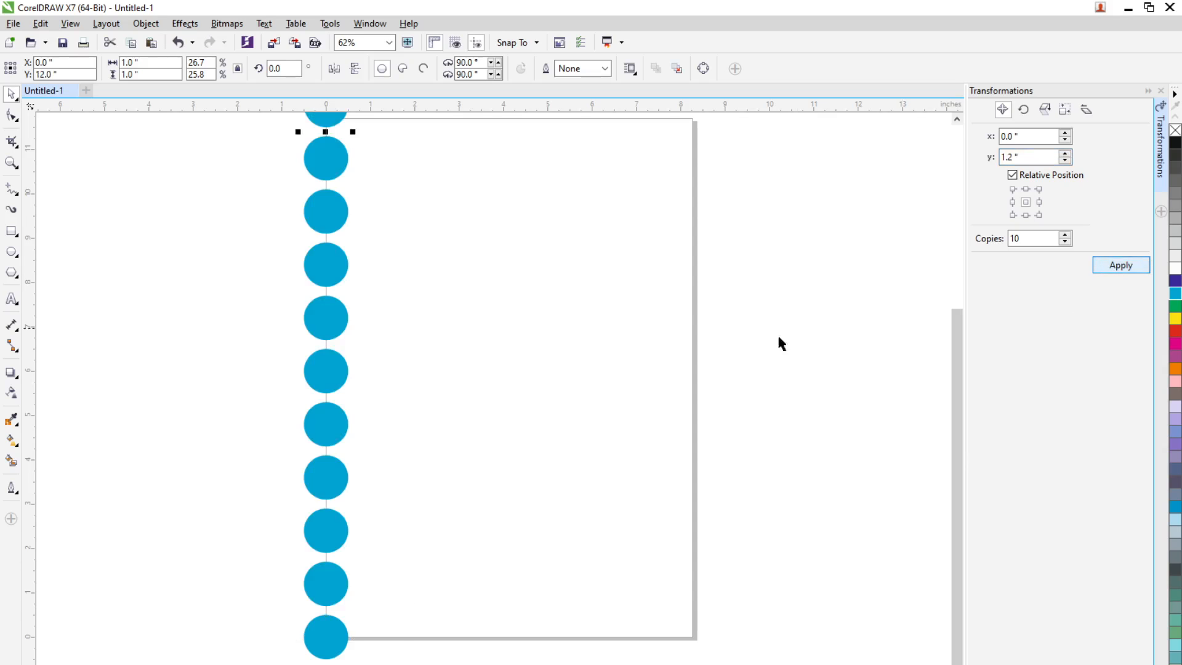
pyautogui.scroll(-1, 548, 423)
pyautogui.scroll(1, 454, 250)
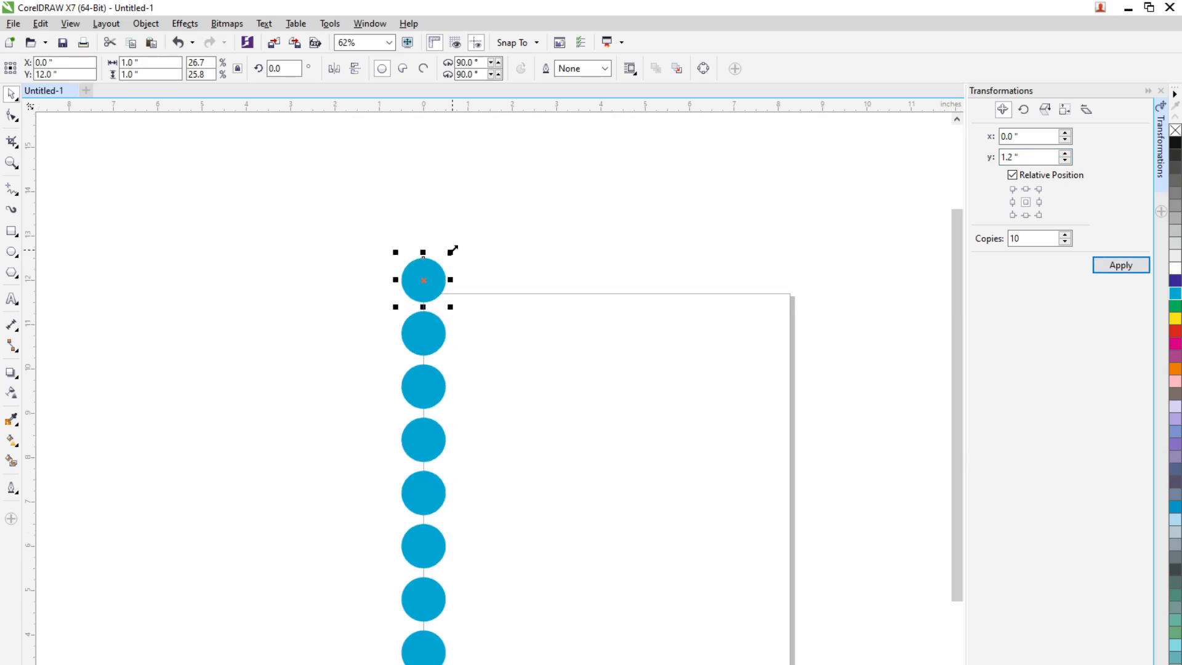
pyautogui.scroll(-1, 414, 454)
pyautogui.scroll(1, 412, 551)
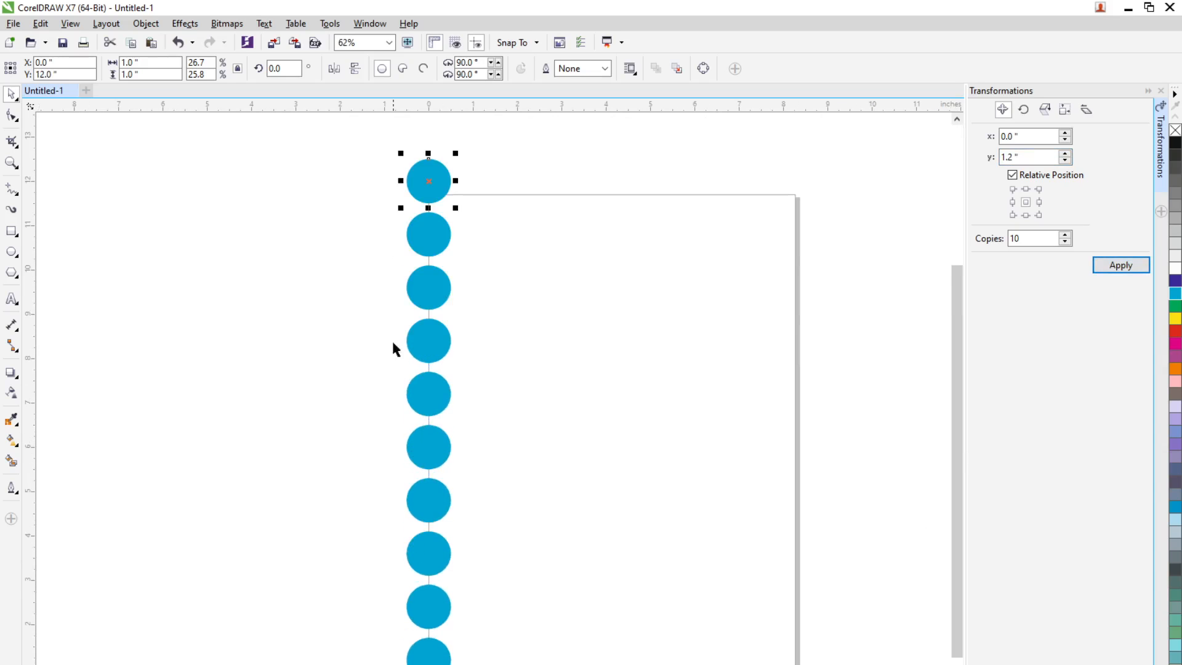
pyautogui.moveTo(371, 158); pyautogui.dragTo(510, 660)
# Undo the spaced column and create 10 copies of the circle diagonally with offsets of 1 inch in x and 1 inch in y
pyautogui.hotkey('ctrl', 'z')
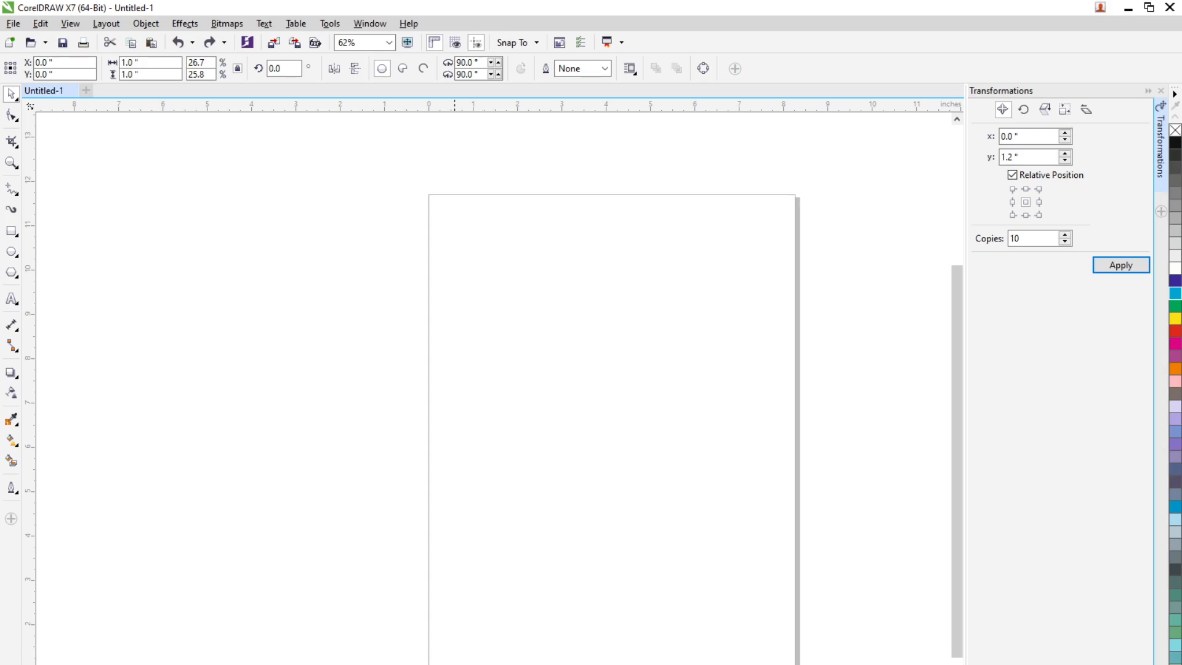
pyautogui.scroll(-1, 446, 664)
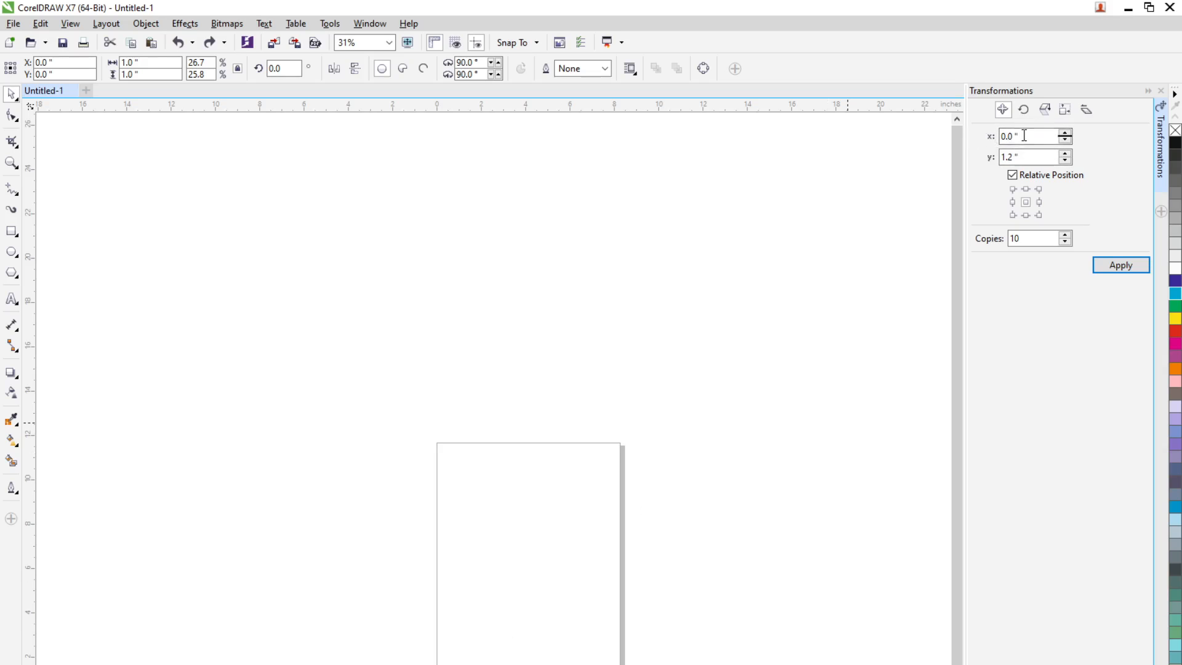
pyautogui.moveTo(1050, 136); pyautogui.dragTo(934, 145)
pyautogui.write('1')
pyautogui.press('Tab')
pyautogui.write('1')
pyautogui.click(1122, 263)
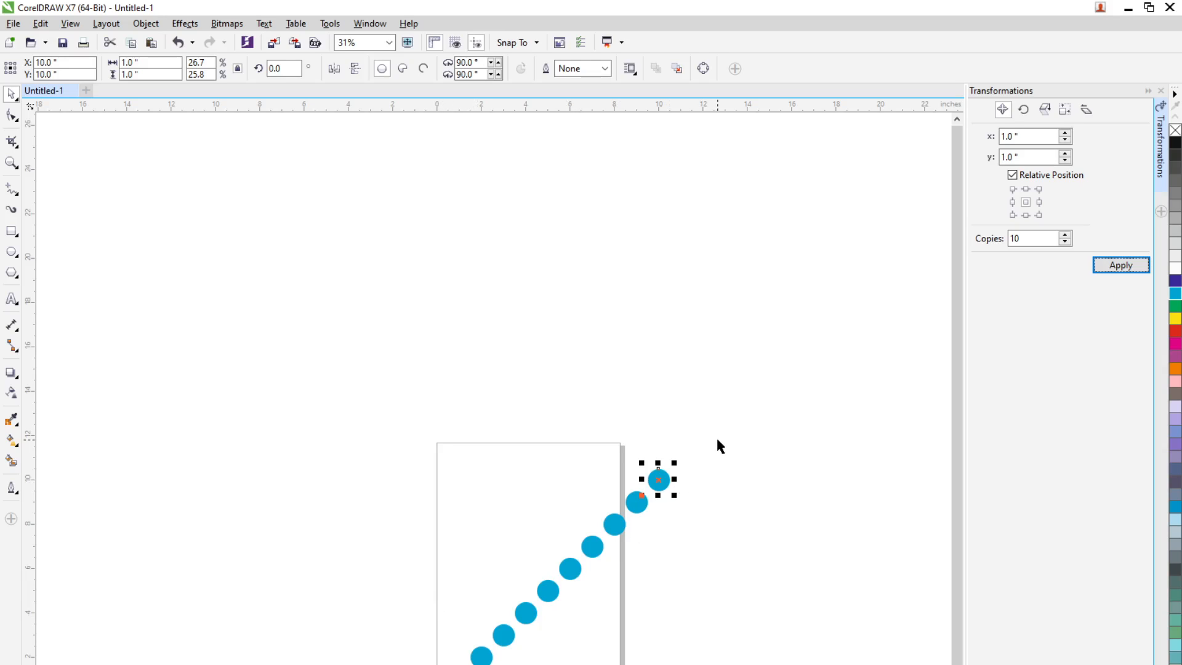
# Undo the diagonal copies of the circle, keeping Relative Position enabled
pyautogui.click(1013, 176)
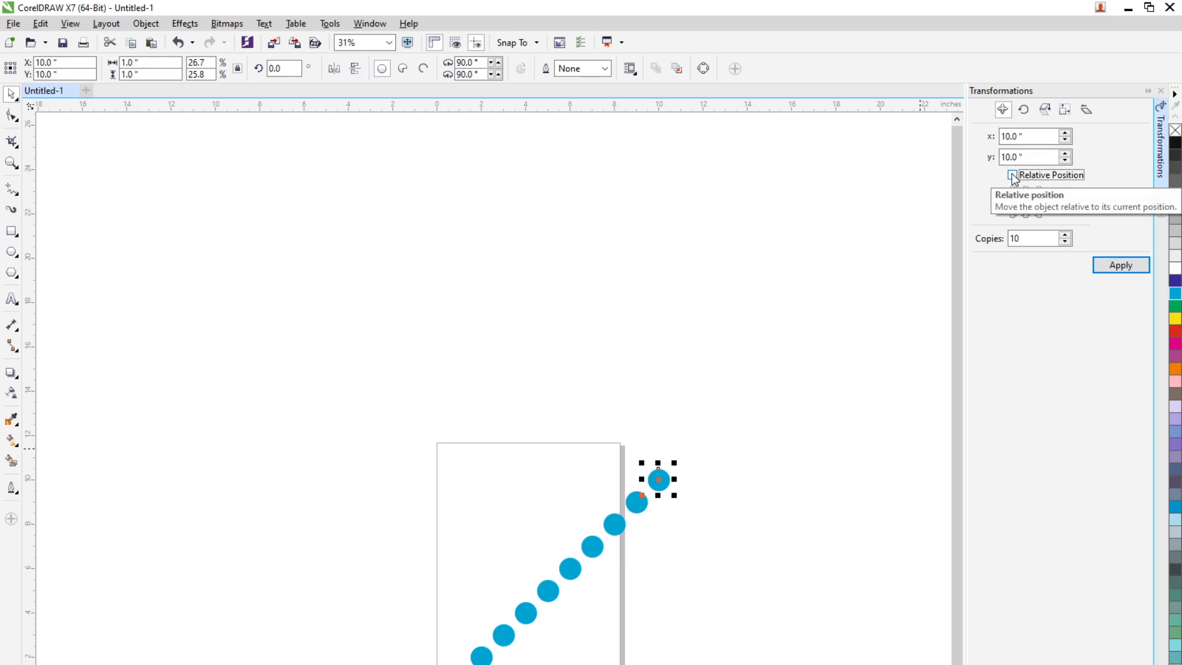
pyautogui.click(1013, 175)
pyautogui.hotkey('ctrl', 'z')
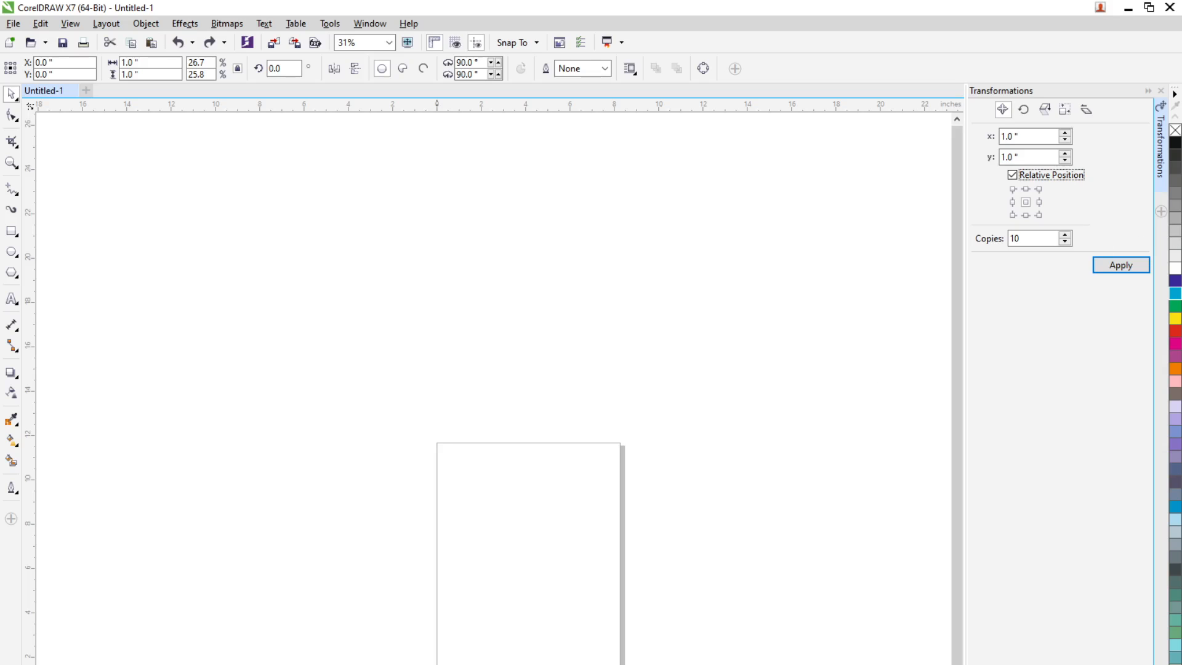
# Switch to the Rotate transformation and move the circle onto the page at about x 3.6 and y 4.9 inches
pyautogui.scroll(1, 463, 664)
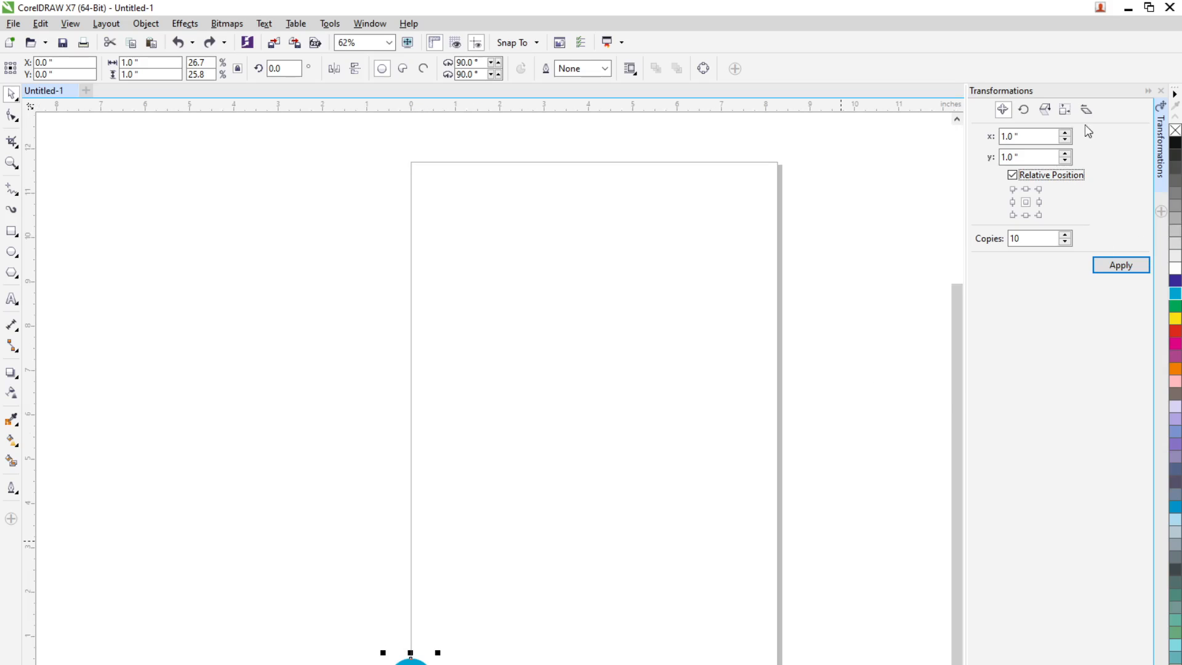
pyautogui.click(1024, 111)
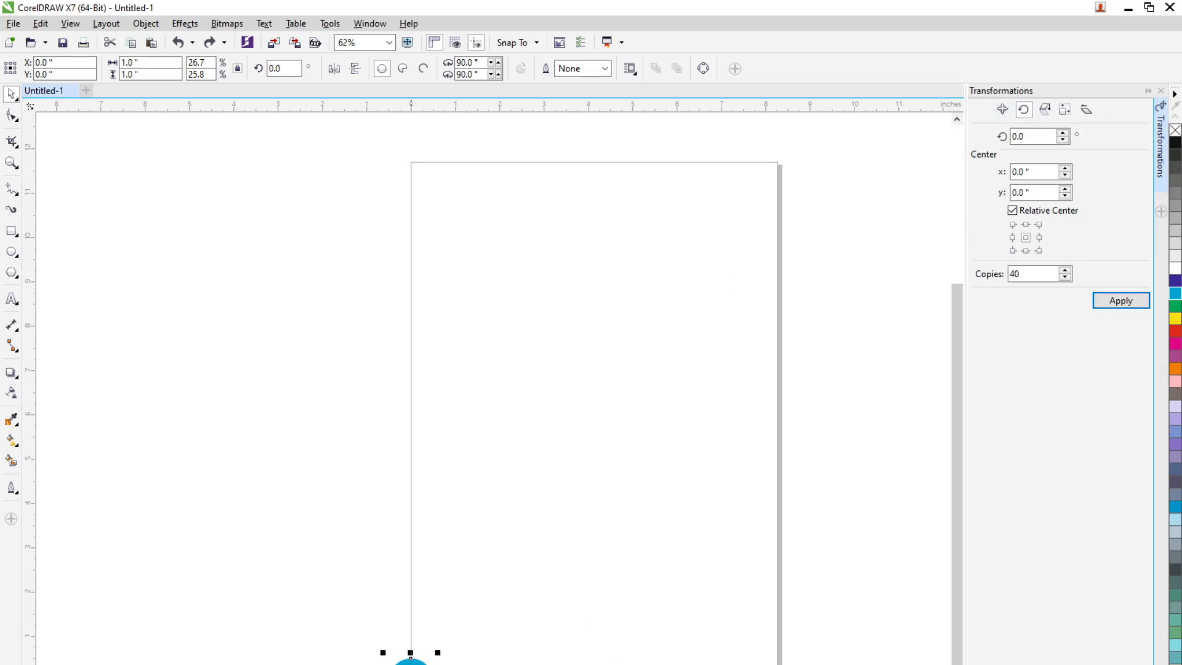
pyautogui.moveTo(411, 658); pyautogui.dragTo(591, 486)
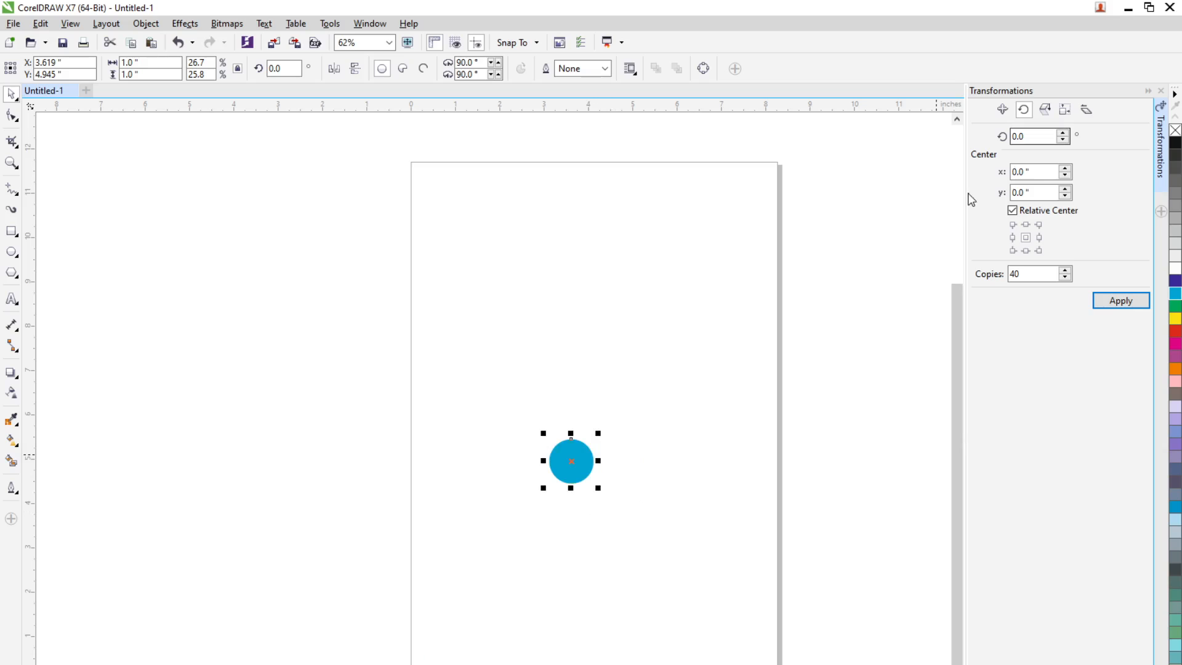
# Create 30 copies of the circle rotated by 10 degrees around a relative centre at x 1 inch and y 0
pyautogui.doubleClick(1034, 136)
pyautogui.write('10')
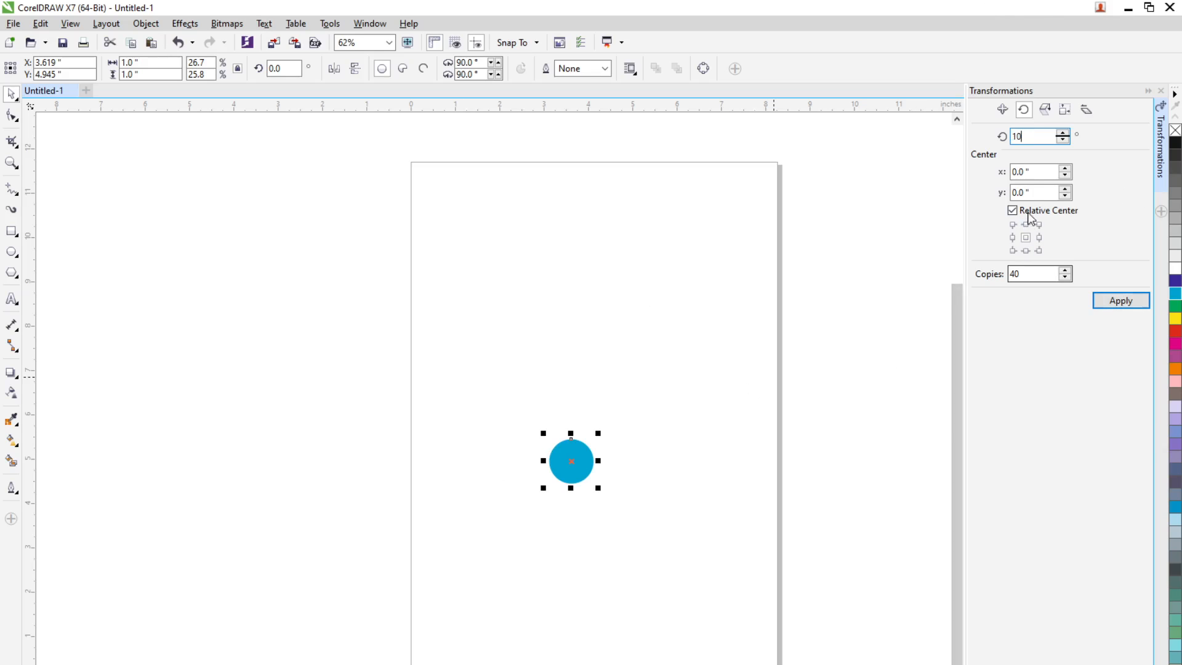
pyautogui.click(1037, 172)
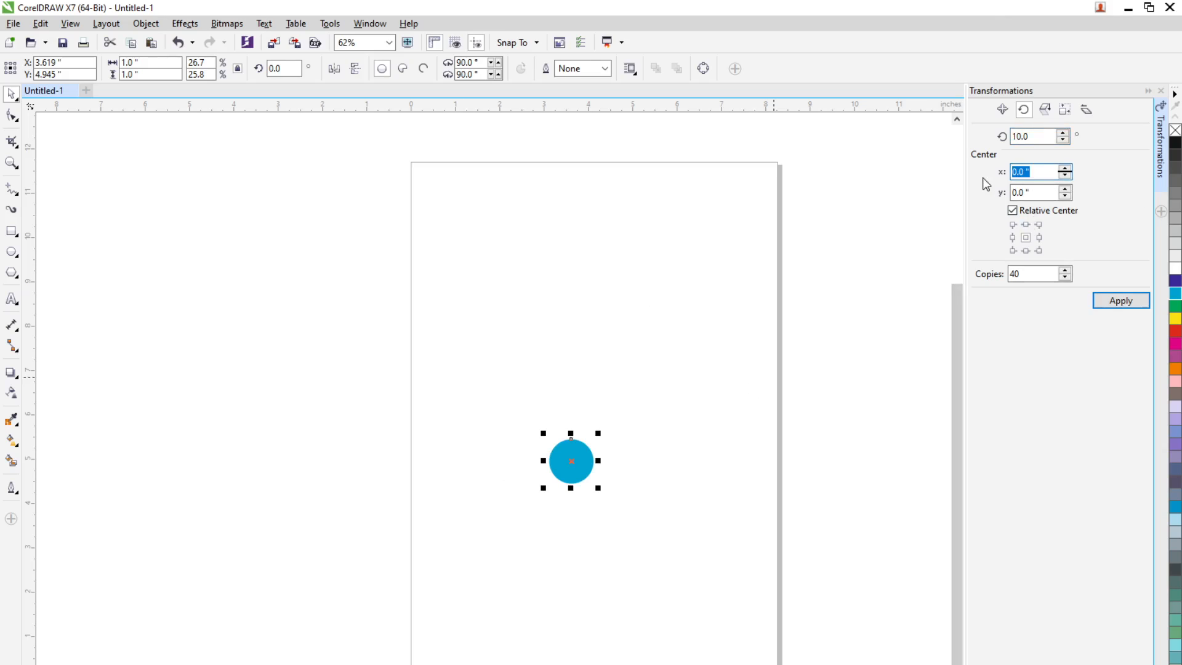
pyautogui.write('1')
pyautogui.click(1040, 278)
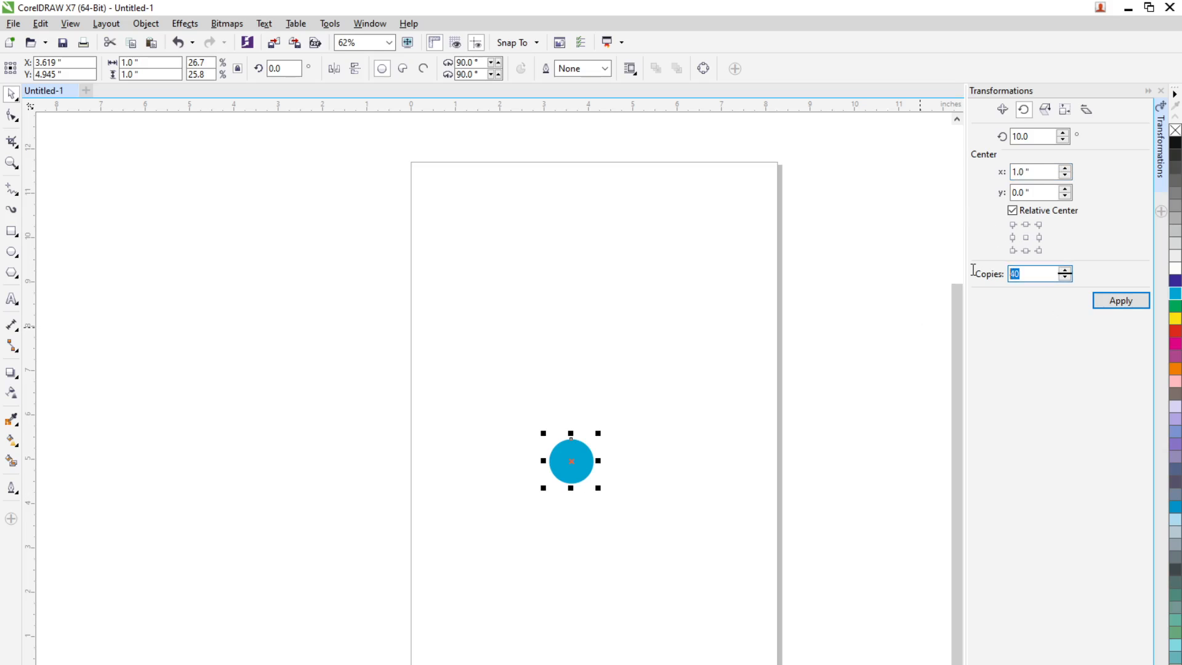
pyautogui.write('3')
pyautogui.click(1096, 302)
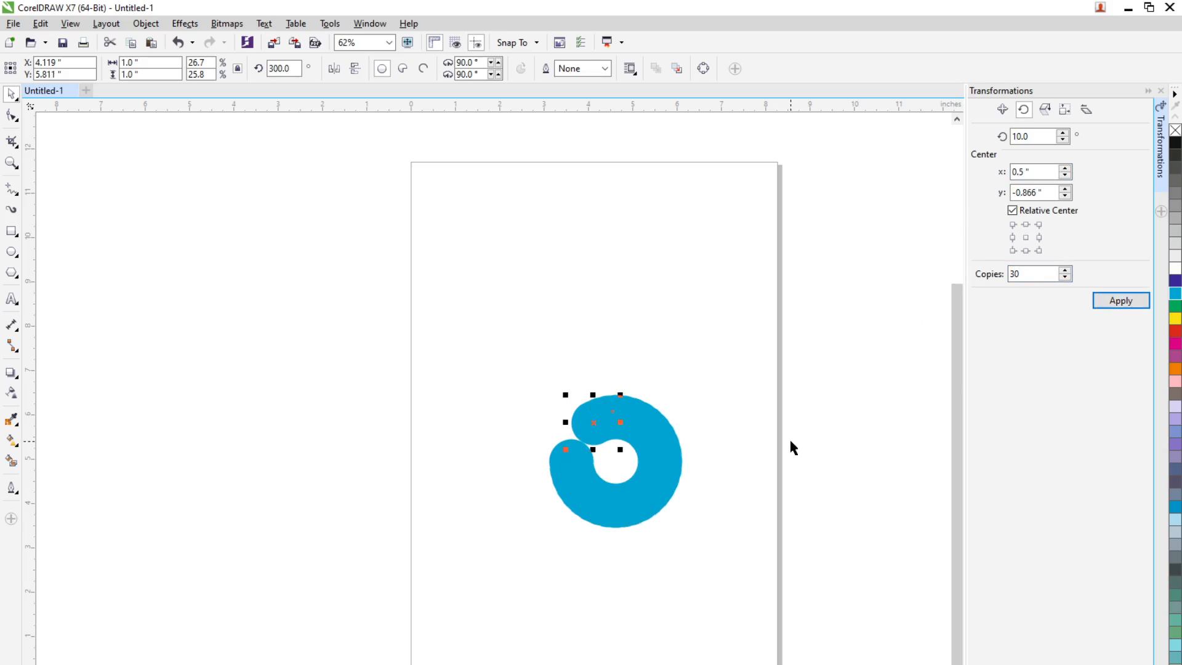
pyautogui.scroll(3, 600, 492)
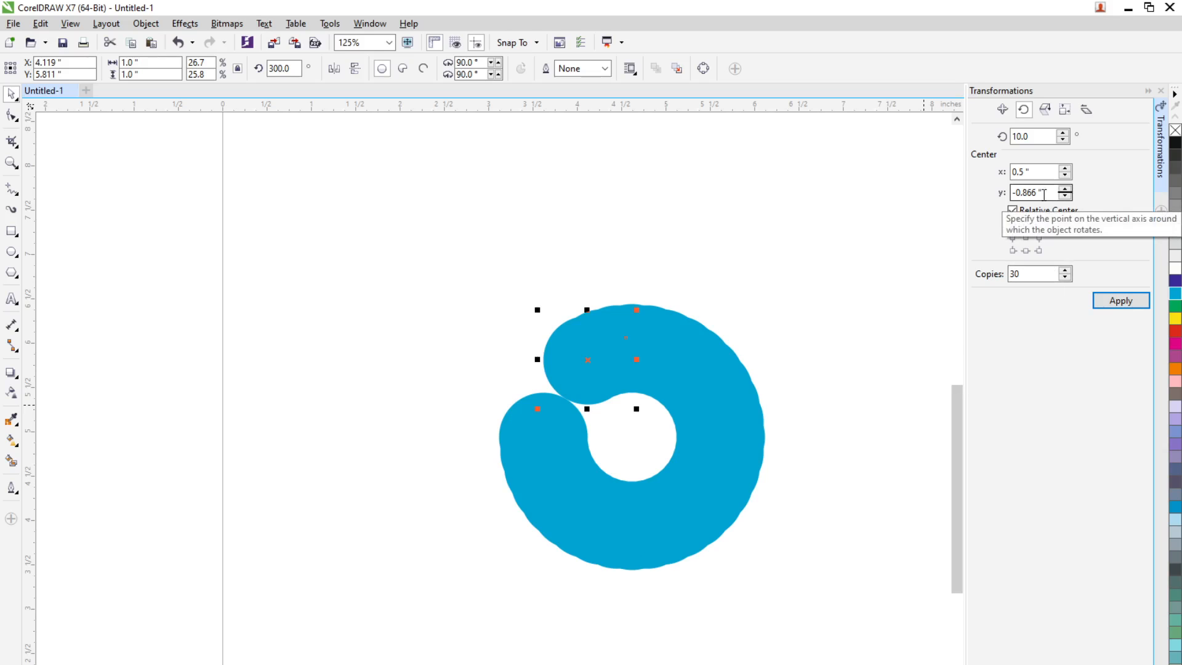
# Undo the tight ring and create 30 copies rotated by 10 degrees around a relative centre at x 5 inches
pyautogui.hotkey('ctrl', 'z')
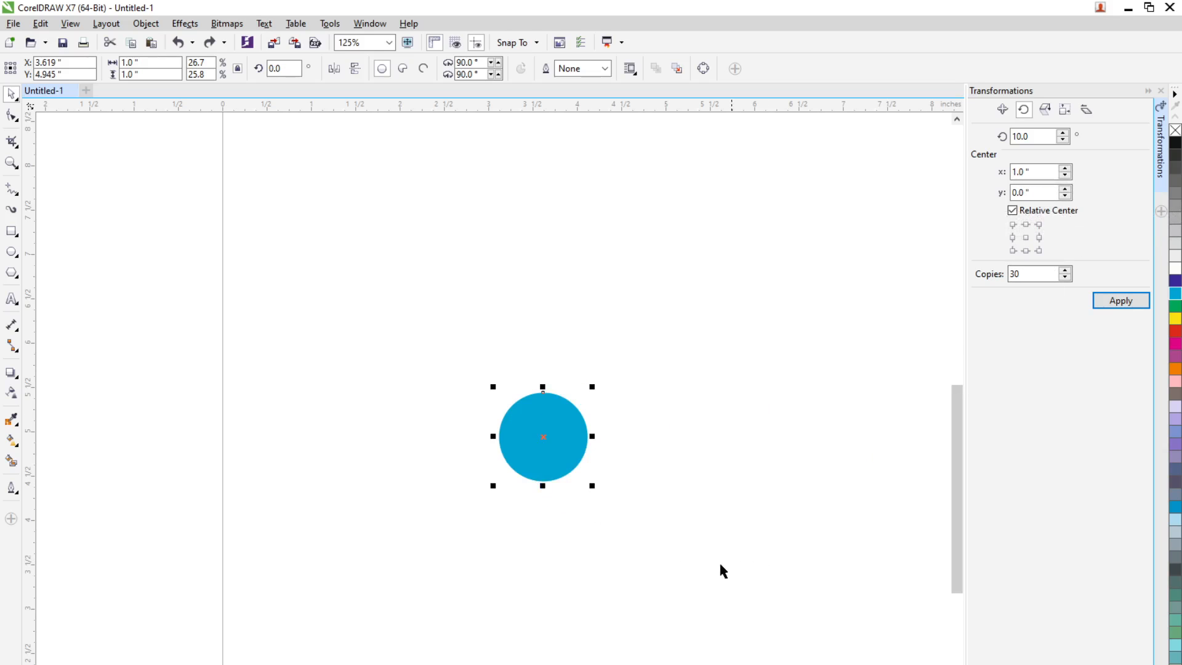
pyautogui.click(634, 459)
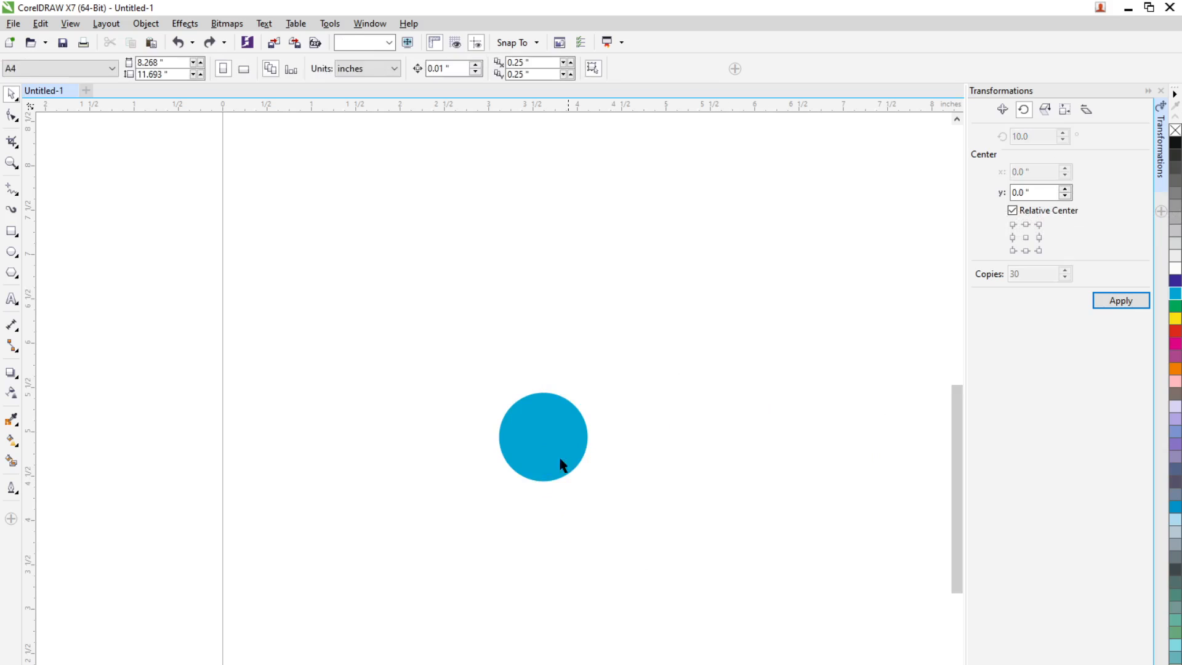
pyautogui.click(548, 451)
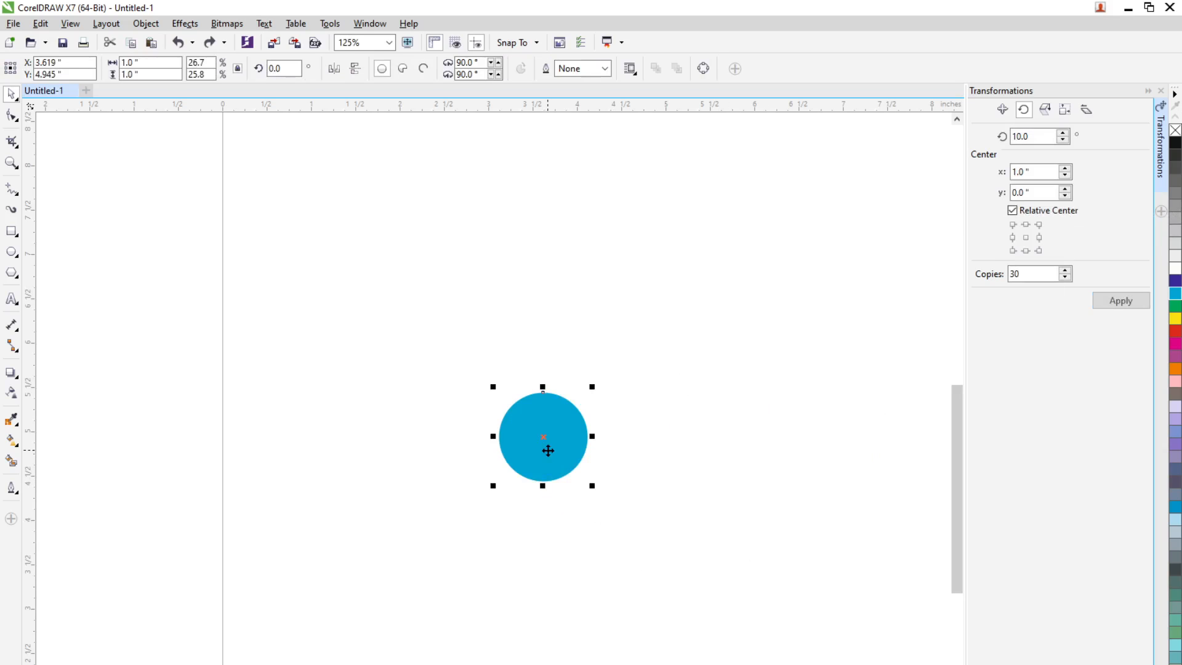
pyautogui.click(1034, 170)
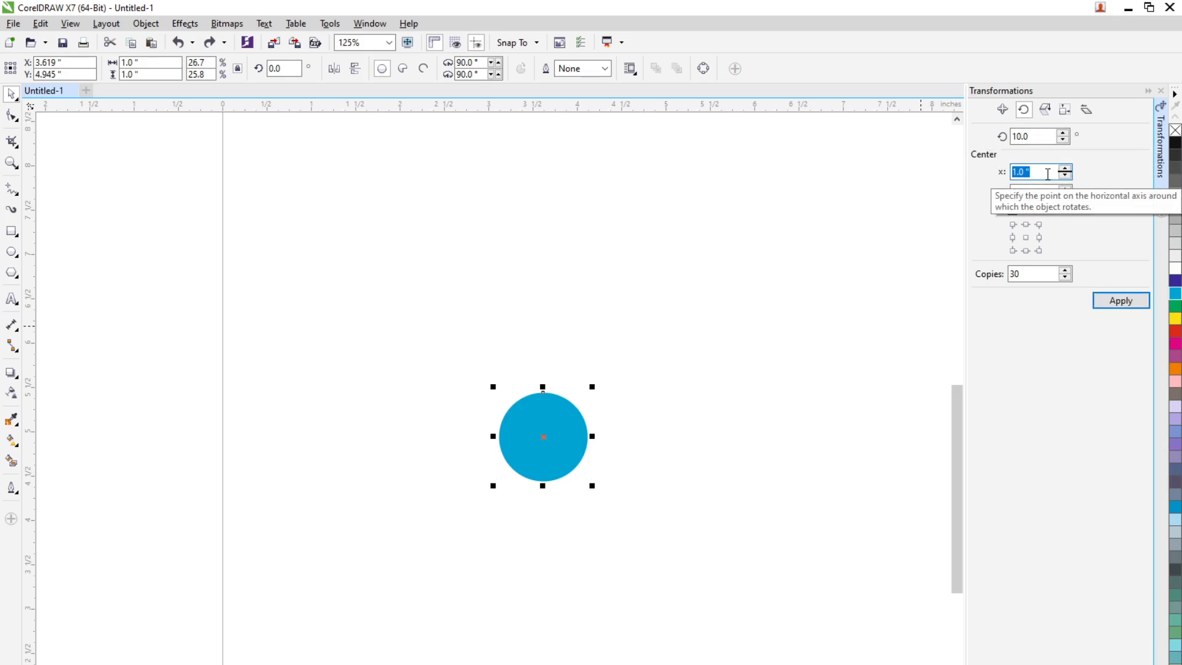
pyautogui.write('5')
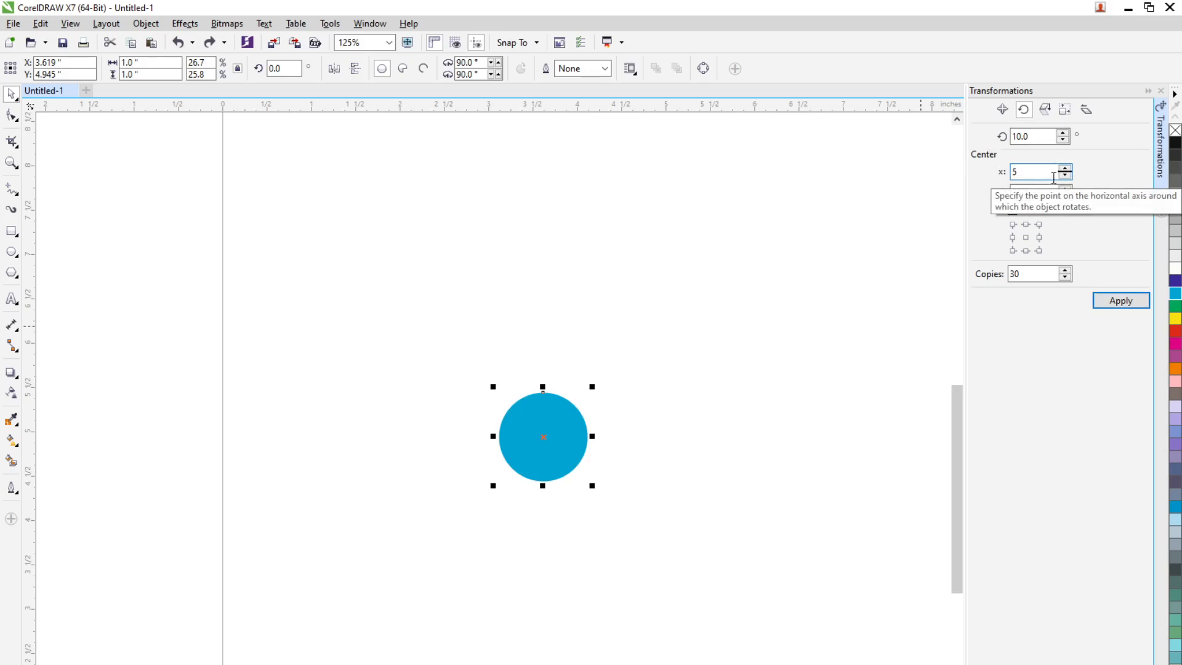
pyautogui.click(1122, 305)
pyautogui.scroll(-2, 472, 486)
pyautogui.scroll(-2, 472, 486)
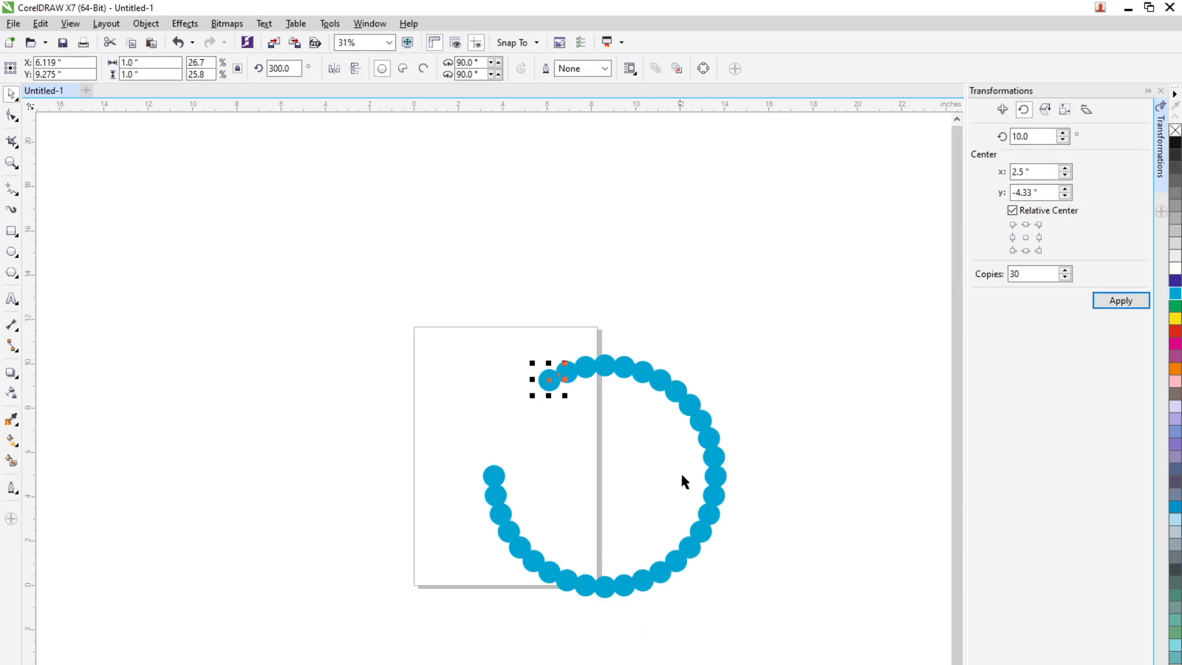
pyautogui.scroll(1, 676, 468)
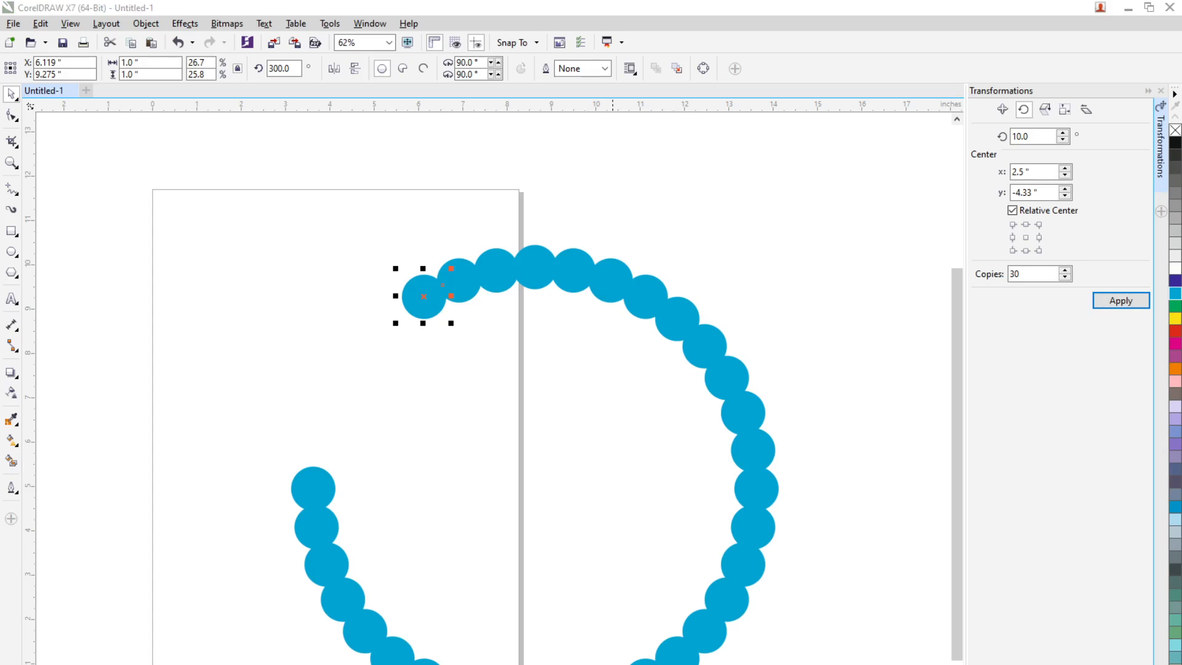
# Switch to the Google Meet call, admit the waiting participant and return to CorelDRAW
pyautogui.hotkey('alt', 'Tab')
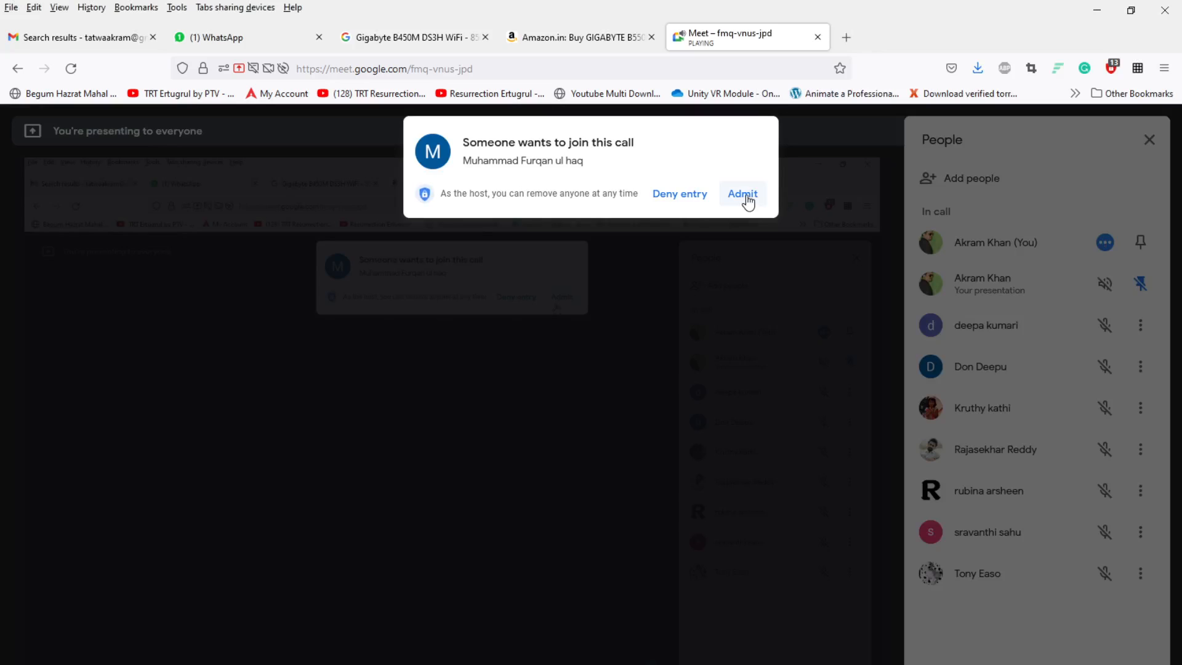
pyautogui.click(743, 194)
pyautogui.click(1098, 11)
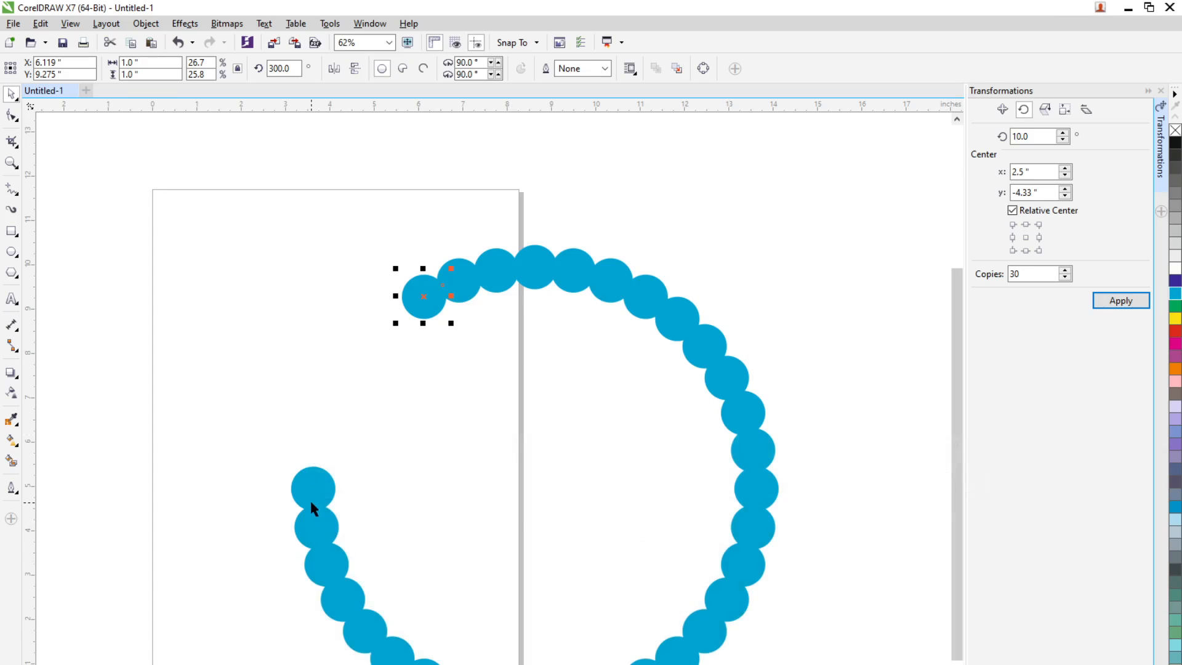
# Undo the overlapping ring and create 30 copies rotated by 10 degrees around a relative centre at x 6 inches
pyautogui.hotkey('ctrl', 'z')
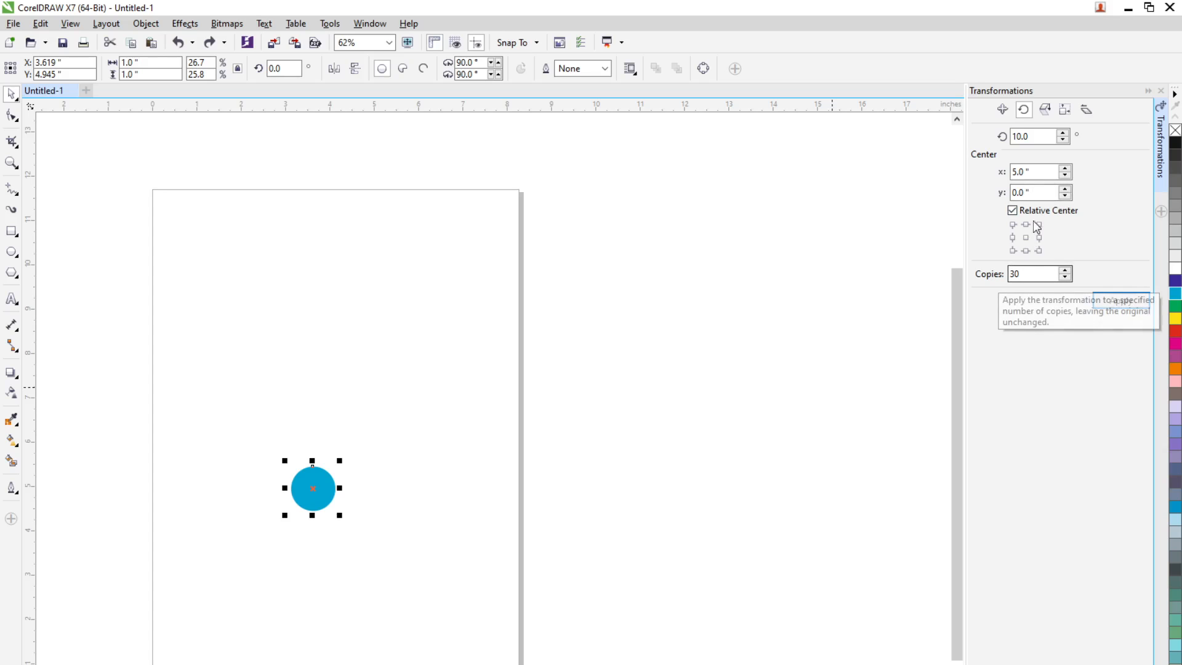
pyautogui.doubleClick(1039, 171)
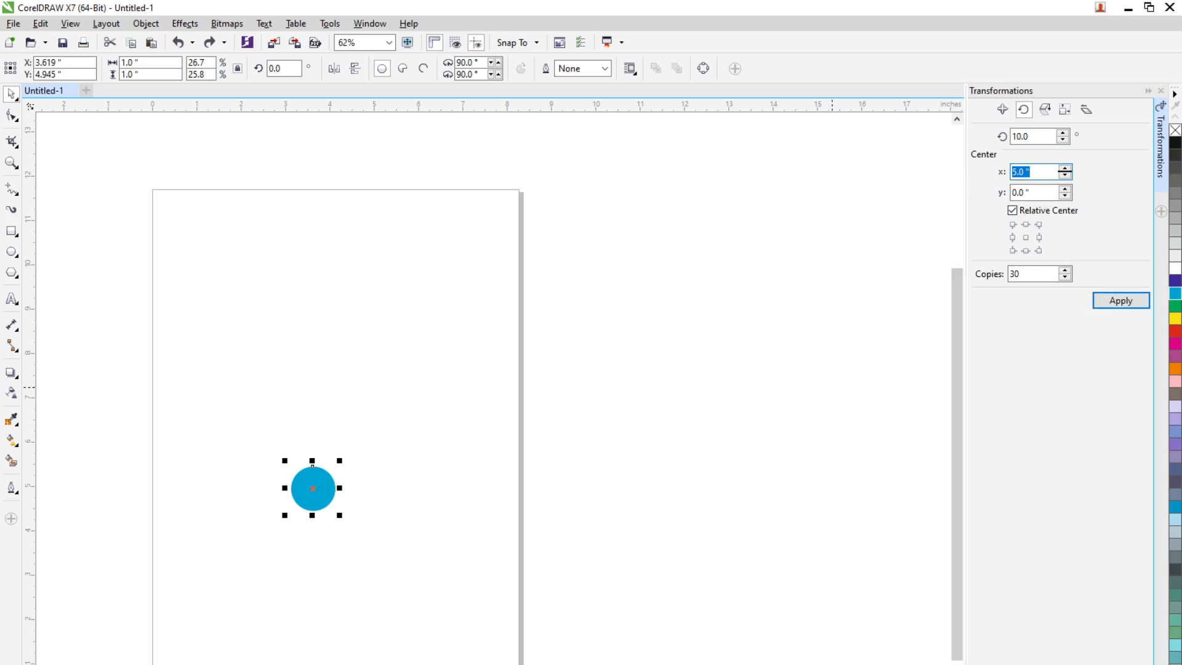
pyautogui.write('6')
pyautogui.click(1122, 302)
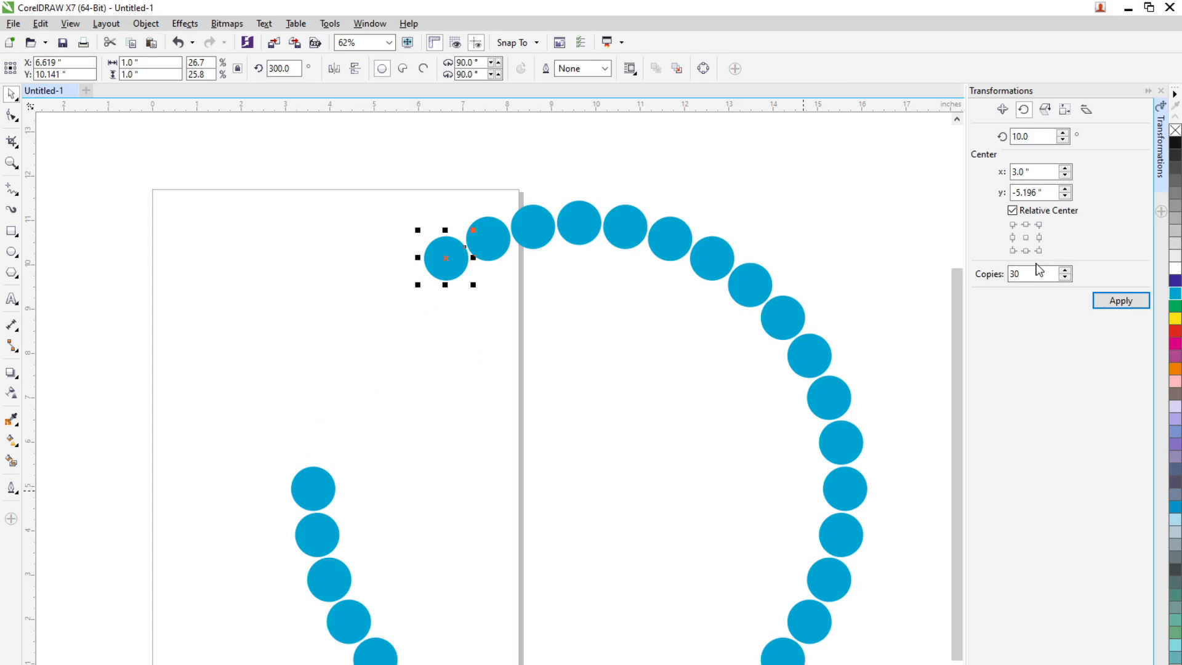
# Undo the incomplete ring, create 35 copies rotated by 10 degrees around the 6-inch relative centre, and select the original circle
pyautogui.hotkey('ctrl', 'z')
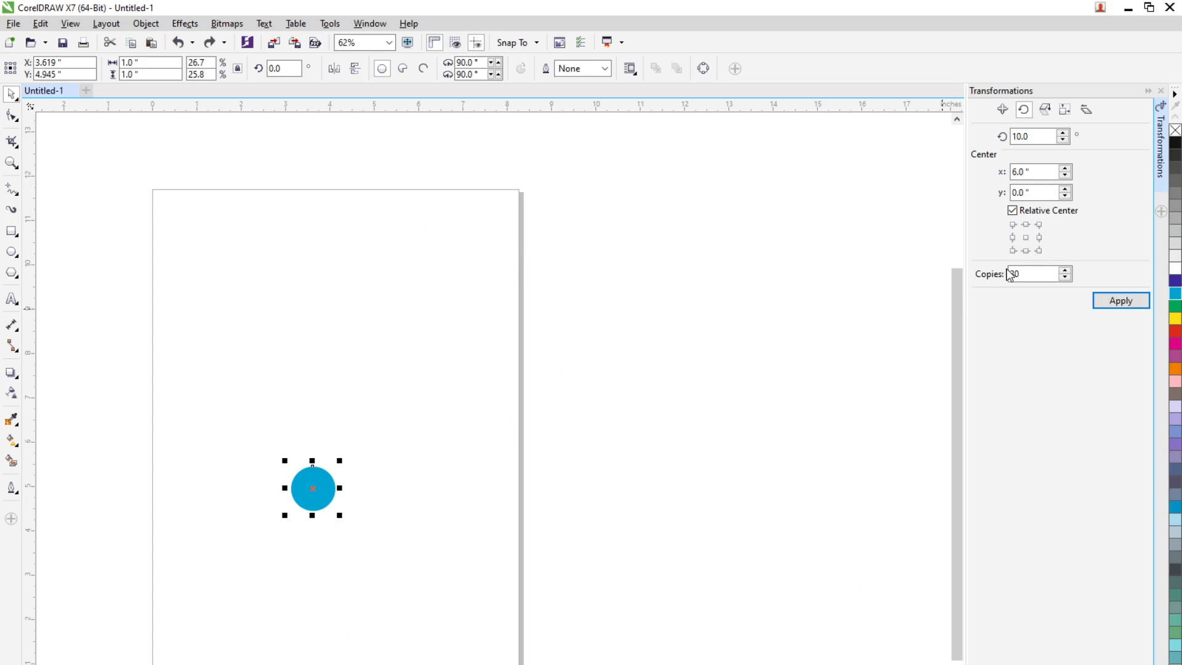
pyautogui.doubleClick(1015, 274)
pyautogui.write('35')
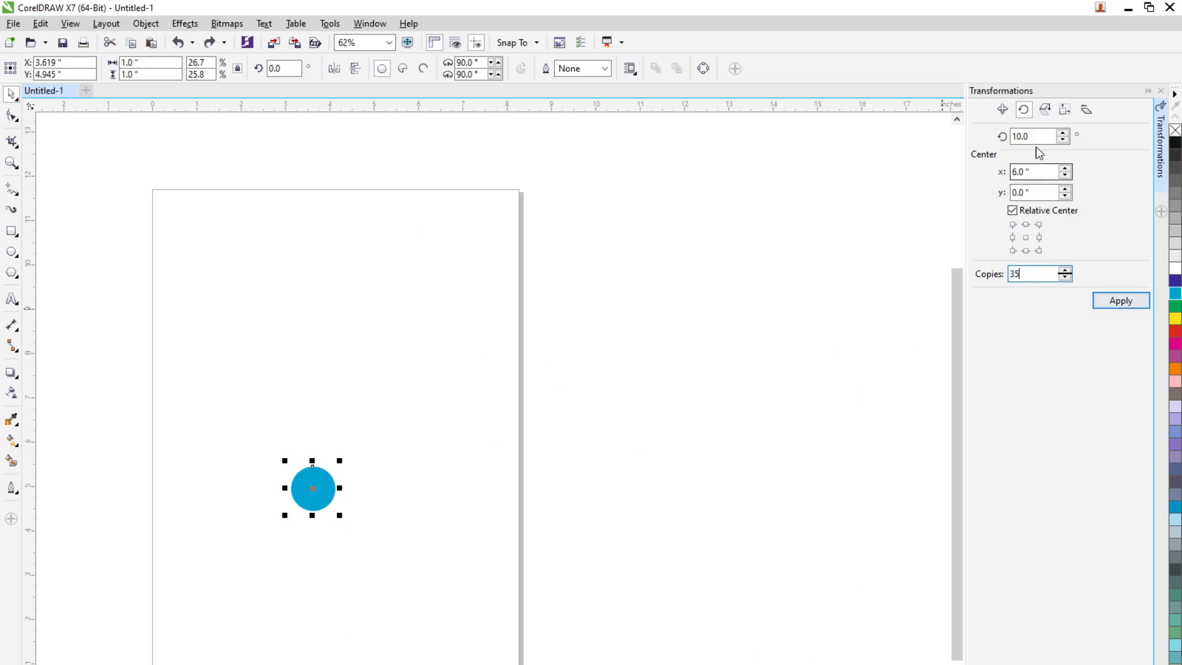
pyautogui.click(1117, 304)
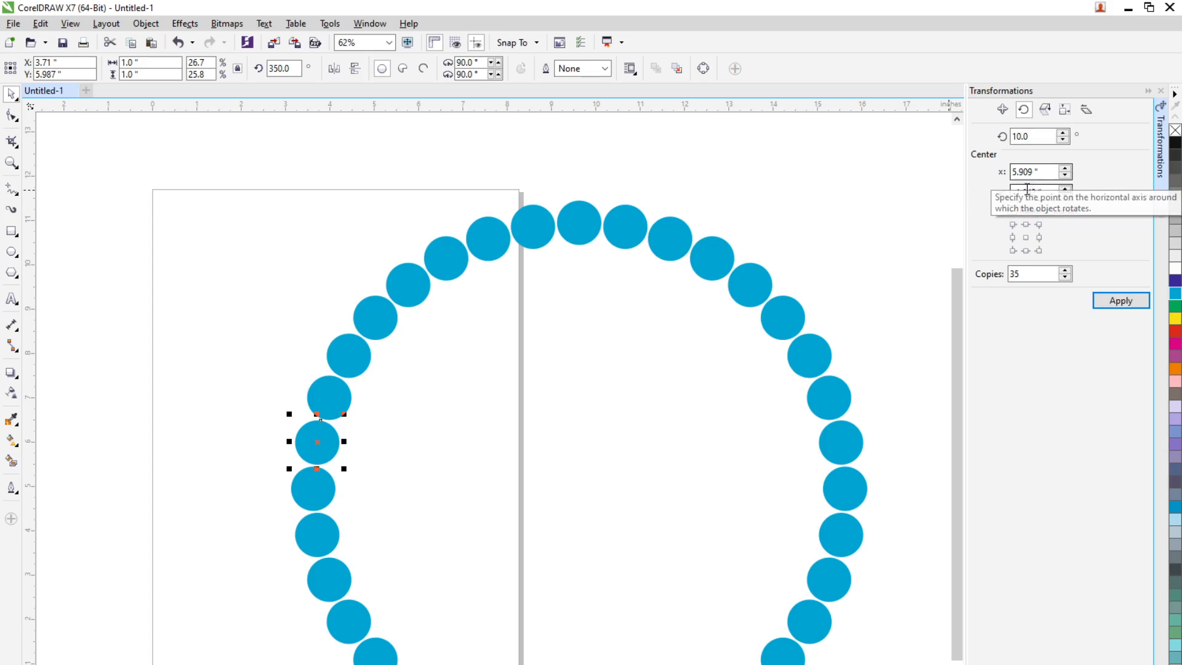
pyautogui.click(317, 495)
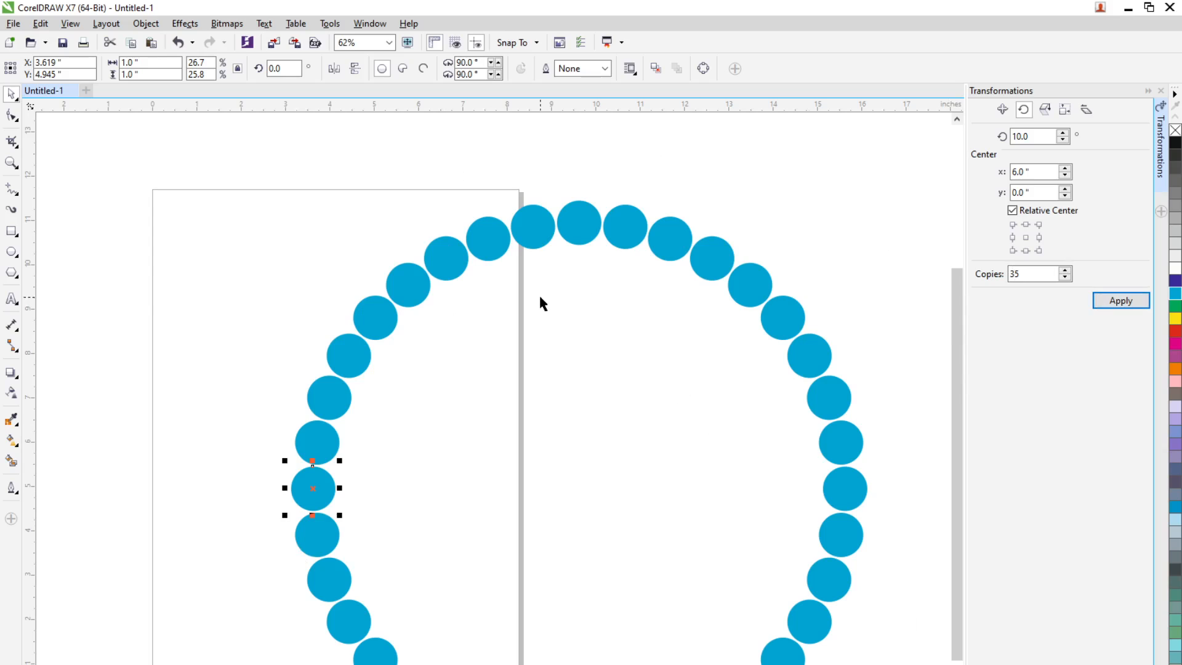
# Select all the circles that form the complete ring
pyautogui.scroll(-3, 538, 293)
pyautogui.click(552, 326)
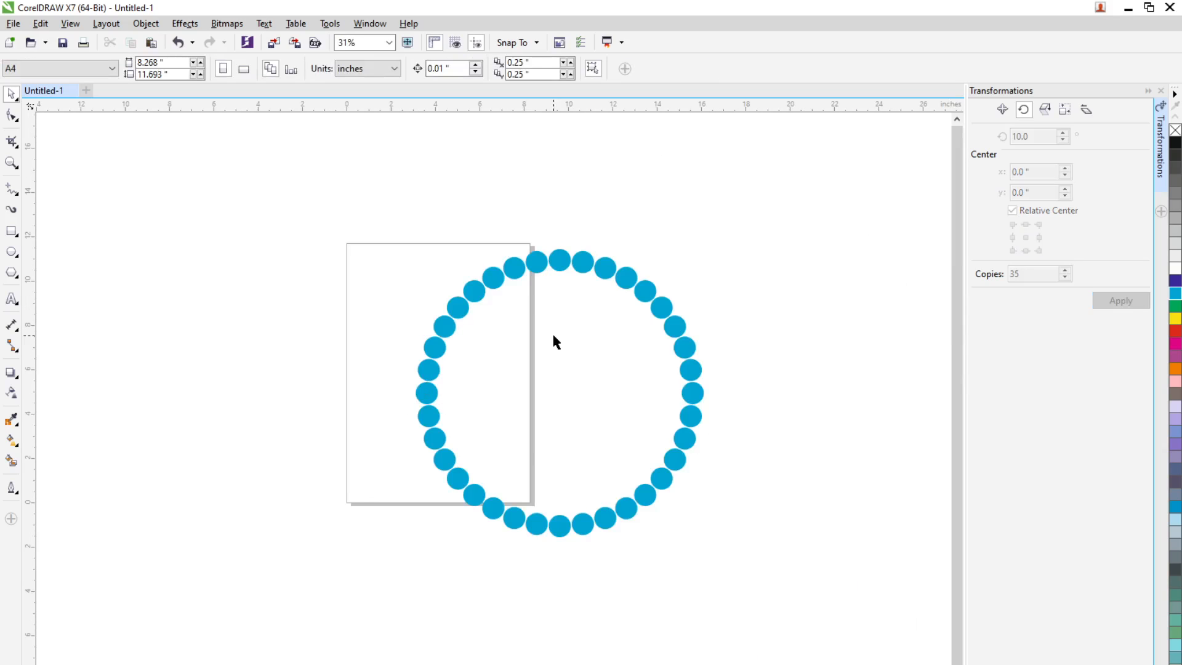
pyautogui.moveTo(333, 172); pyautogui.dragTo(767, 595)
pyautogui.scroll(3, 635, 337)
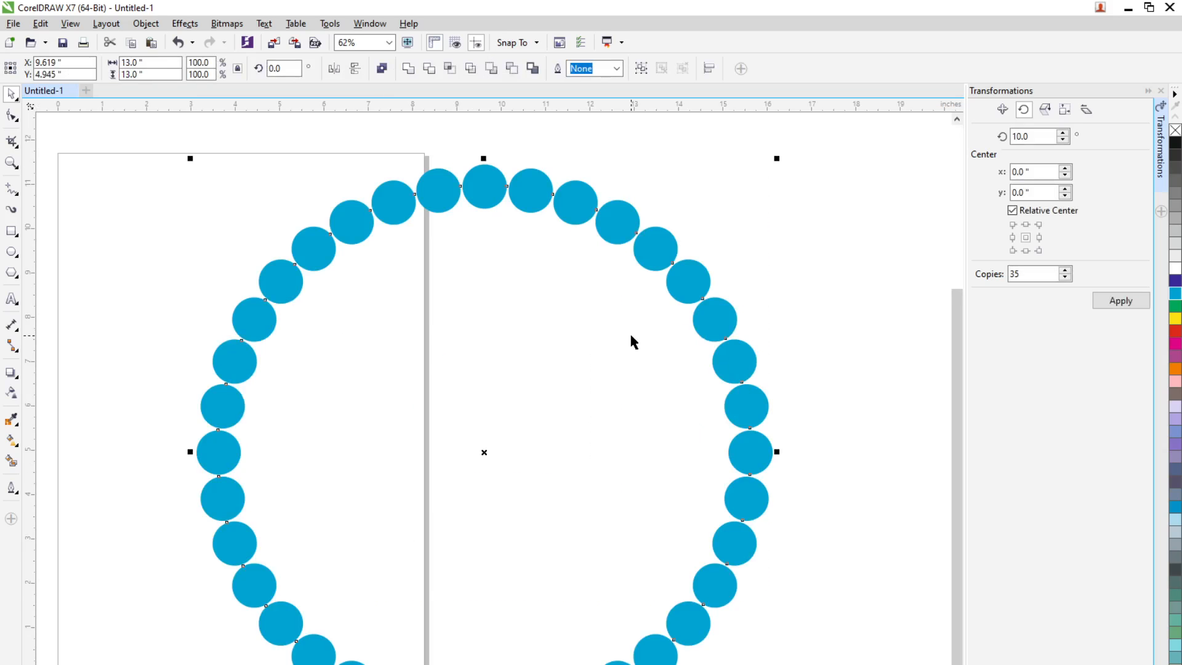
pyautogui.scroll(-3, 626, 325)
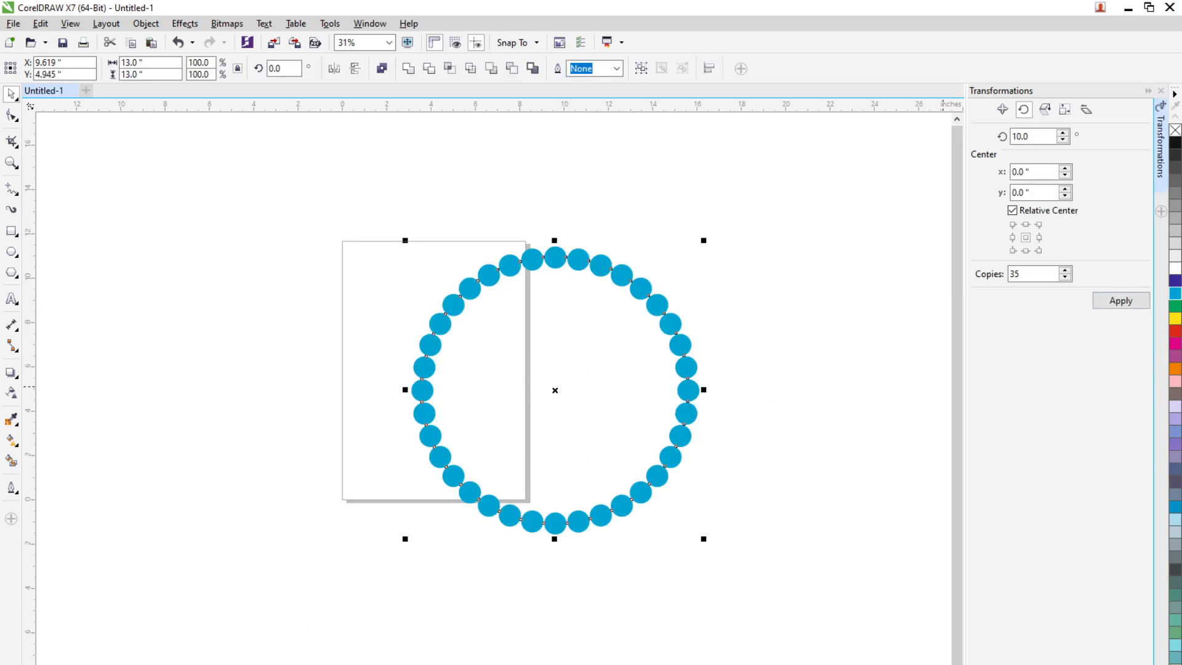
# Weld the selected circles into one object with Shaping, and move the ring's centre to about x 10.2 and y 3.9 inches
pyautogui.click(1162, 211)
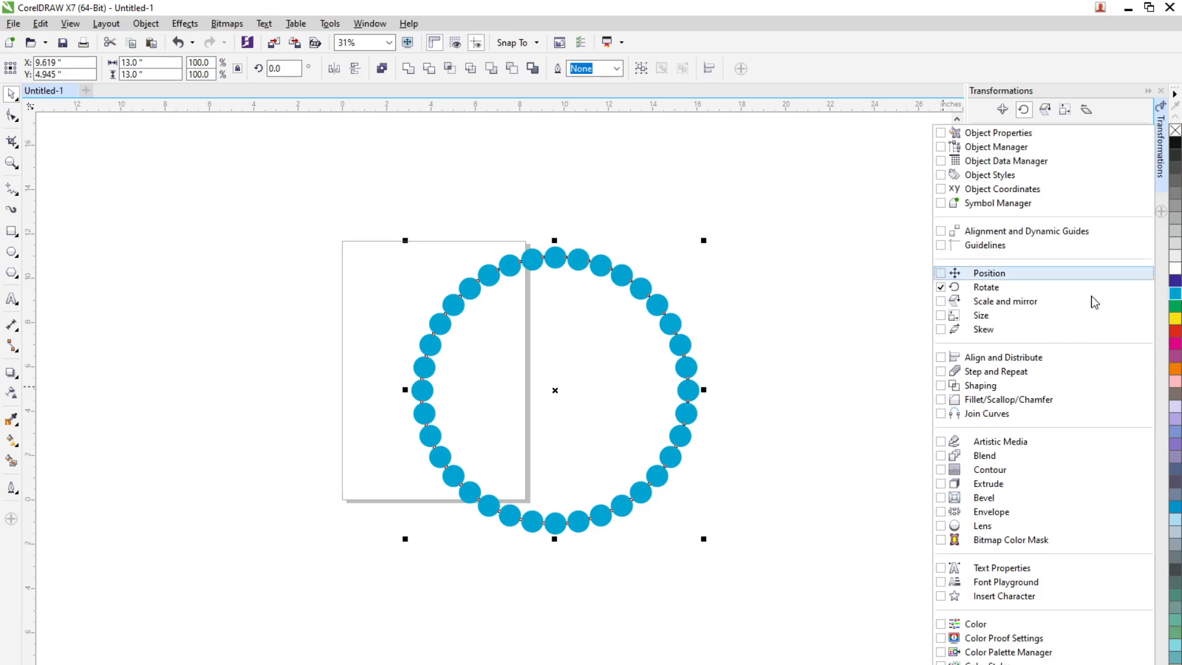
pyautogui.click(1001, 386)
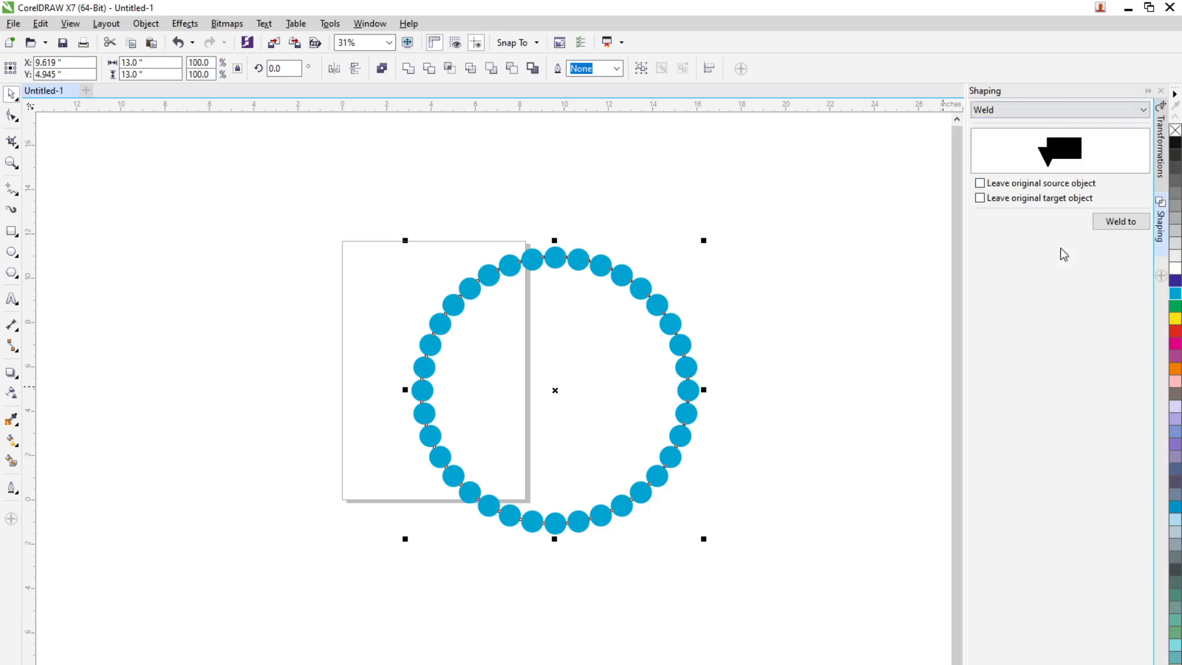
pyautogui.click(1109, 111)
pyautogui.click(1016, 126)
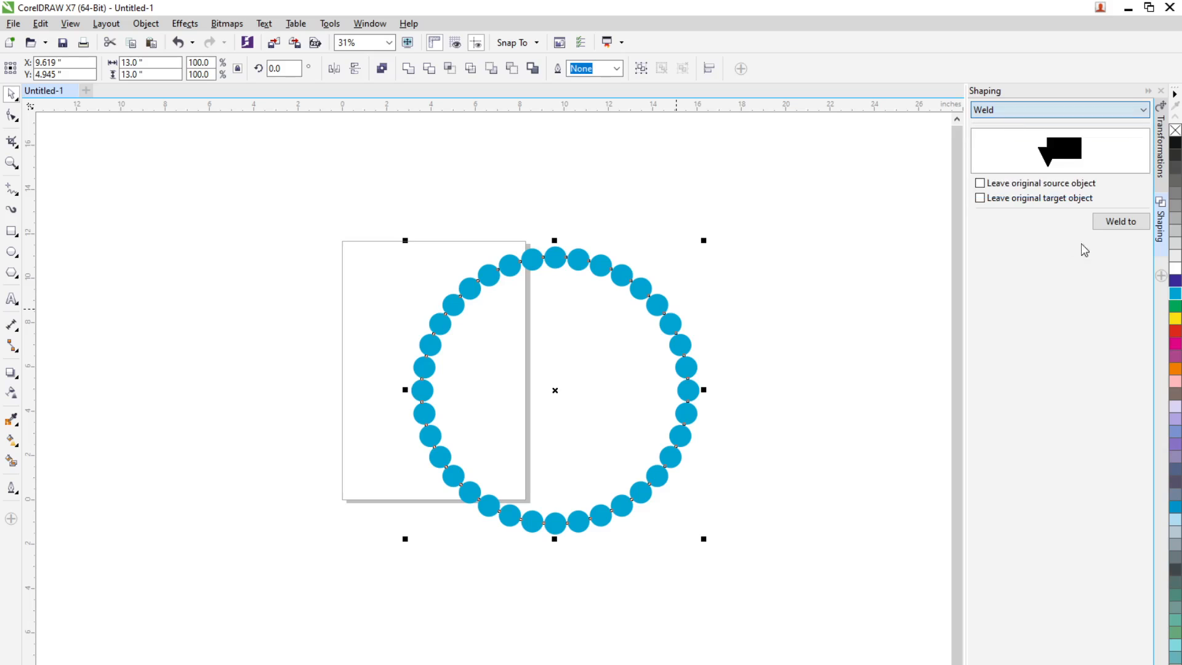
pyautogui.click(1119, 223)
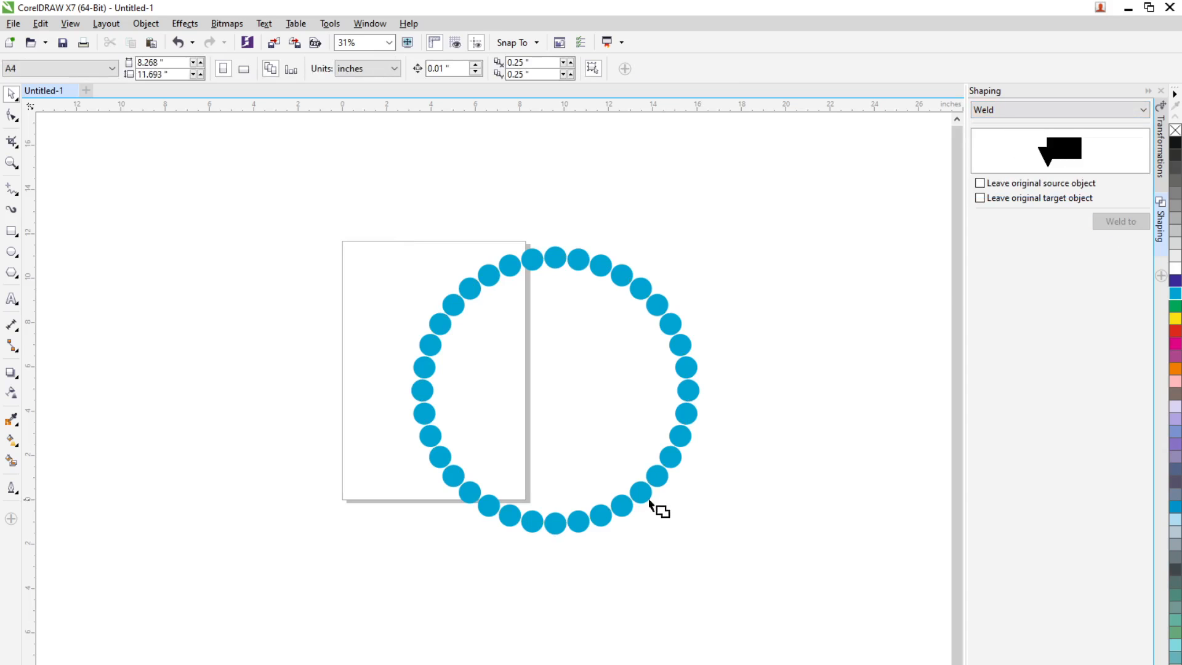
pyautogui.click(653, 499)
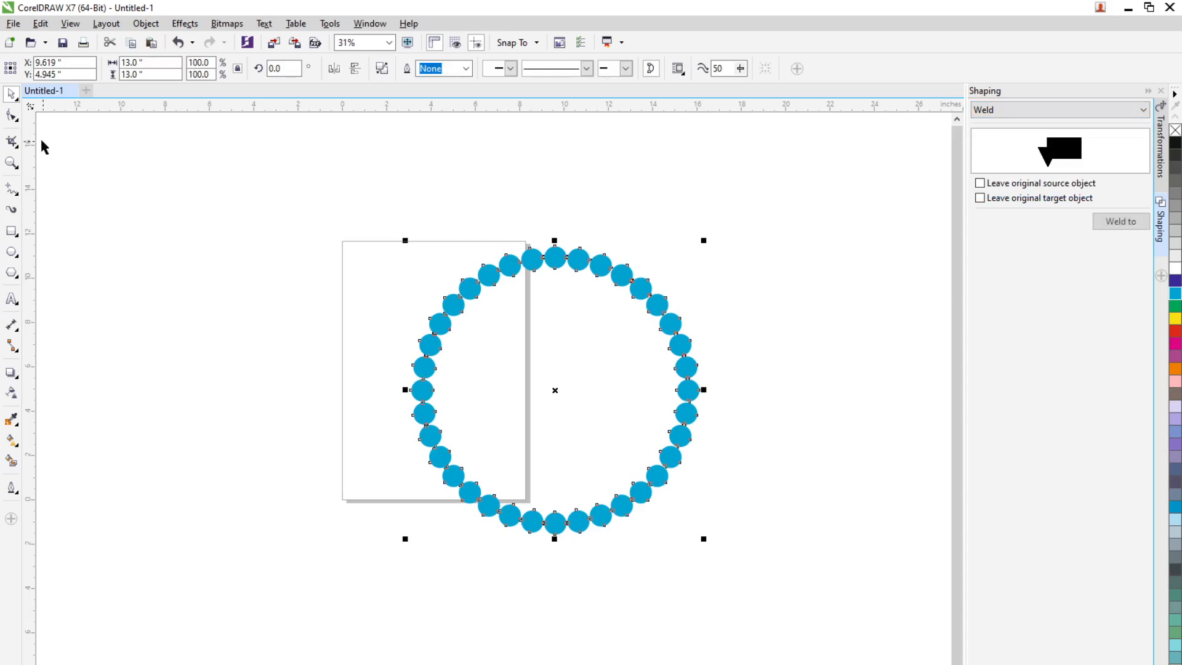
pyautogui.click(700, 465)
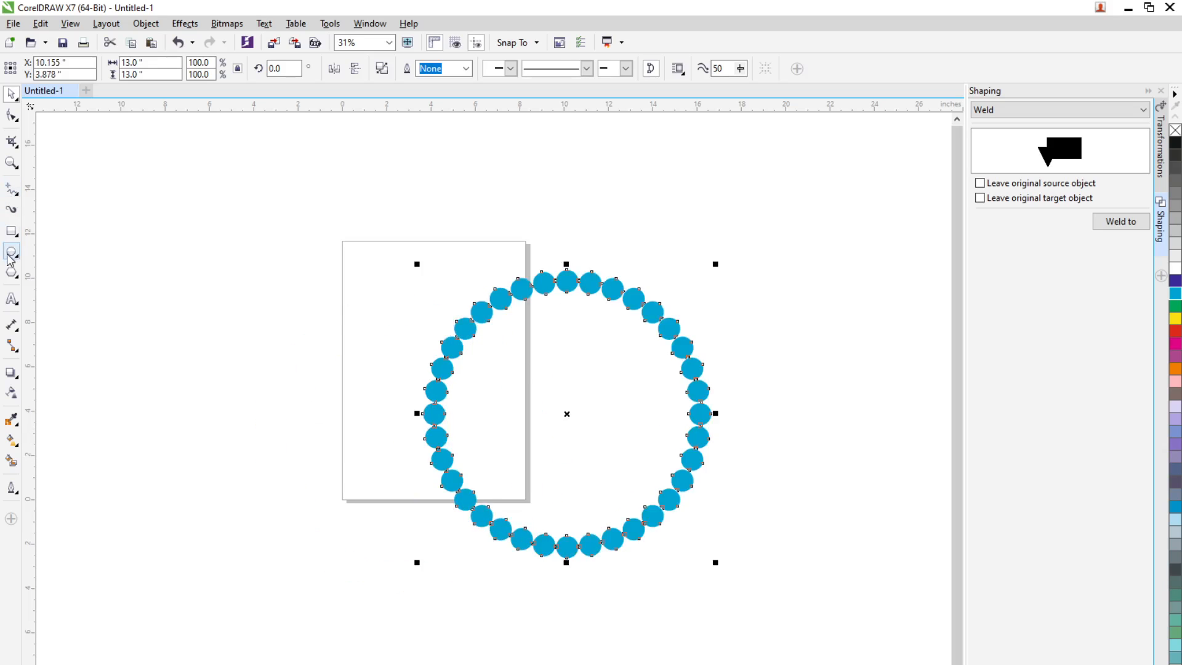
# Draw an outlined circle about 11.5 inches in diameter, overlapping the cyan ring's lower-left part
pyautogui.click(11, 252)
pyautogui.click(567, 414)
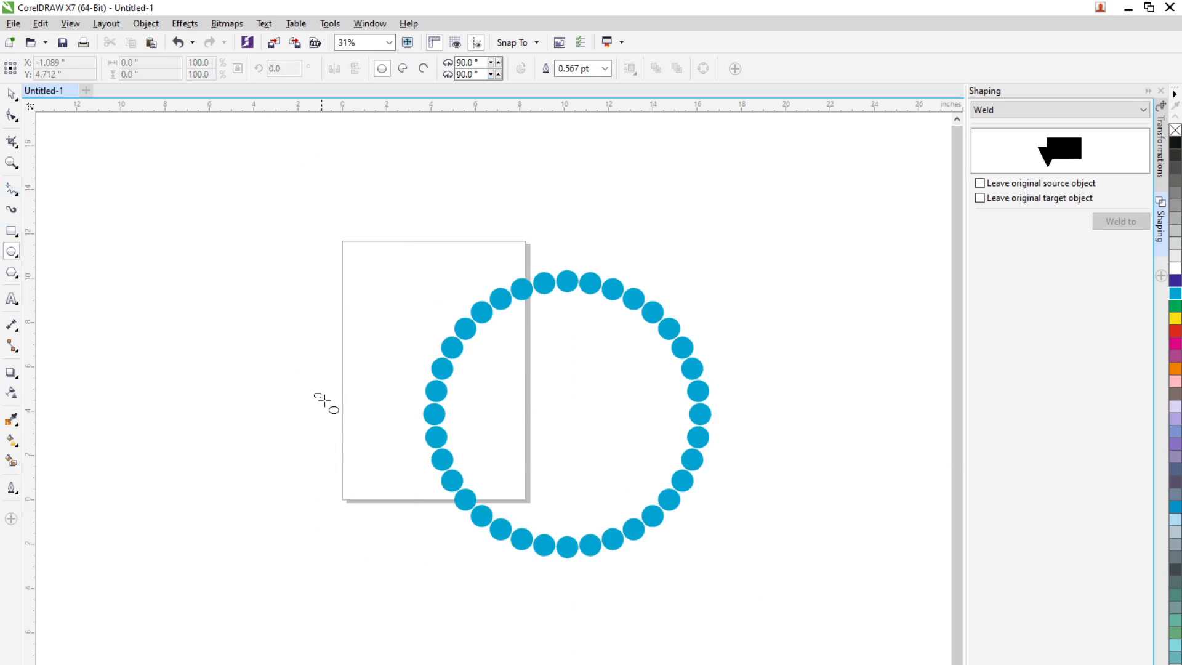
pyautogui.moveTo(324, 400); pyautogui.dragTo(564, 647)
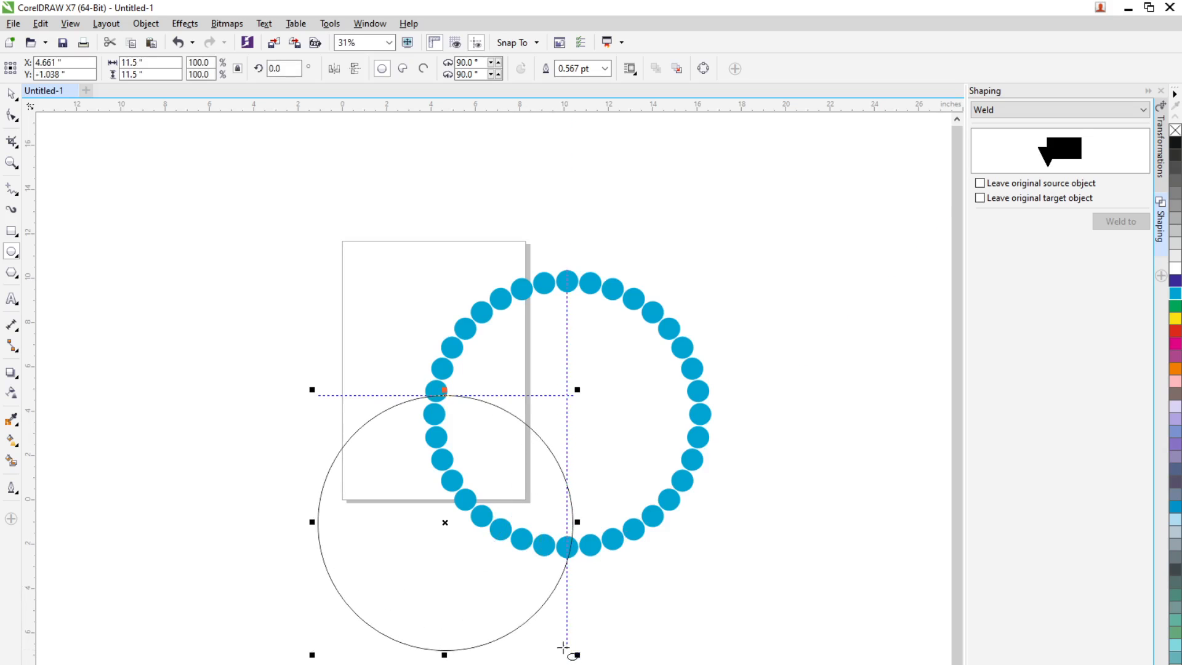
pyautogui.click(13, 116)
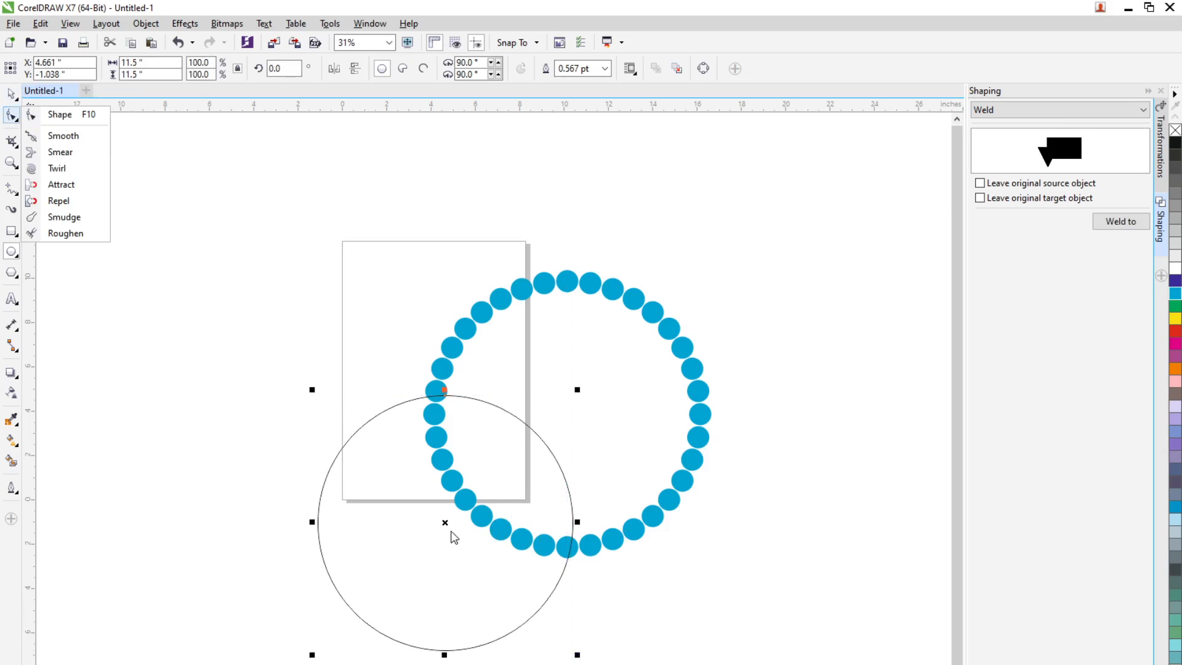
pyautogui.click(679, 491)
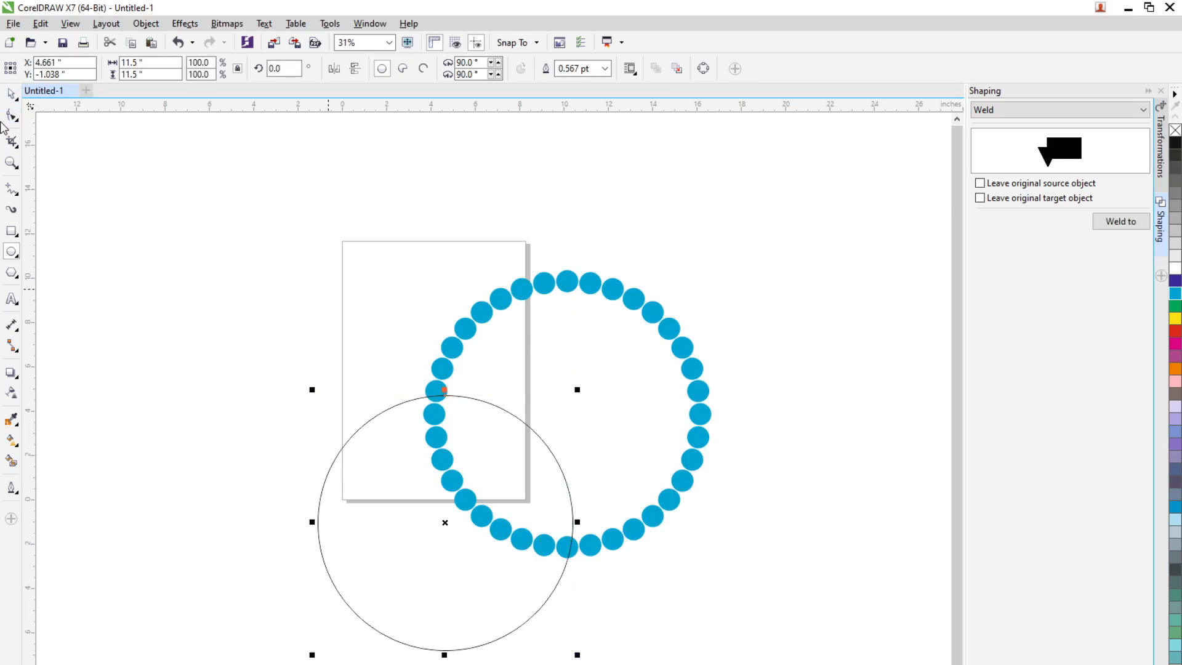
# Centre the cyan ring and the outlined circle on the page
pyautogui.click(12, 94)
pyautogui.click(713, 509)
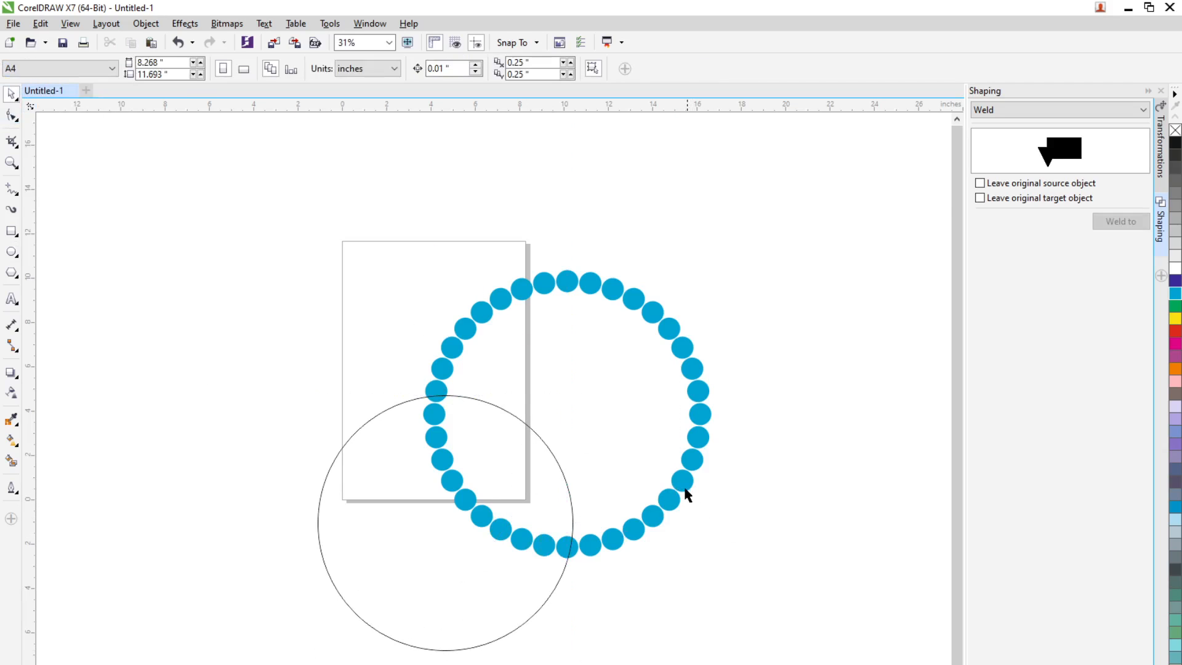
pyautogui.click(683, 484)
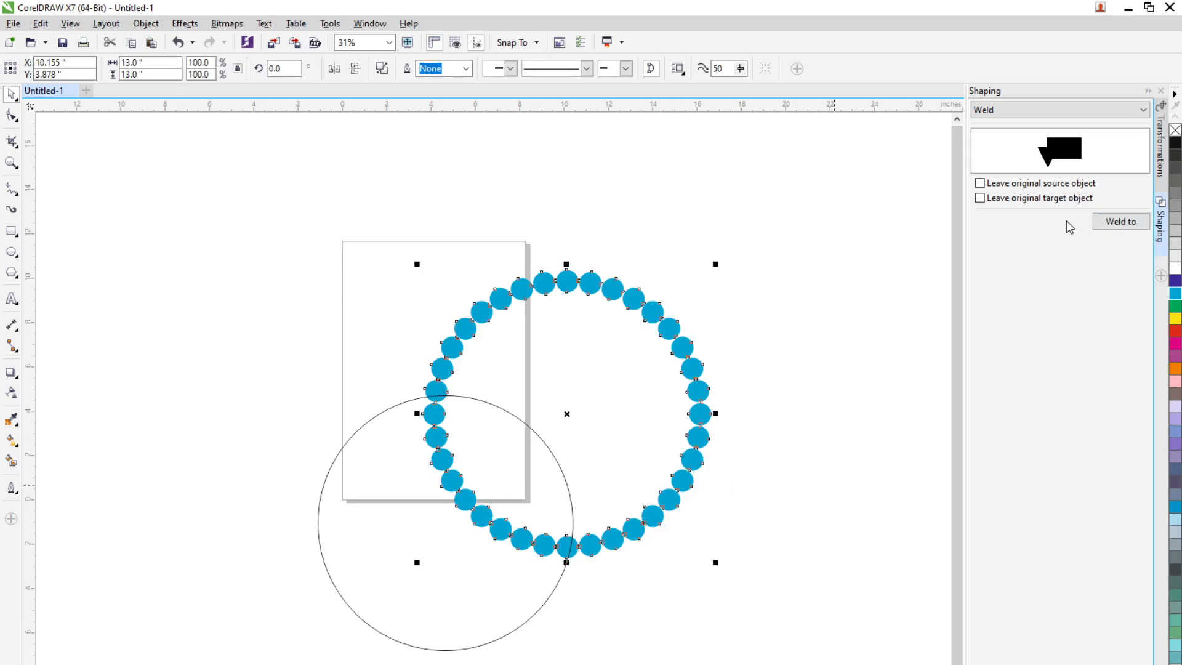
pyautogui.press('p')
pyautogui.click(563, 559)
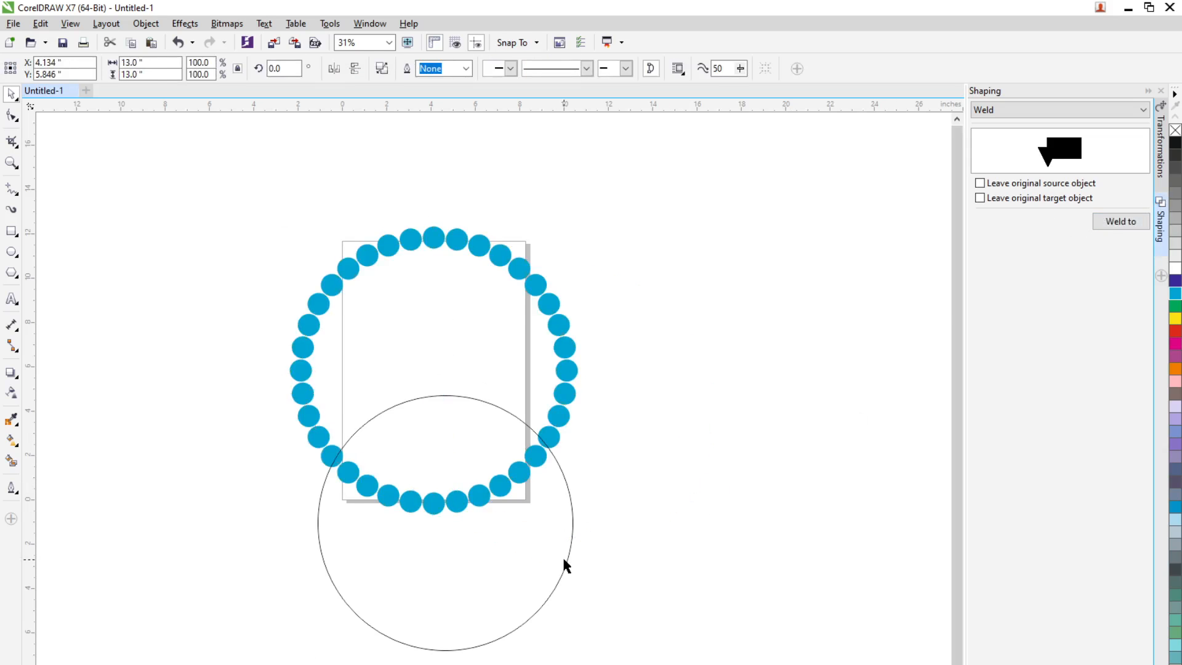
pyautogui.press('p')
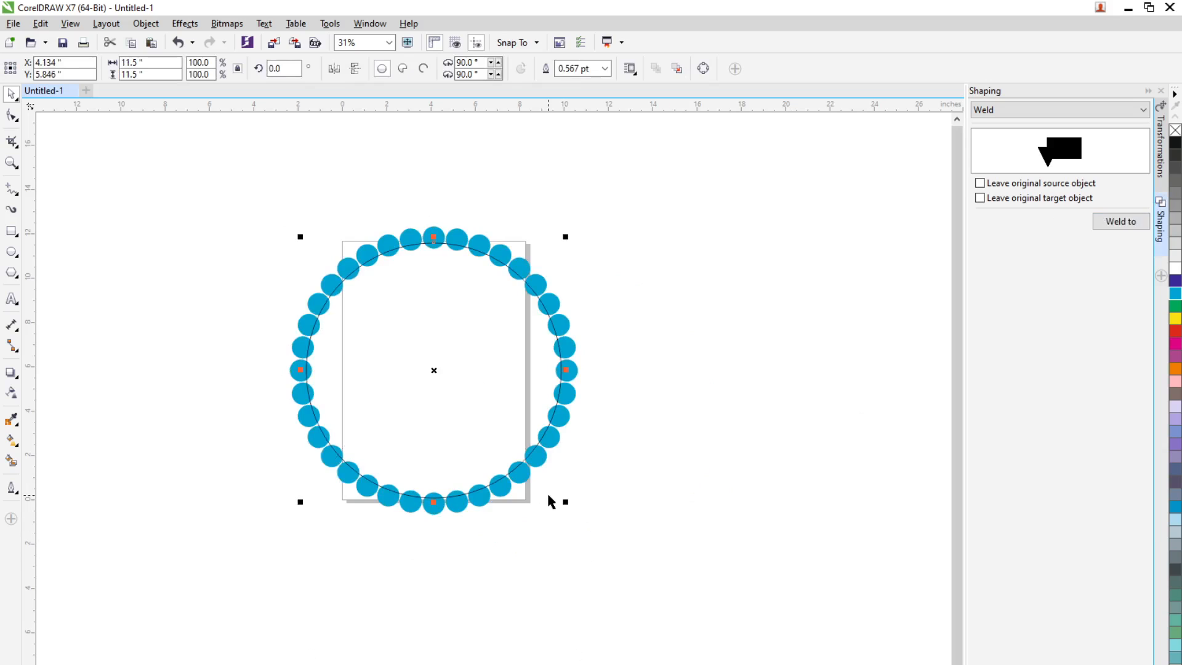
# Enlarge the outlined circle from its centre to about 11.9 inches so it runs through the ring's small circles
pyautogui.scroll(2, 468, 456)
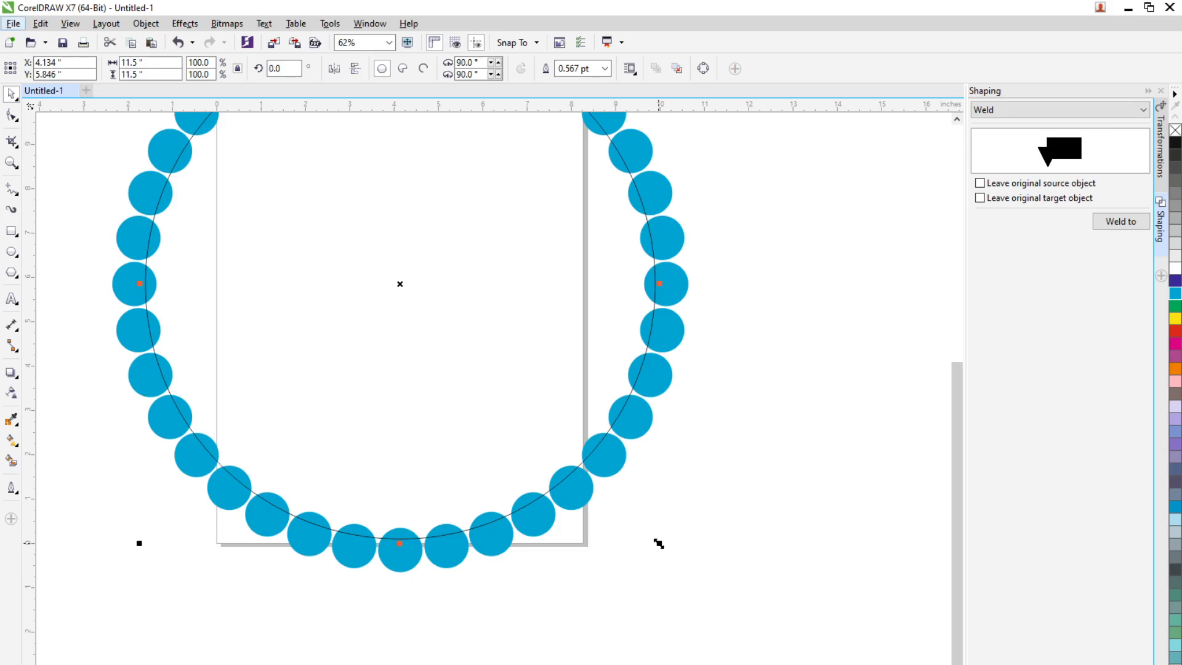
pyautogui.moveTo(659, 543); pyautogui.dragTo(667, 552)
pyautogui.scroll(-2, 352, 564)
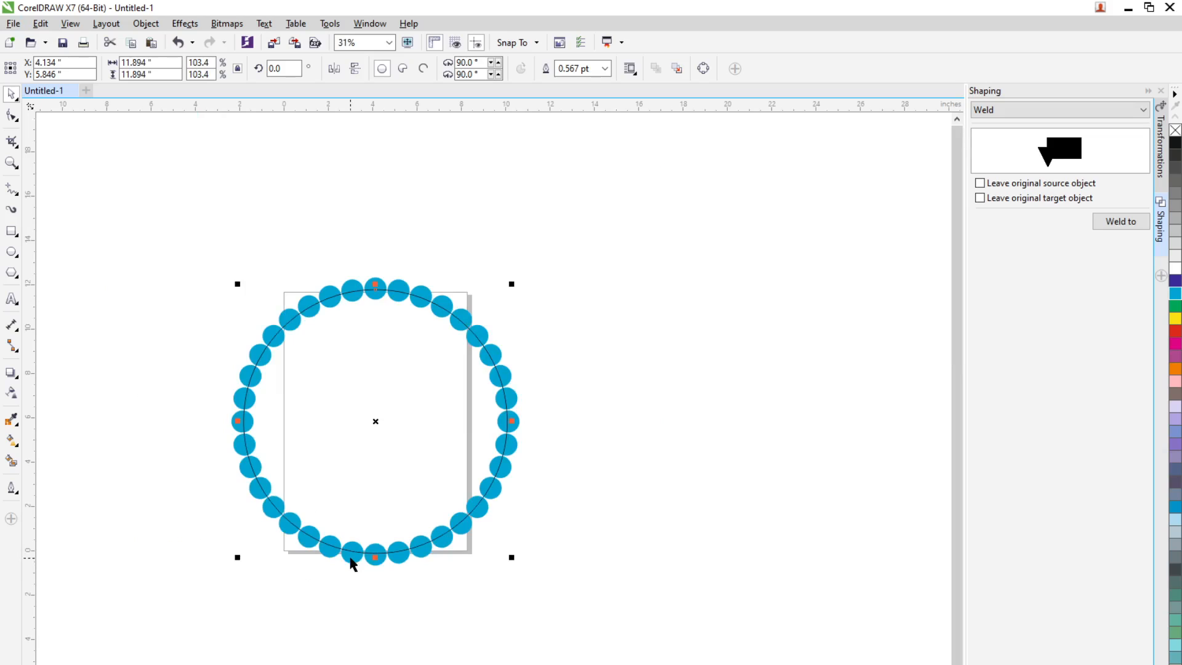
# Select the ring and the outlined circle together and cut the circle out of the ring with Back minus front
pyautogui.keyDown('shift'); pyautogui.click(505, 472); pyautogui.keyUp('shift')
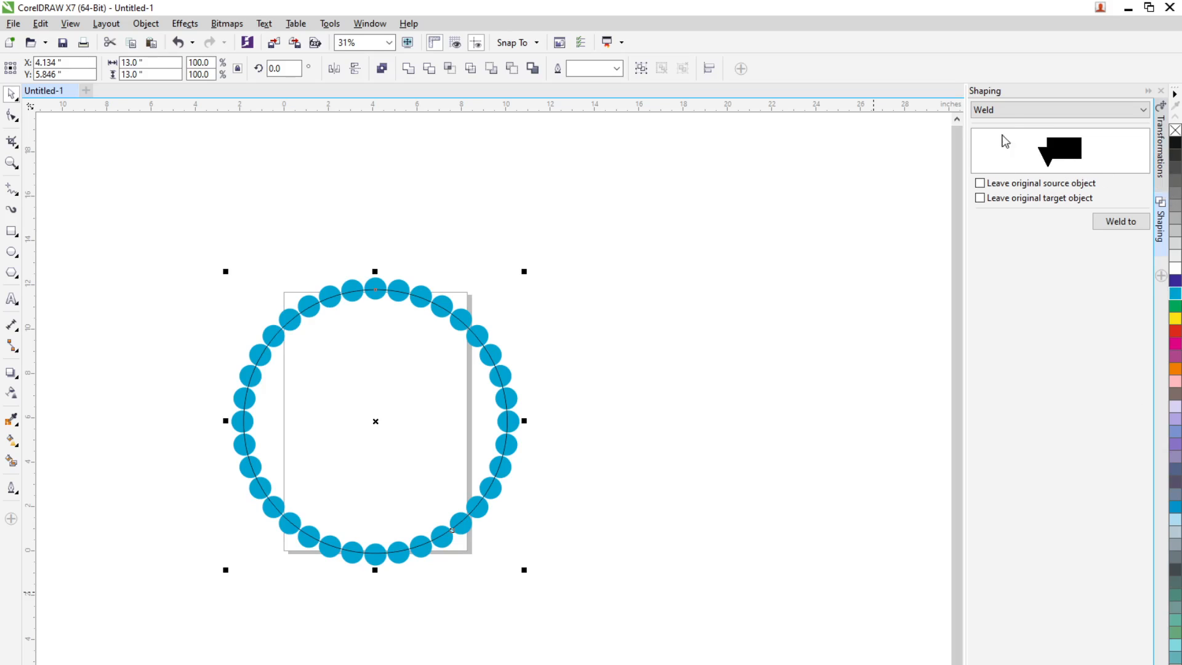
pyautogui.click(1015, 110)
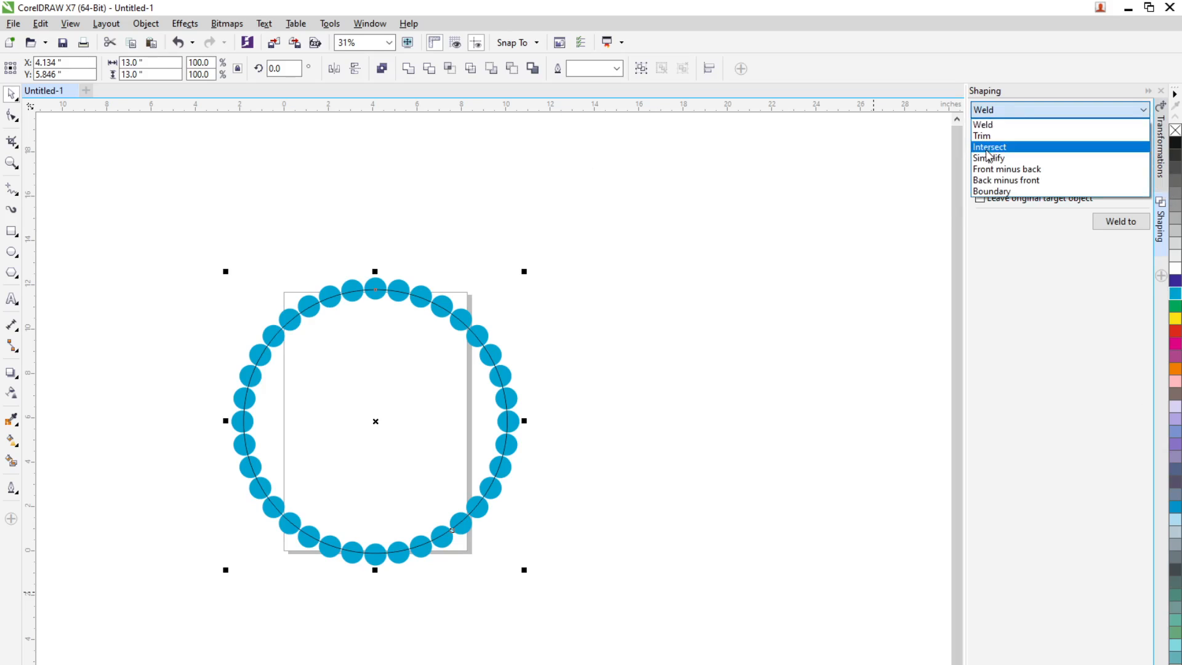
pyautogui.click(511, 70)
pyautogui.click(601, 574)
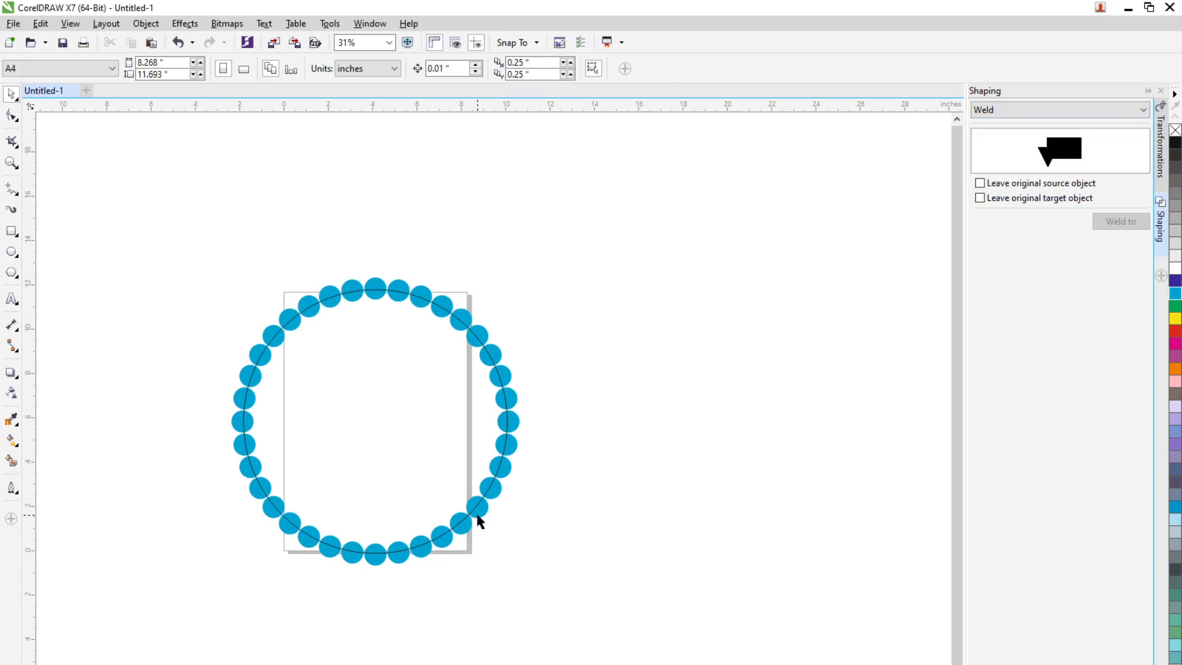
pyautogui.click(477, 517)
pyautogui.moveTo(602, 259); pyautogui.dragTo(198, 641)
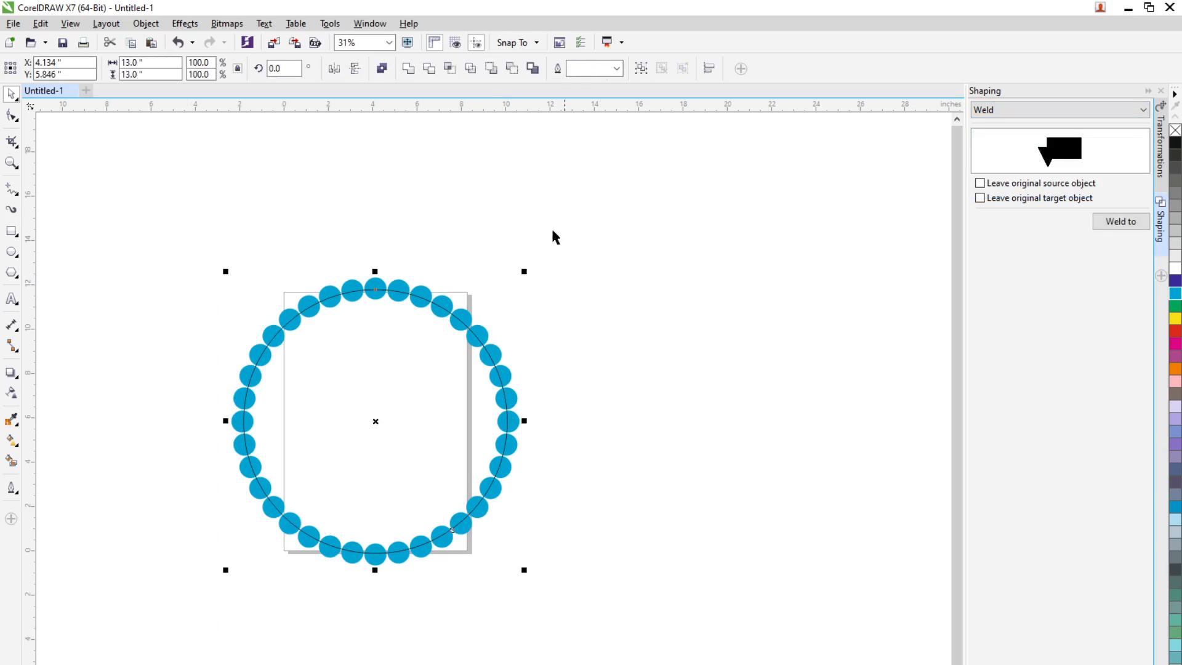
pyautogui.click(510, 68)
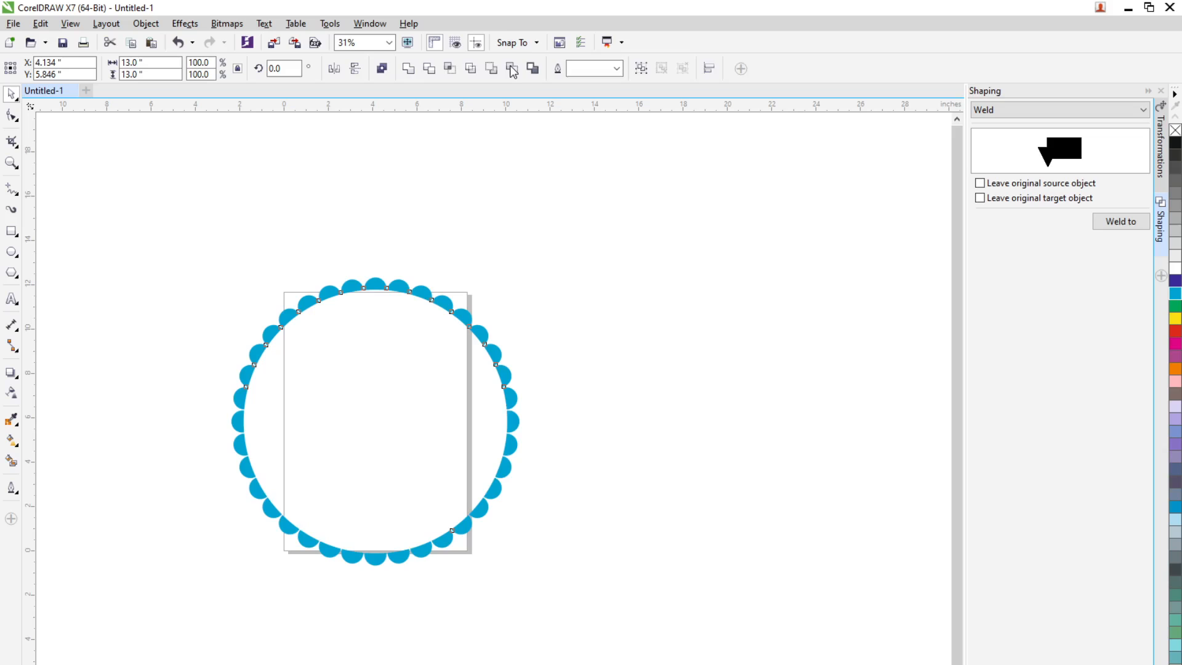
# Inspect the scalloped edge up close and undo the Back minus front cut
pyautogui.click(589, 411)
pyautogui.scroll(1, 441, 391)
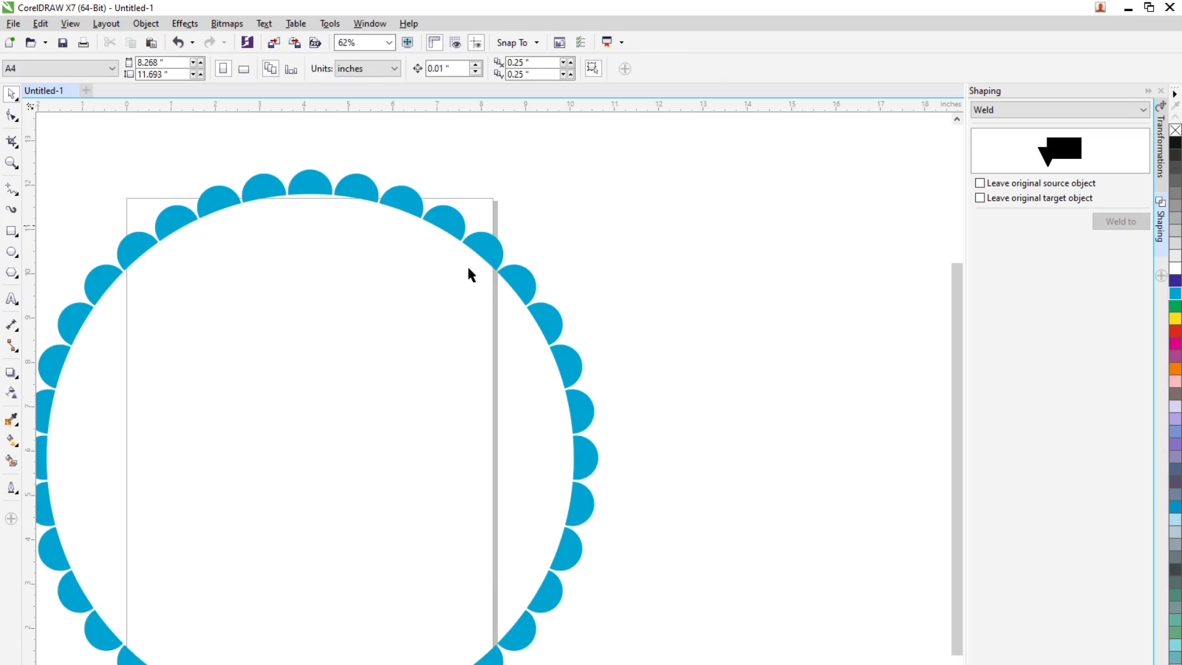
pyautogui.scroll(-1, 535, 450)
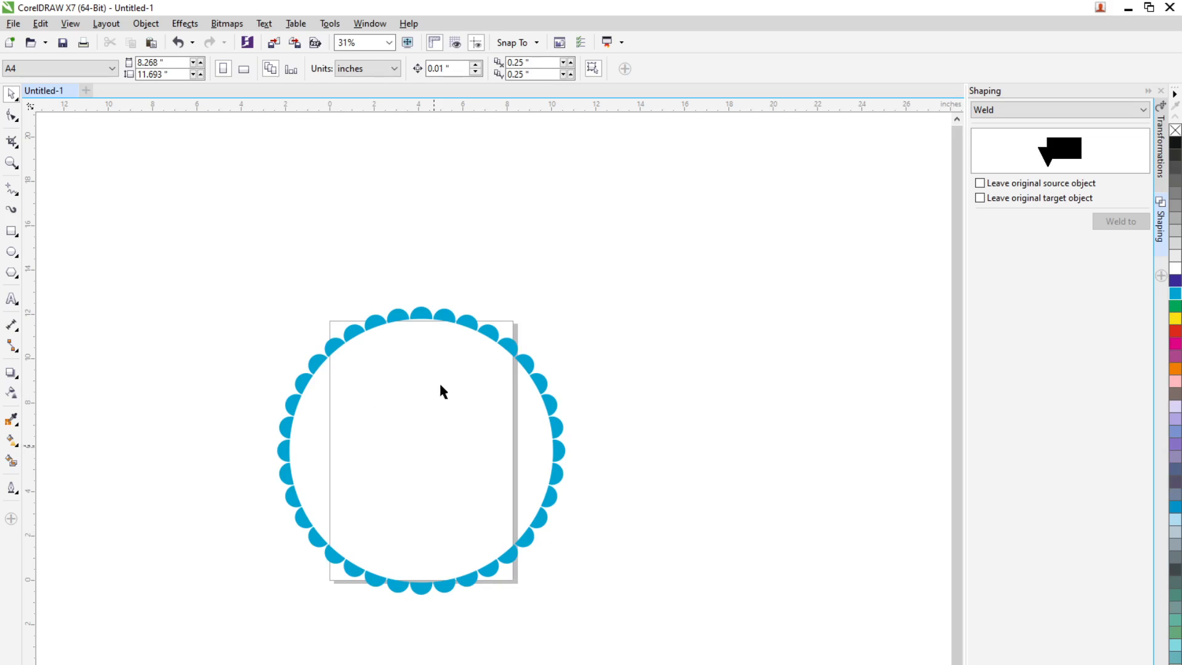
pyautogui.hotkey('ctrl', 'z')
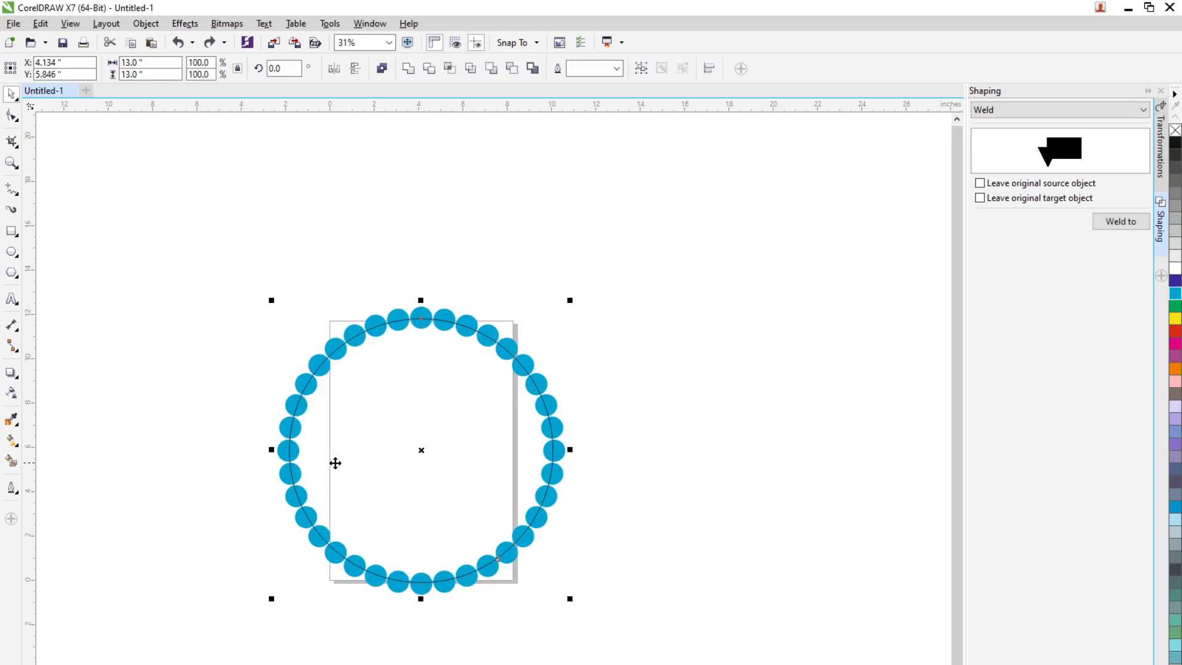
# Copy the ring, cut the circle from the original with Back minus front, paste the copy and move it to about x 20.3, y 2.7 inches
pyautogui.click(652, 534)
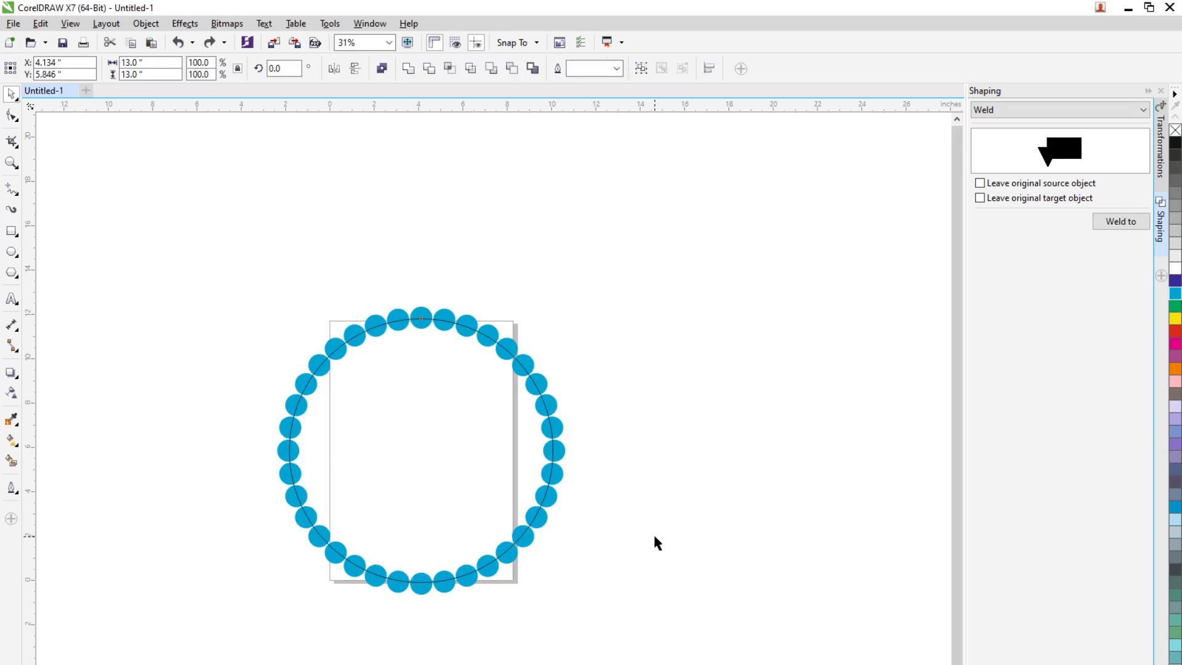
pyautogui.click(551, 504)
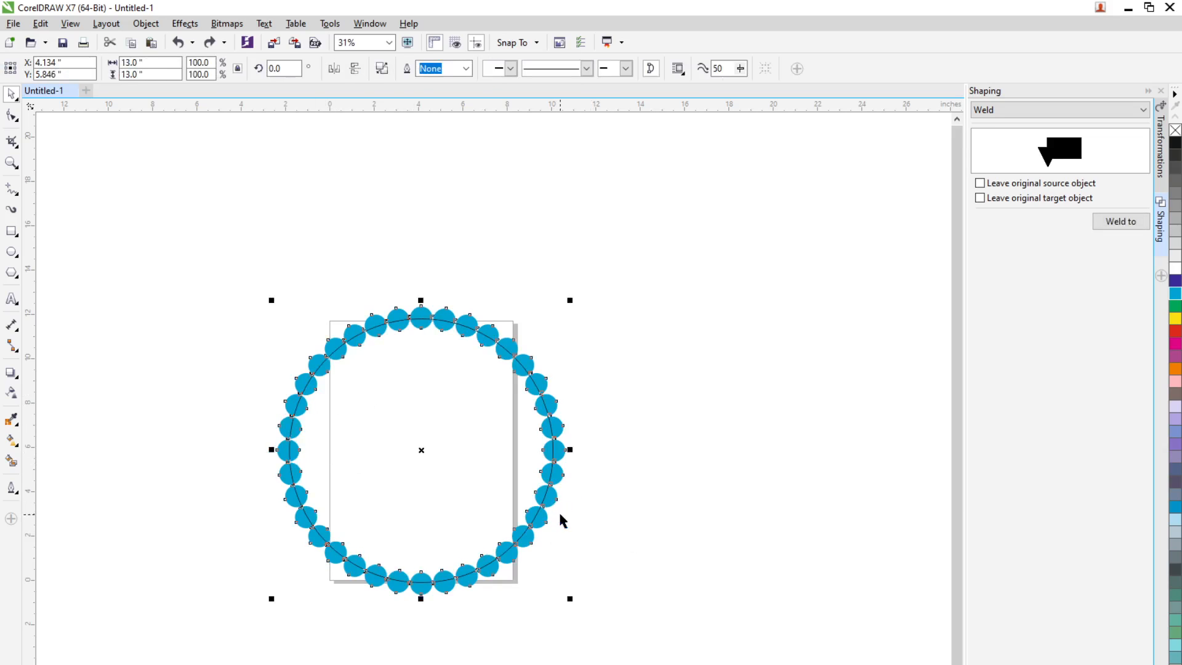
pyautogui.moveTo(190, 255); pyautogui.dragTo(623, 659)
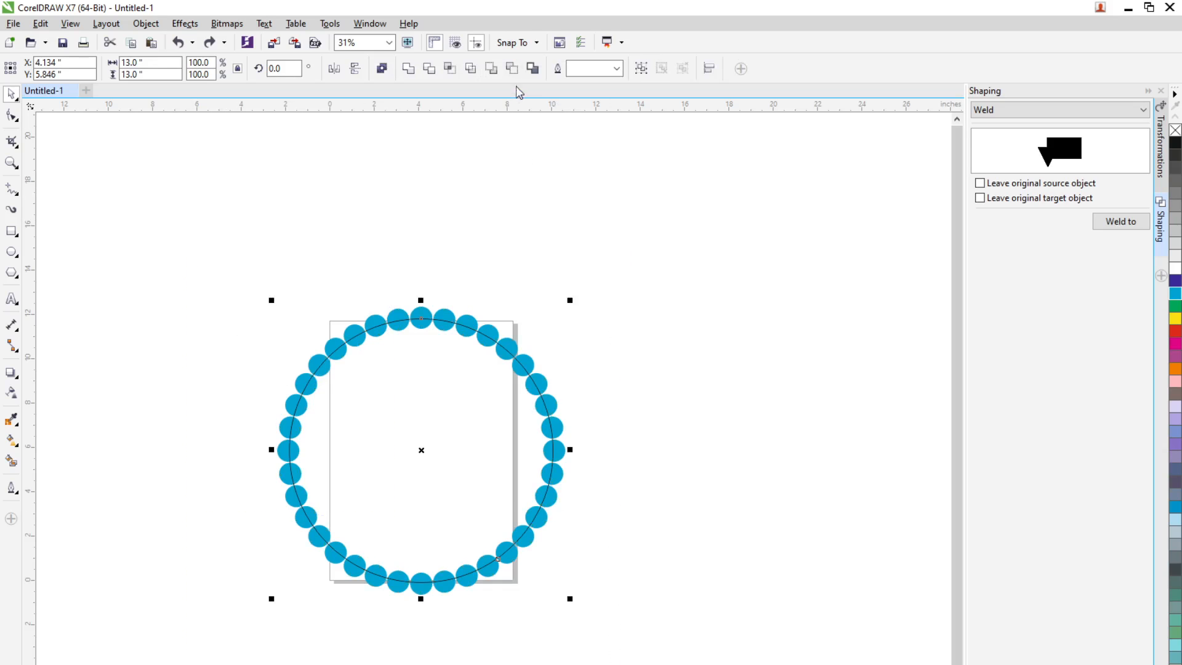
pyautogui.click(512, 67)
pyautogui.hotkey('ctrl', 'z')
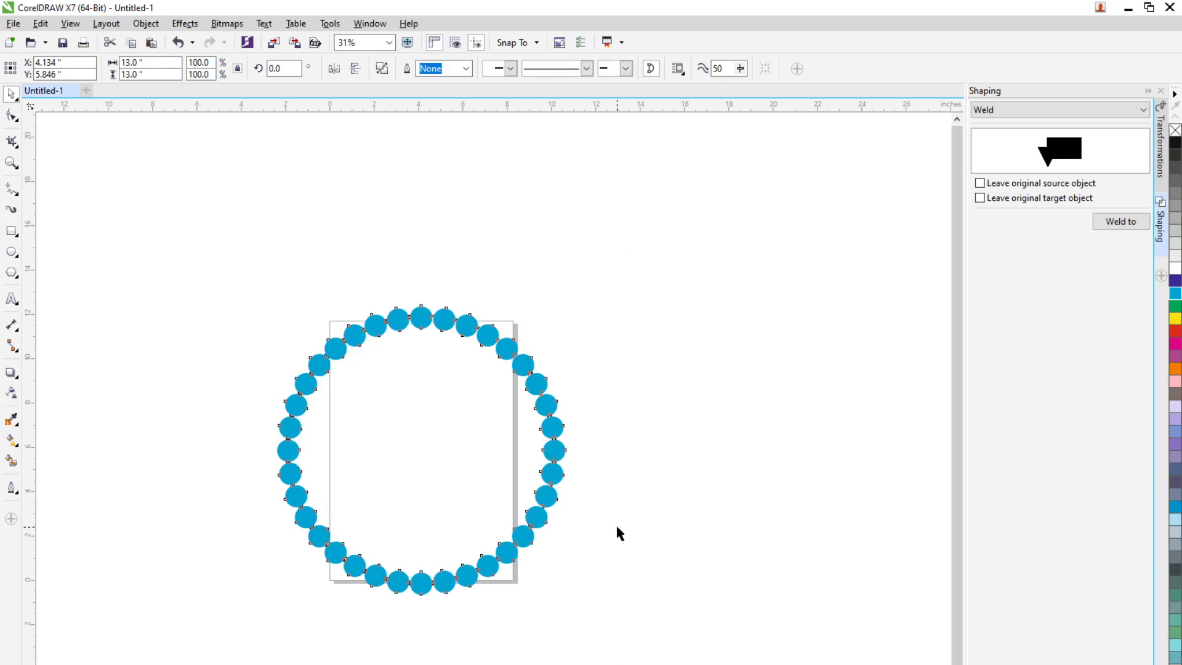
pyautogui.moveTo(529, 528); pyautogui.dragTo(891, 596)
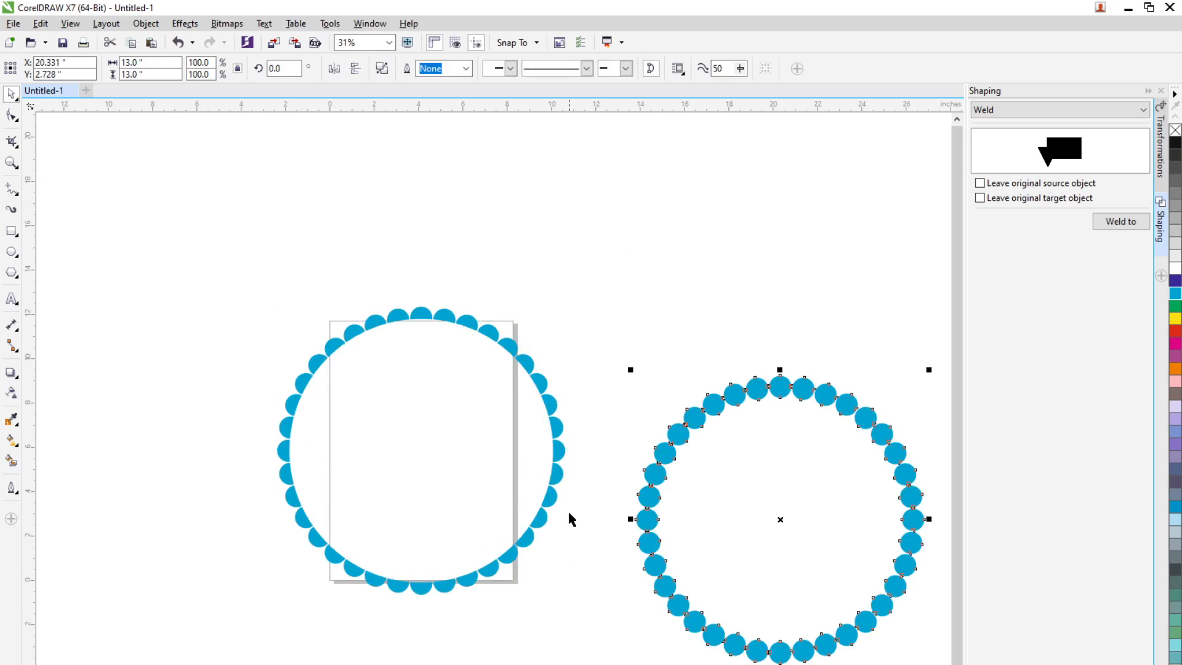
# Undo the ring copy's placement and the Back minus front cut
pyautogui.hotkey('ctrl', 'z')
pyautogui.hotkey('ctrl', 'z')
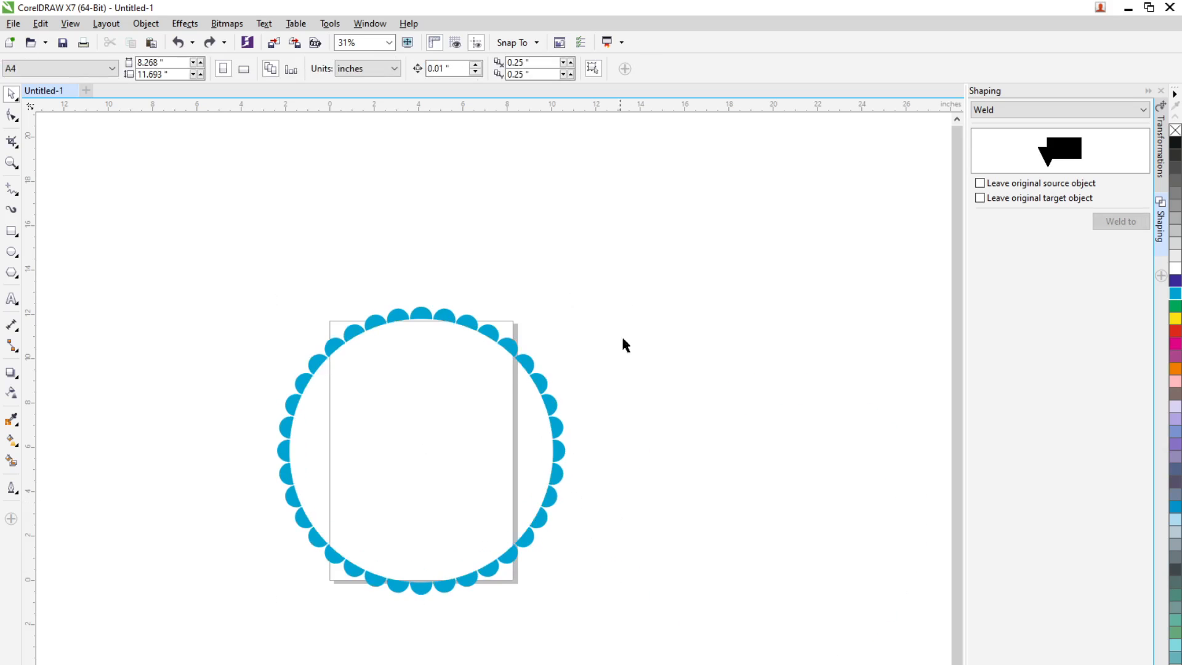
pyautogui.hotkey('ctrl', 'shift', 'z')
# Duplicate the ring and circle to about x 23.7, y 4.6 inches, and cut the original pair with Back minus front
pyautogui.moveTo(692, 260); pyautogui.dragTo(240, 659)
pyautogui.moveTo(488, 559); pyautogui.dragTo(928, 604)
pyautogui.moveTo(185, 240); pyautogui.dragTo(611, 662)
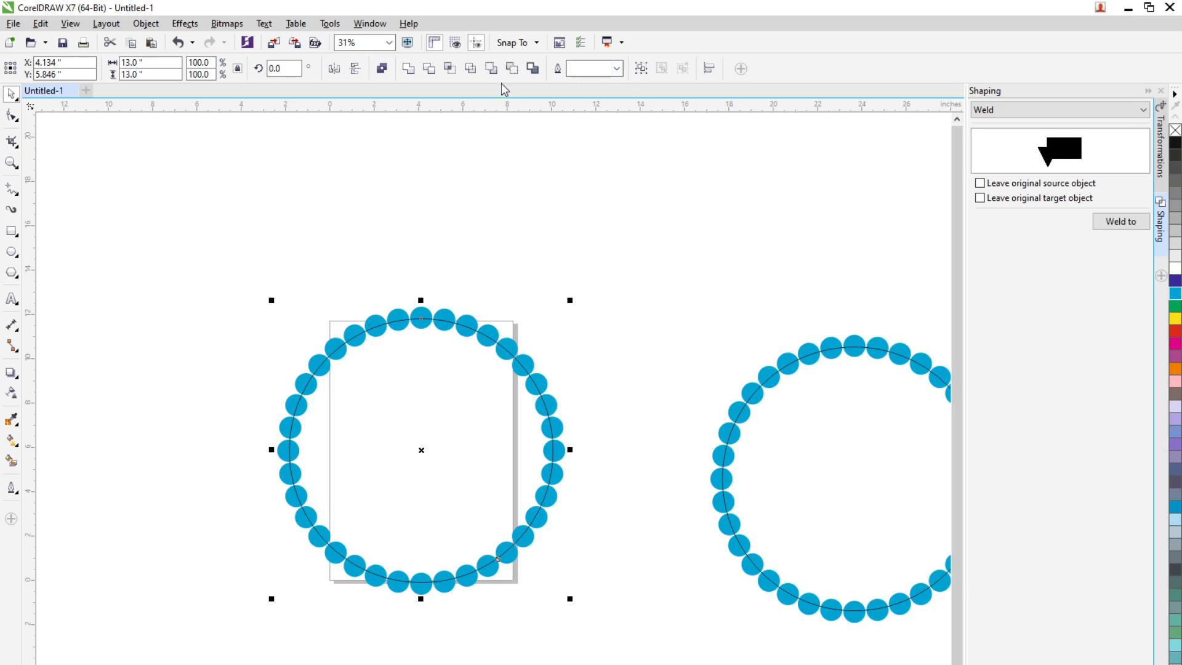
pyautogui.click(511, 69)
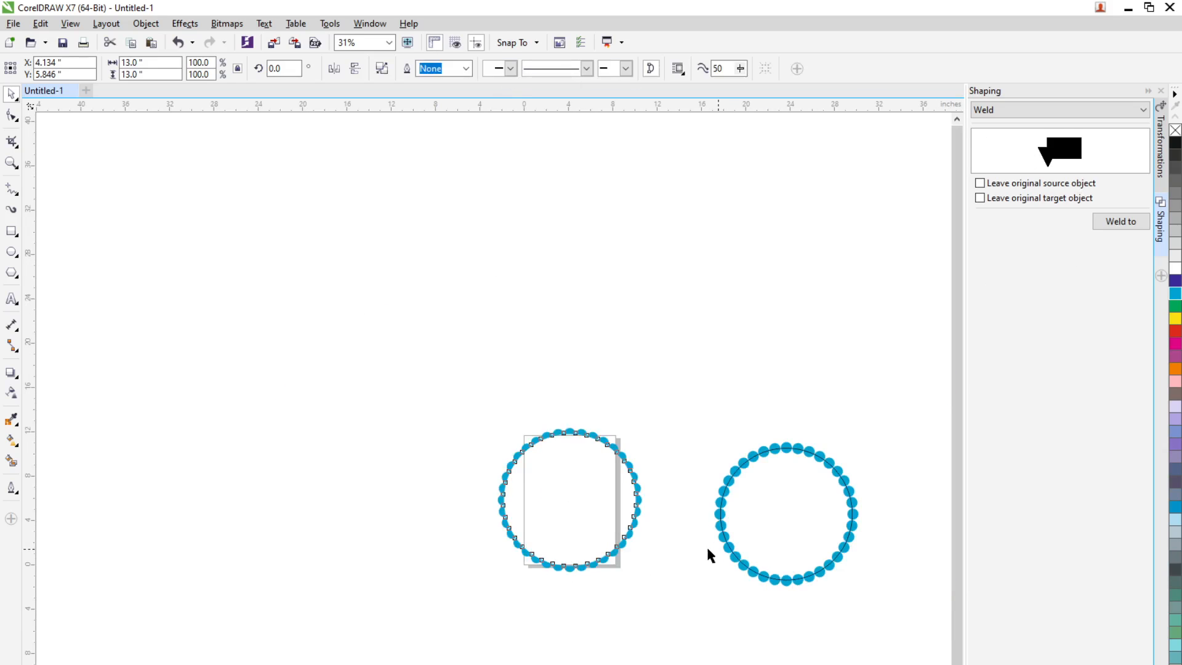
pyautogui.scroll(2, 793, 530)
pyautogui.scroll(-2, 523, 410)
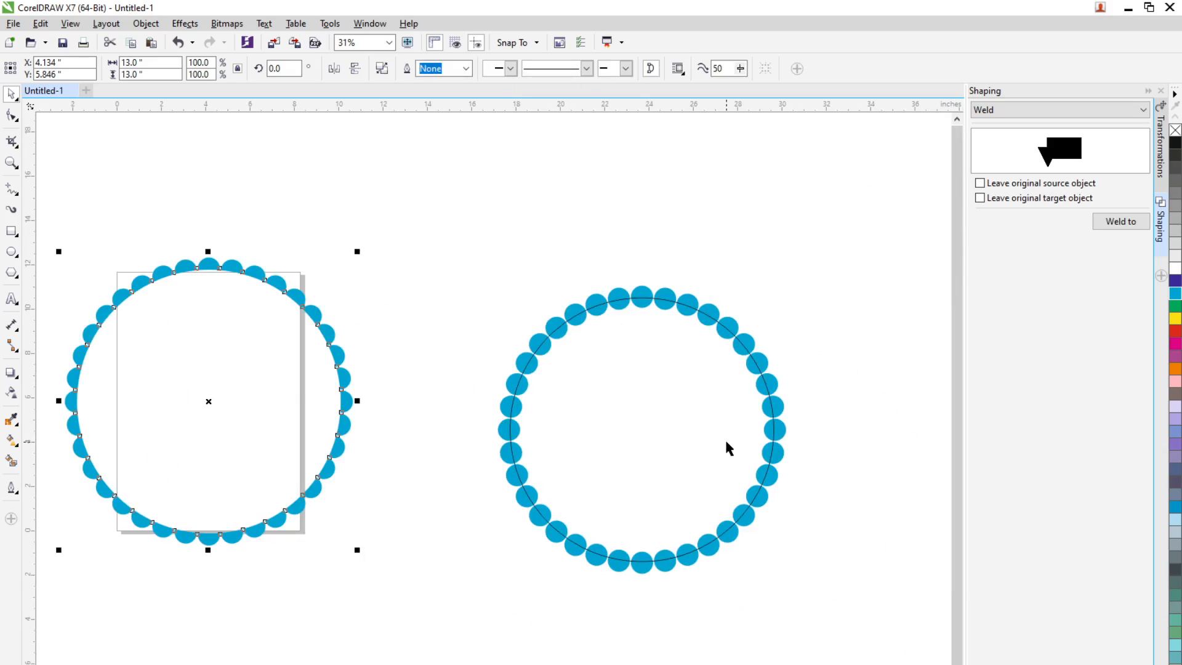
# Cut the duplicated ring out of its circle with Front minus back and fill the resulting scalloped shape with cyan
pyautogui.moveTo(454, 251); pyautogui.dragTo(814, 635)
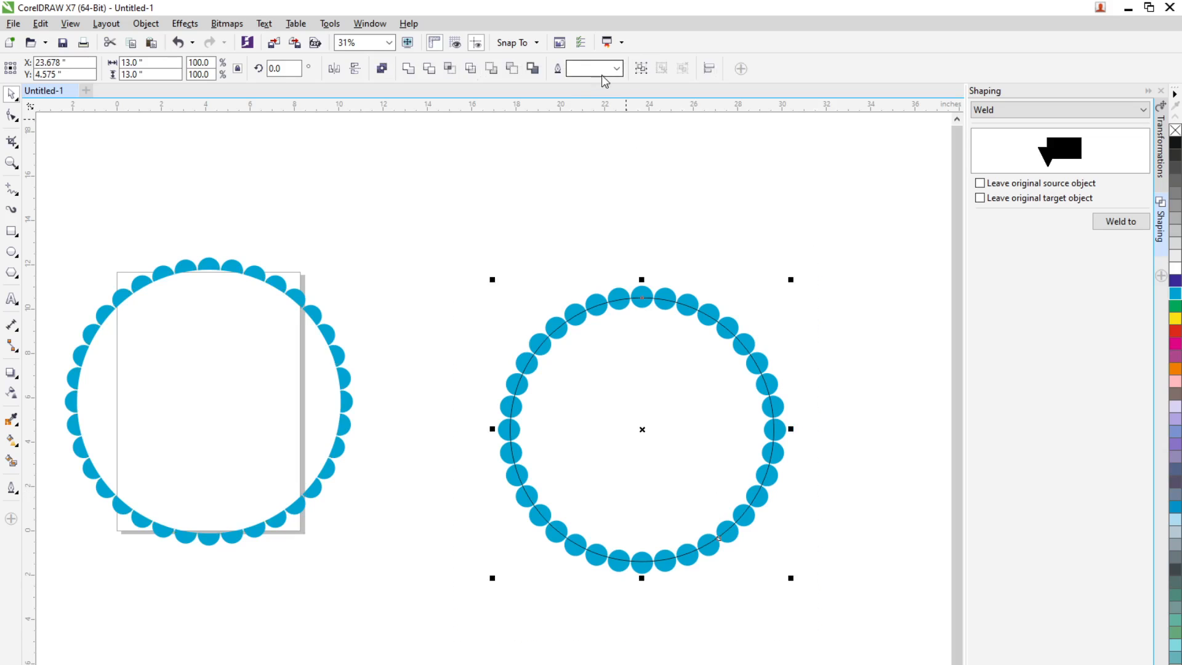
pyautogui.click(492, 68)
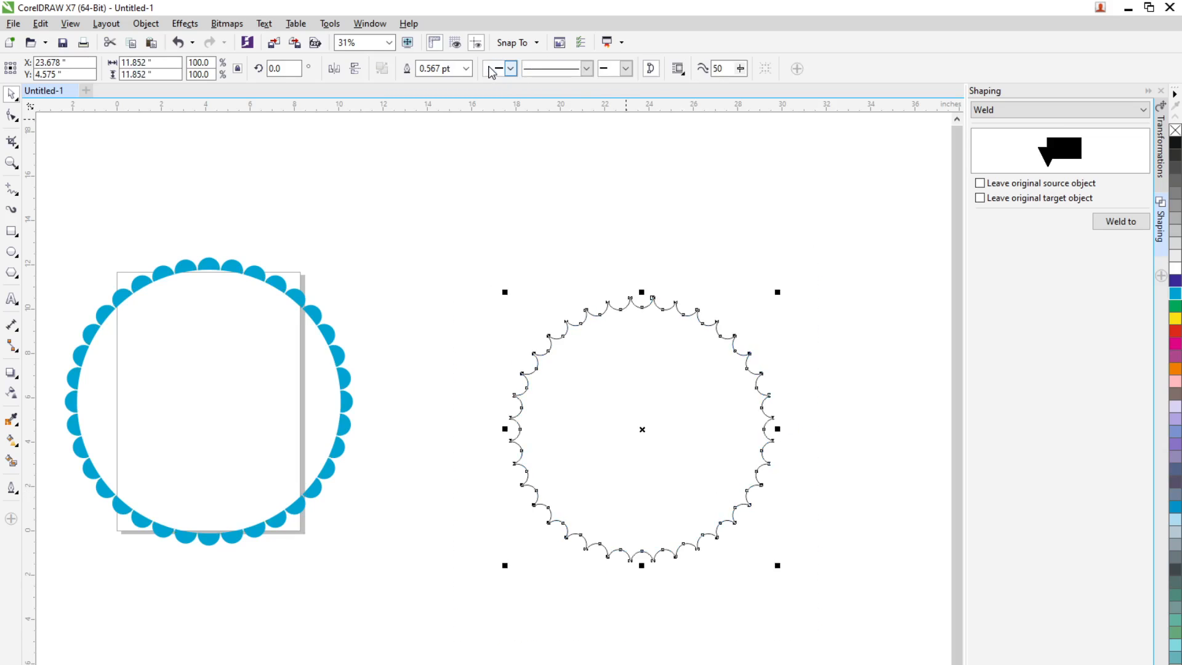
pyautogui.scroll(1, 709, 290)
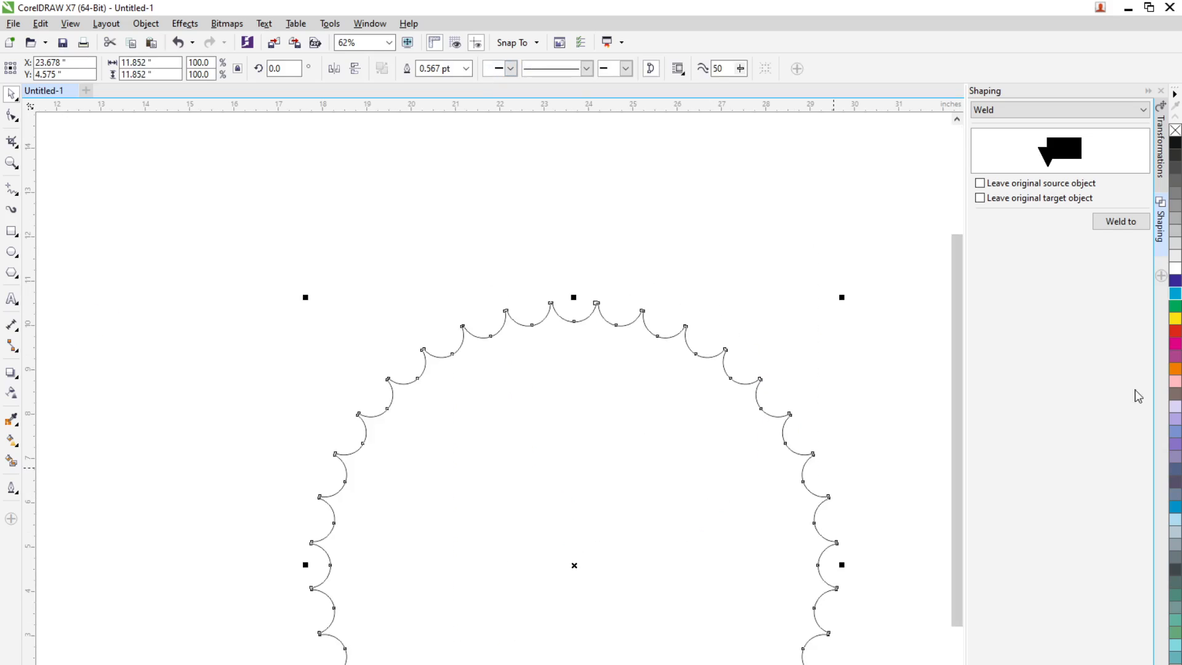
pyautogui.click(1176, 293)
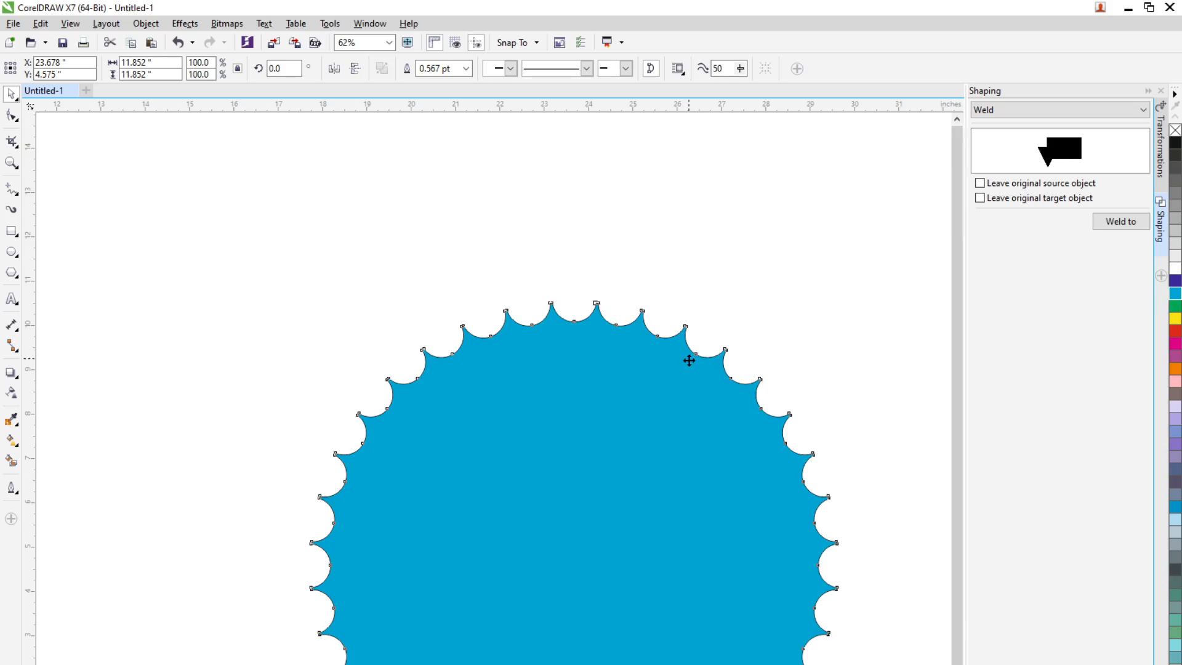
# Move the filled scalloped shape into the half-circle ring, centred at about x 4.1 and y 5.8 inches
pyautogui.scroll(-2, 688, 357)
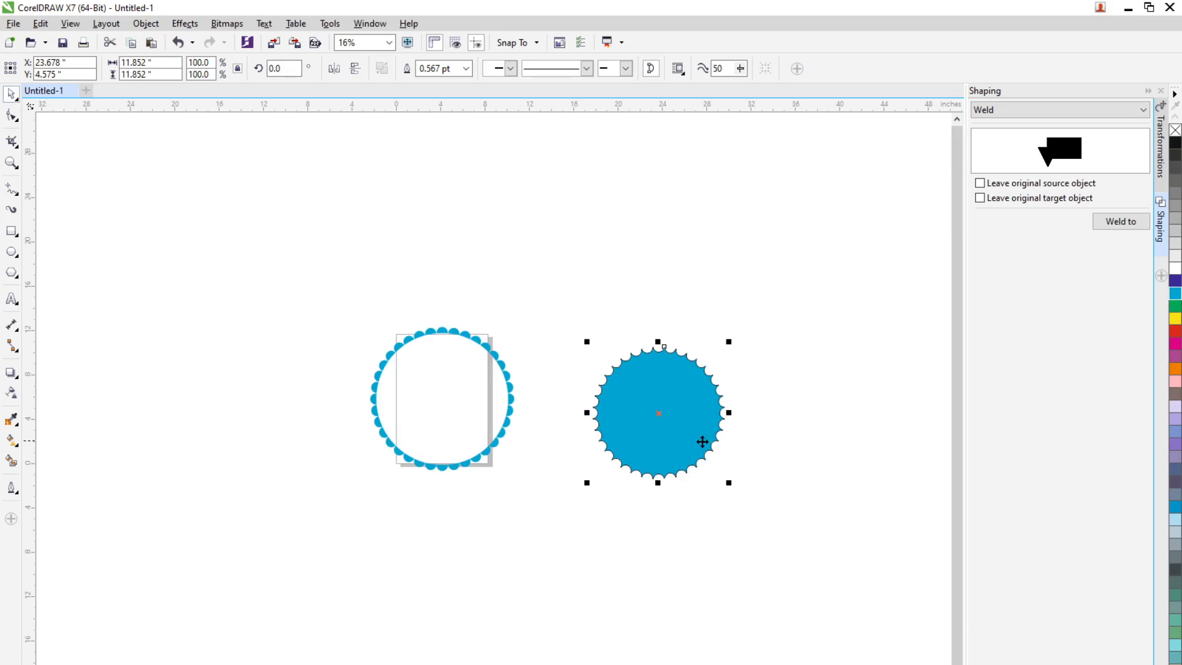
pyautogui.moveTo(703, 442); pyautogui.dragTo(430, 407)
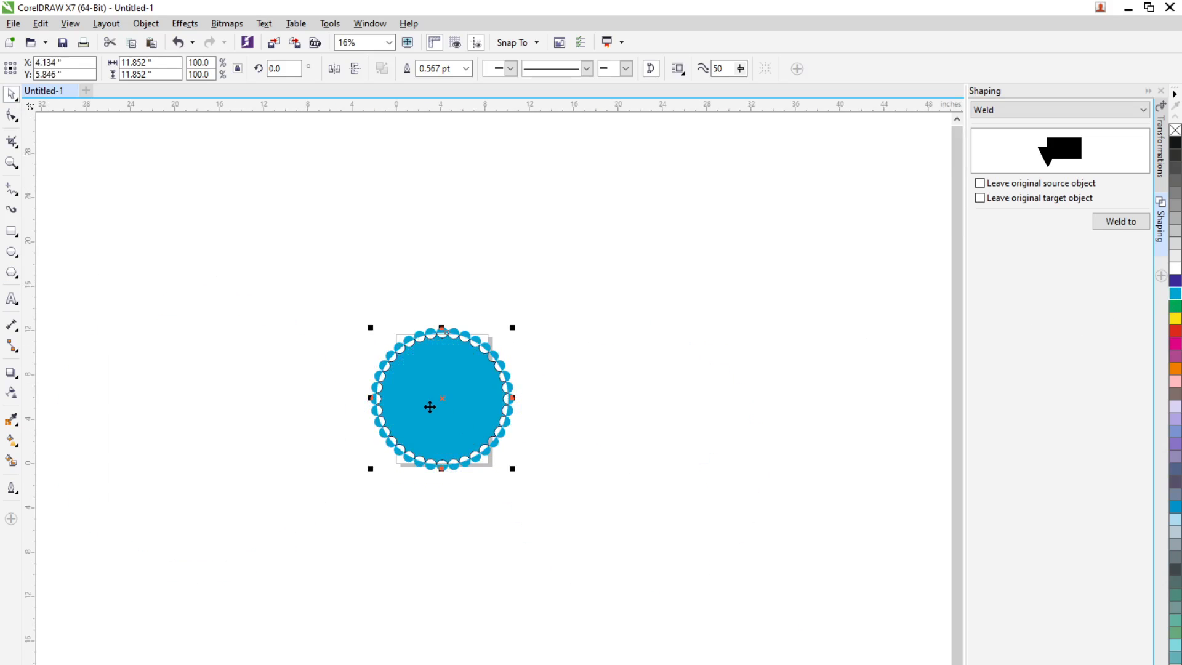
pyautogui.scroll(1, 429, 407)
pyautogui.scroll(1, 555, 507)
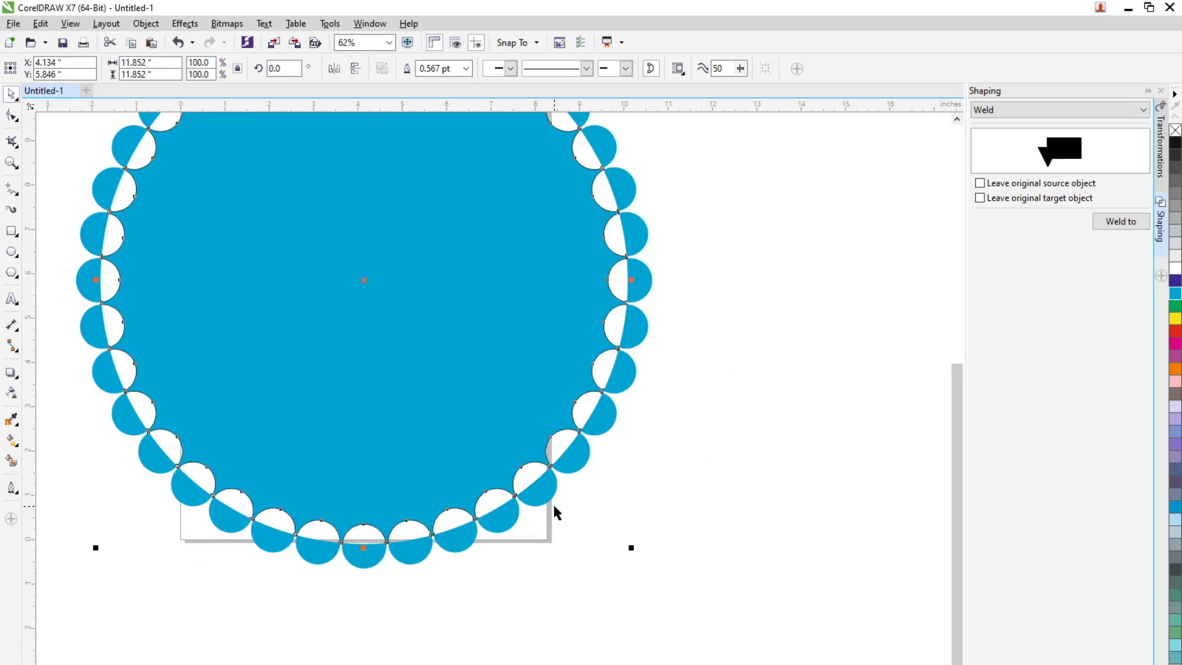
pyautogui.click(512, 438)
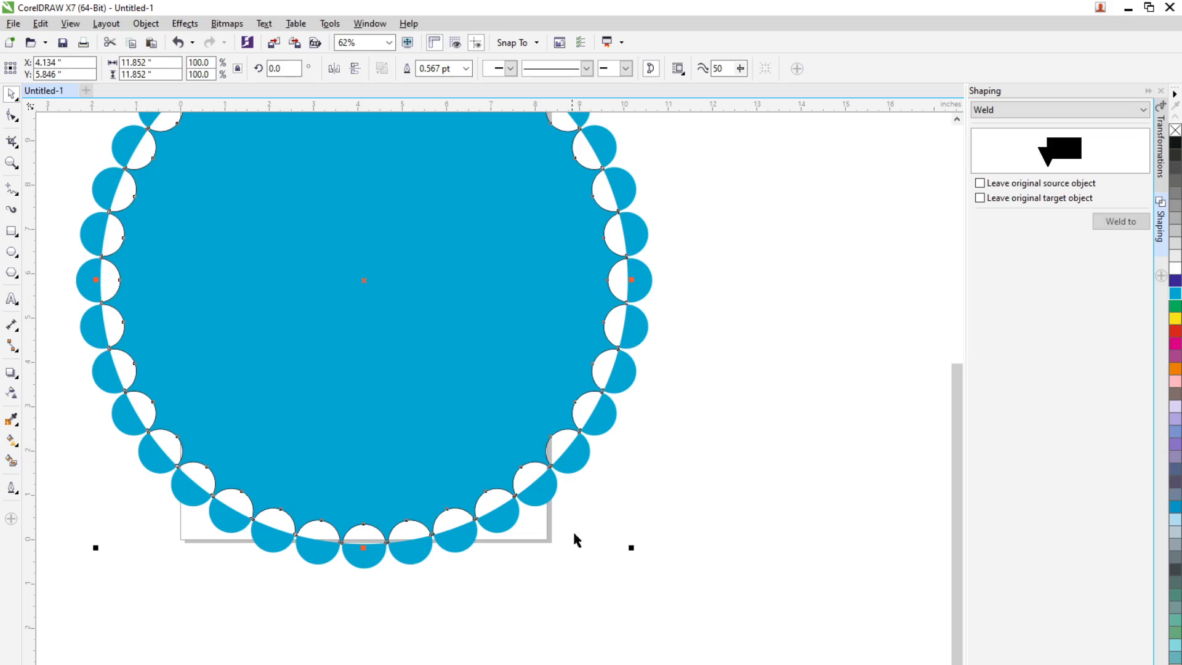
# Scale the half-circle ring and the inner scalloped shape together down to about 7.34 inches wide
pyautogui.click(657, 500)
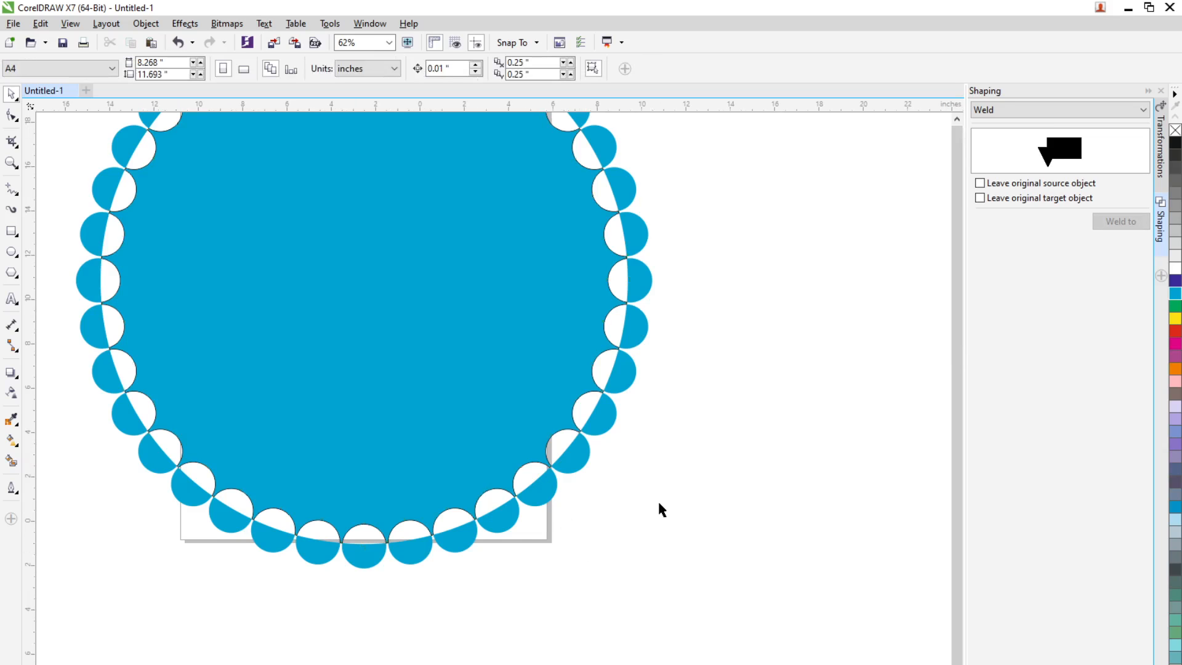
pyautogui.scroll(-1, 658, 500)
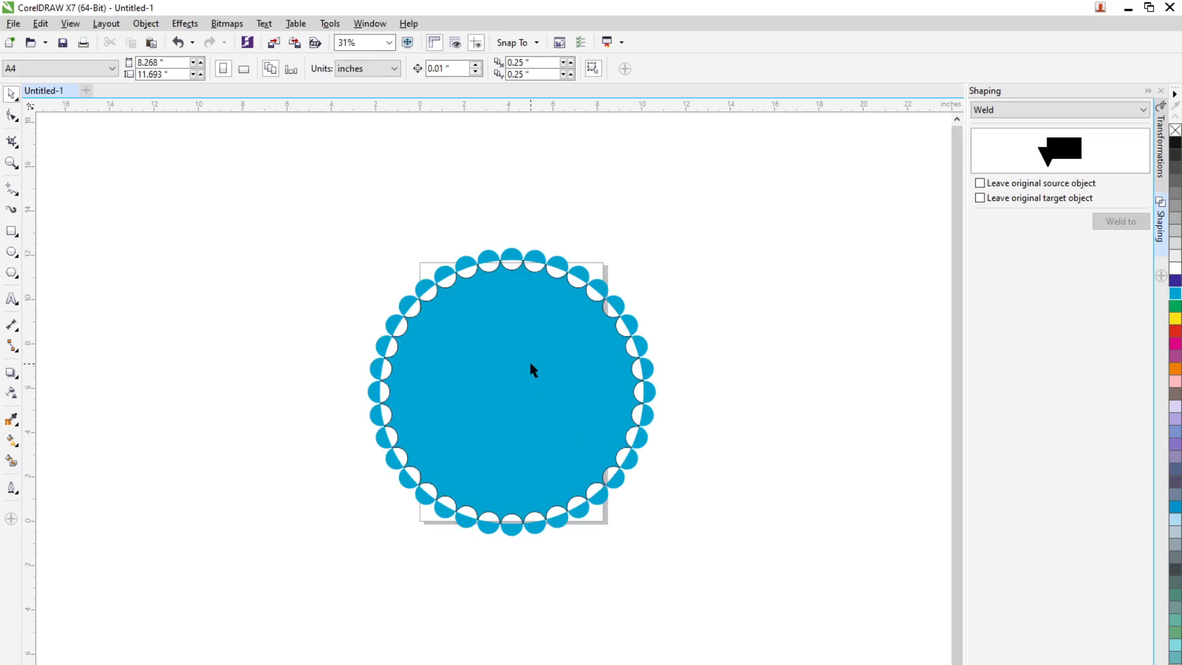
pyautogui.moveTo(303, 219); pyautogui.dragTo(621, 475)
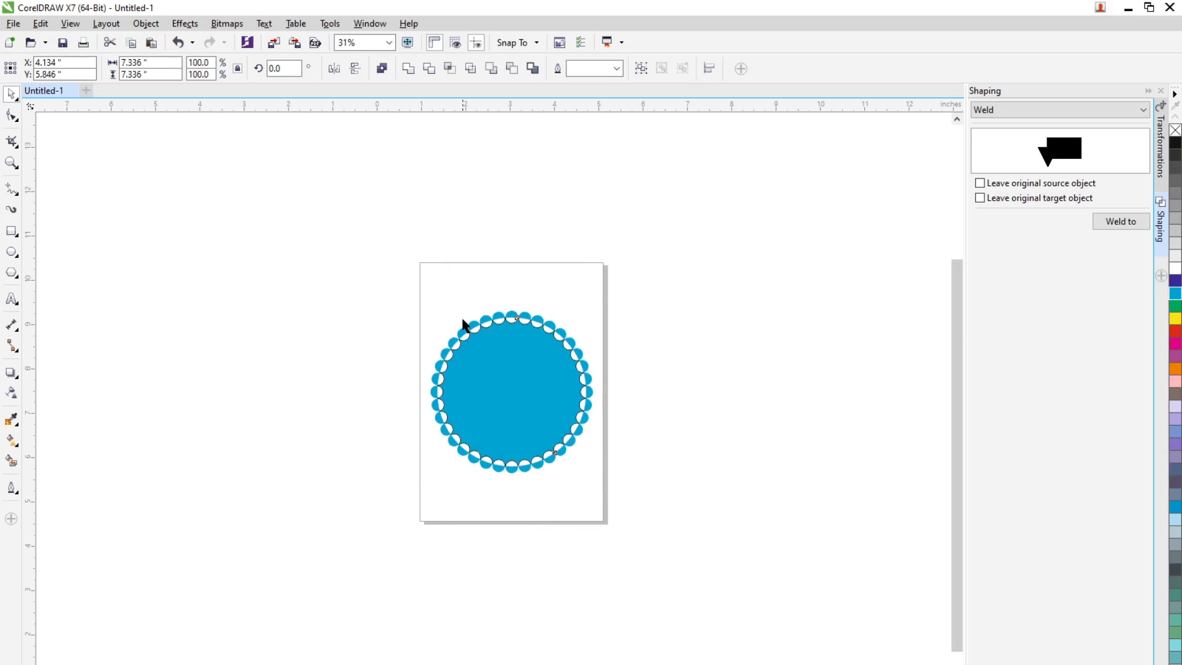
pyautogui.scroll(2, 465, 325)
pyautogui.scroll(-1, 527, 441)
pyautogui.scroll(1, 641, 564)
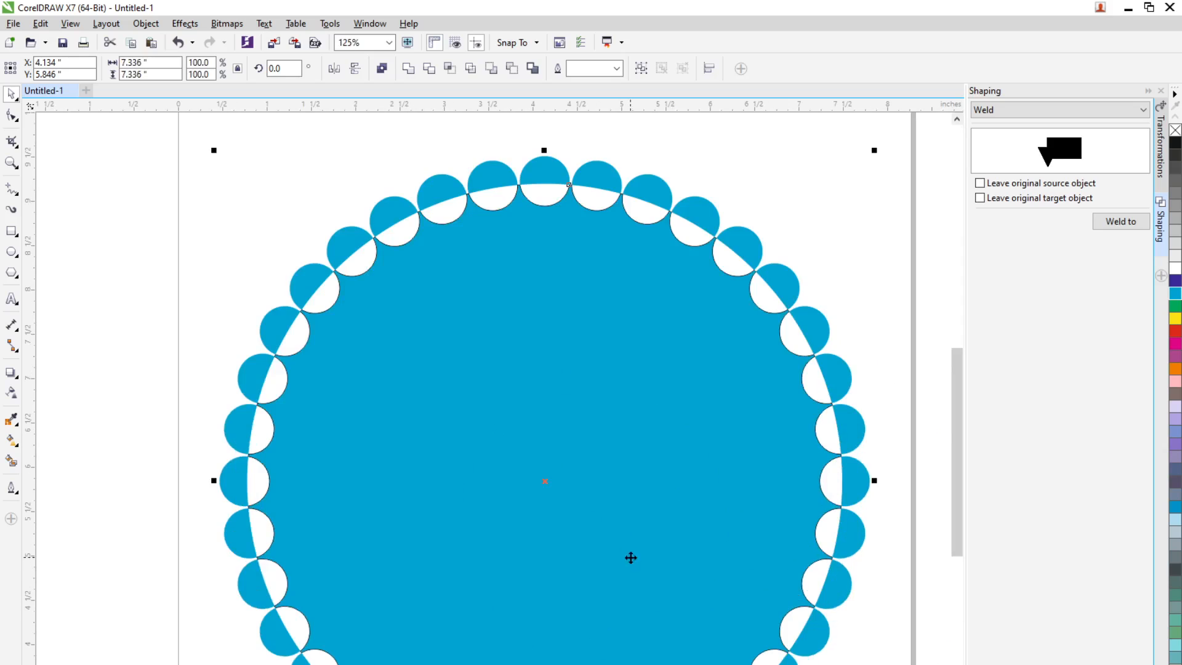
pyautogui.scroll(-1, 592, 541)
pyautogui.click(778, 606)
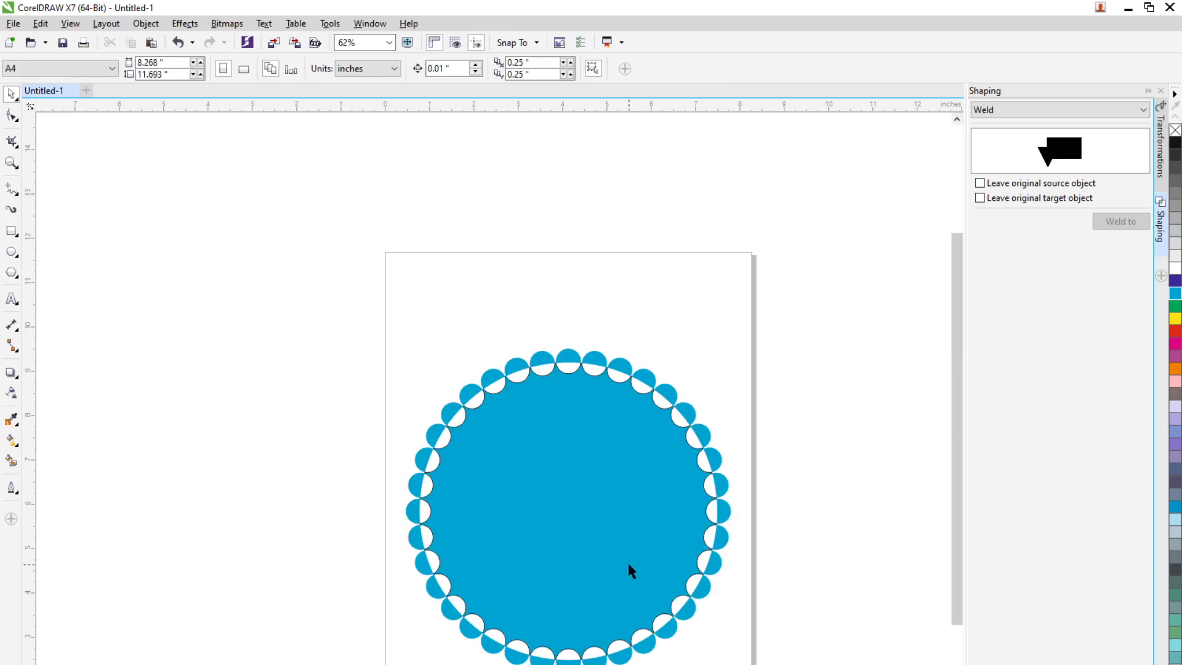
# Shrink the inner scalloped shape about its centre to about 6.19 inches, leaving a white gap inside the half-circle ring
pyautogui.click(632, 562)
pyautogui.click(713, 648)
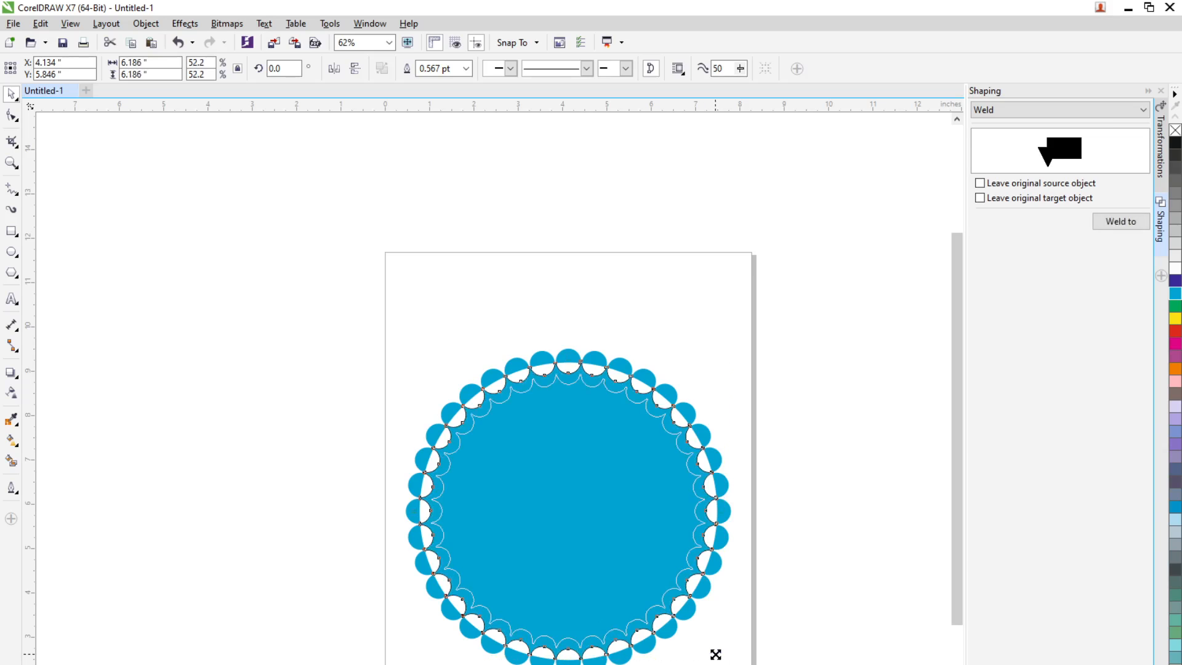
pyautogui.click(798, 647)
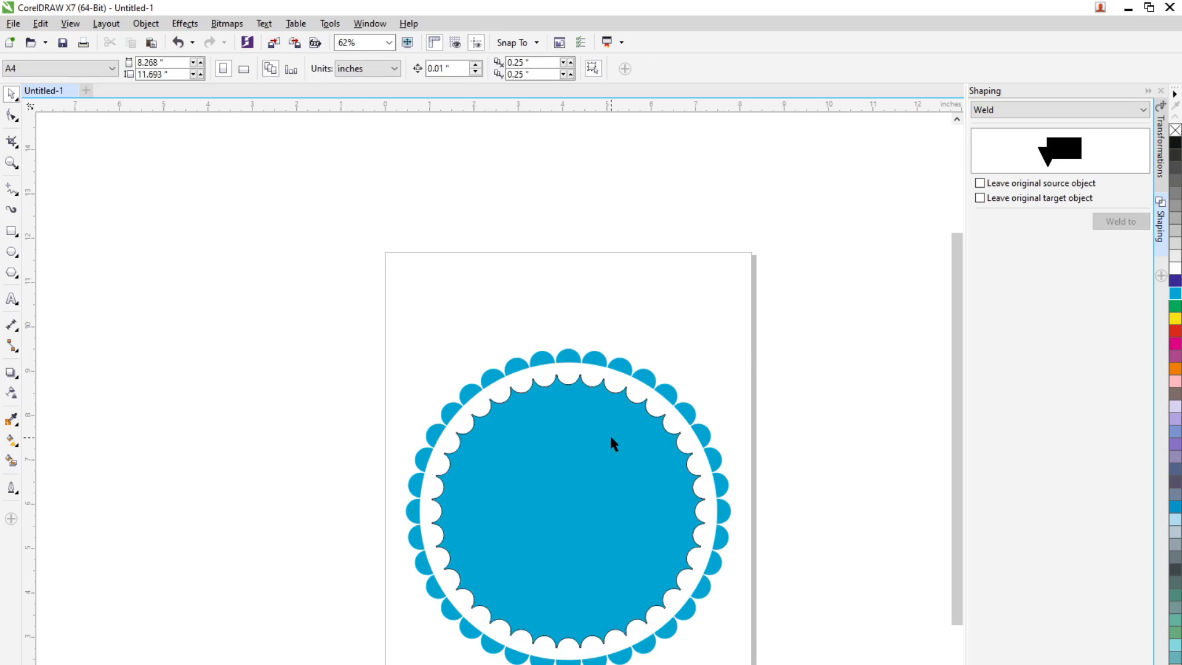
pyautogui.scroll(-1, 611, 438)
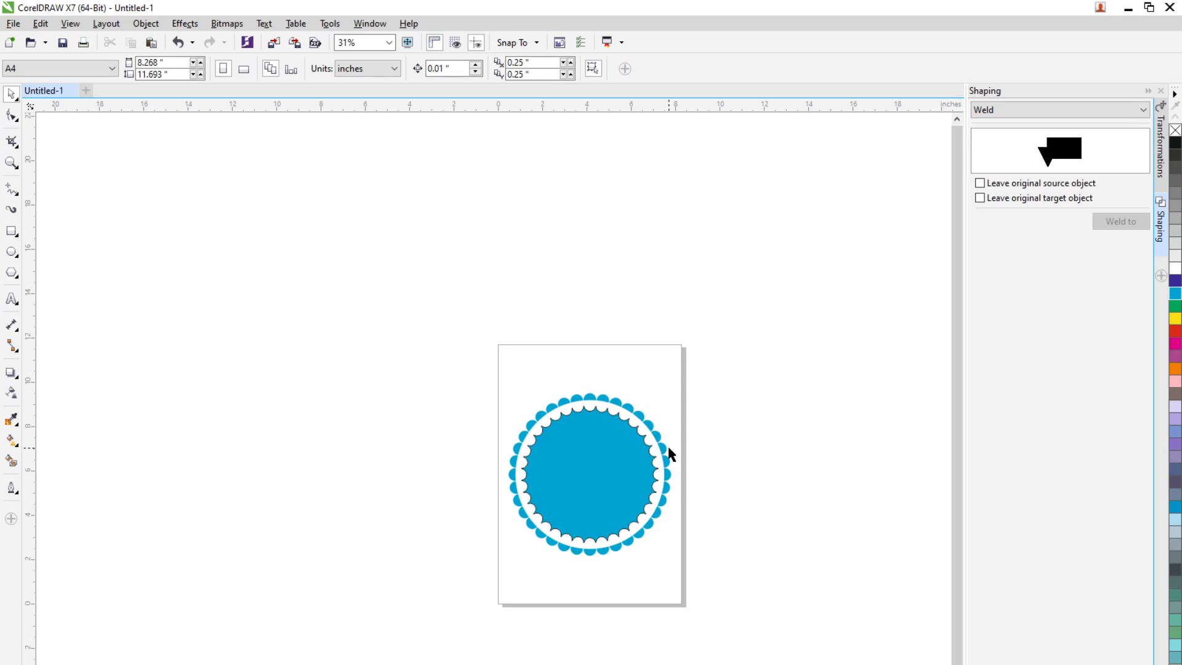
pyautogui.scroll(1, 671, 454)
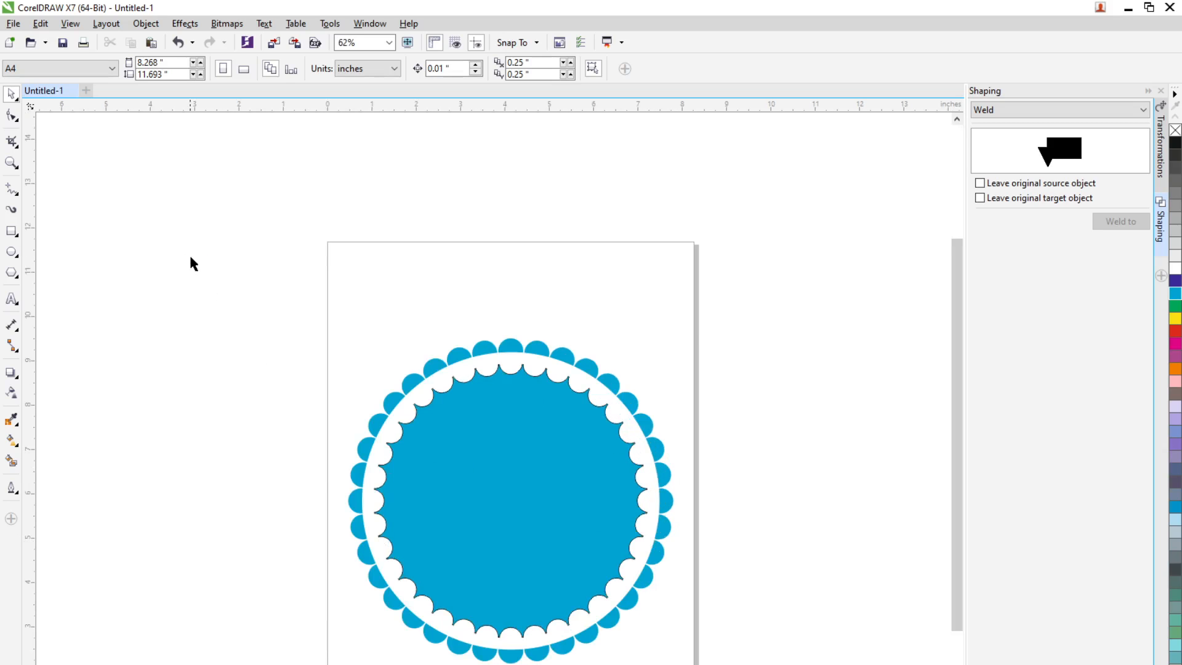
# Delete the scalloped design and draw an ellipse about 4.63 by 4.4 inches on the page
pyautogui.moveTo(190, 257); pyautogui.dragTo(789, 664)
pyautogui.press('Delete')
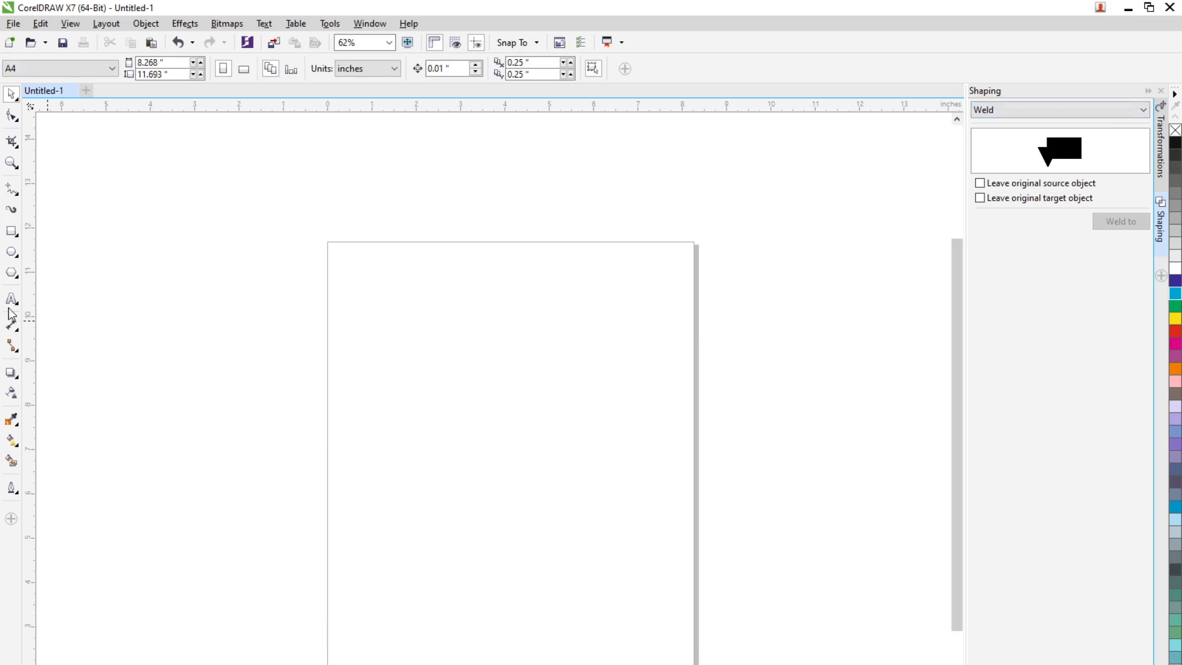
pyautogui.click(12, 252)
pyautogui.moveTo(416, 399); pyautogui.dragTo(621, 594)
pyautogui.click(11, 94)
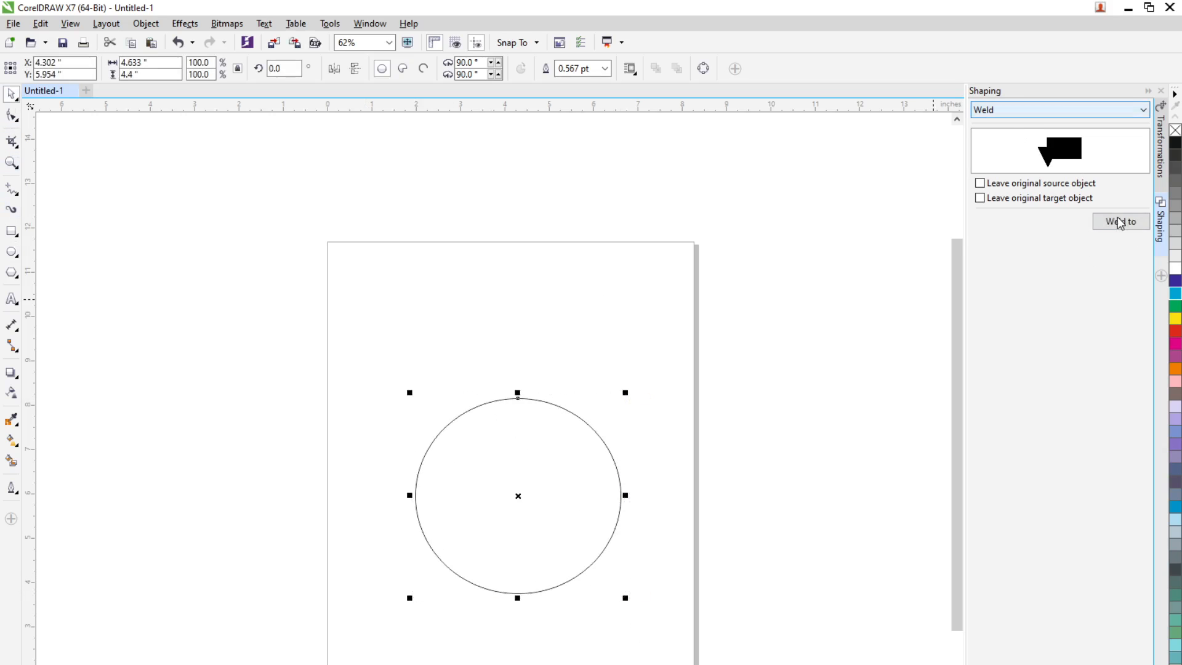
# Open the scale transformation settings in place of Shaping, and give the ellipse a cyan fill with no outline
pyautogui.click(1161, 252)
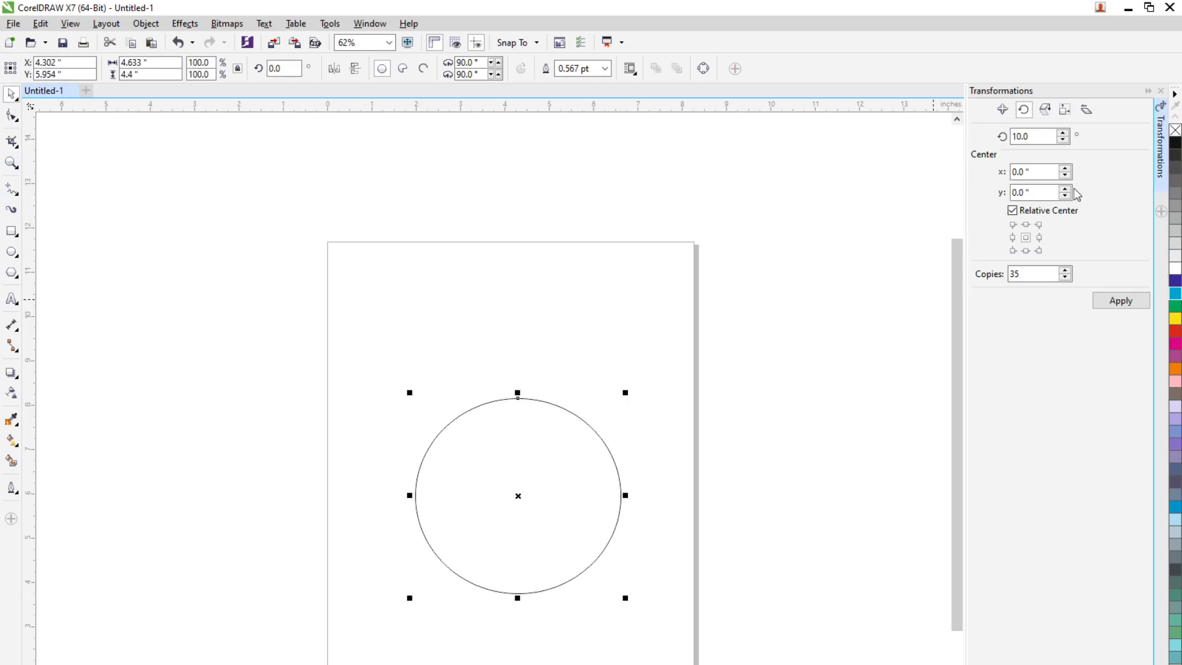
pyautogui.click(1175, 293)
pyautogui.click(1046, 111)
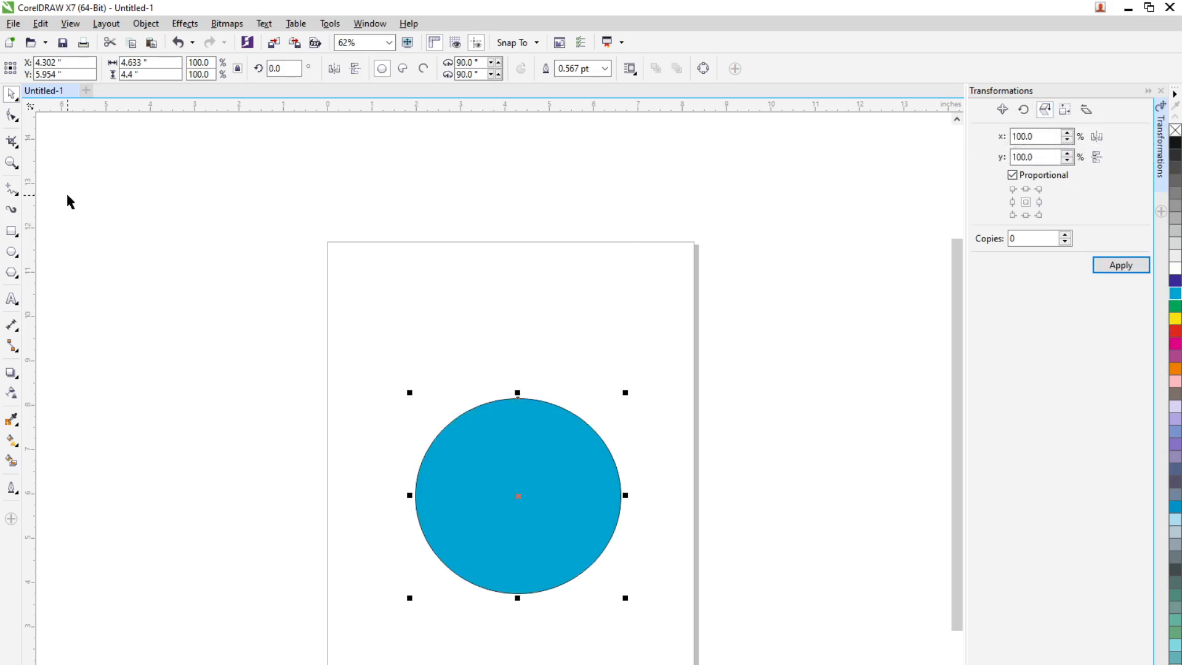
pyautogui.click(605, 69)
pyautogui.click(585, 84)
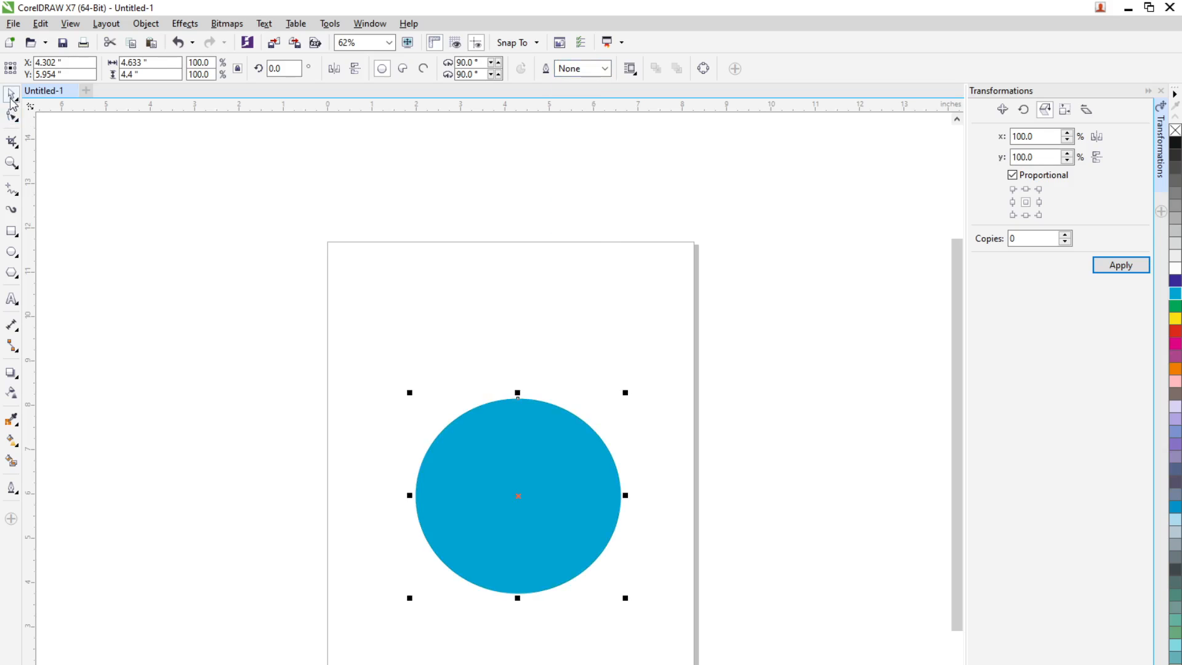
# Resize the ellipse to a 1 by 1 inch circle and centre it on the page at x 4.134, y 5.846 inches
pyautogui.click(570, 525)
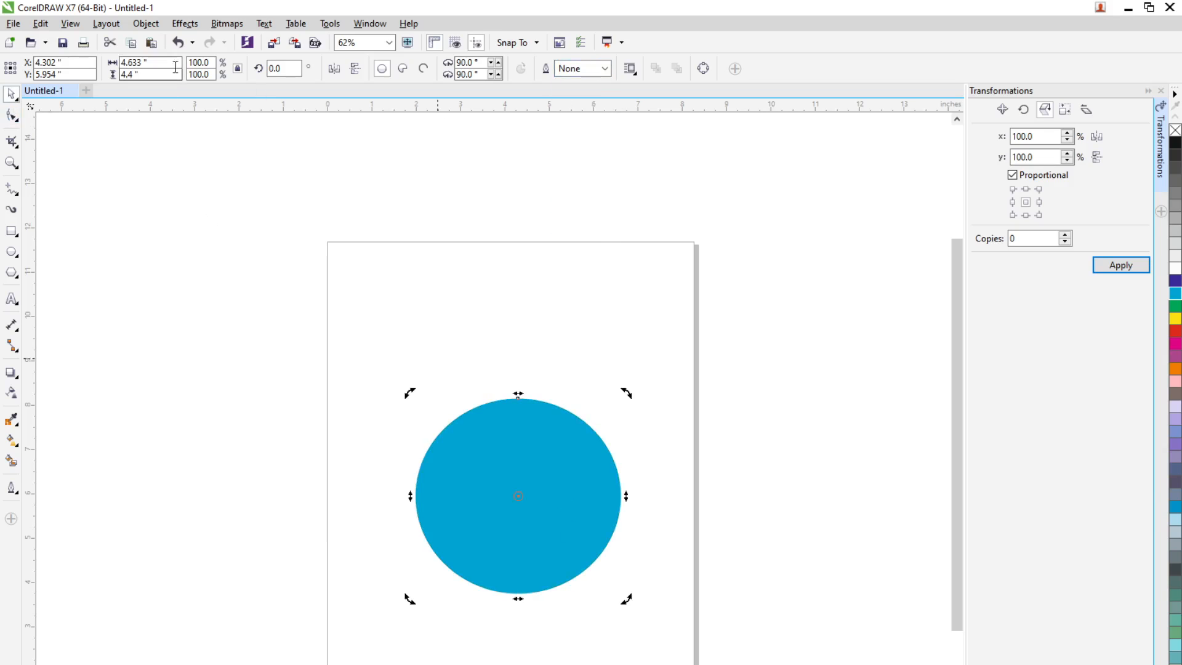
pyautogui.click(238, 69)
pyautogui.click(159, 62)
pyautogui.write('1')
pyautogui.press('Tab')
pyautogui.write('1')
pyautogui.press('Tab')
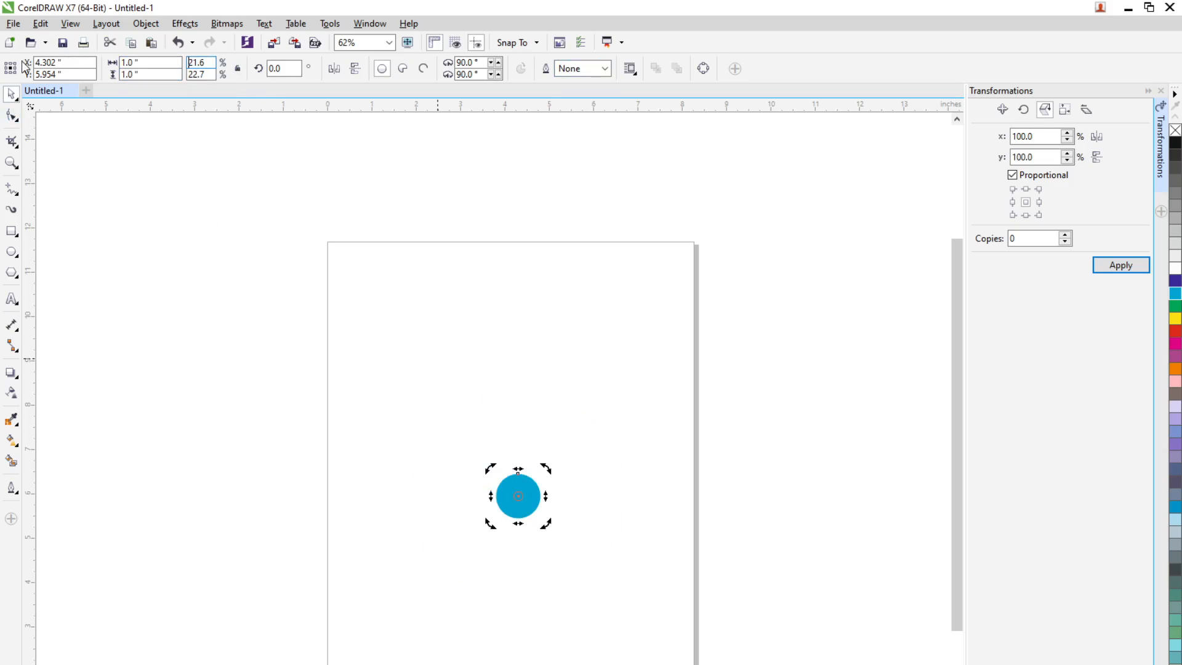
pyautogui.click(238, 68)
pyautogui.click(83, 219)
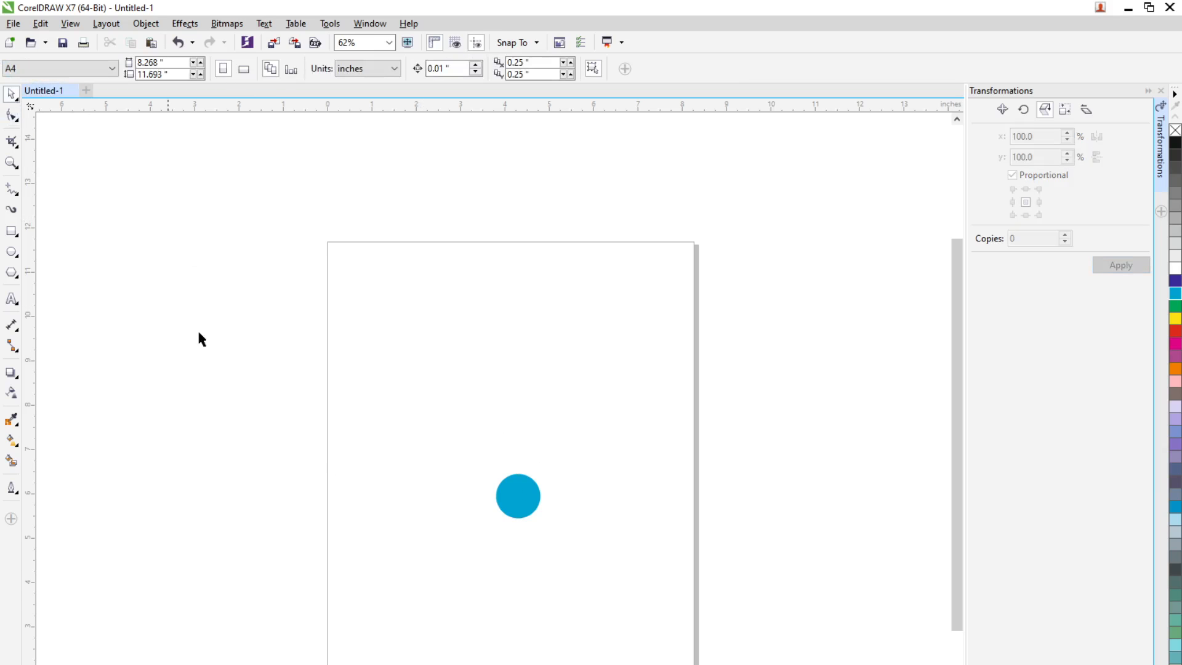
pyautogui.click(530, 510)
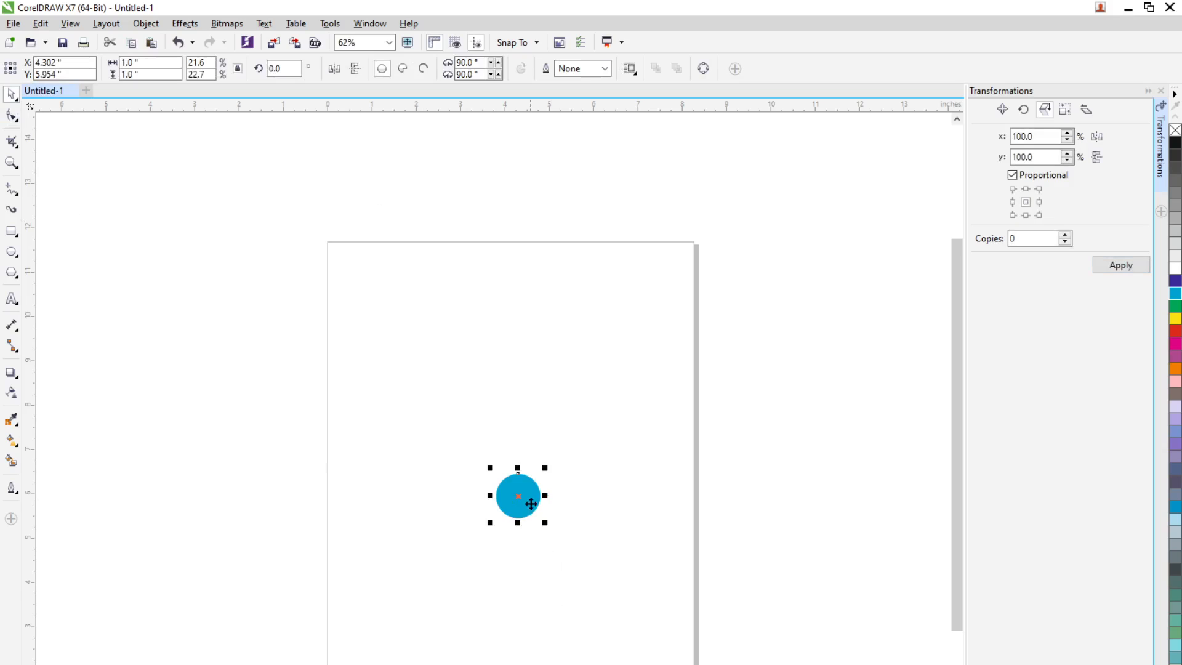
pyautogui.moveTo(531, 503); pyautogui.dragTo(523, 508)
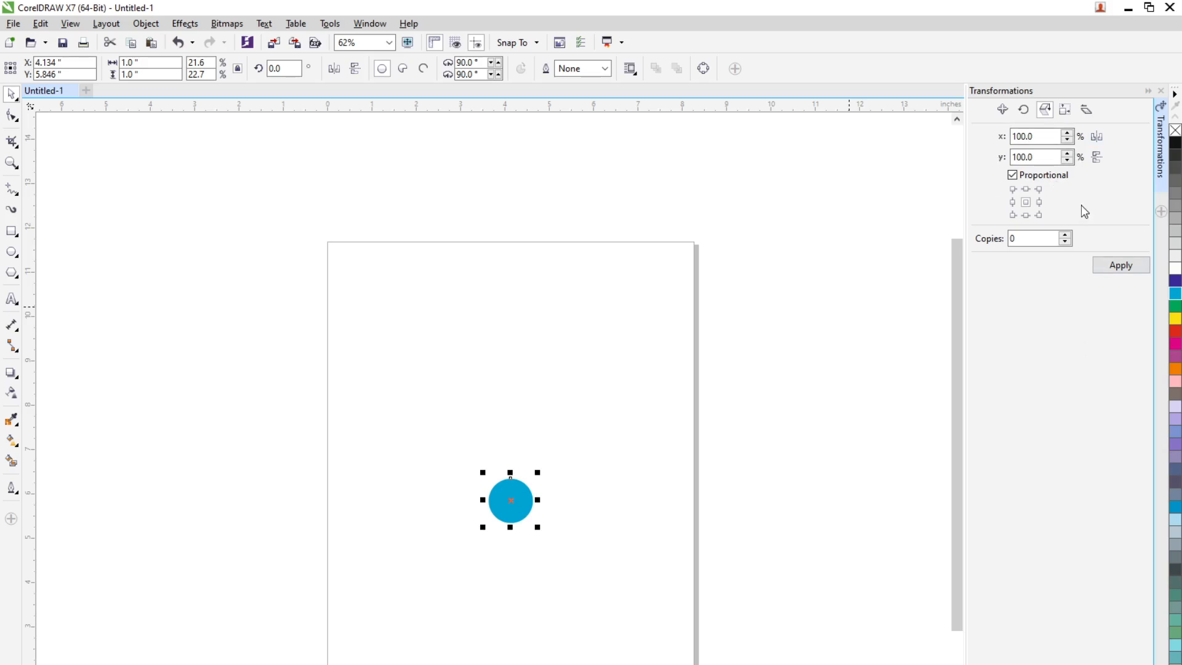
# Create 10 copies of the circle, each scaled proportionally to 120%, about the same centre
pyautogui.click(1014, 177)
pyautogui.click(1013, 176)
pyautogui.doubleClick(1042, 240)
pyautogui.write('10')
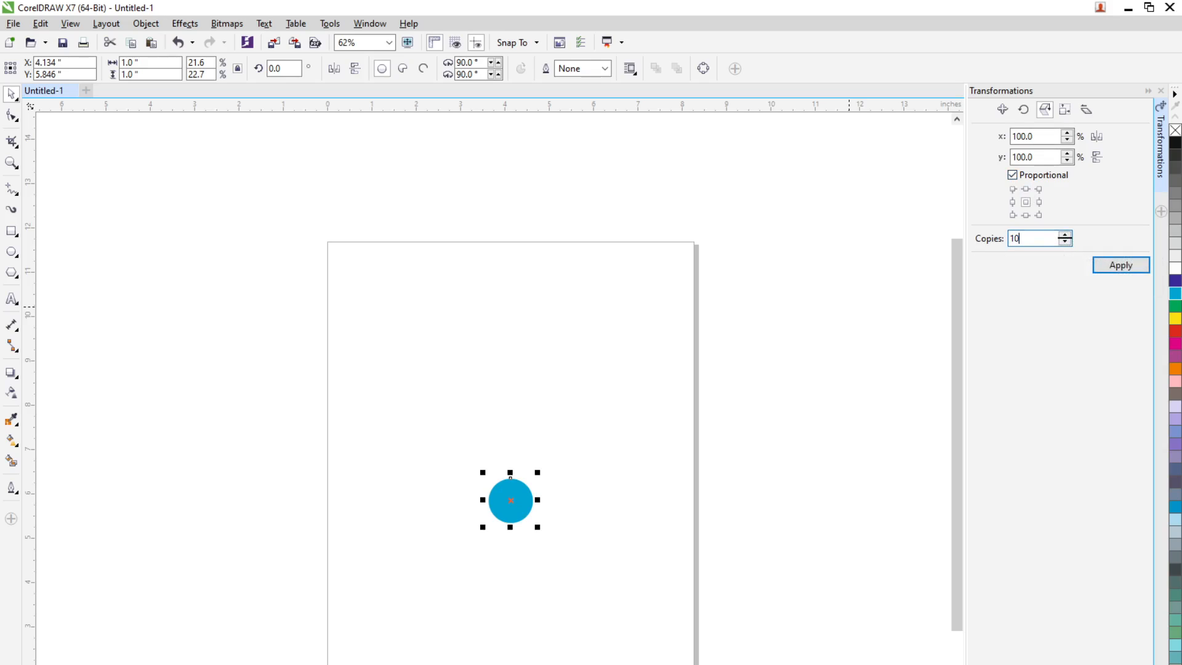
pyautogui.scroll(3, 519, 495)
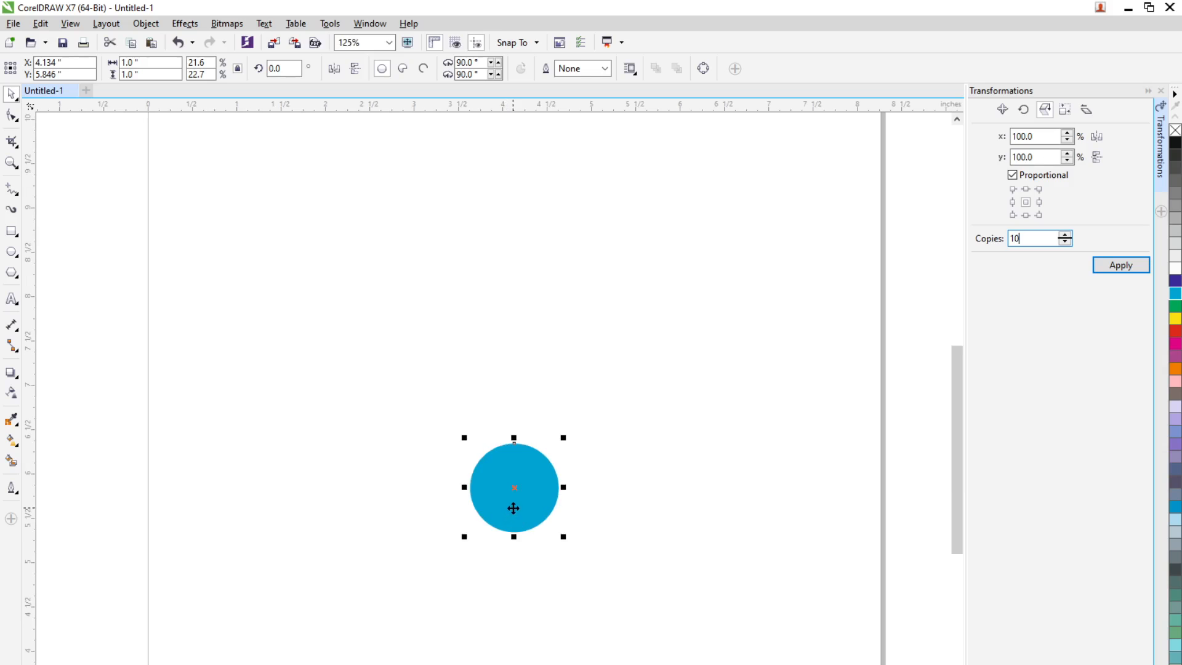
pyautogui.scroll(3, 513, 495)
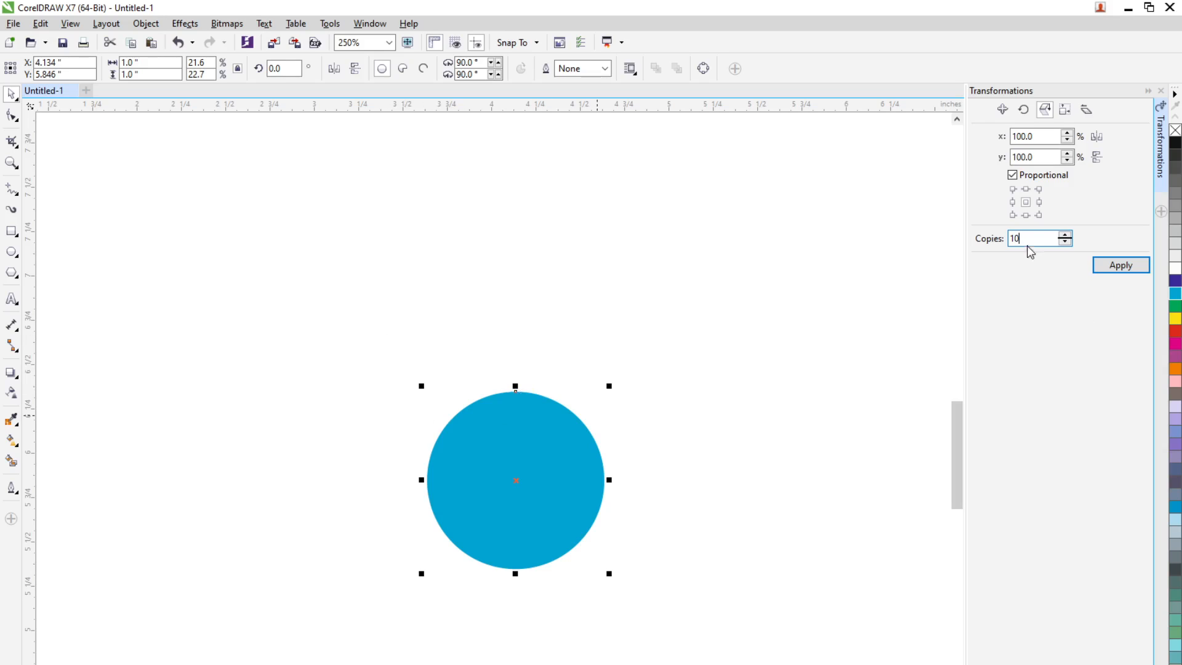
pyautogui.doubleClick(1047, 136)
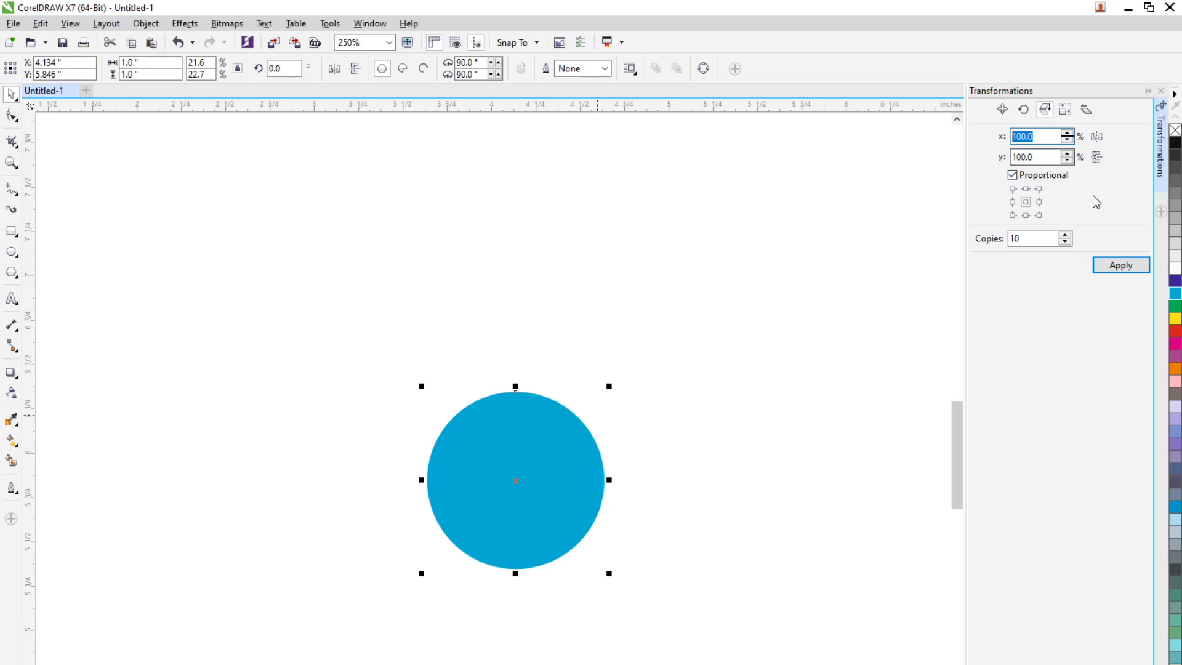
pyautogui.write('120')
pyautogui.press('Tab')
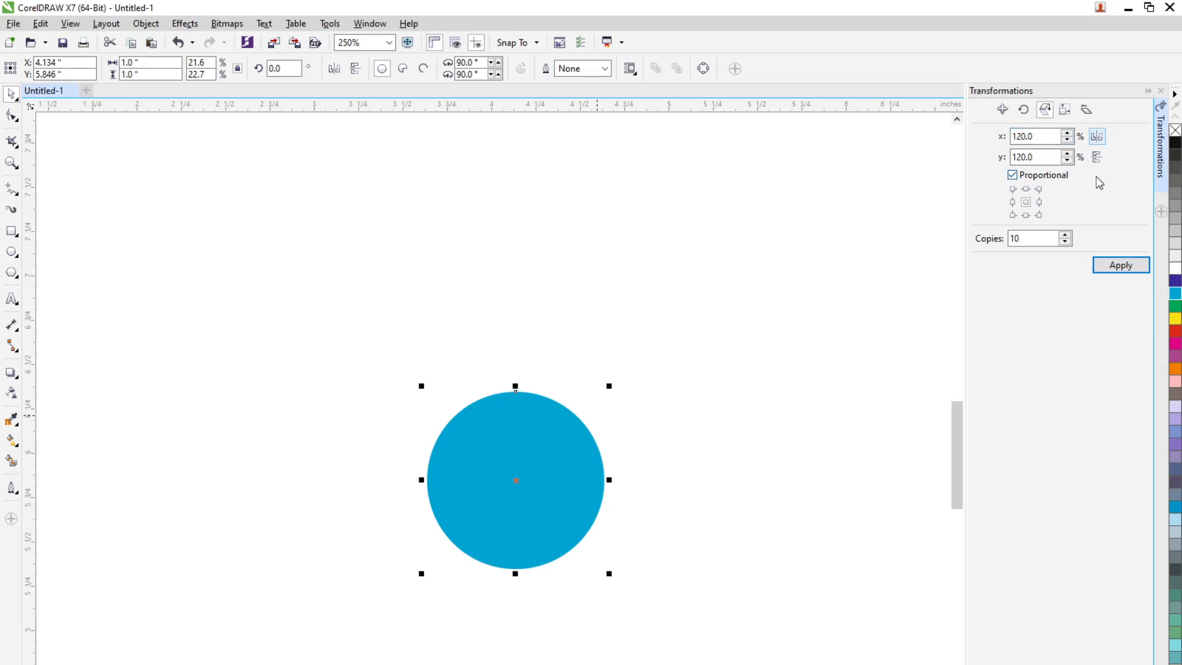
pyautogui.click(1127, 268)
pyautogui.scroll(-2, 600, 474)
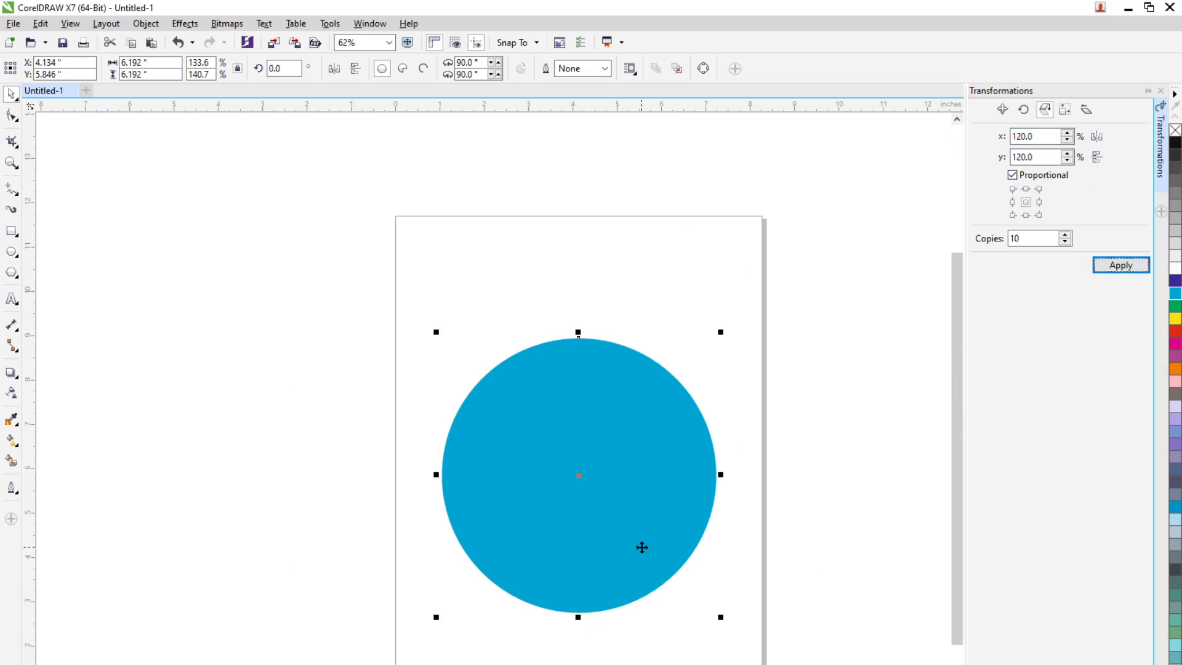
# Pull the stacked circles apart into a row beside the page, from the largest to the smallest
pyautogui.click(702, 580)
pyautogui.scroll(-1, 672, 546)
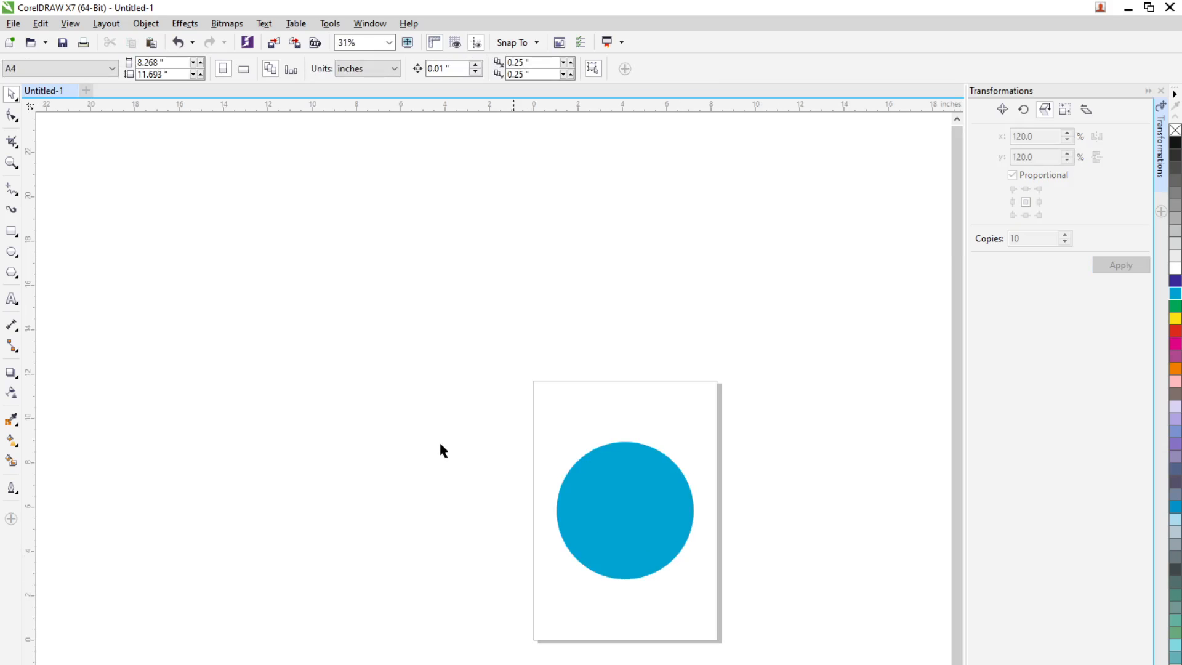
pyautogui.scroll(-1, 440, 435)
pyautogui.click(536, 486)
pyautogui.moveTo(535, 487); pyautogui.dragTo(289, 469)
pyautogui.moveTo(542, 470); pyautogui.dragTo(388, 473)
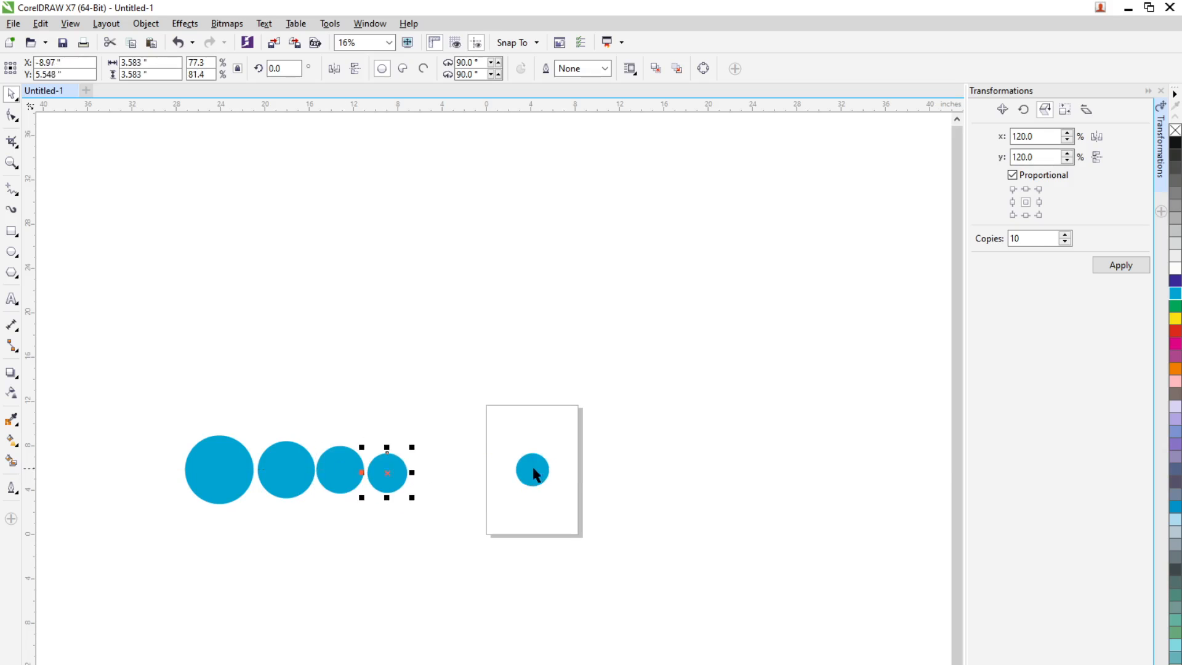
pyautogui.moveTo(534, 470); pyautogui.dragTo(427, 475)
pyautogui.moveTo(530, 475); pyautogui.dragTo(682, 479)
pyautogui.scroll(2, 538, 476)
pyautogui.click(548, 478)
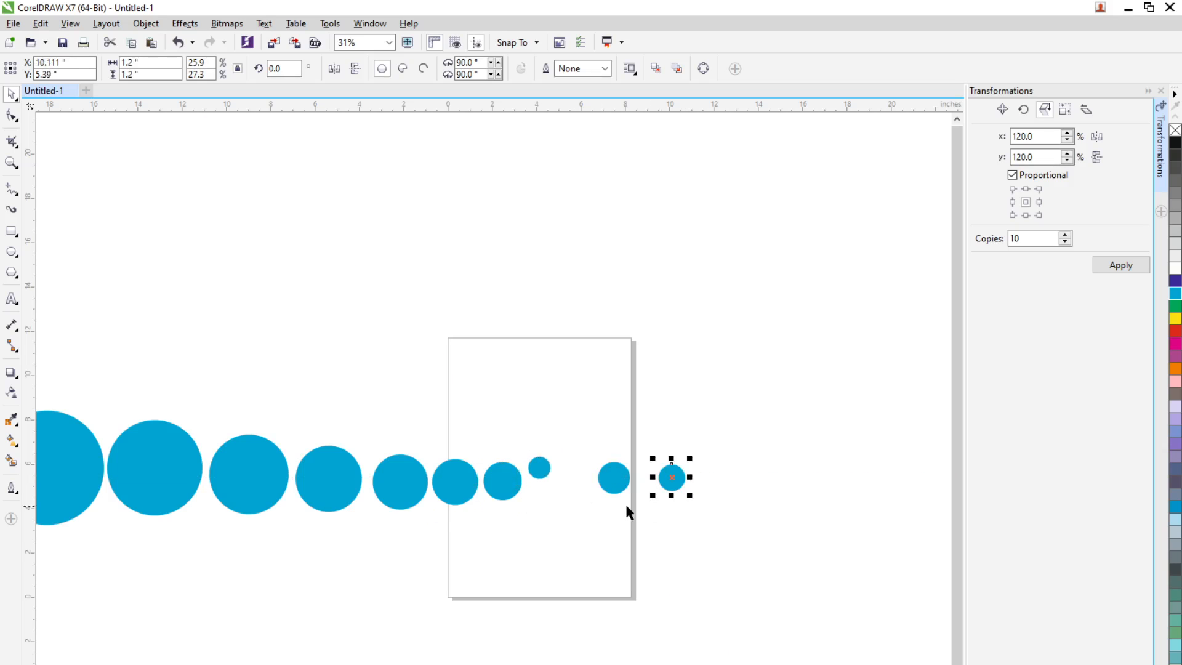
pyautogui.moveTo(548, 470); pyautogui.dragTo(720, 478)
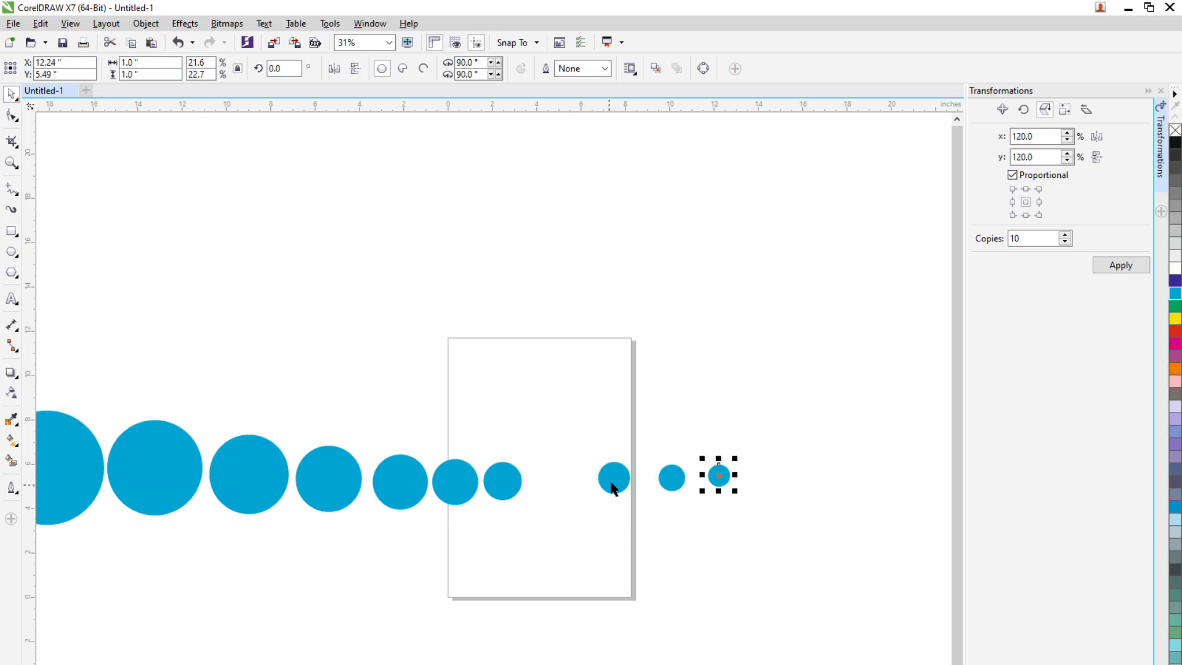
# Bring the three smallest circles next to the row in decreasing size, with the 1 inch circle at about x 7.85, y 5.25 inches
pyautogui.moveTo(613, 488); pyautogui.dragTo(553, 483)
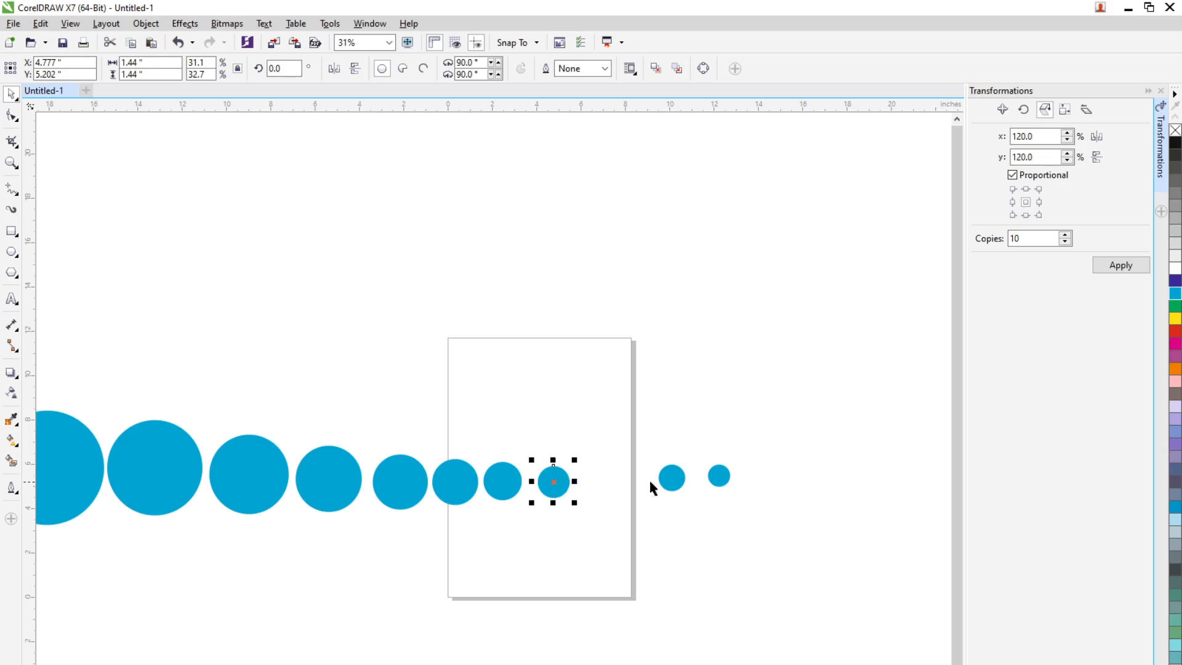
pyautogui.moveTo(672, 478); pyautogui.dragTo(593, 482)
pyautogui.moveTo(713, 481); pyautogui.dragTo(621, 485)
pyautogui.click(710, 486)
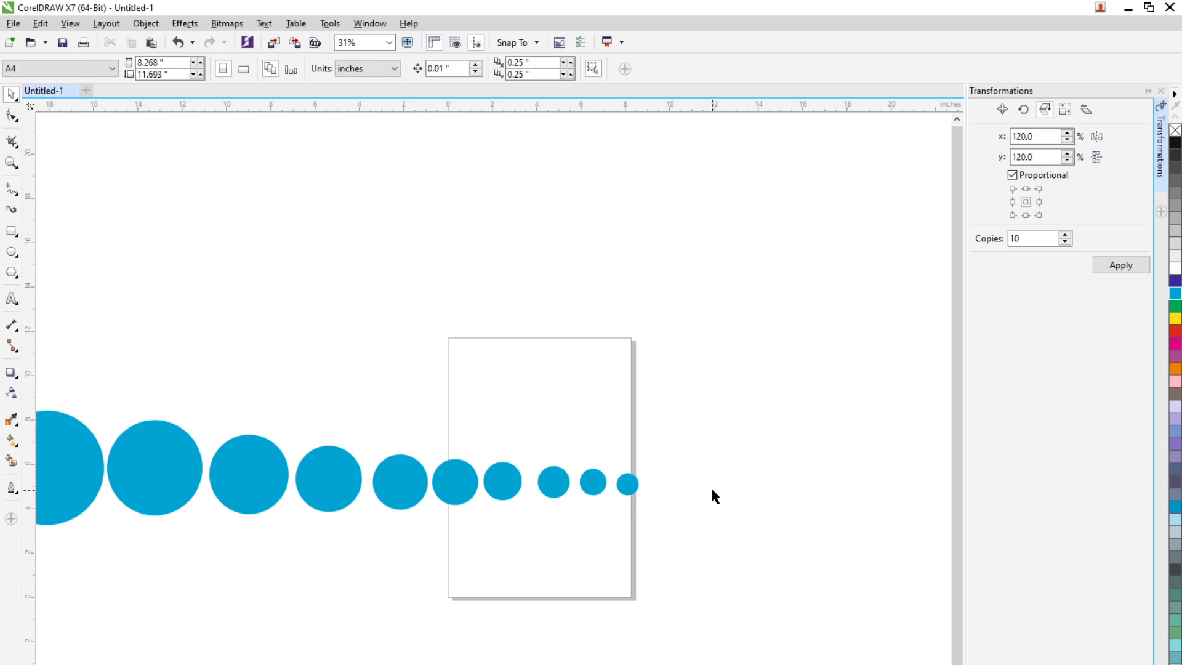
pyautogui.scroll(-2, 715, 486)
pyautogui.scroll(2, 638, 498)
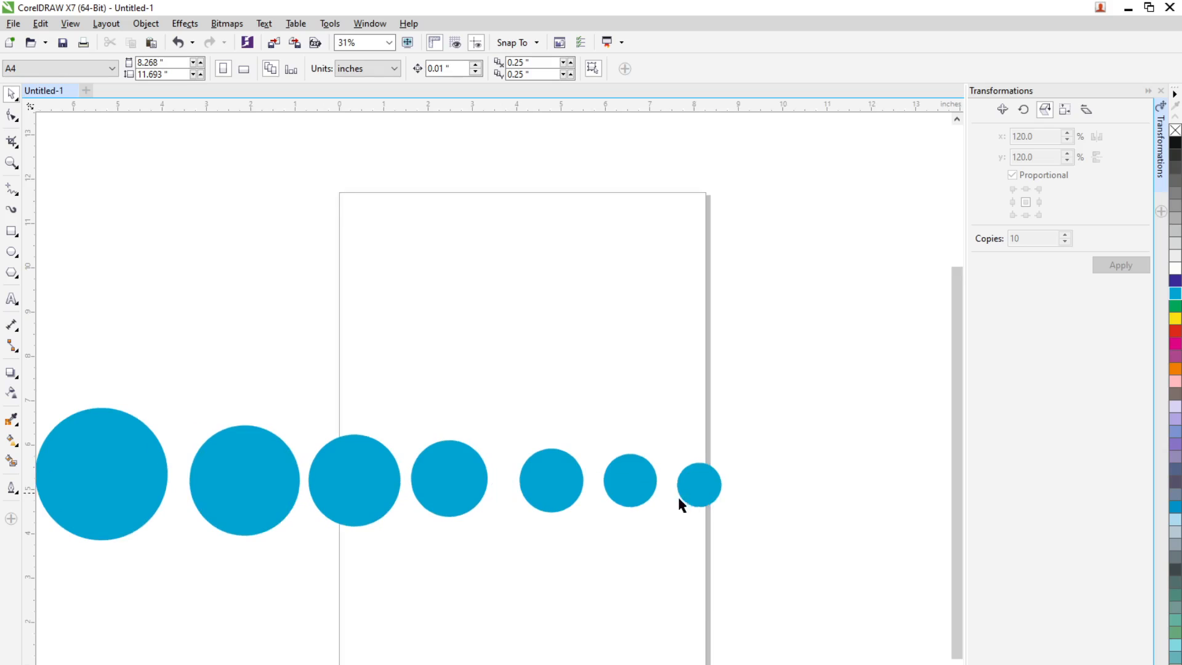
pyautogui.moveTo(695, 488); pyautogui.dragTo(683, 481)
pyautogui.scroll(-2, 749, 491)
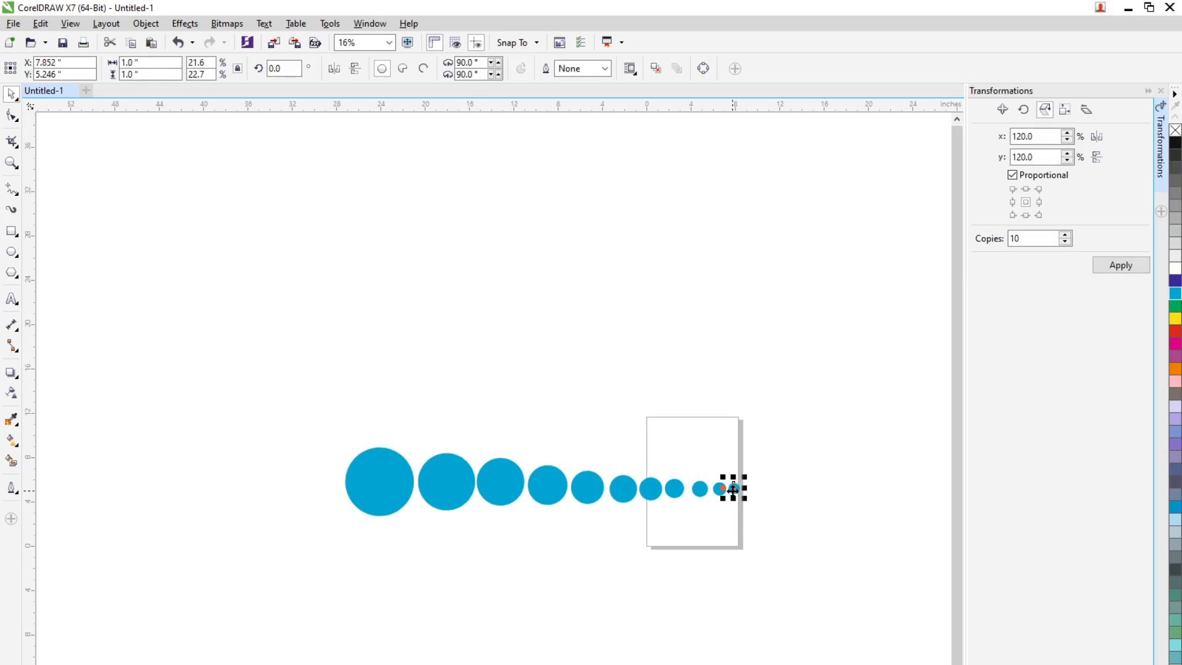
pyautogui.click(801, 509)
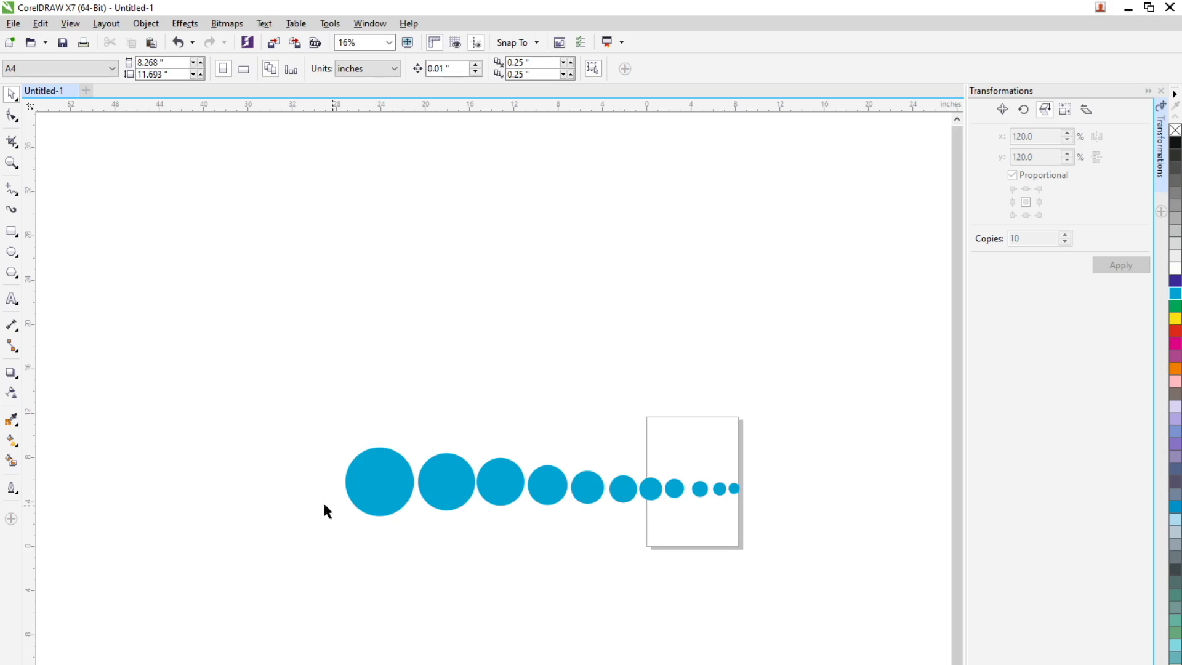
# Delete the whole row of cyan circles
pyautogui.moveTo(268, 421); pyautogui.dragTo(821, 563)
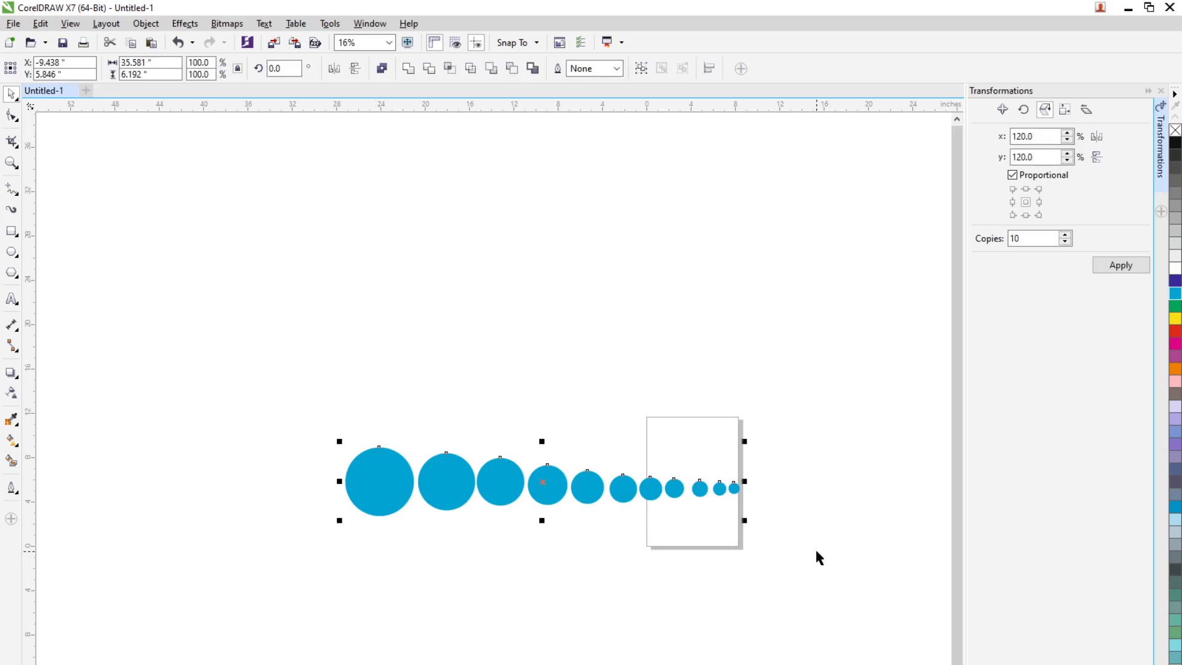
pyautogui.press('Delete')
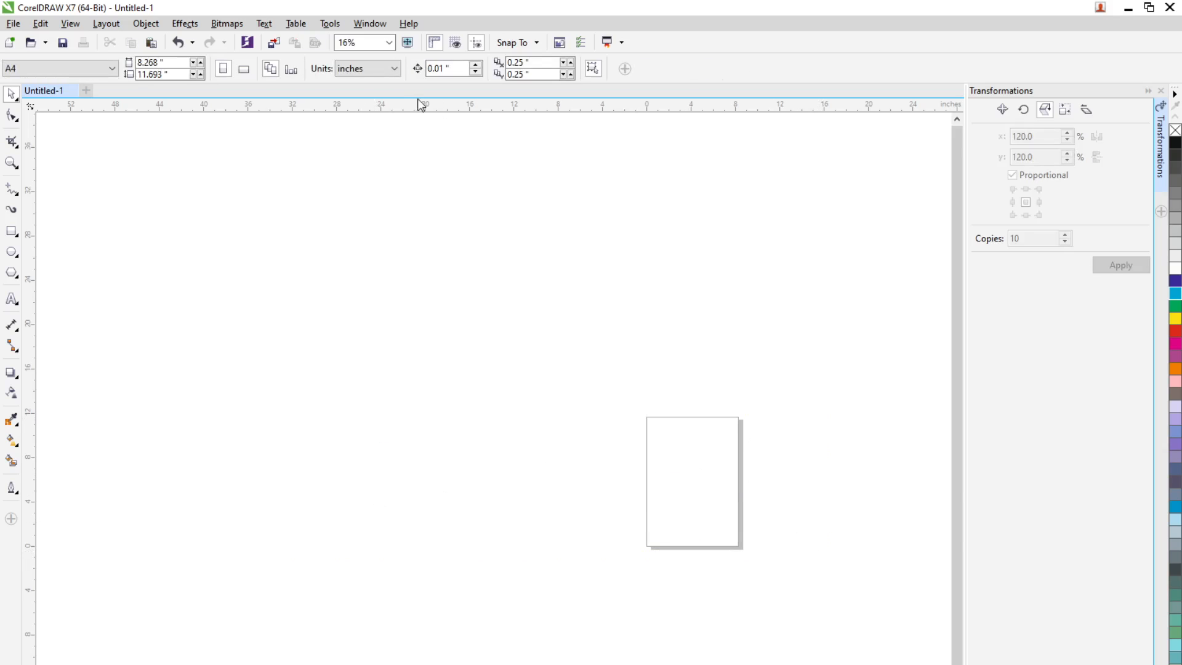
# Draw a rectangle about 2.4 by 3.5 inches on the page, centred at about x 2.96, y 7.01 inches
pyautogui.click(389, 43)
pyautogui.click(375, 62)
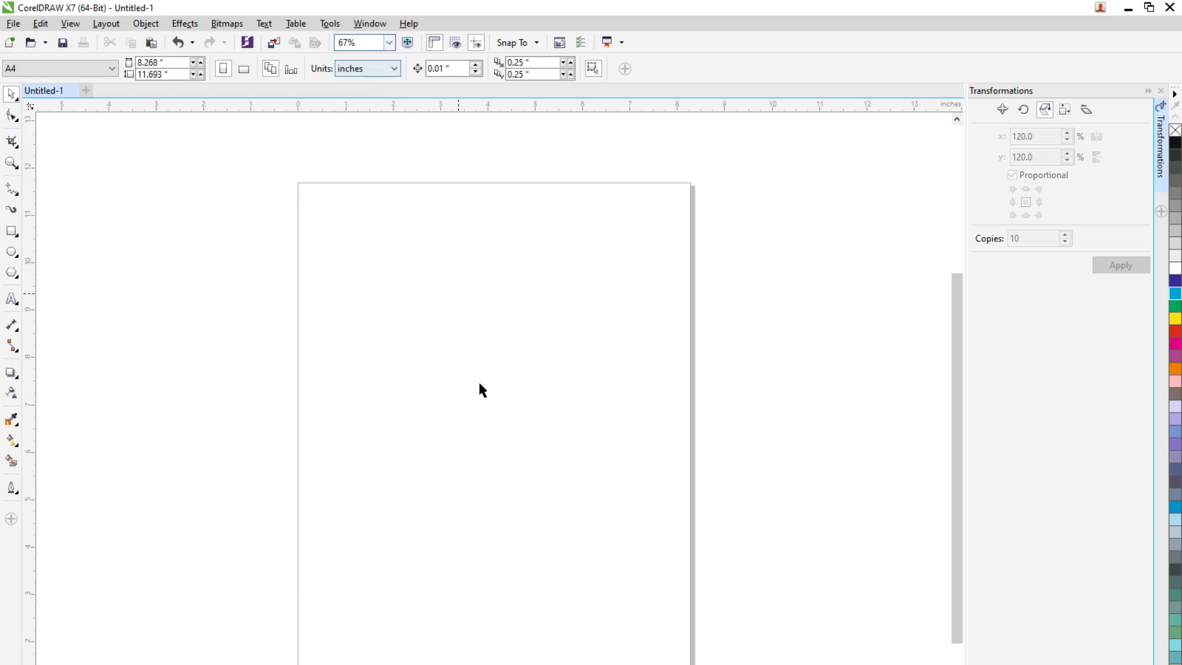
pyautogui.scroll(-1, 477, 379)
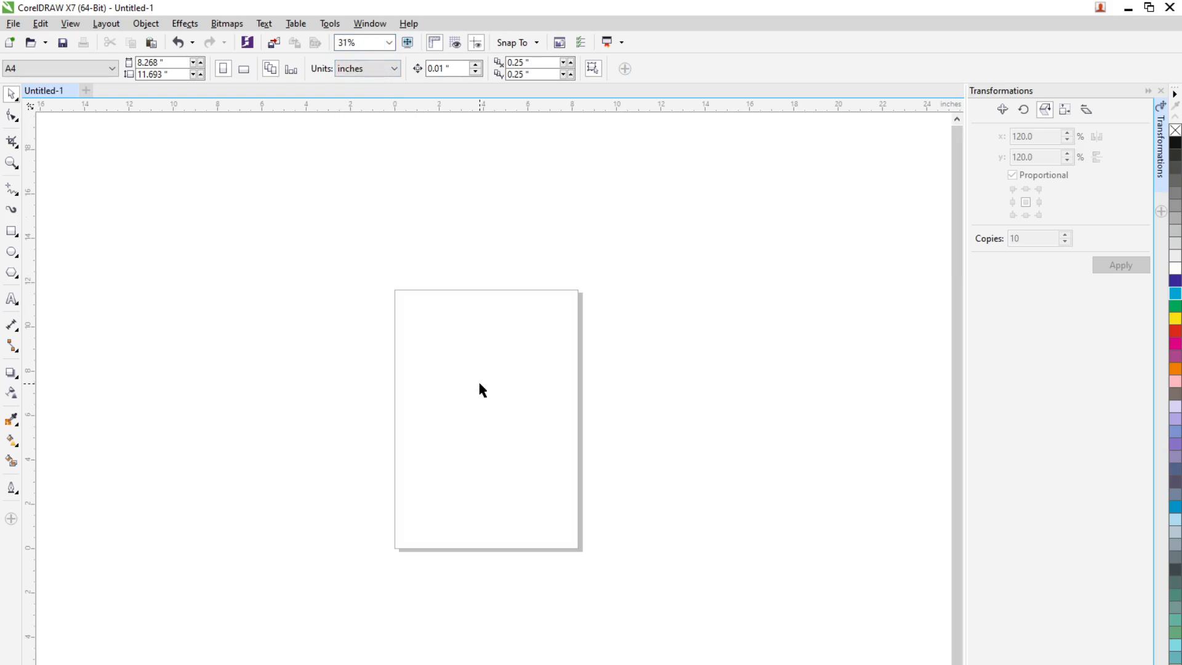
pyautogui.click(11, 231)
pyautogui.moveTo(434, 356); pyautogui.dragTo(488, 432)
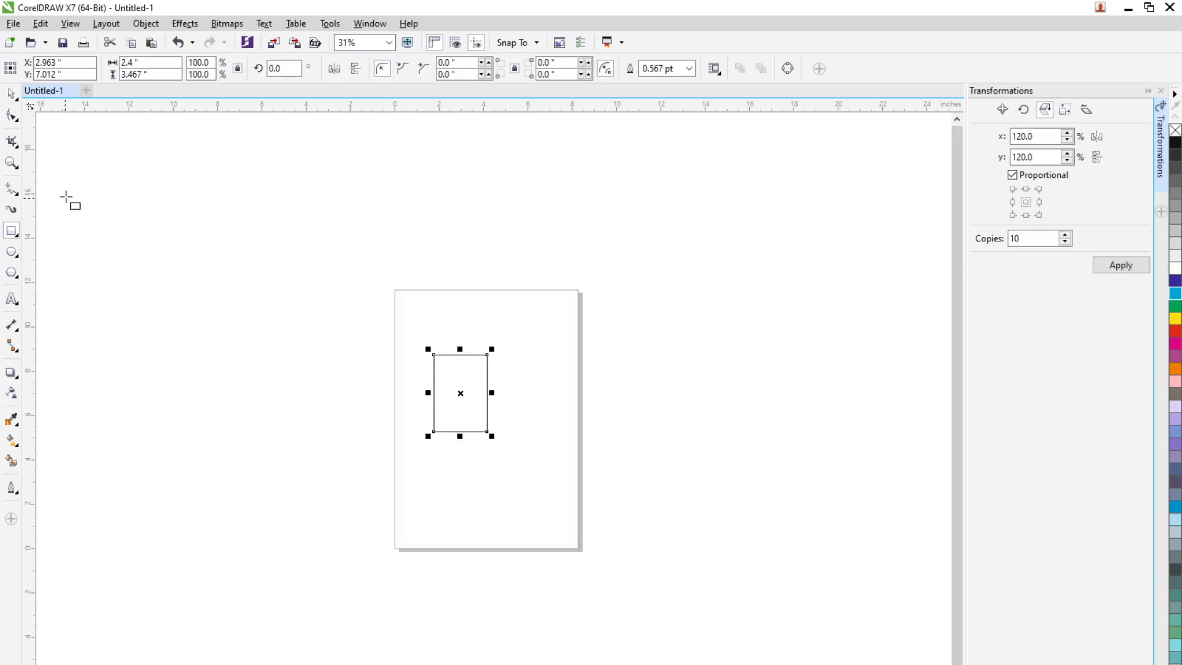
pyautogui.click(11, 93)
# Fill the rectangle with cyan and place a copy beside it, slightly lower, centred at about x 5.56, y 6.2 inches
pyautogui.scroll(1, 431, 363)
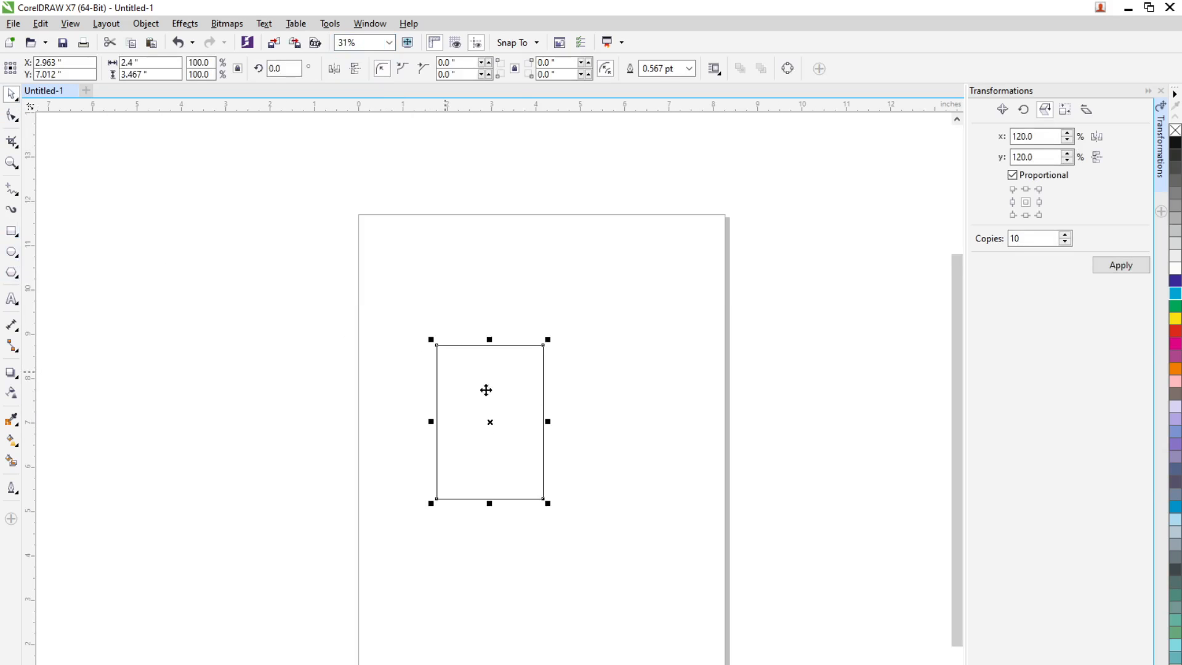
pyautogui.click(1175, 302)
pyautogui.moveTo(527, 449); pyautogui.dragTo(644, 486)
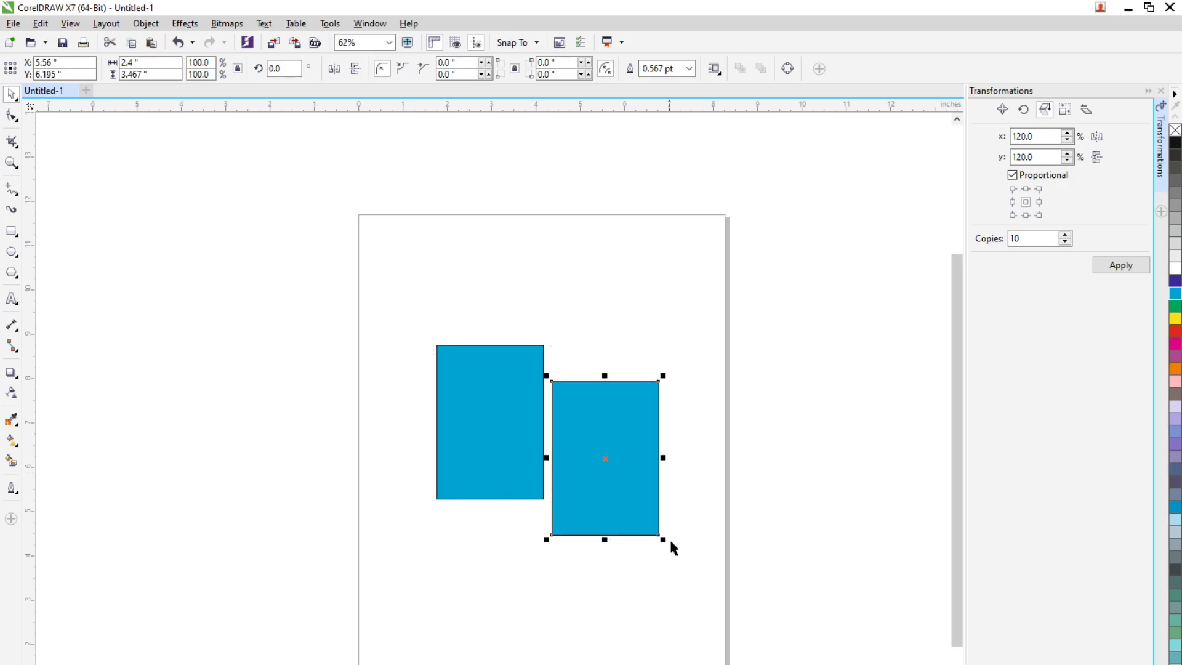
# Resize the original rectangle to 3 by 5 inches and remove its outline
pyautogui.click(454, 367)
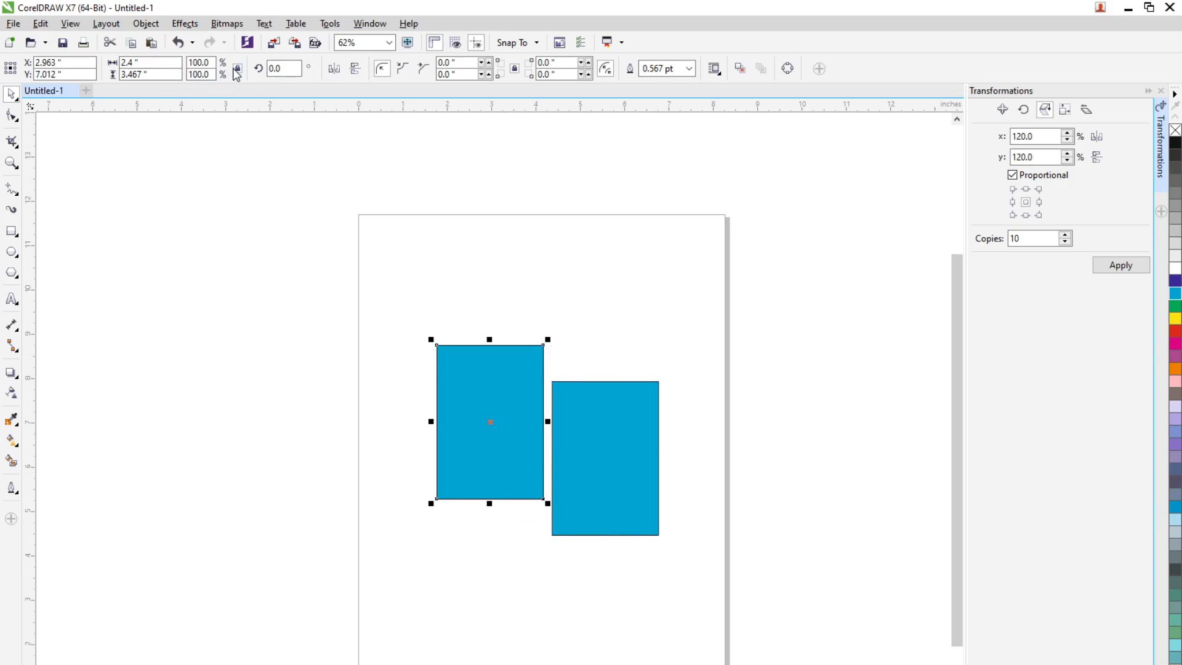
pyautogui.click(160, 64)
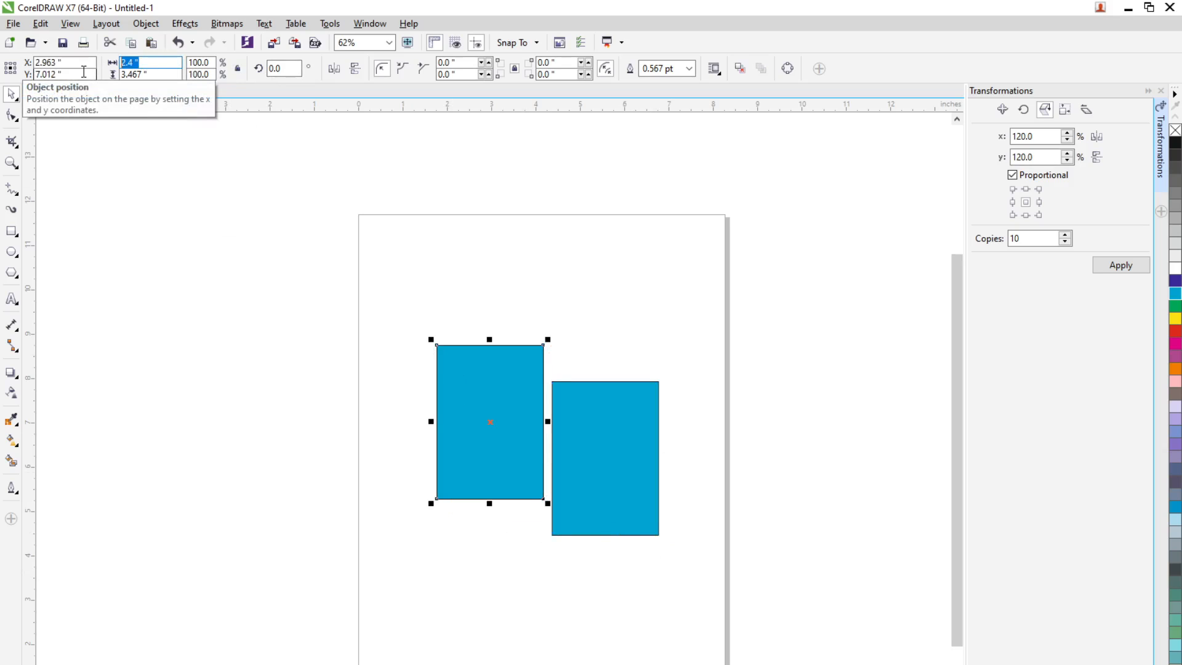
pyautogui.write('3')
pyautogui.press('Tab')
pyautogui.write('5')
pyautogui.press('Return')
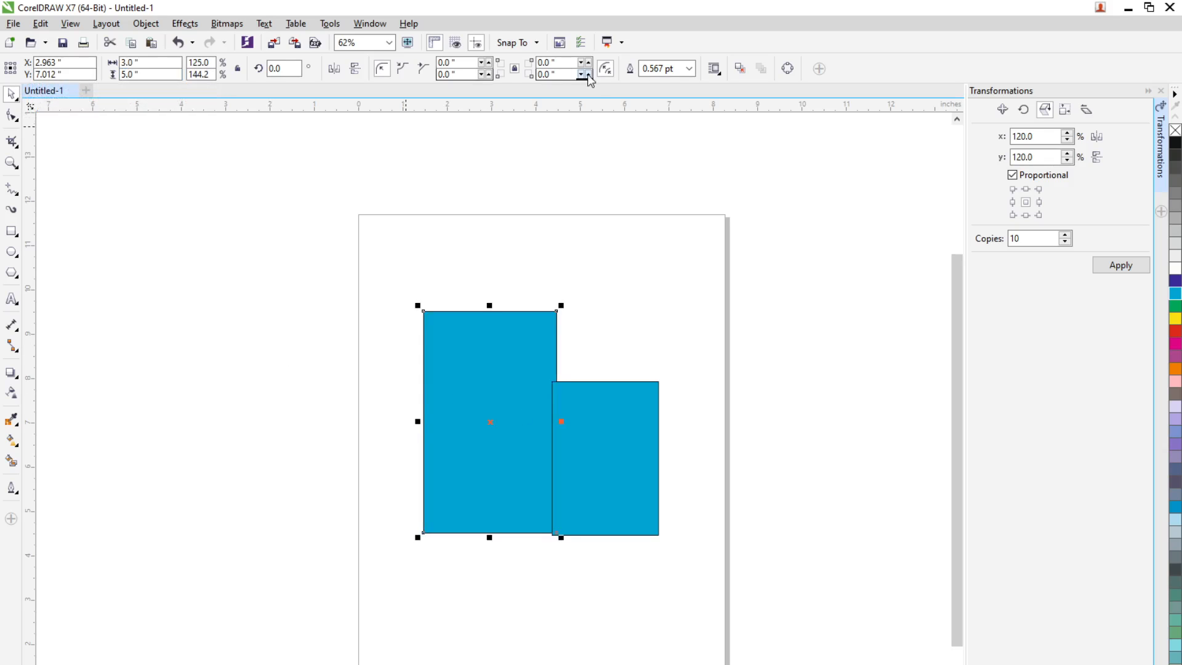
pyautogui.click(689, 69)
pyautogui.click(653, 83)
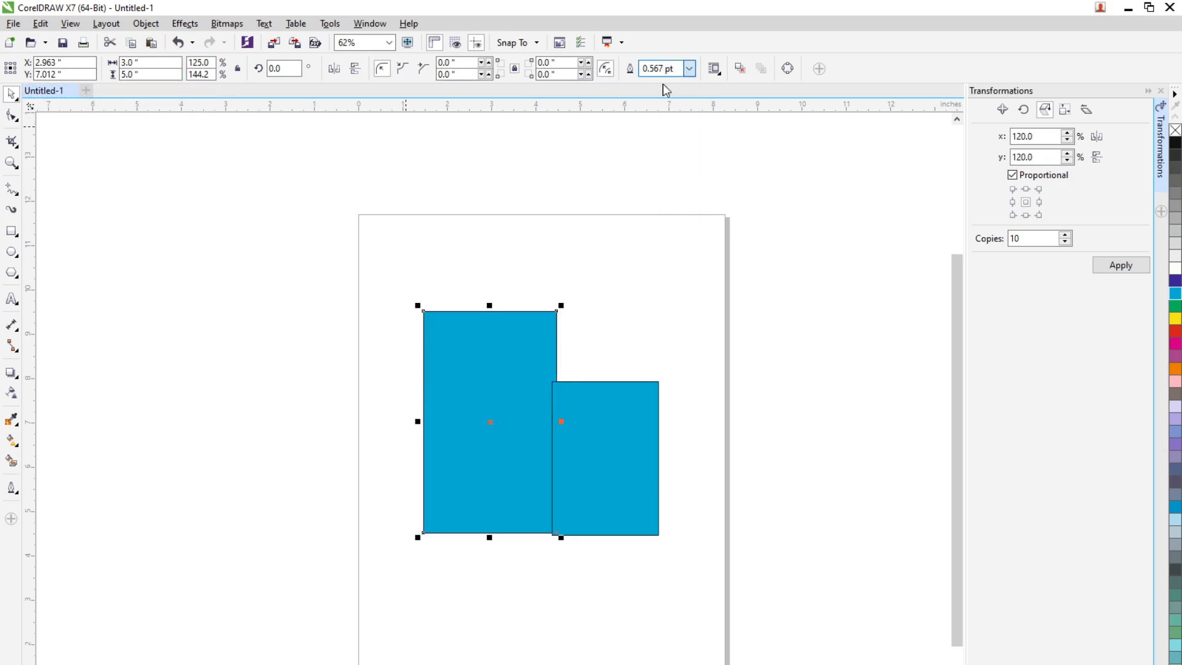
# Resize the copied rectangle to 1 by 2 inches and remove its outline
pyautogui.click(620, 475)
pyautogui.moveTo(154, 63); pyautogui.dragTo(89, 67)
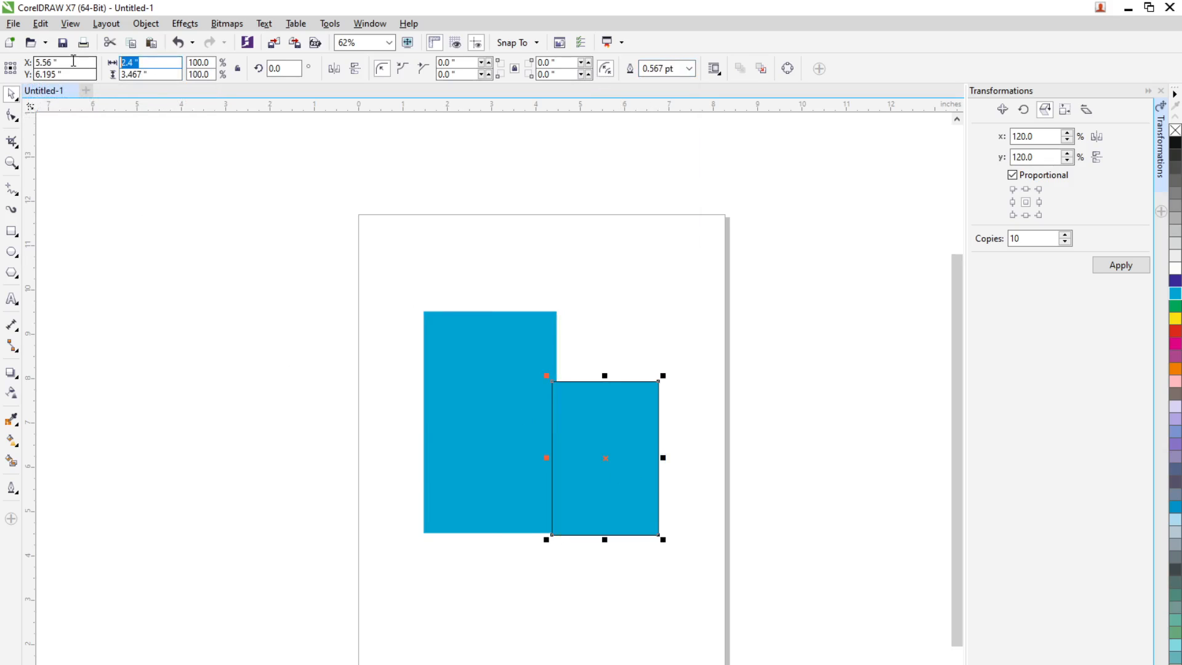
pyautogui.write('1')
pyautogui.press('Tab')
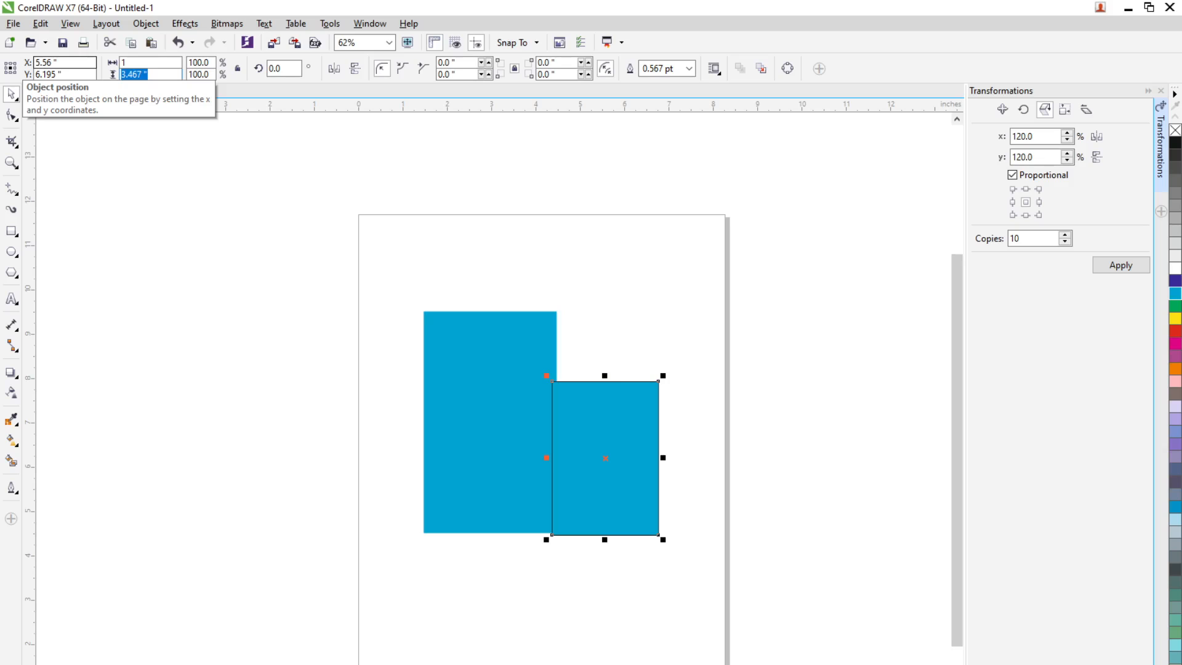
pyautogui.write('2')
pyautogui.press('Return')
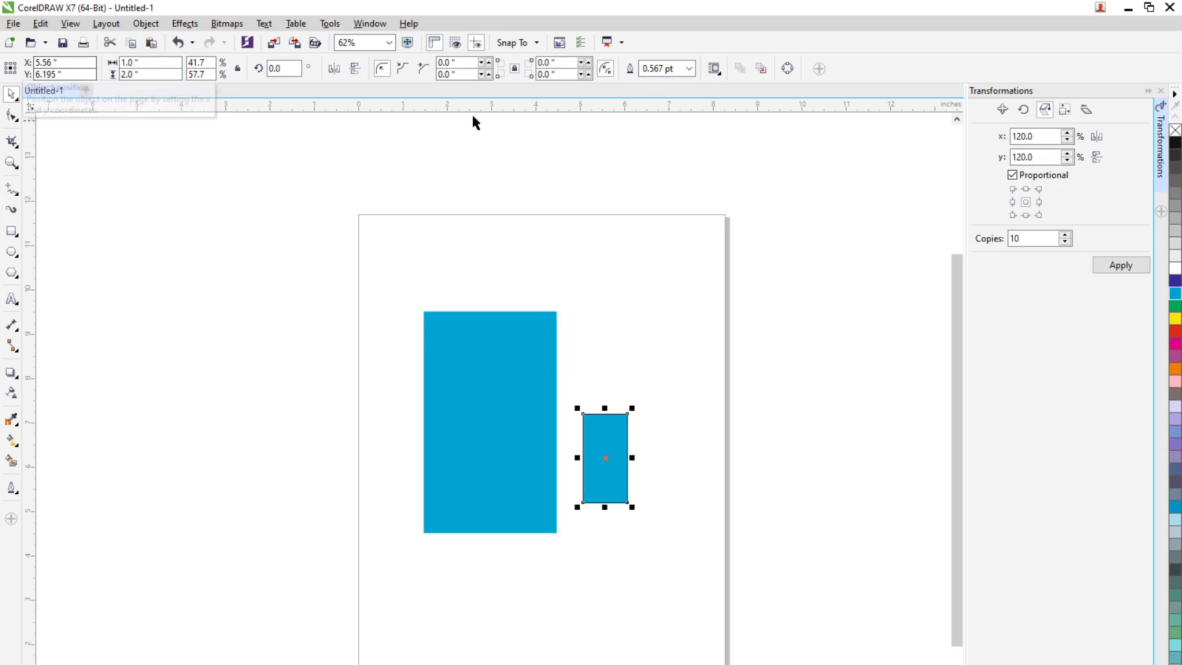
pyautogui.click(688, 70)
pyautogui.click(668, 83)
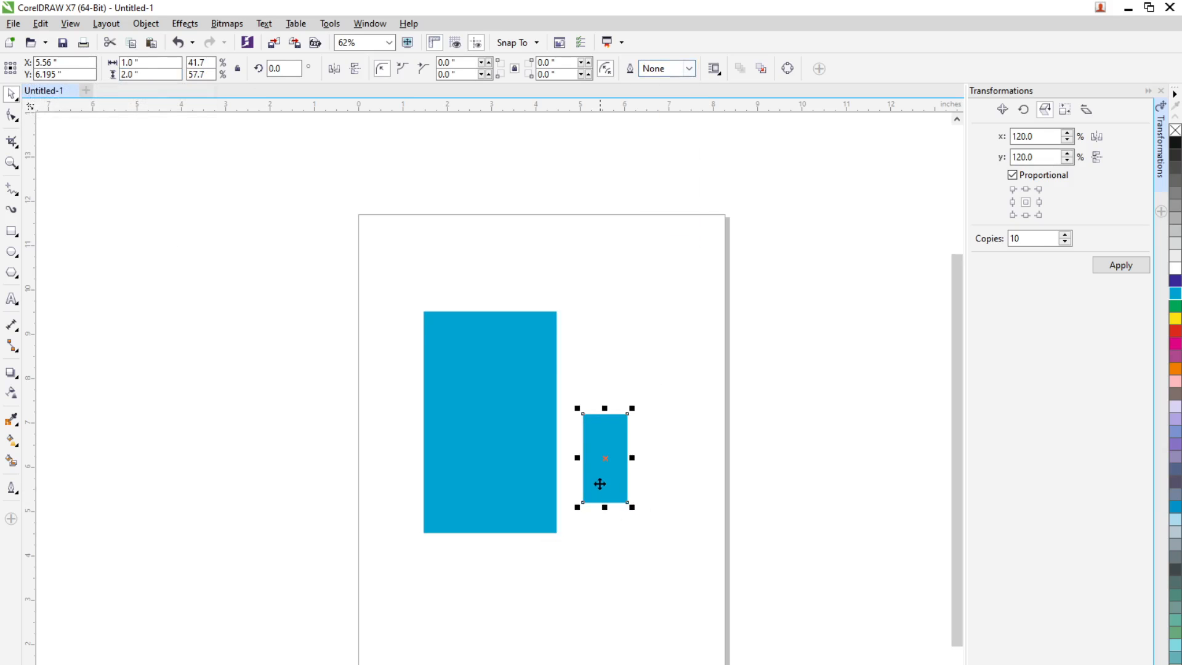
# Centre the small rectangle horizontally in the large one near its bottom edge, at about y 5.8 inches, and fill it with a darker blue
pyautogui.moveTo(601, 483); pyautogui.dragTo(485, 499)
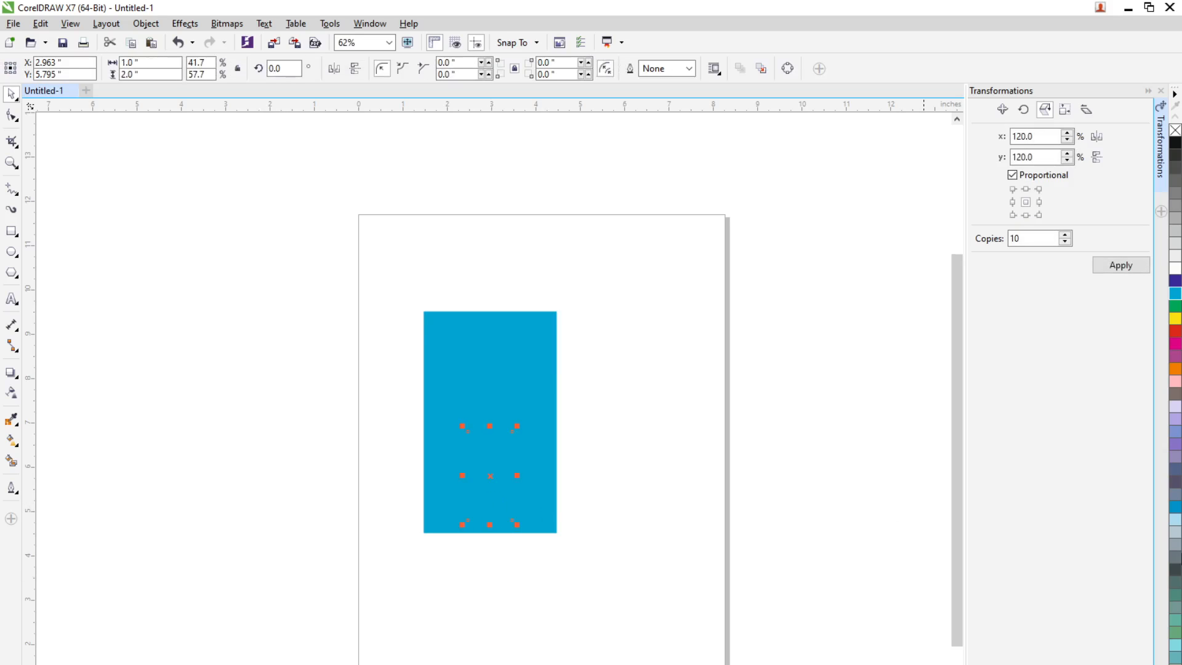
pyautogui.click(1176, 282)
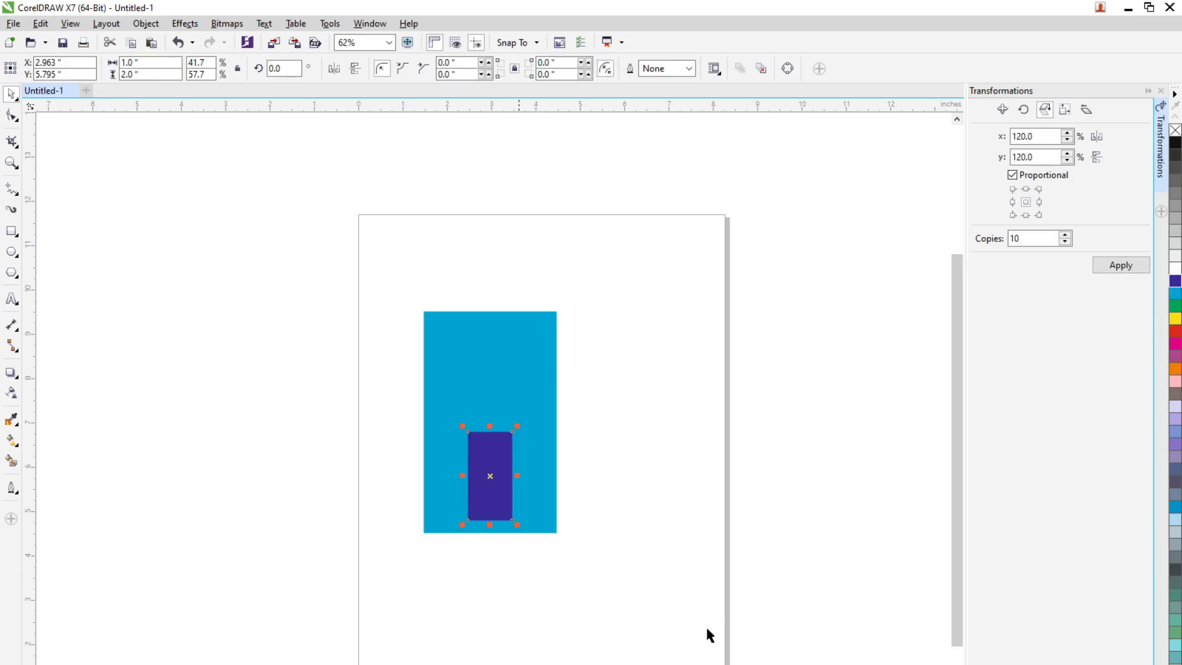
pyautogui.press('Delete')
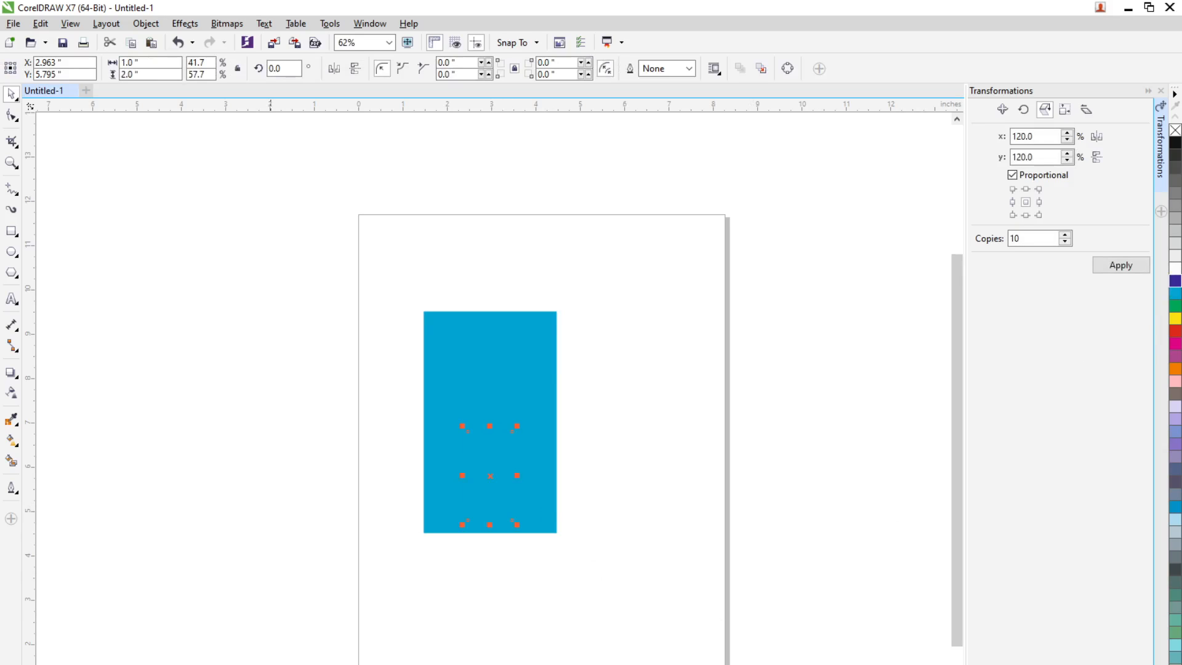
pyautogui.hotkey('shift', 'F11')
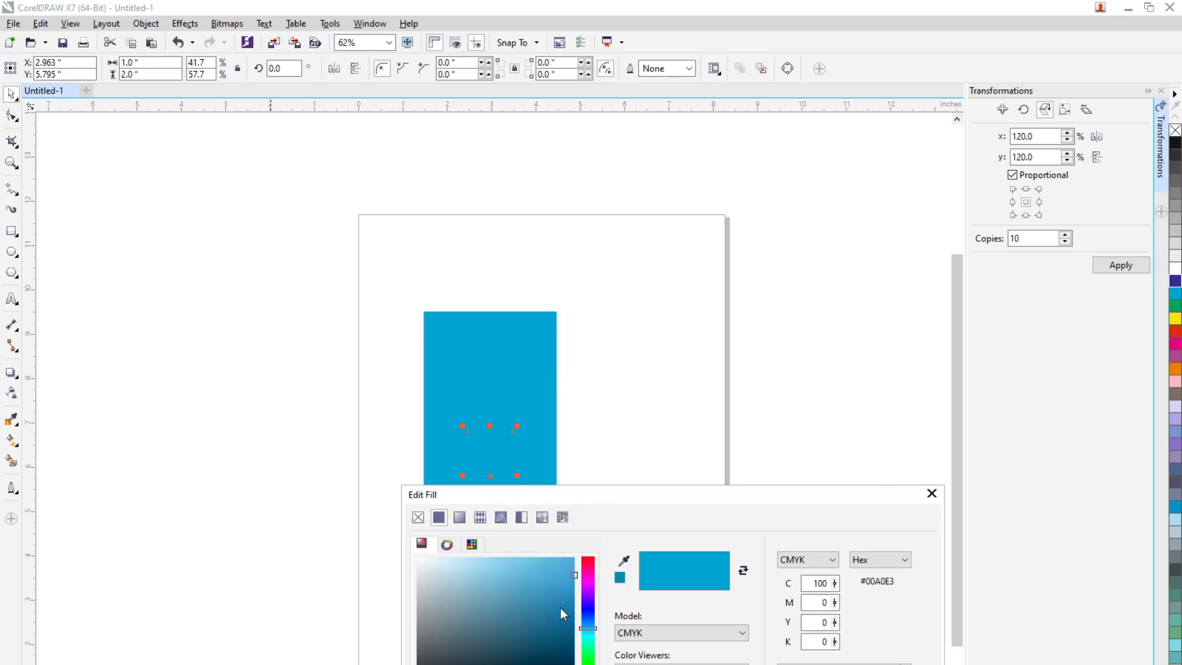
pyautogui.click(564, 612)
pyautogui.press('Return')
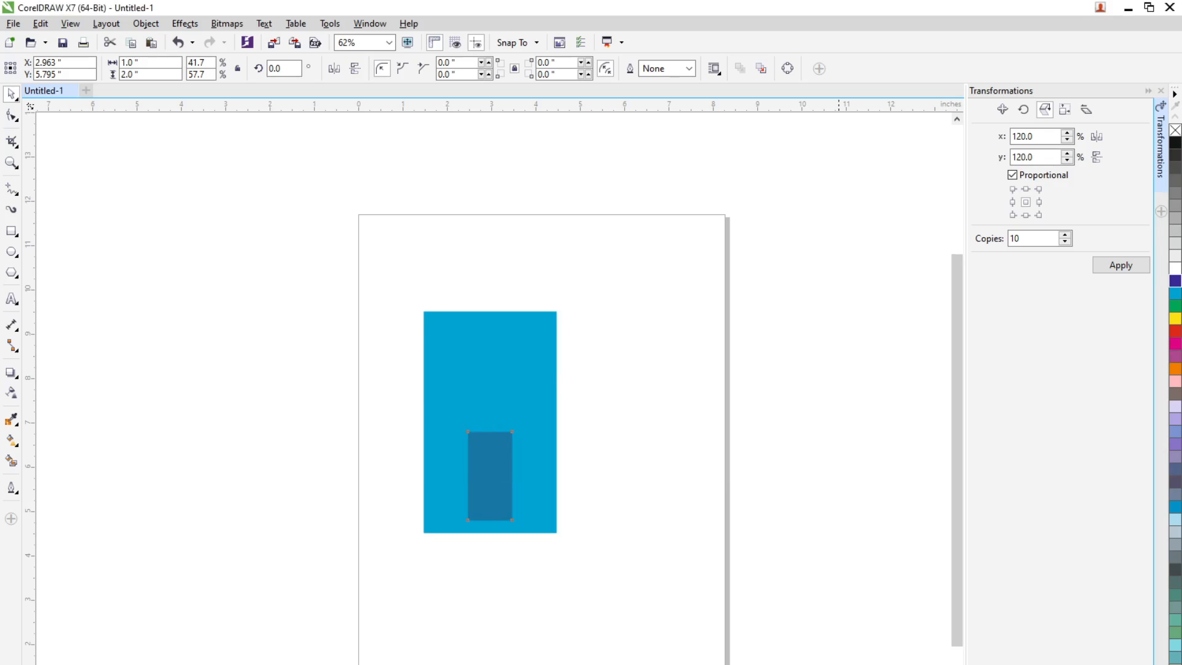
# Move the small rectangle slightly down inside the large one, to about y 5.7 inches, keeping it centred horizontally
pyautogui.click(527, 593)
pyautogui.scroll(2, 465, 490)
pyautogui.click(501, 481)
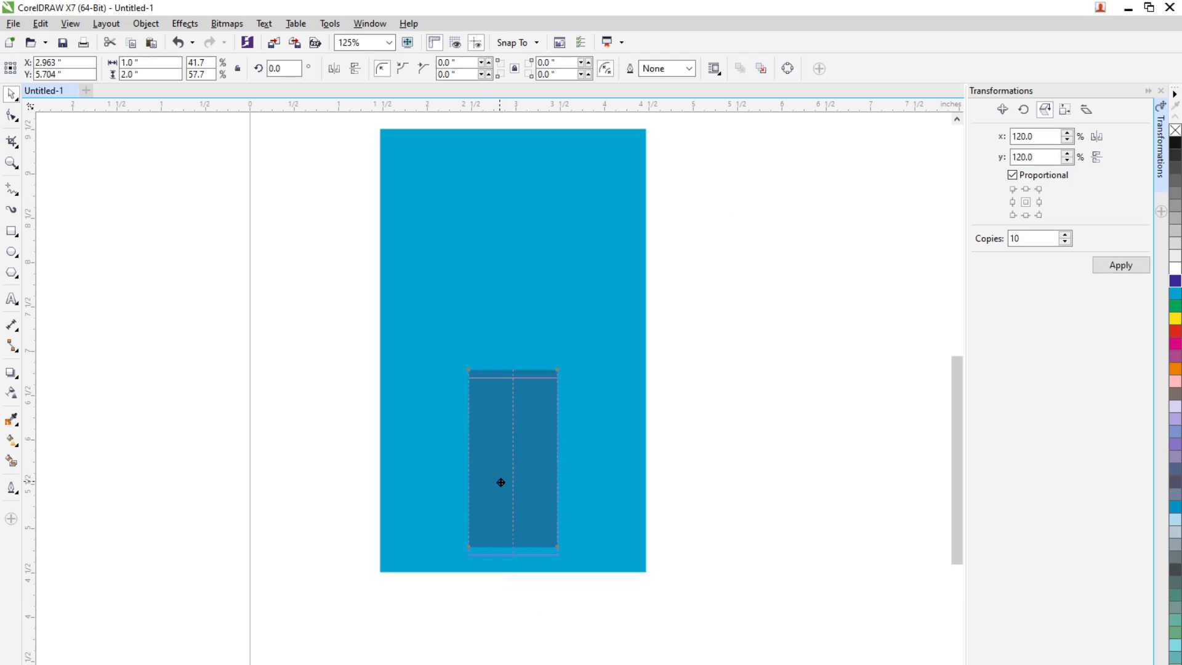
pyautogui.moveTo(500, 483); pyautogui.dragTo(501, 489)
# Give the small rectangle a 3.0 pt outline
pyautogui.click(688, 68)
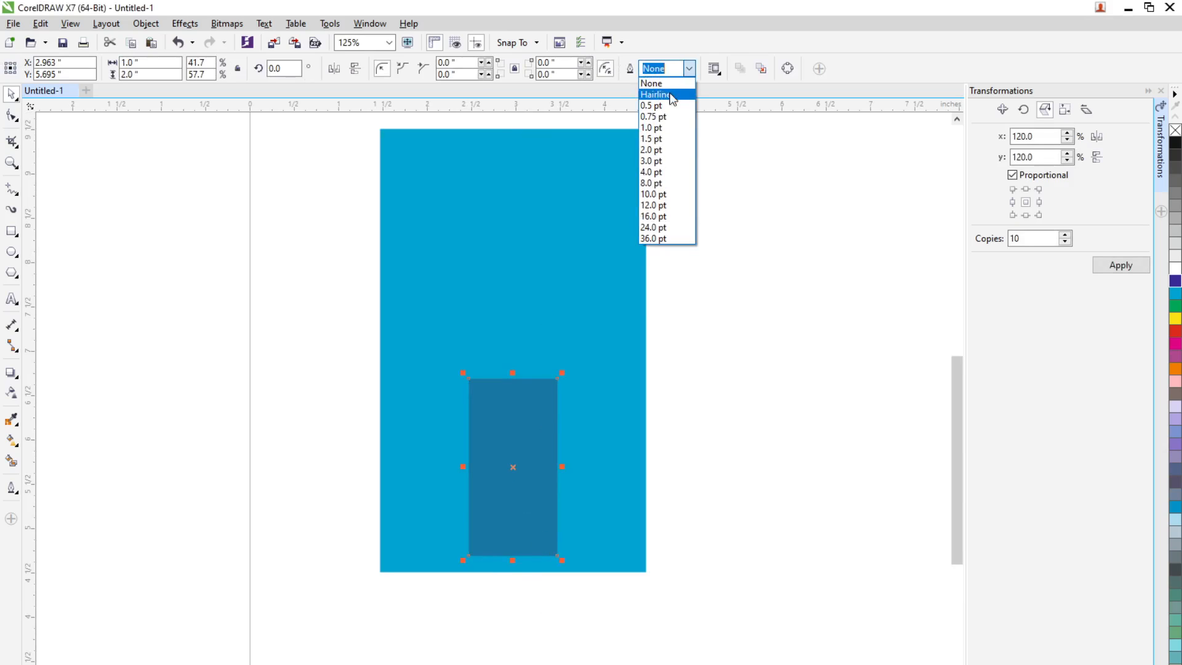
pyautogui.click(653, 183)
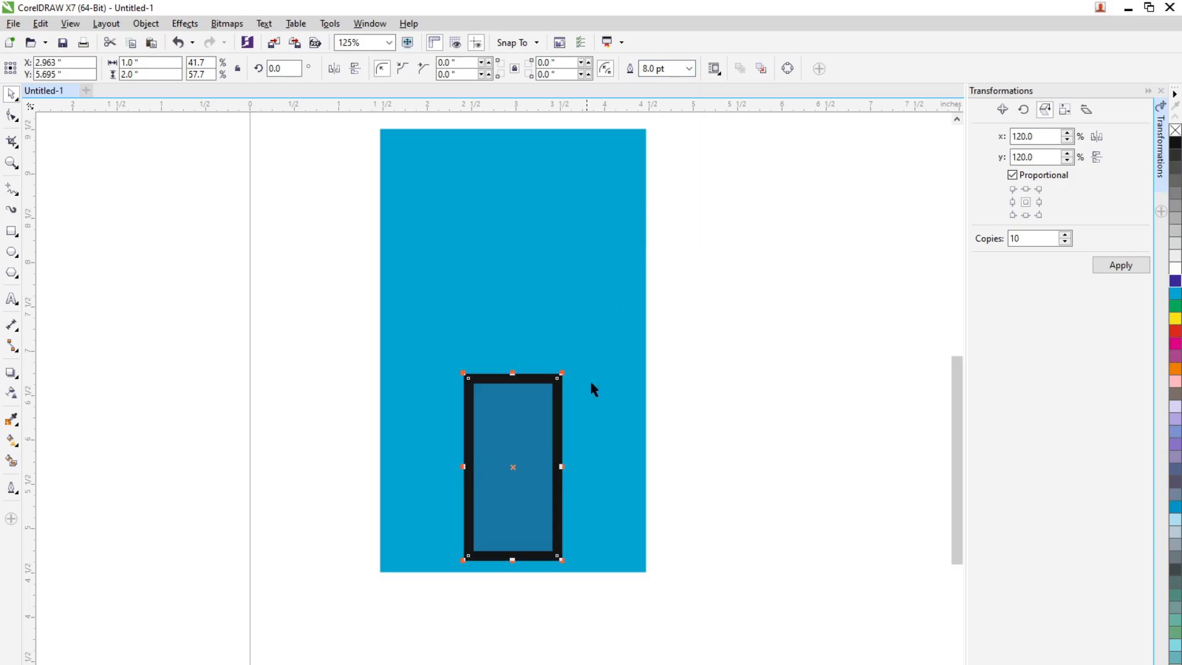
pyautogui.click(689, 69)
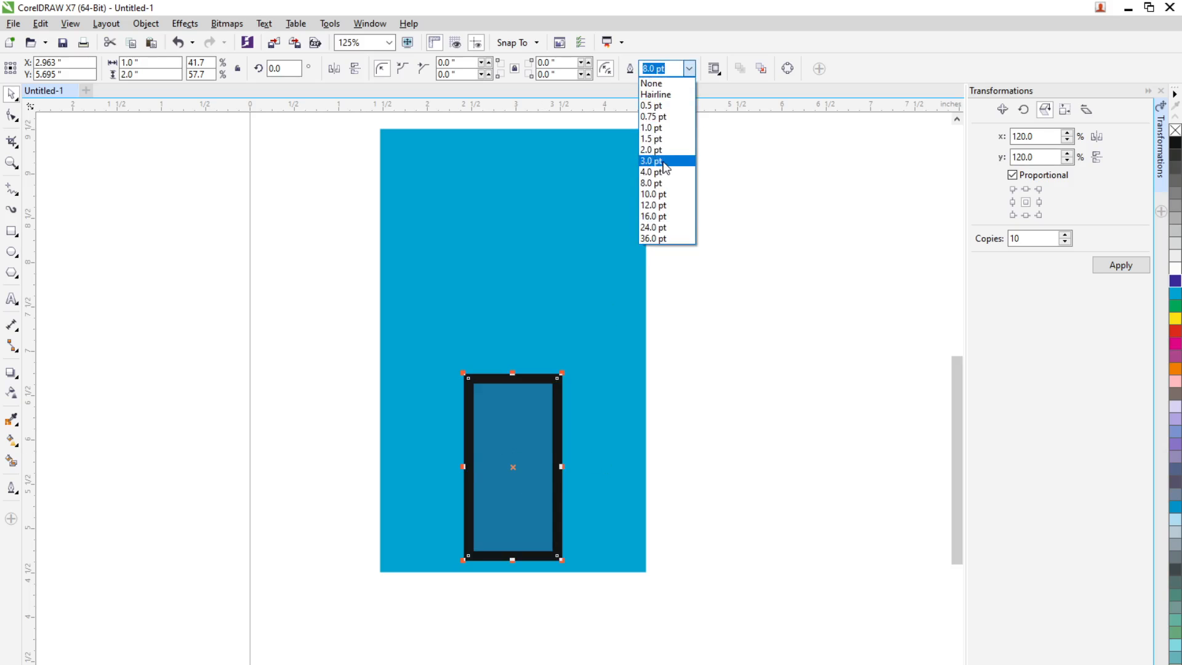
pyautogui.click(653, 161)
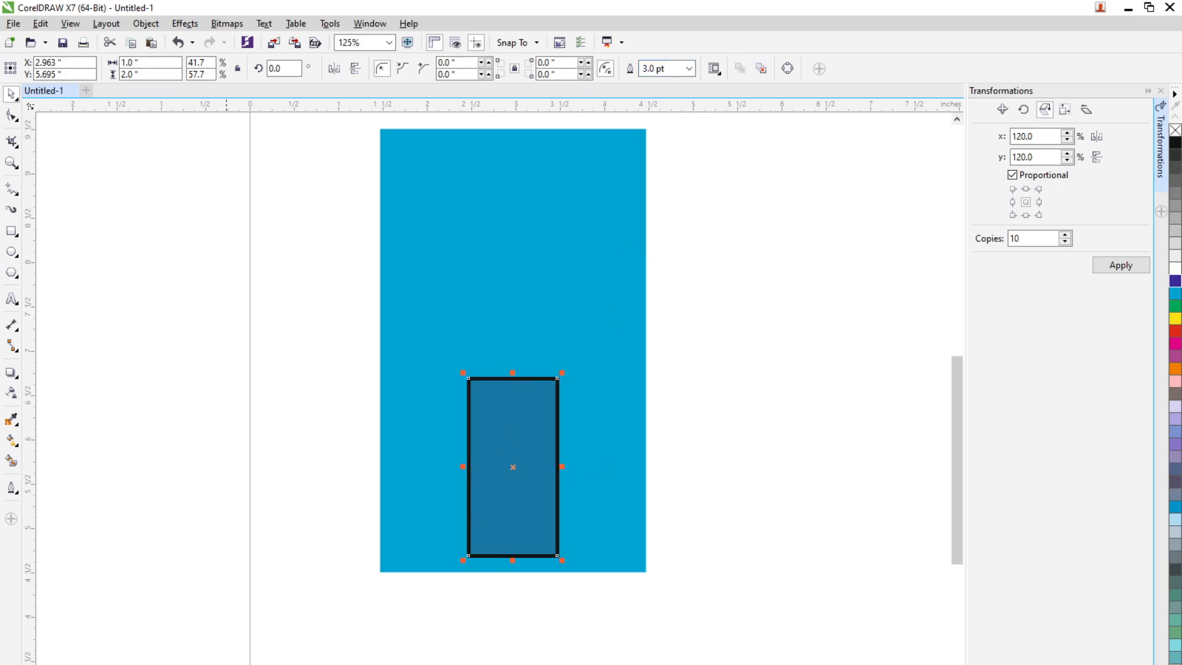
# Set the small rectangle's outline colour to a dark blue of C 92, M 44, Y 16, K 46 and deselect it
pyautogui.press('F12')
pyautogui.click(519, 301)
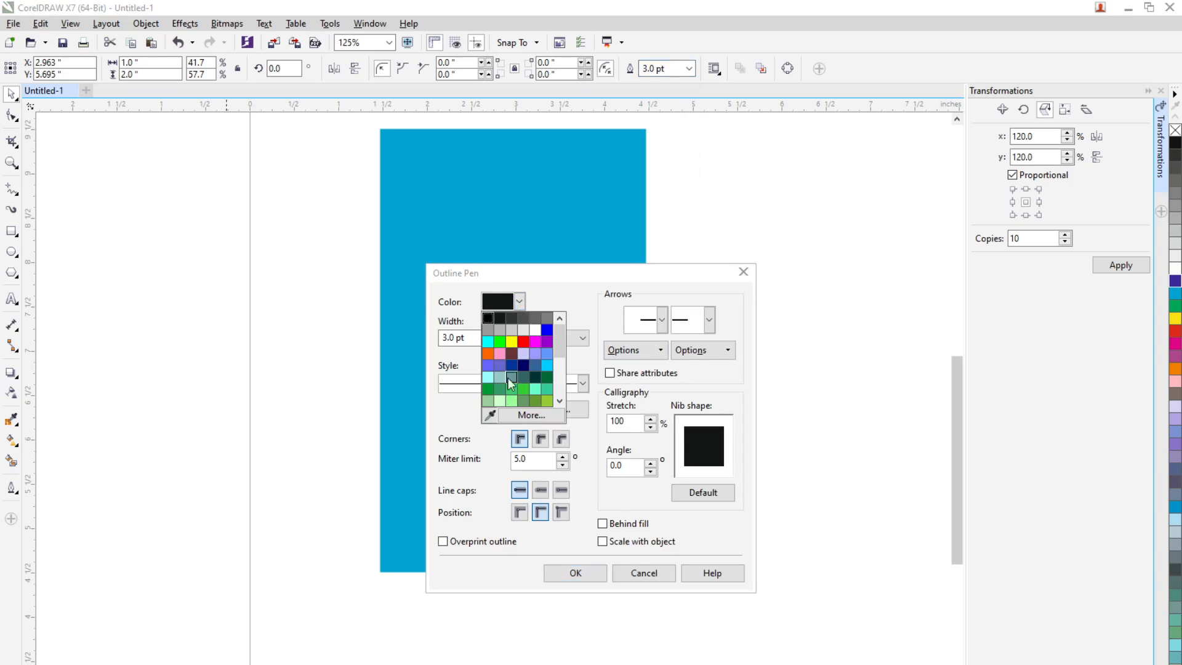
pyautogui.click(491, 416)
pyautogui.click(413, 310)
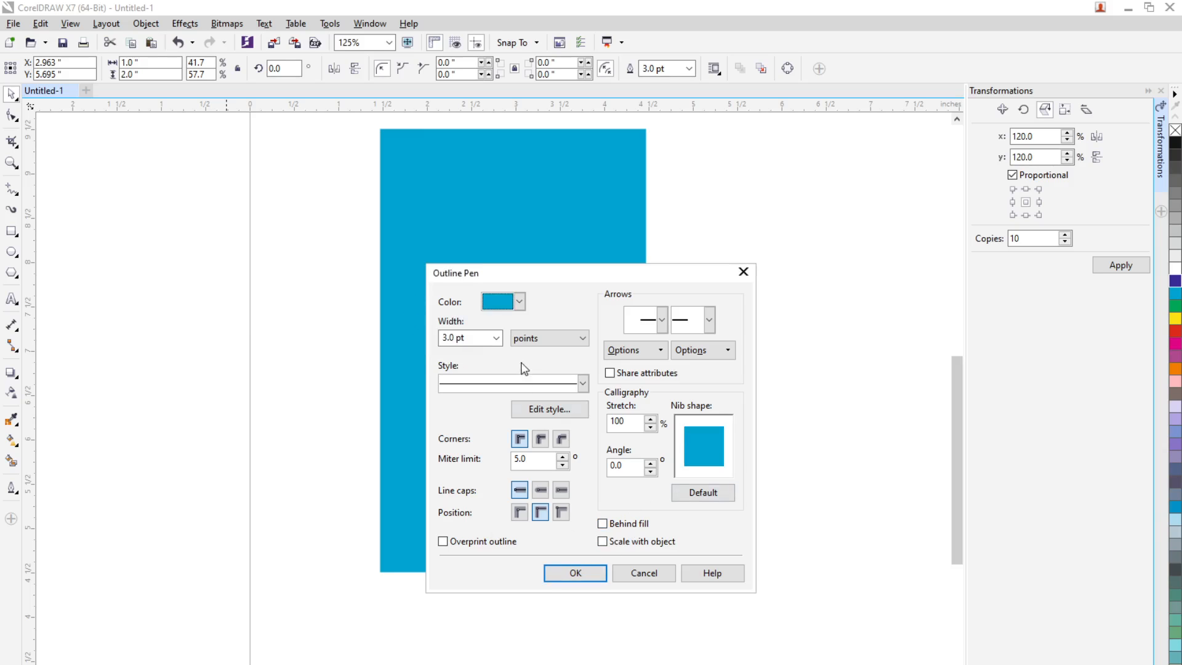
pyautogui.click(518, 302)
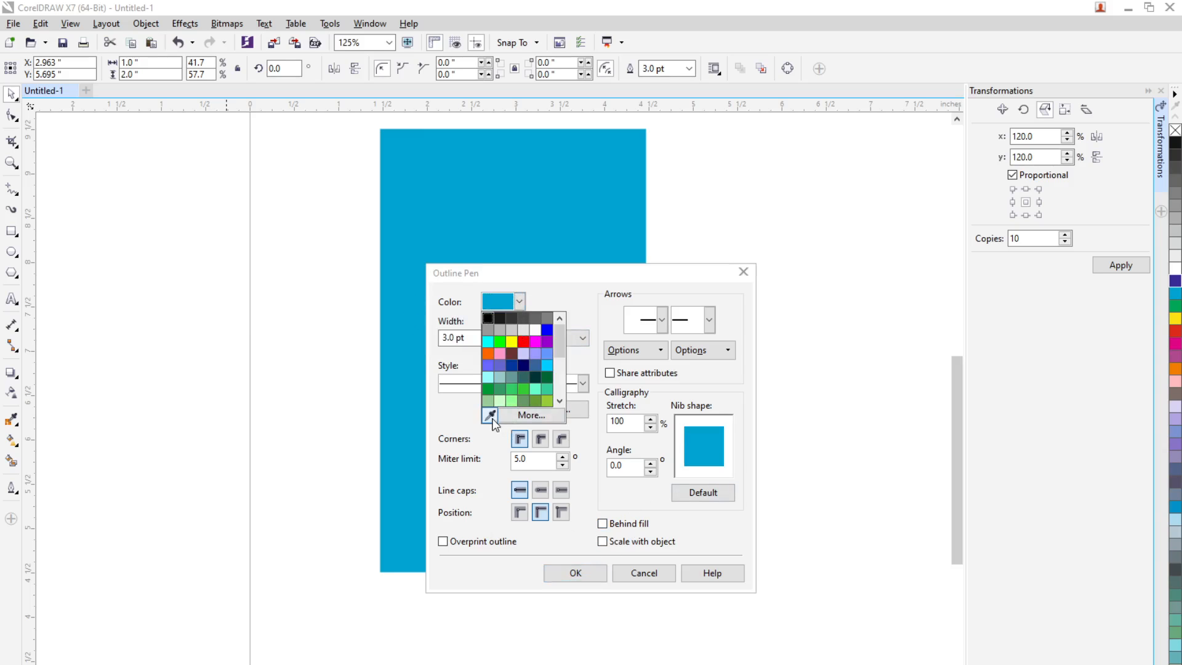
pyautogui.click(531, 415)
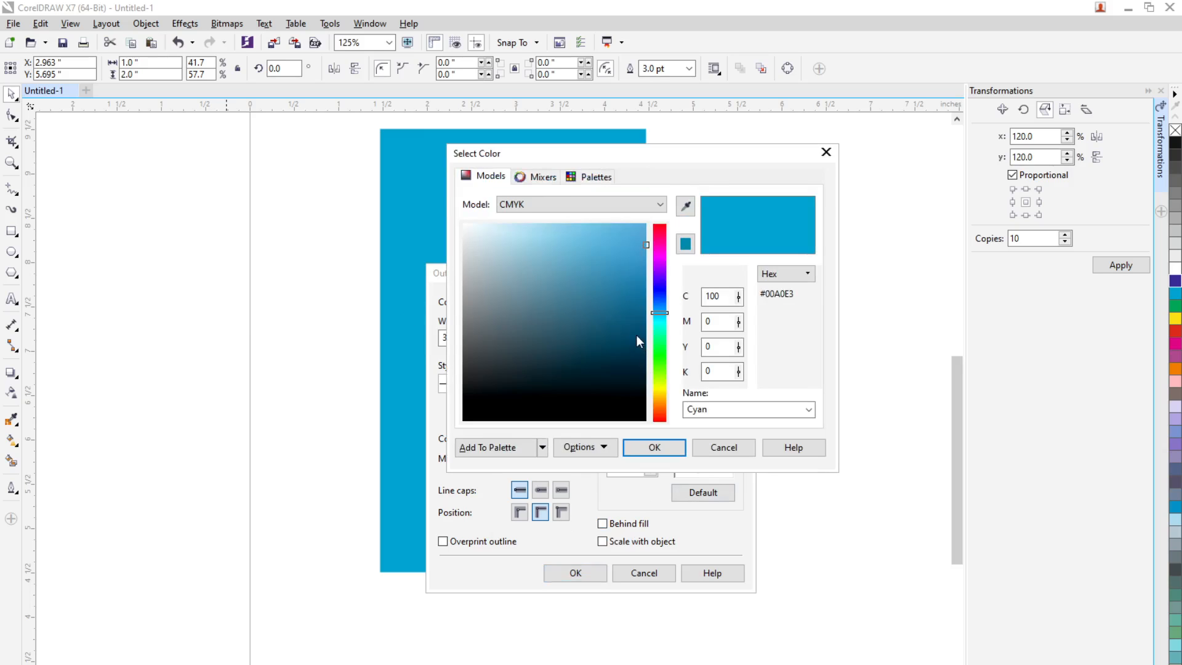
pyautogui.moveTo(636, 335); pyautogui.dragTo(636, 332)
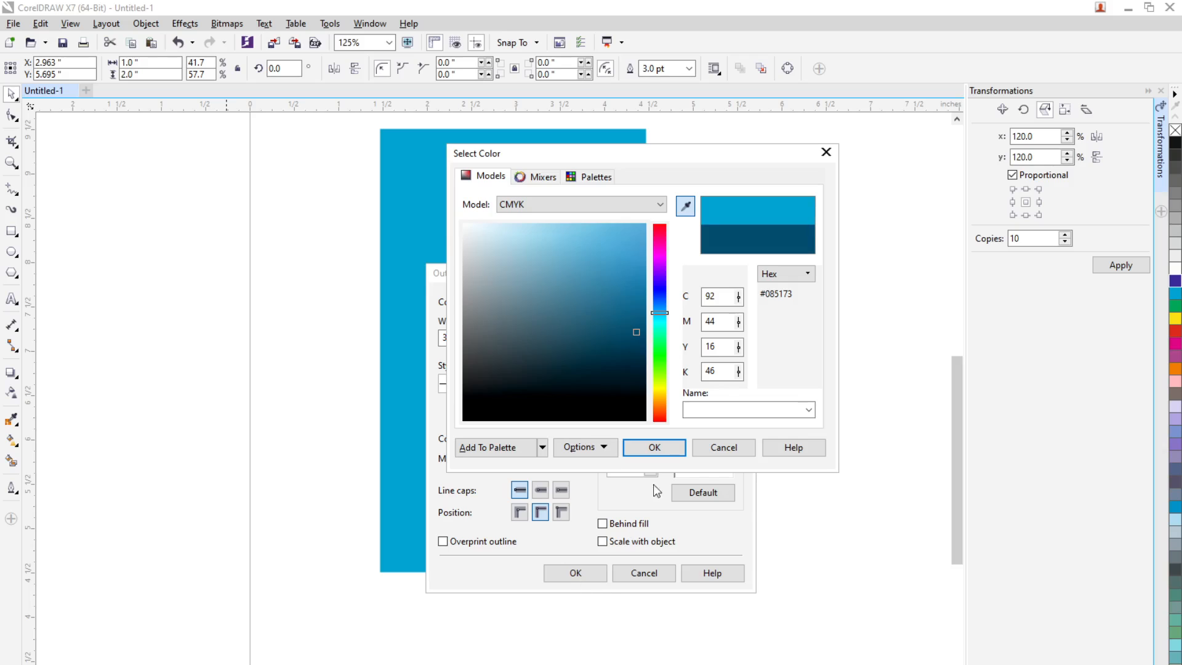
pyautogui.click(655, 448)
pyautogui.click(575, 573)
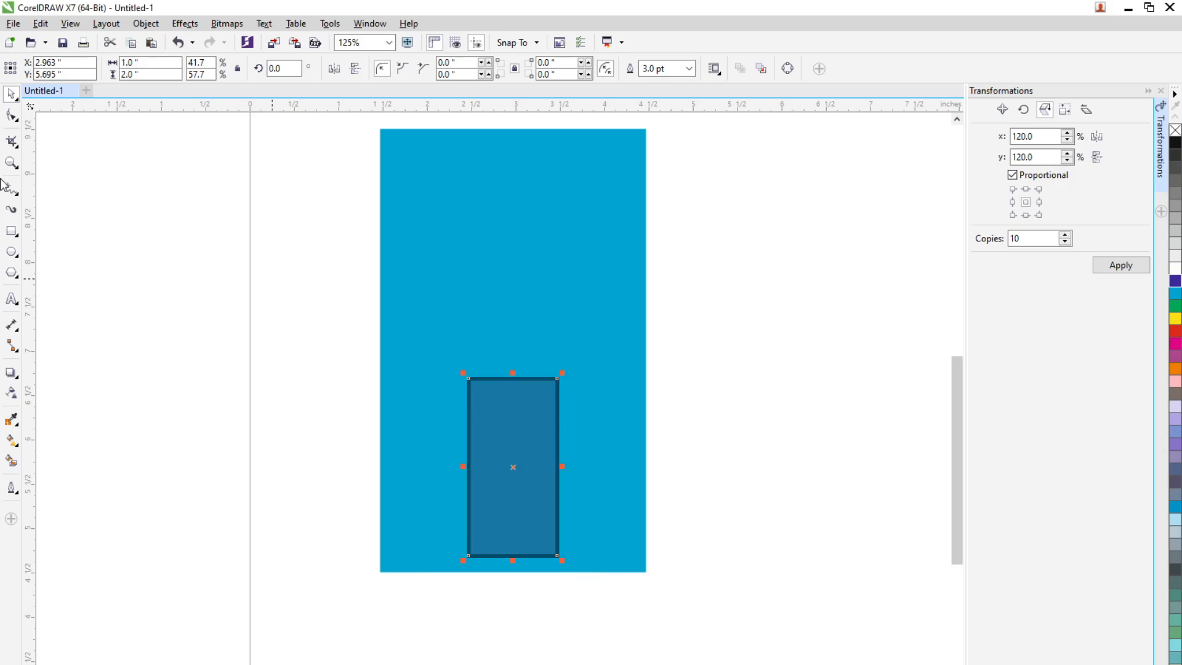
pyautogui.press('Escape')
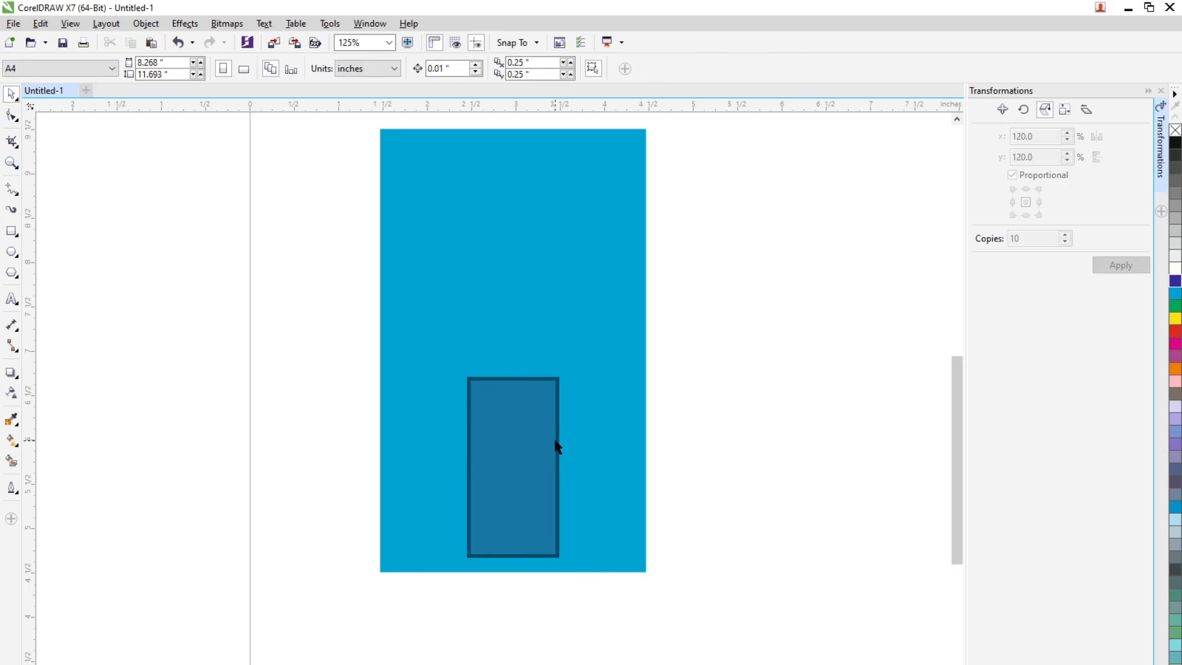
# Draw a straight 2 inch vertical line down the middle of the small rectangle, from its upper edge to its lower edge
pyautogui.scroll(2, 522, 441)
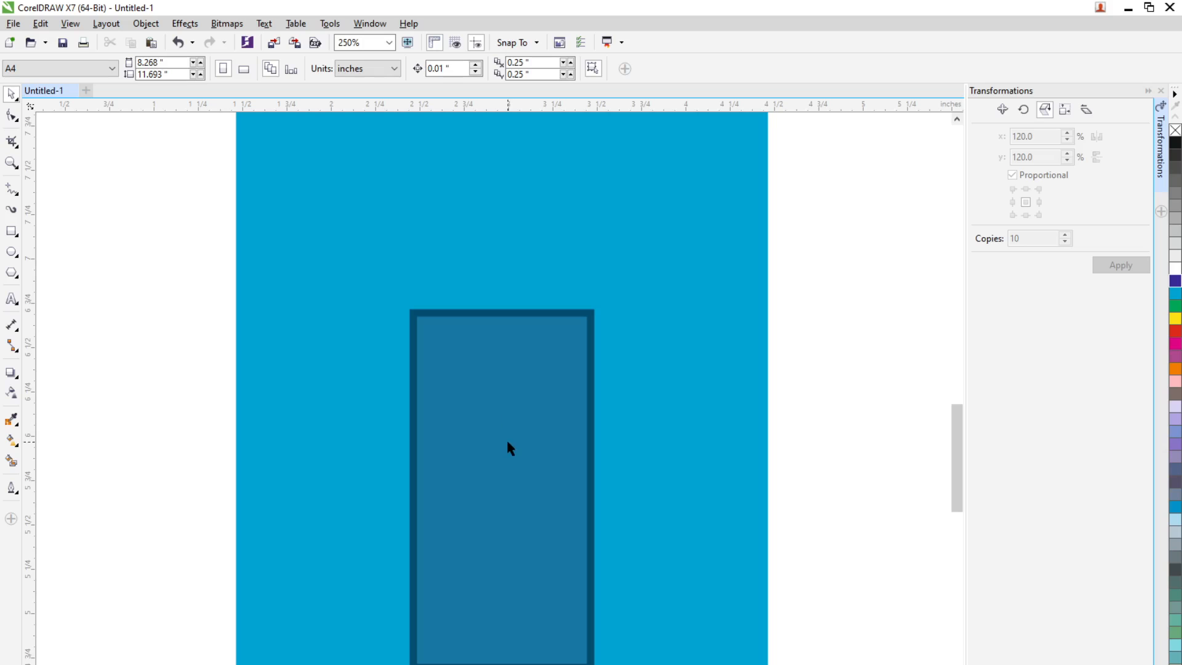
pyautogui.click(14, 192)
pyautogui.click(69, 204)
pyautogui.moveTo(500, 313); pyautogui.dragTo(501, 663)
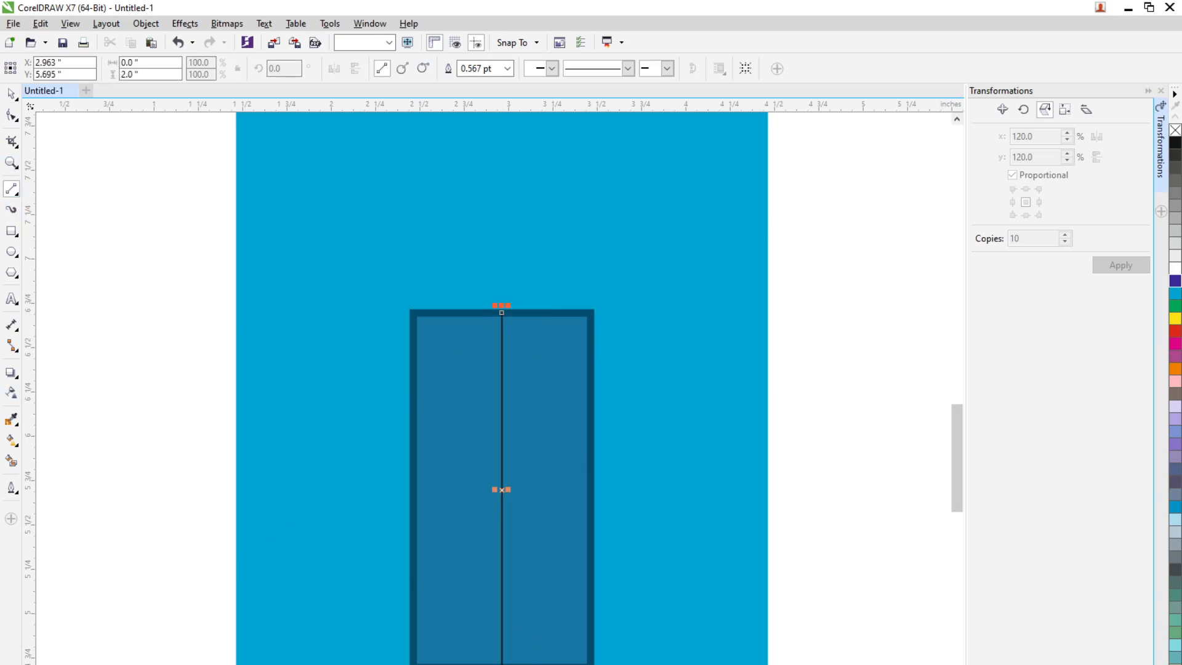
pyautogui.press('space')
pyautogui.click(799, 475)
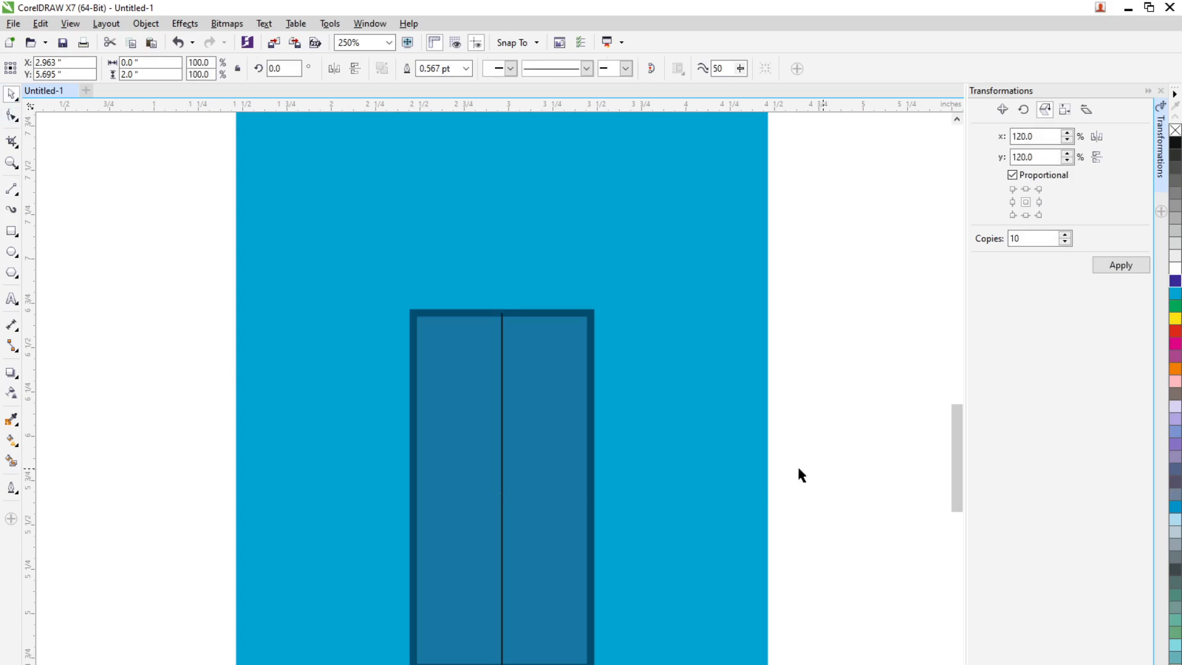
# Draw a horizontal line about 0.2 inch long across the vertical door line and centre it there at about y 5.65 inches
pyautogui.click(501, 502)
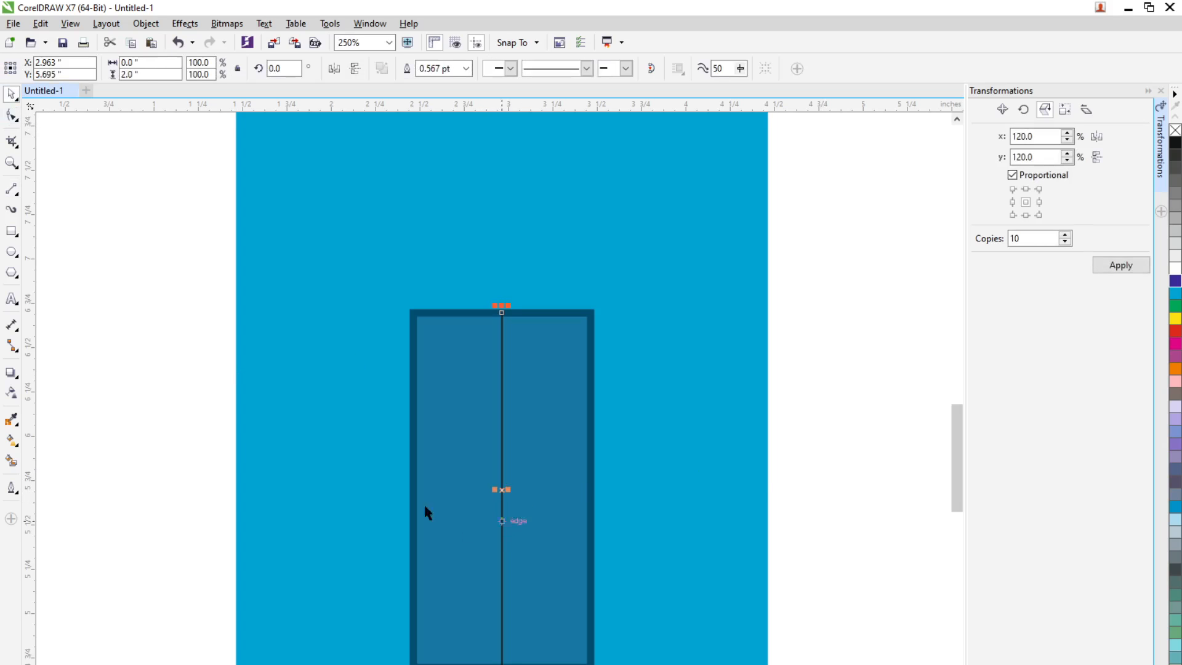
pyautogui.click(11, 189)
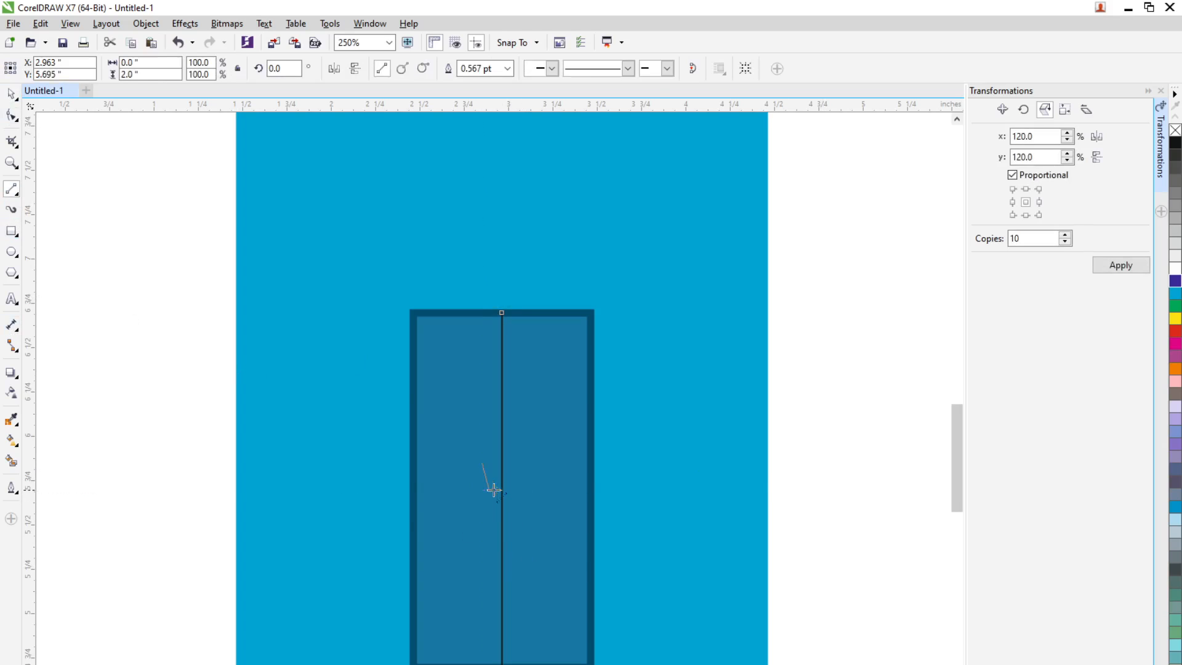
pyautogui.moveTo(494, 490); pyautogui.dragTo(517, 463)
pyautogui.click(11, 93)
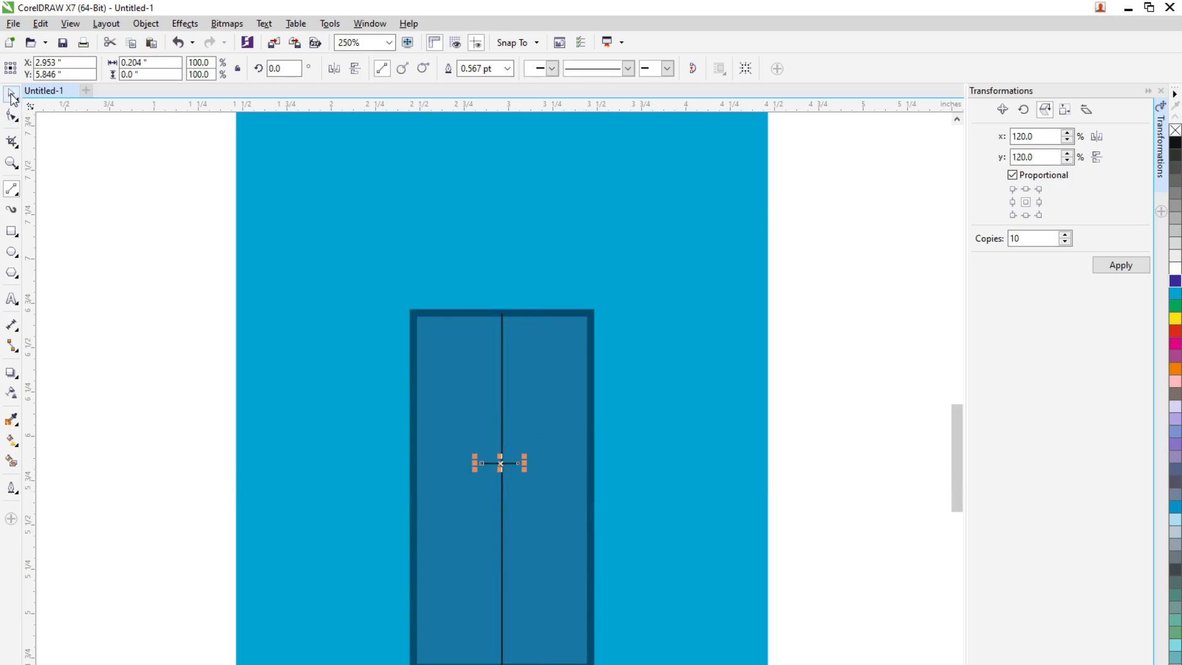
pyautogui.click(68, 368)
pyautogui.scroll(2, 444, 464)
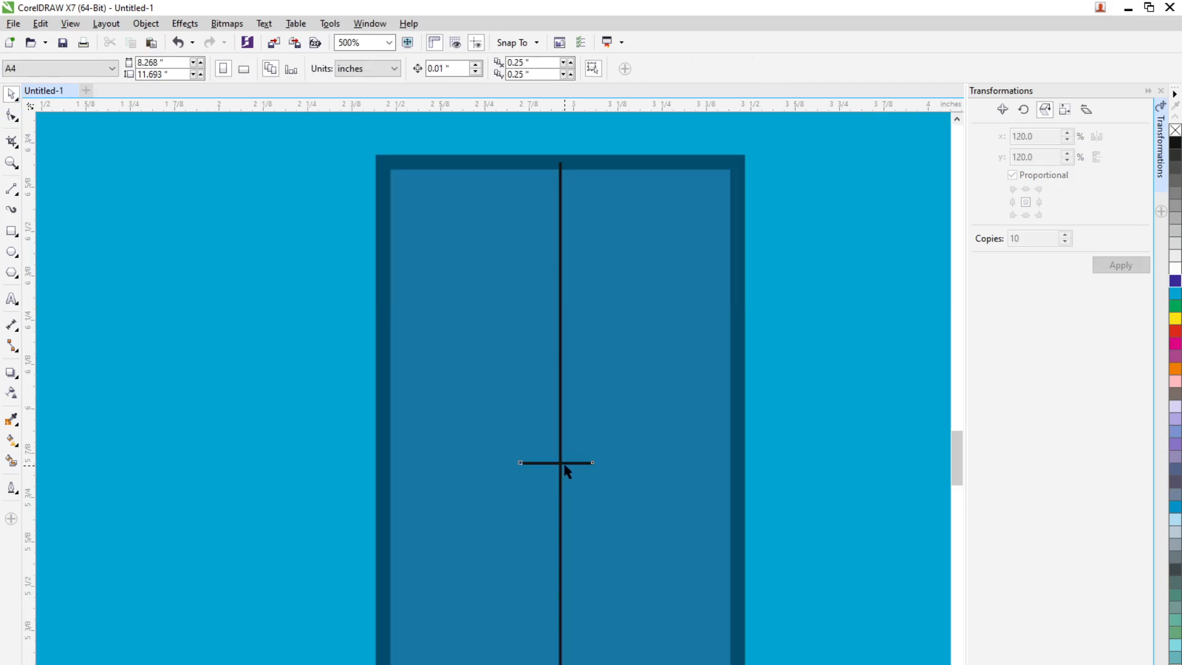
pyautogui.moveTo(567, 471); pyautogui.dragTo(595, 545)
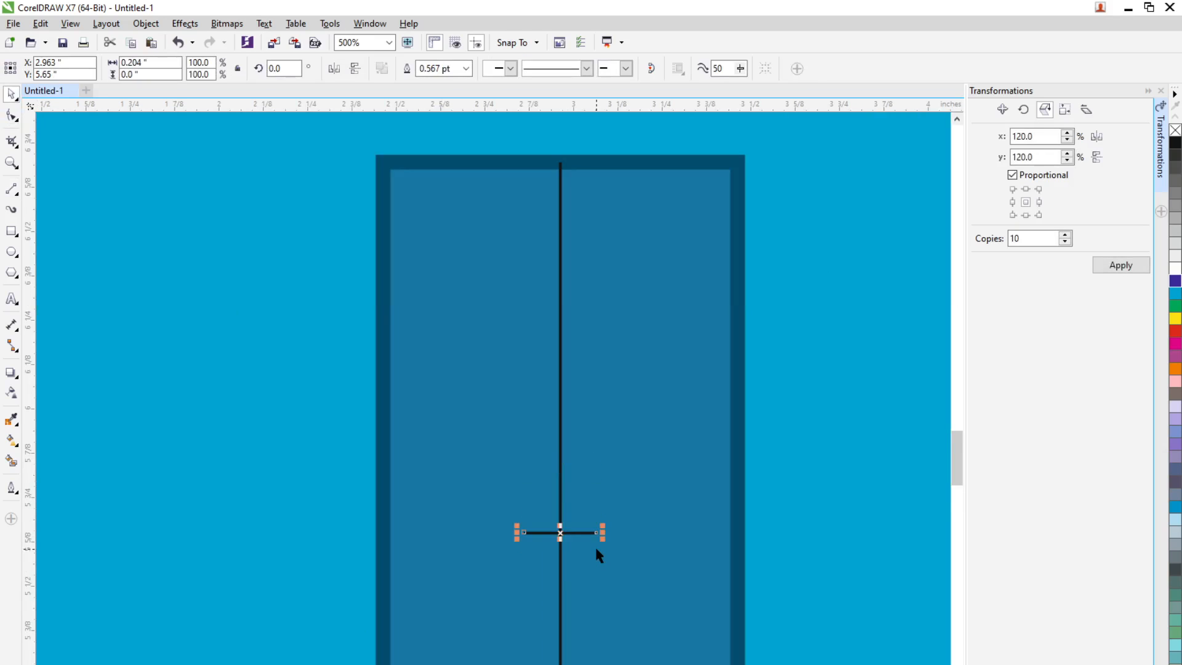
# Thicken the short horizontal line's outline to 2.0 pt
pyautogui.scroll(-2, 597, 544)
pyautogui.click(466, 68)
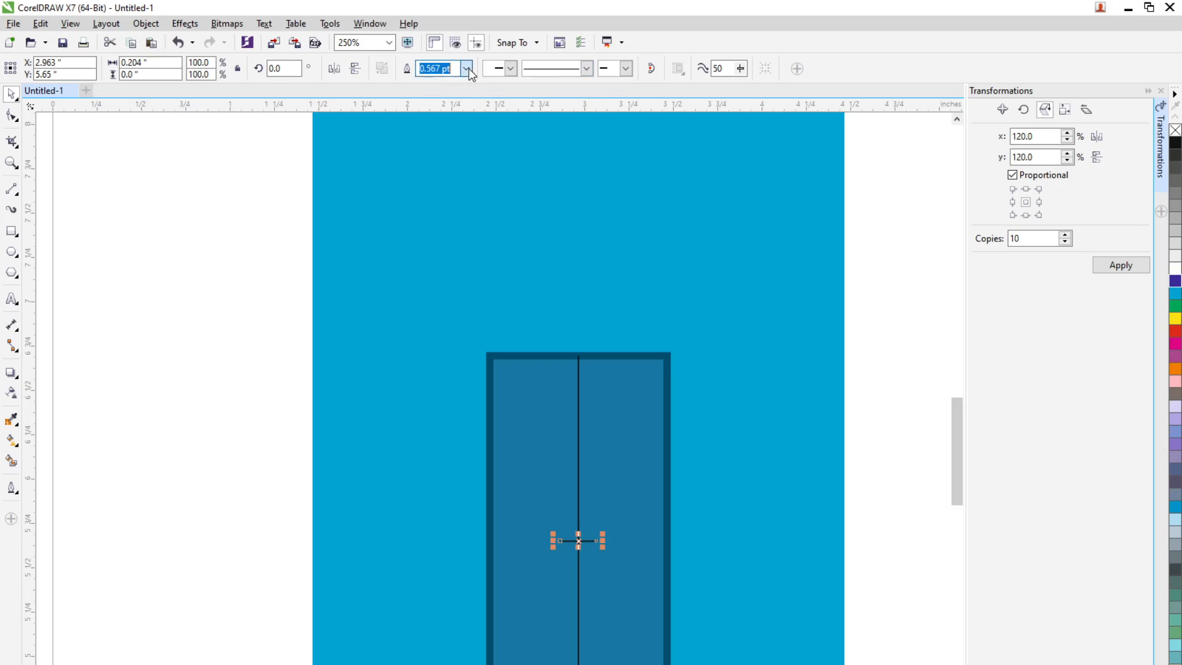
pyautogui.click(437, 150)
pyautogui.click(726, 618)
pyautogui.scroll(2, 703, 604)
pyautogui.click(464, 480)
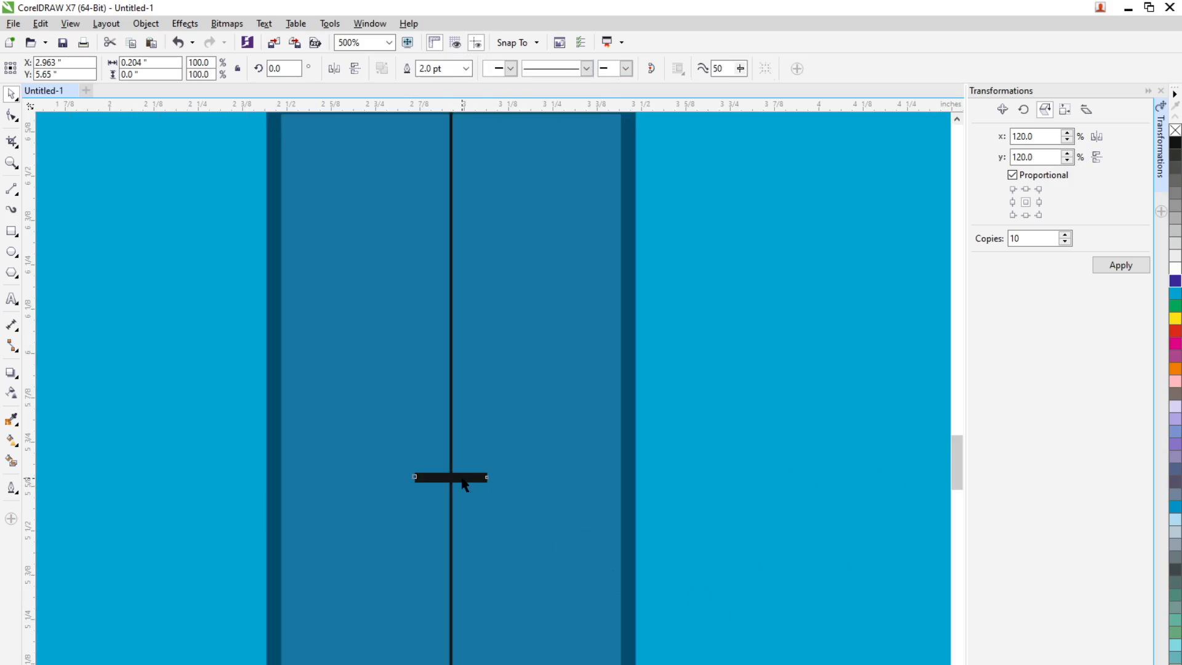
# Draw a small circle about 0.067 inch in diameter just above and left of the thick horizontal line
pyautogui.click(11, 251)
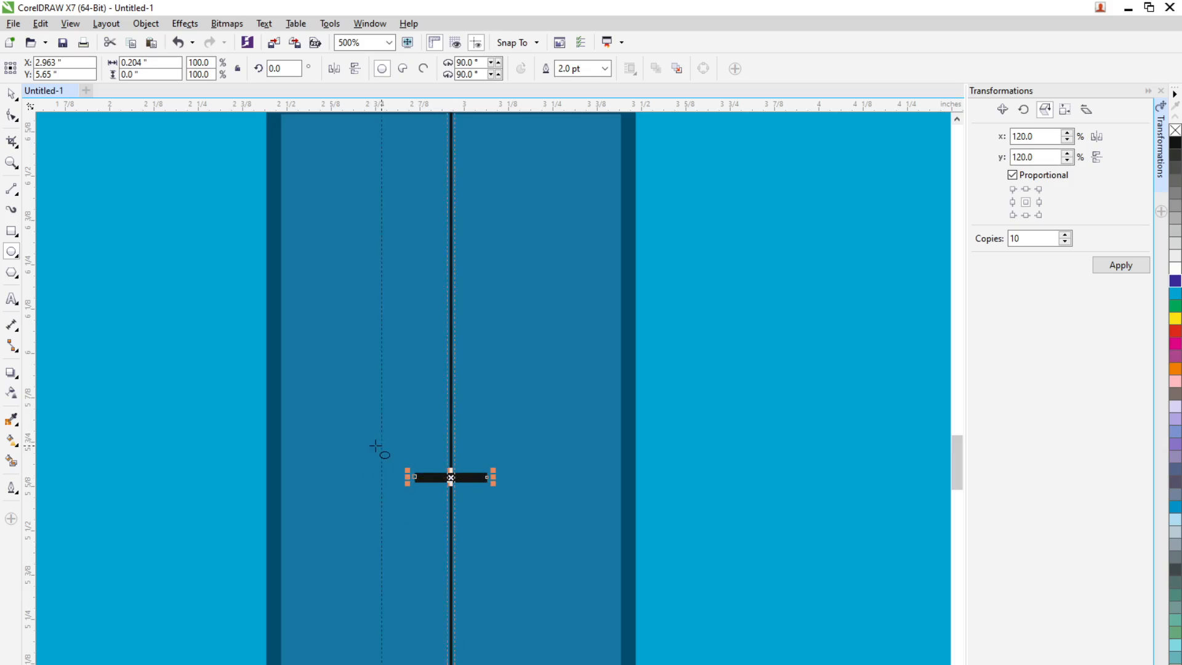
pyautogui.moveTo(376, 445); pyautogui.dragTo(405, 469)
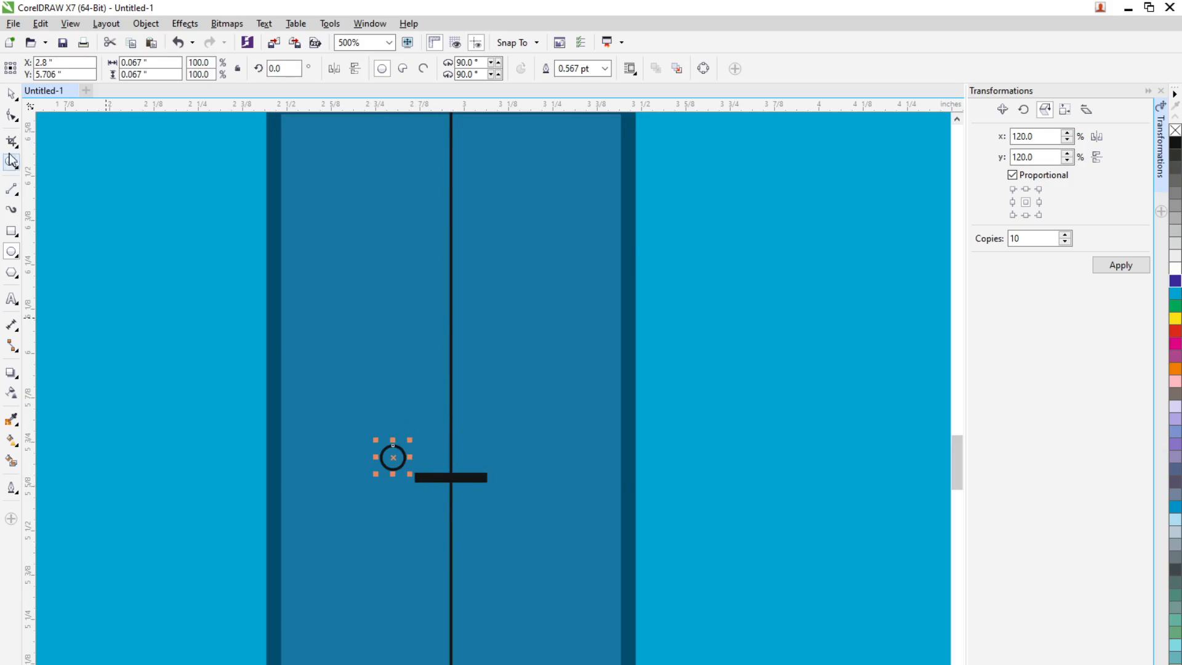
pyautogui.click(11, 93)
pyautogui.click(478, 494)
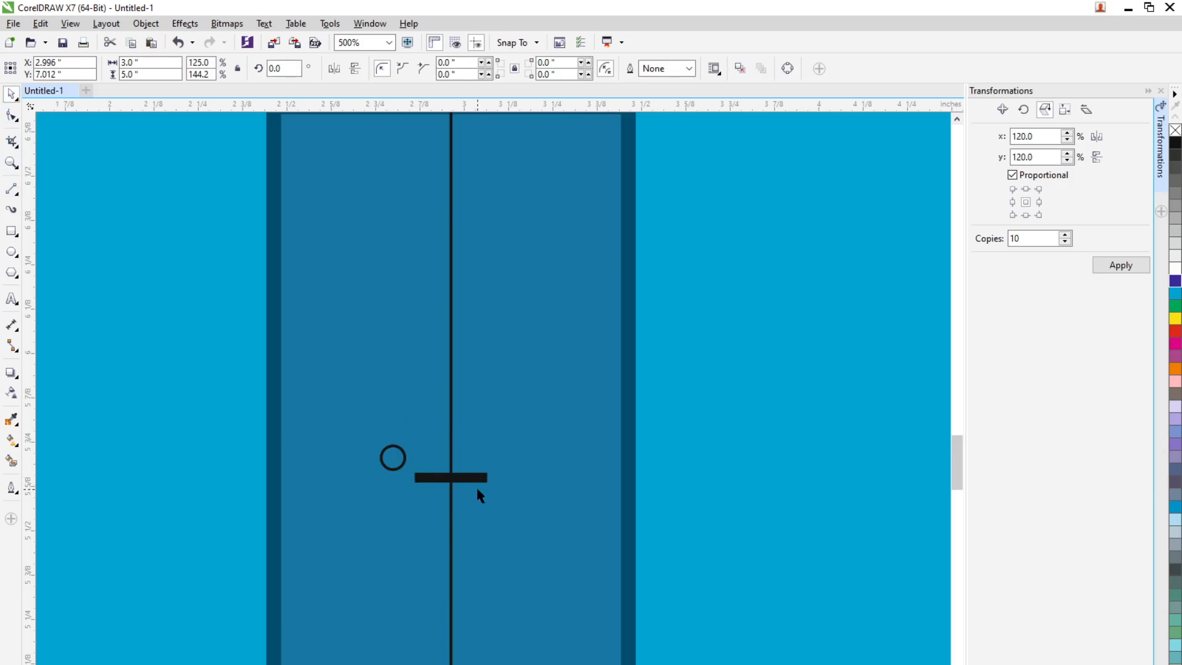
# Centre the small circle on the thick line's left end and carry it along to the right end, about x 3.077 inches
pyautogui.click(395, 453)
pyautogui.moveTo(395, 452); pyautogui.dragTo(579, 473)
pyautogui.click(511, 514)
pyautogui.scroll(1, 396, 497)
pyautogui.click(428, 475)
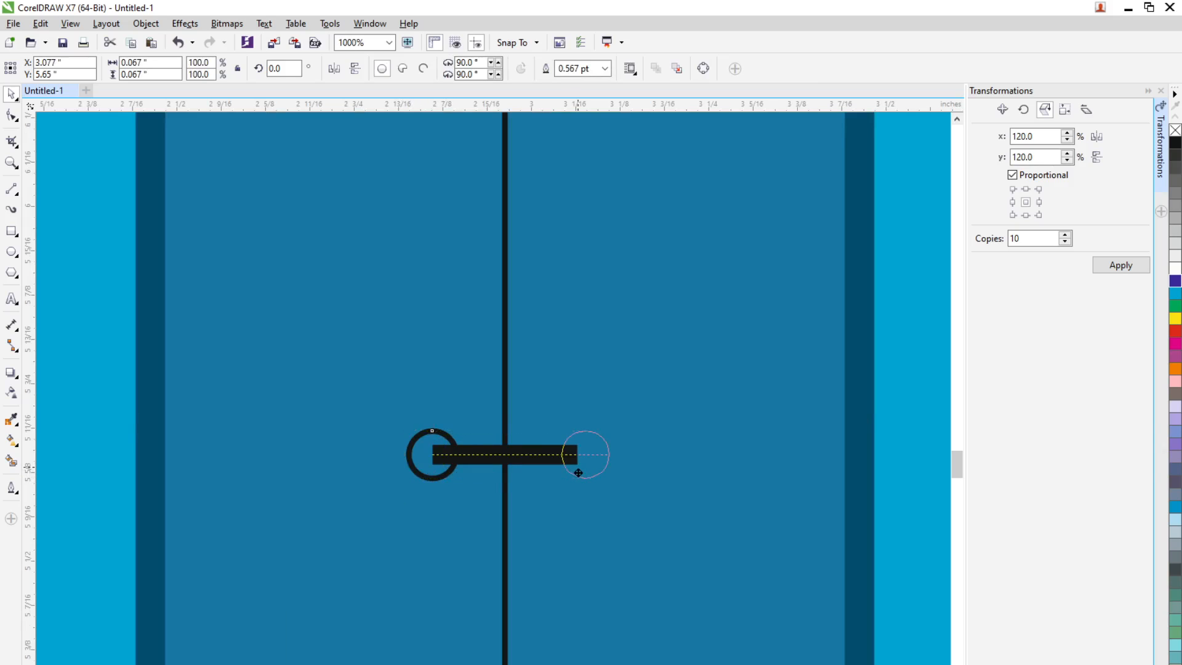
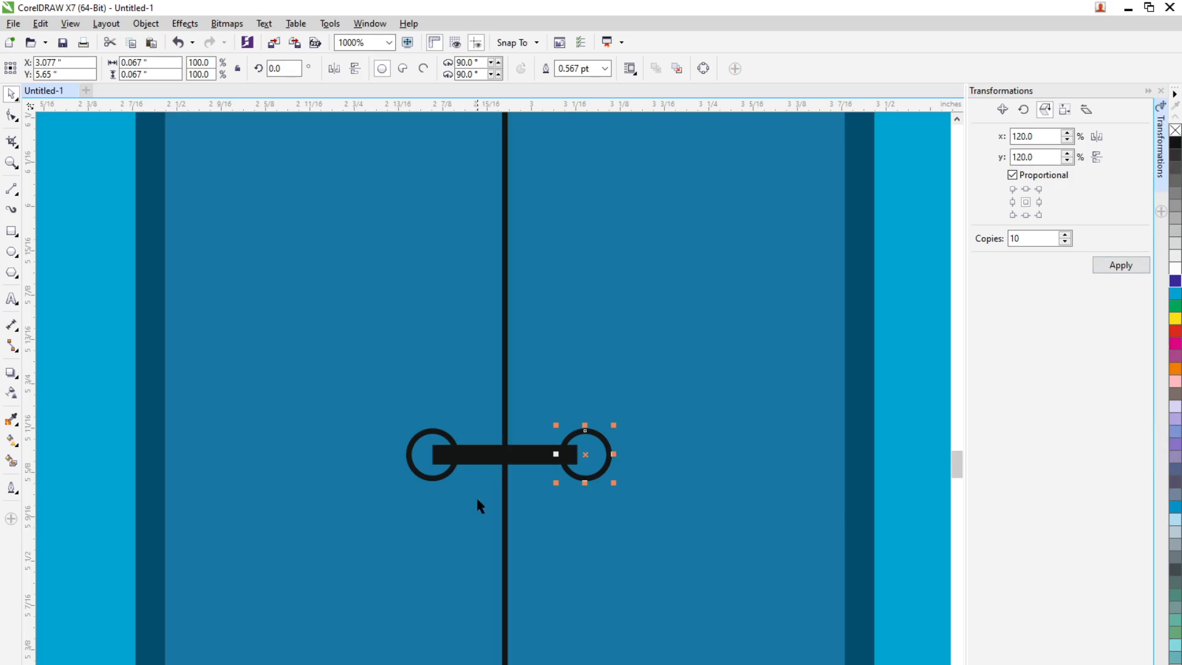
# Select both handle circles together with the bar and fill them with the door frame's dark blue
pyautogui.click(431, 478)
pyautogui.keyDown('shift'); pyautogui.click(552, 461); pyautogui.keyUp('shift')
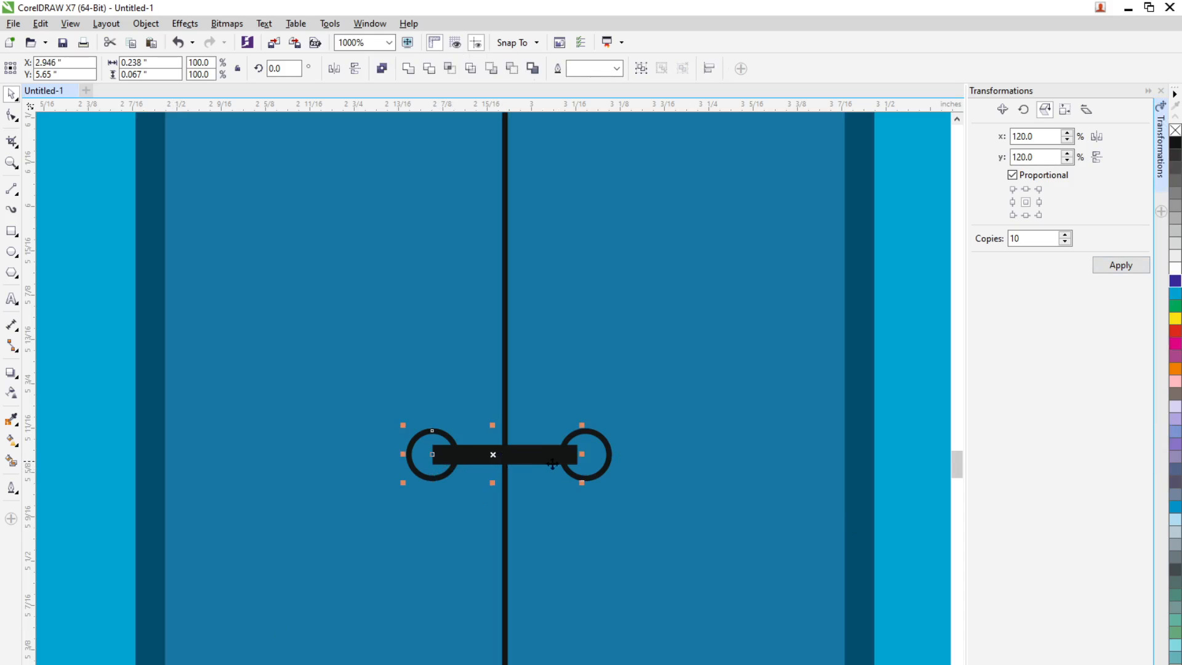
pyautogui.keyDown('shift'); pyautogui.click(608, 470); pyautogui.keyUp('shift')
pyautogui.click(146, 664)
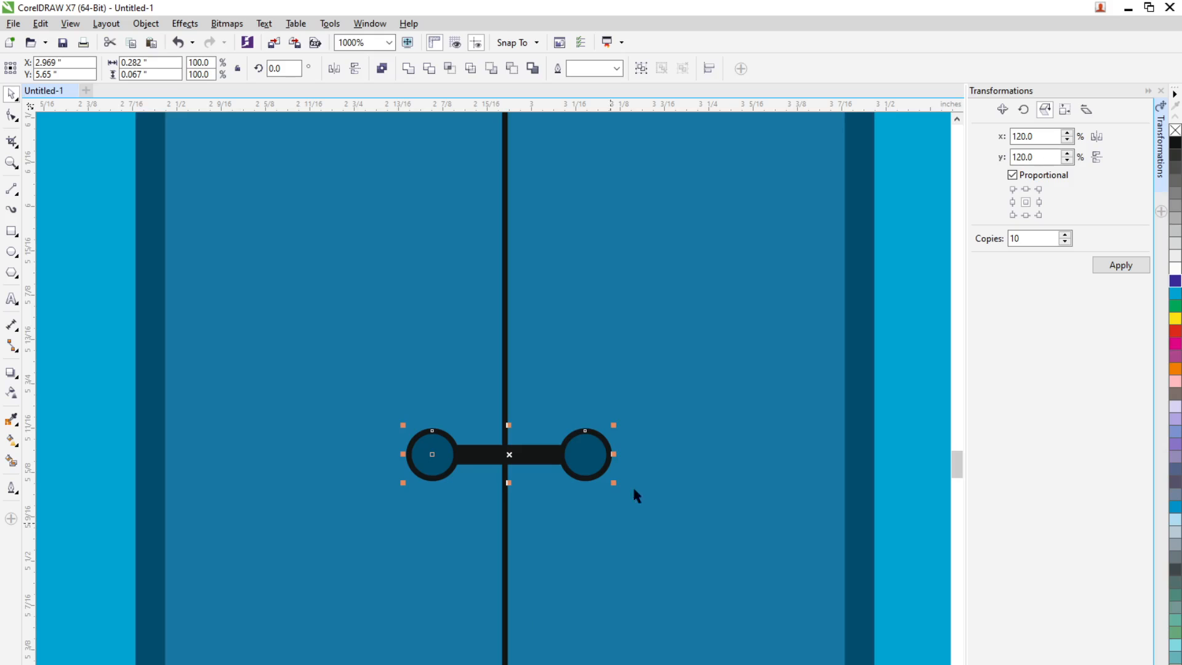
# Try removing the outline from the circles and the bar together, and undo it
pyautogui.click(610, 72)
pyautogui.click(595, 81)
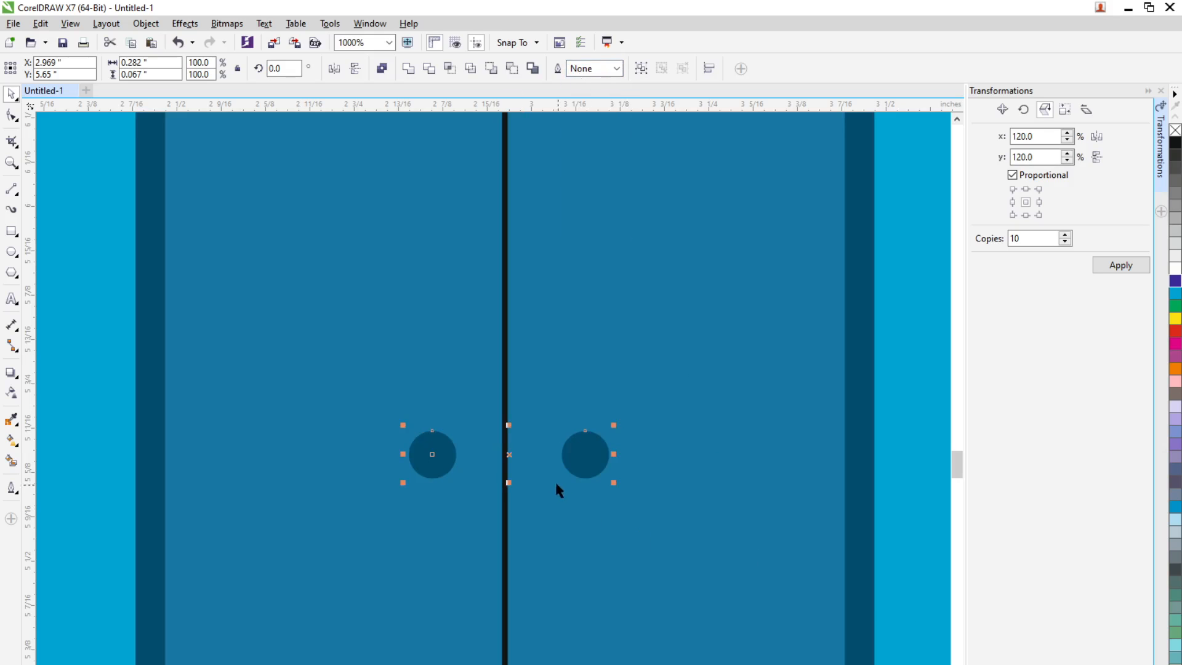
pyautogui.click(538, 466)
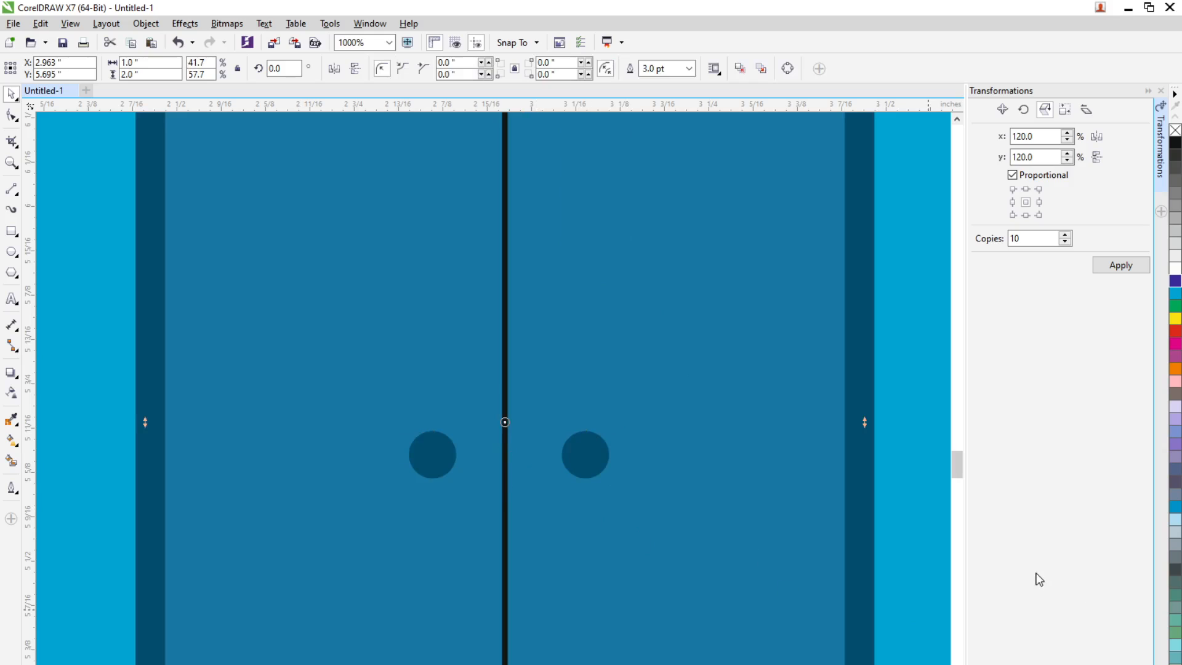
pyautogui.click(538, 466)
pyautogui.hotkey('ctrl', 'z')
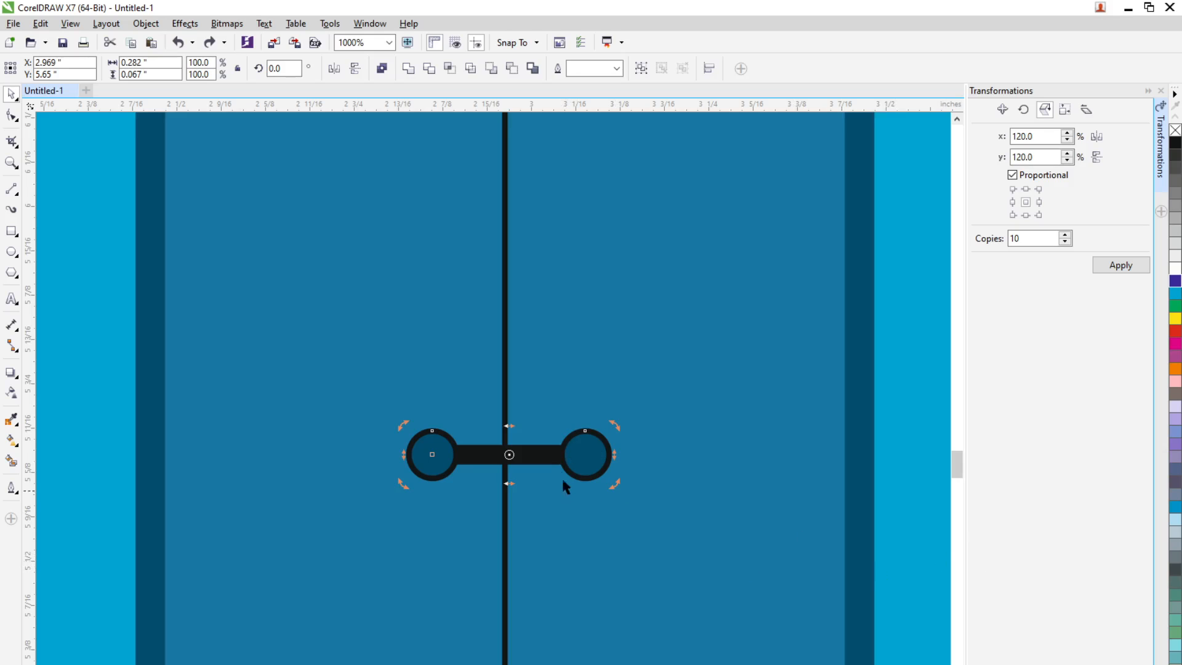
# Remove the outline from only the two handle circles, setting it to None
pyautogui.click(611, 462)
pyautogui.click(694, 564)
pyautogui.click(599, 478)
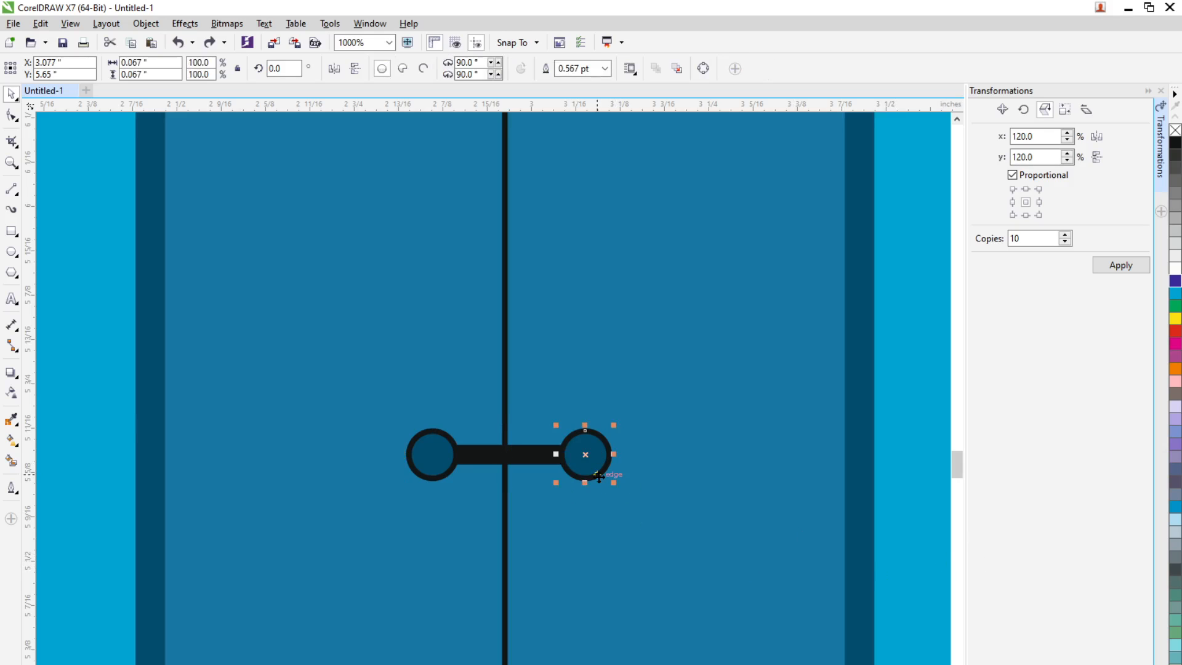
pyautogui.keyDown('shift'); pyautogui.click(420, 471); pyautogui.keyUp('shift')
pyautogui.click(618, 73)
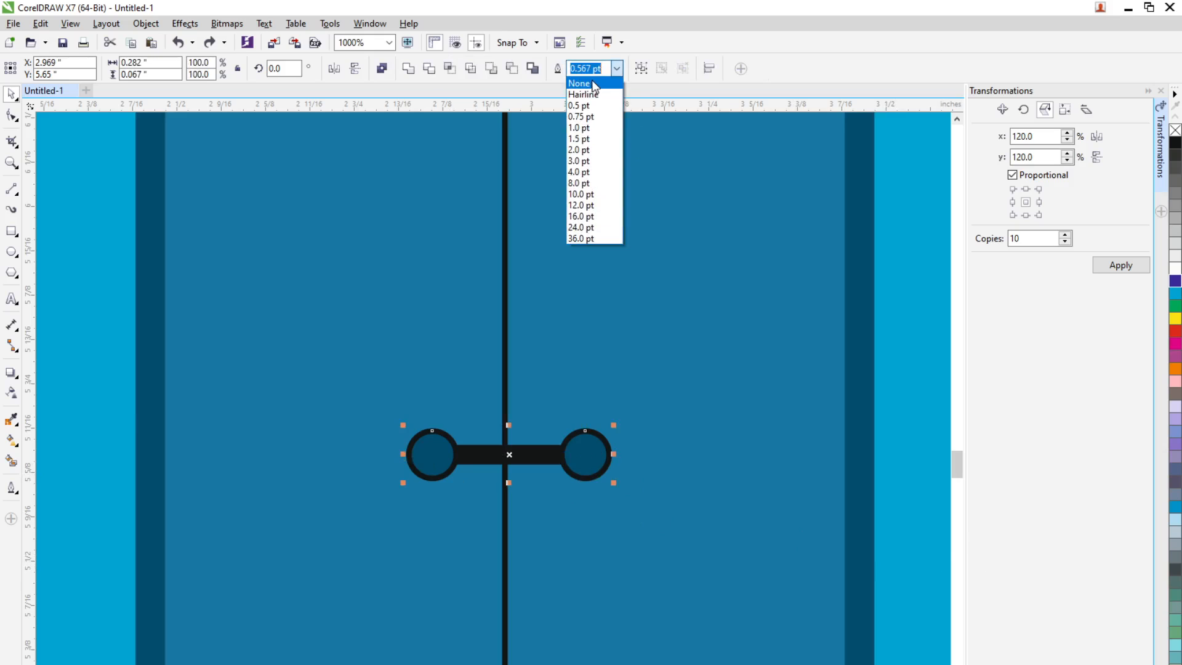
pyautogui.click(590, 81)
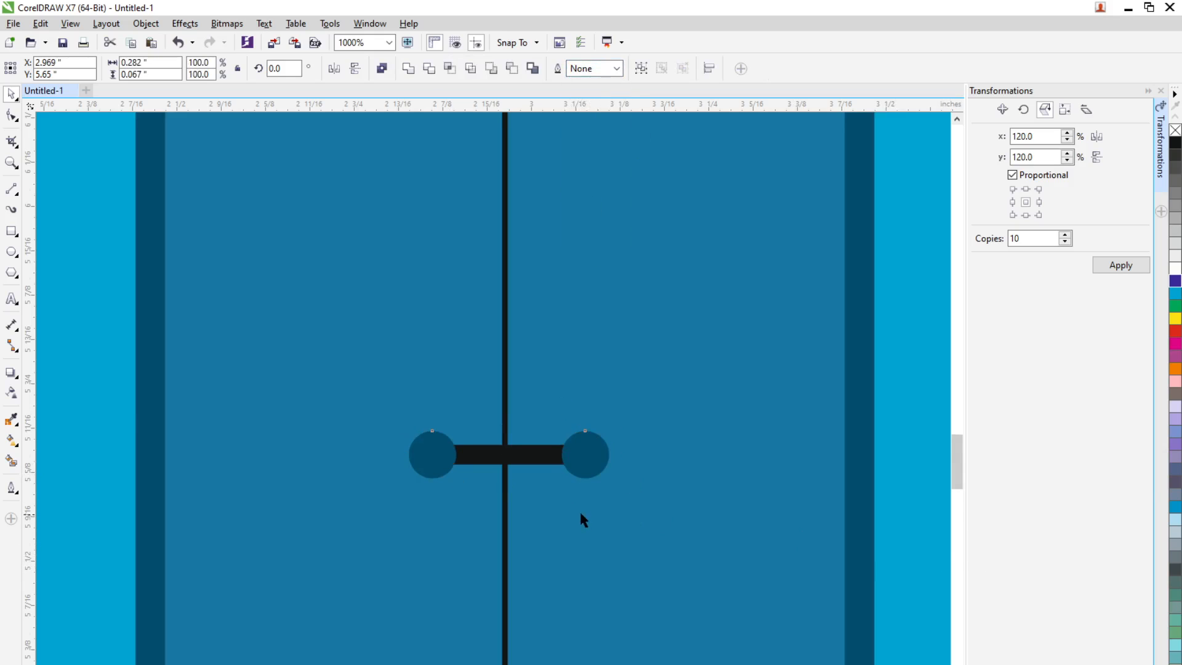
pyautogui.scroll(-2, 662, 529)
pyautogui.click(926, 597)
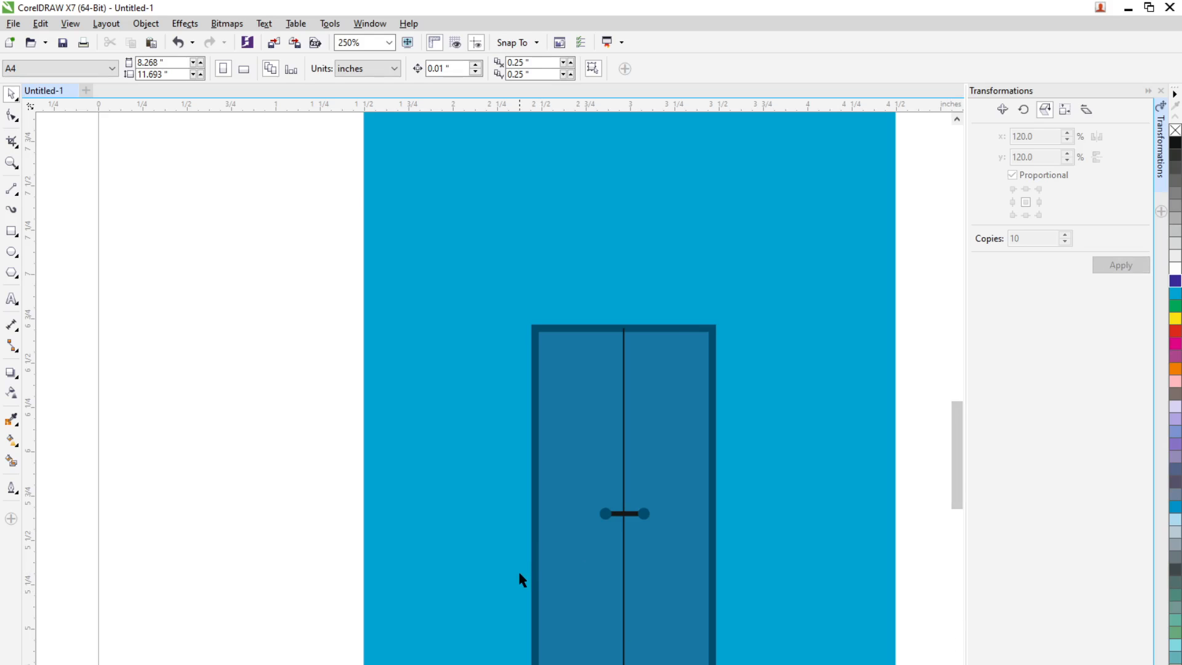
# Copy the door rectangle to the right across the building's edge and shrink the copy to about 0.59 by 0.77 inch
pyautogui.scroll(-1, 520, 574)
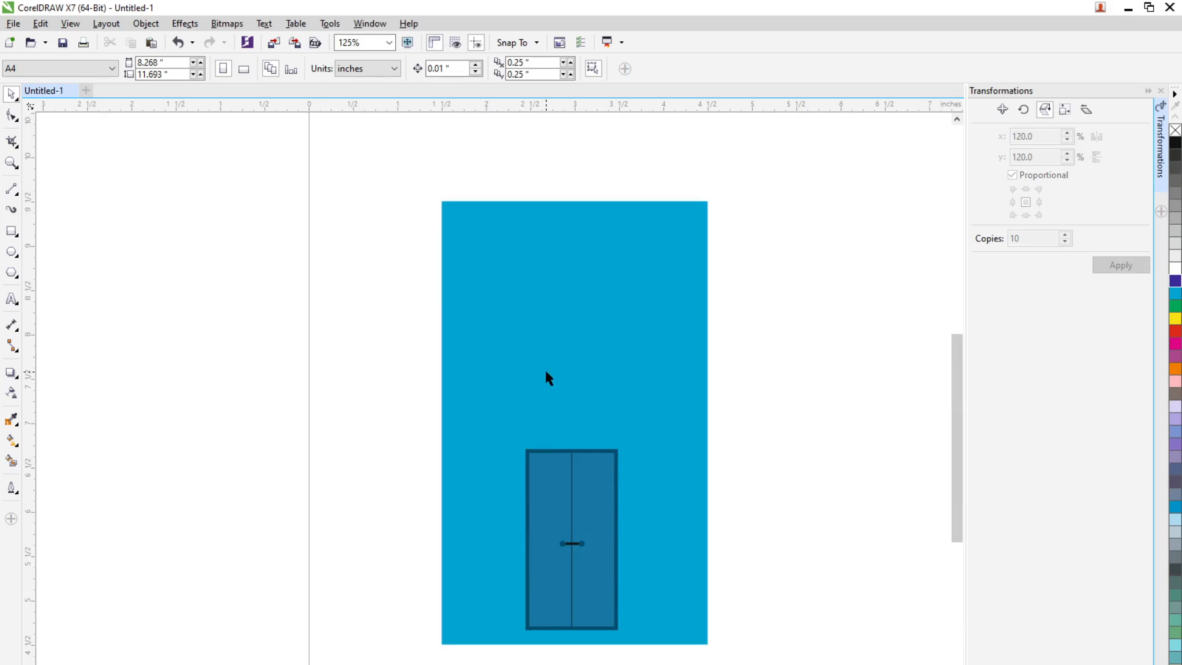
pyautogui.click(603, 500)
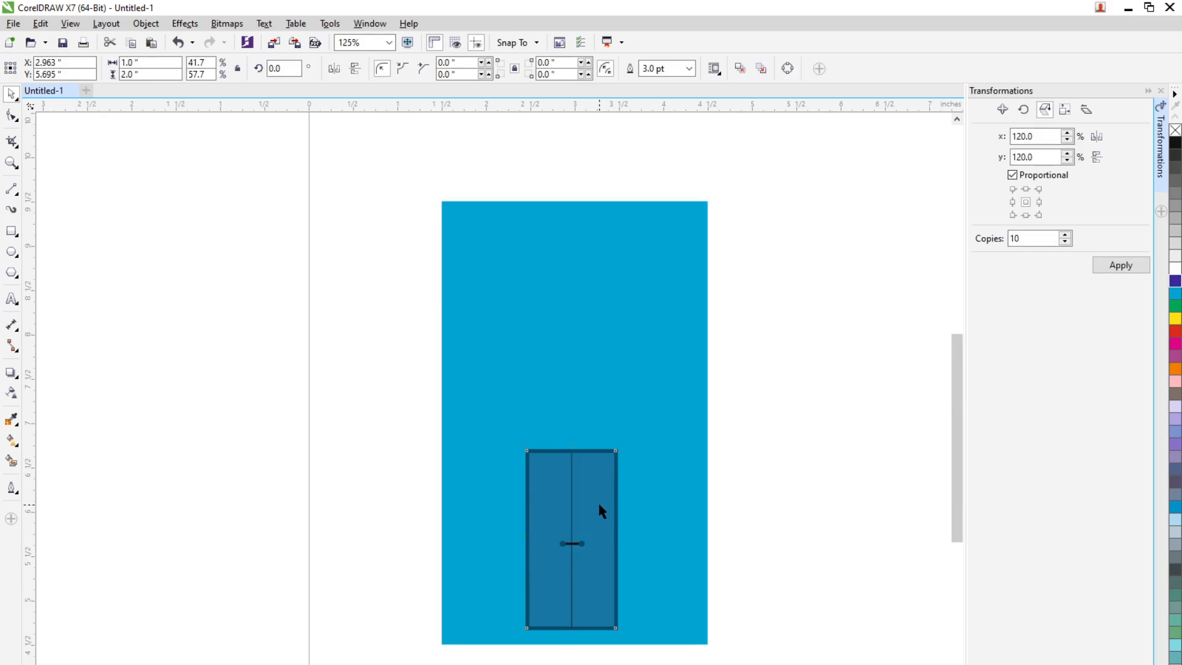
pyautogui.moveTo(599, 505); pyautogui.dragTo(767, 526)
pyautogui.rightClick(767, 526)
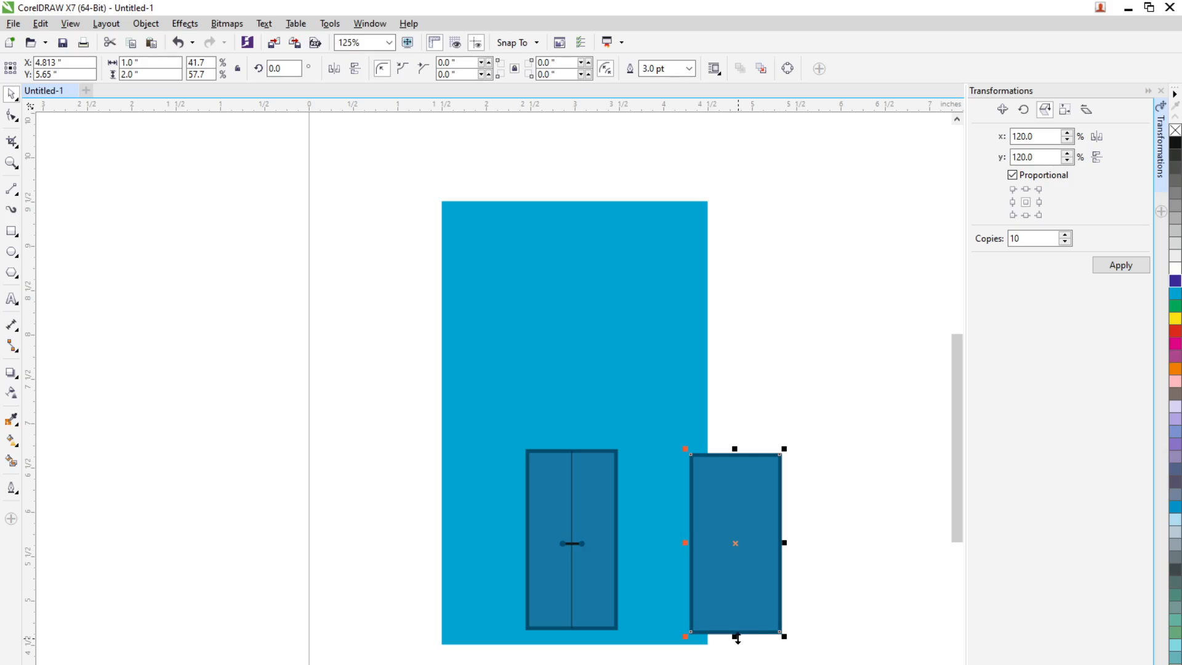
pyautogui.moveTo(737, 639); pyautogui.dragTo(745, 528)
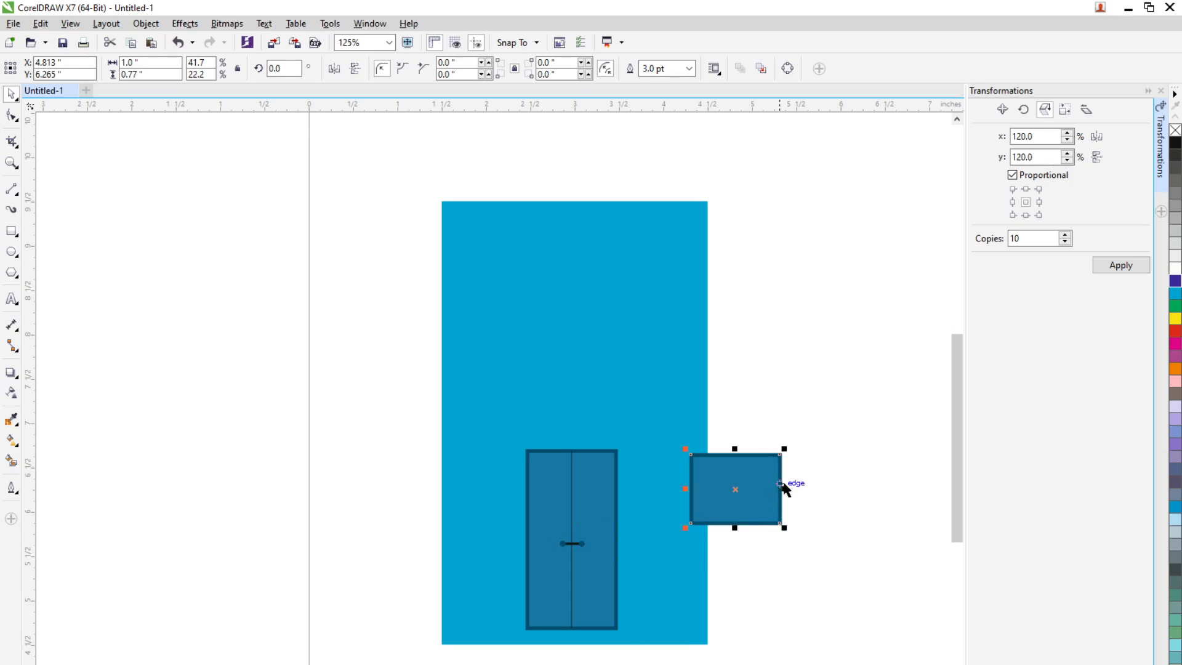
pyautogui.moveTo(782, 485); pyautogui.dragTo(747, 486)
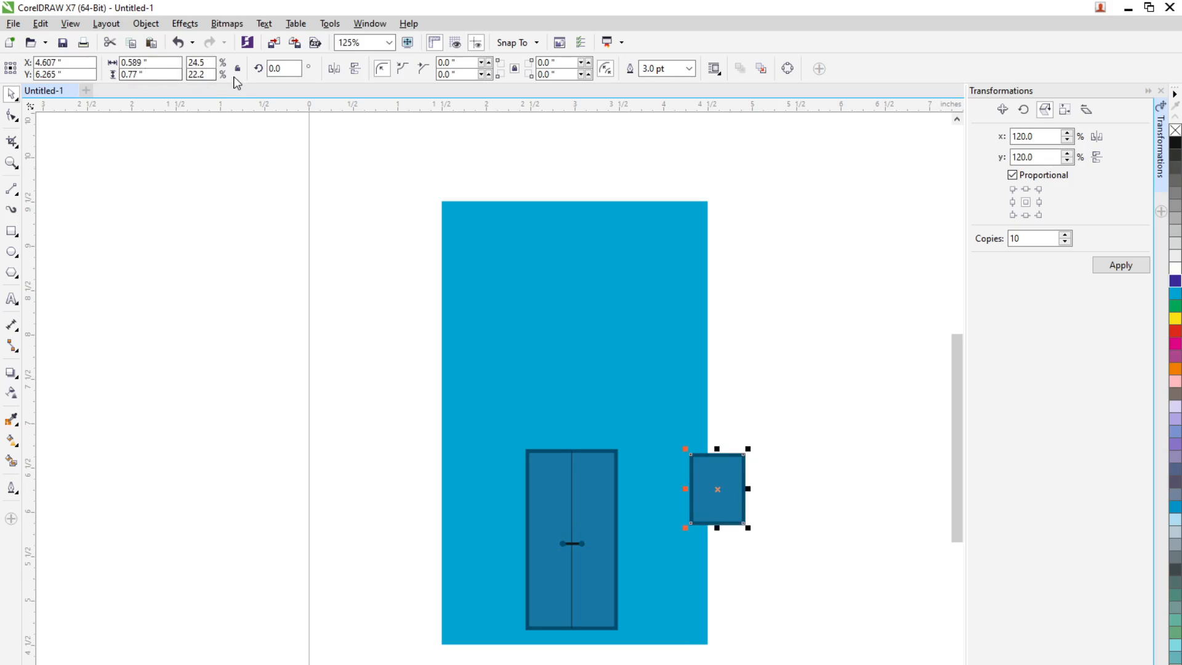
# Set the small rectangle's size to exactly 0.5 inch wide and 0.75 inch high
pyautogui.moveTo(150, 64); pyautogui.dragTo(80, 75)
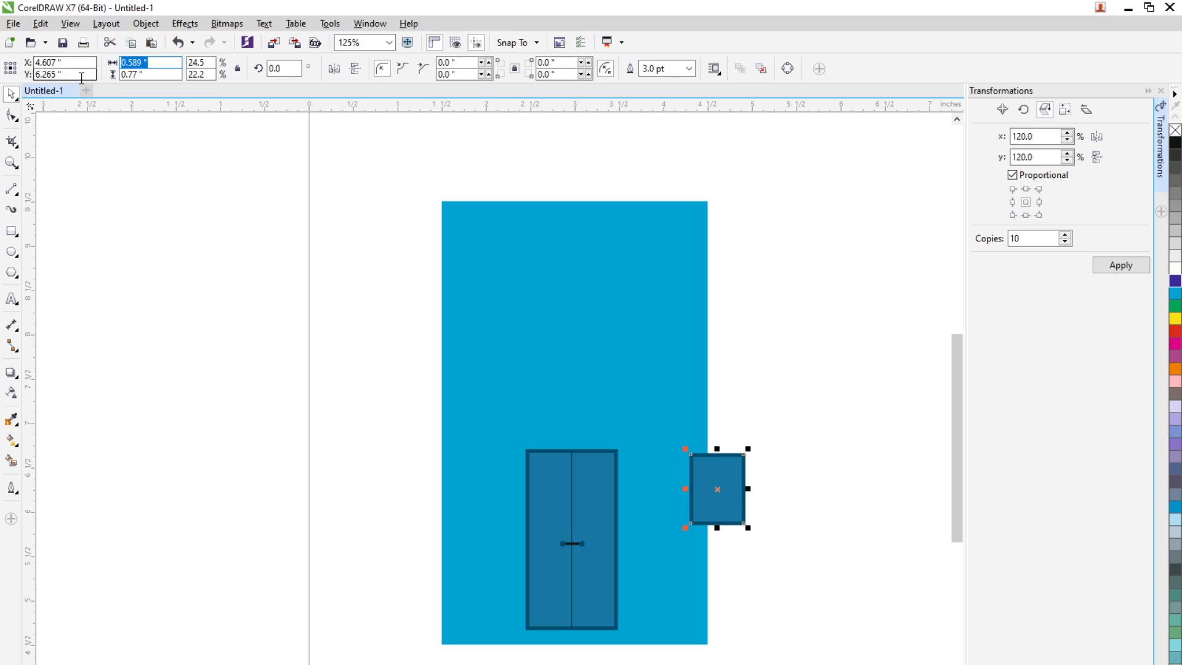
pyautogui.write('0.5')
pyautogui.press('Tab')
pyautogui.write('0.')
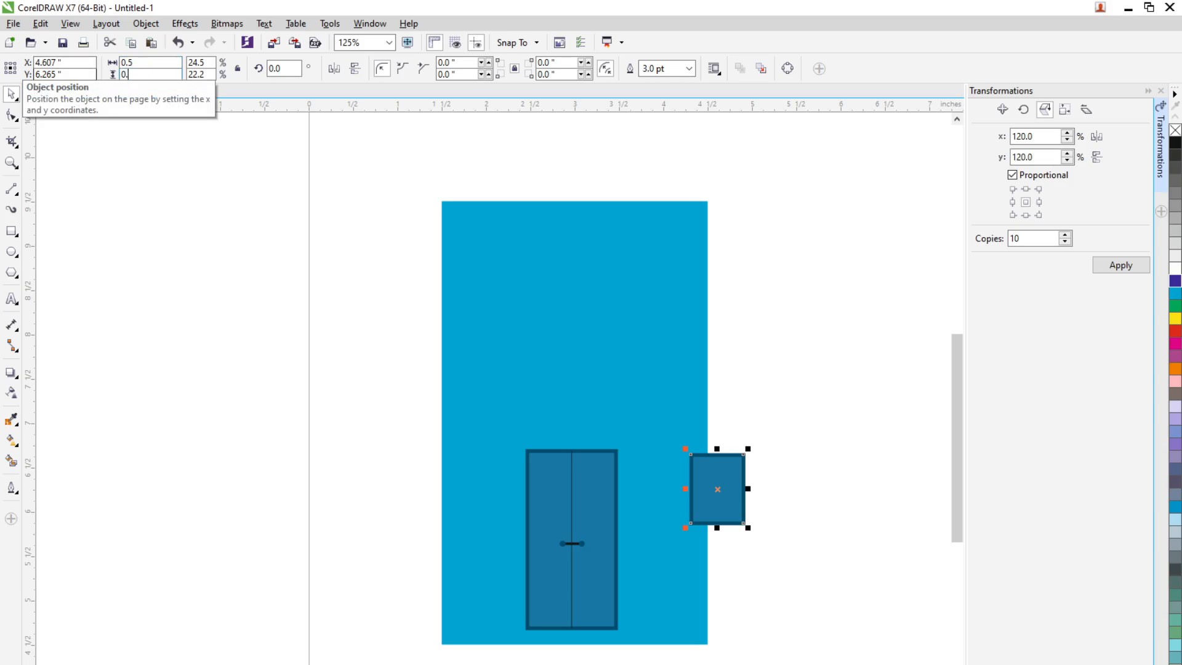
pyautogui.write('75')
pyautogui.press('Return')
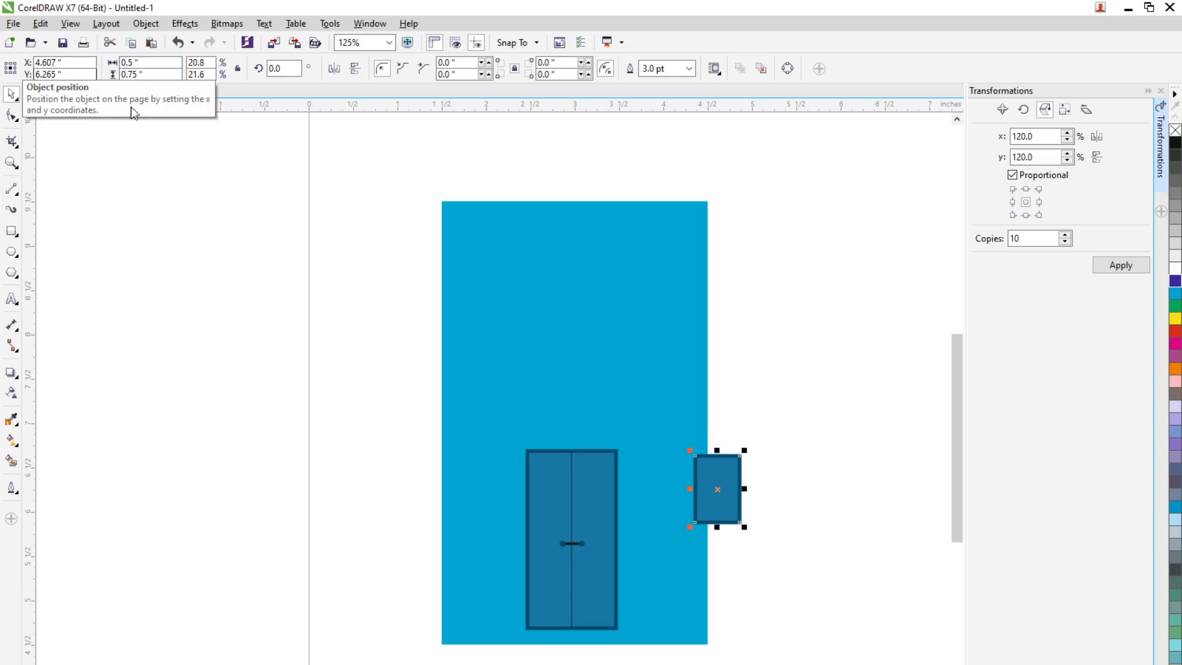
# Place the small window rectangle near the building's upper-left corner at about x 2.016, y 8.828 inches, with a 1.0 pt outline
pyautogui.moveTo(718, 492); pyautogui.dragTo(498, 265)
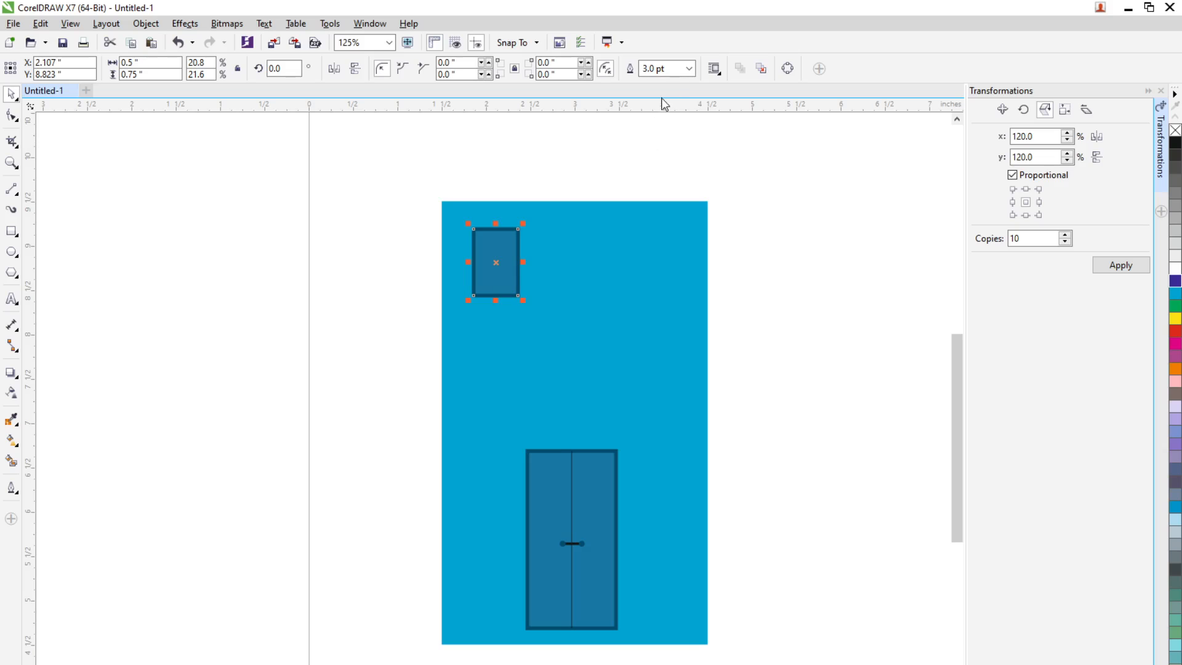
pyautogui.click(689, 68)
pyautogui.click(652, 128)
pyautogui.click(356, 294)
pyautogui.moveTo(495, 272); pyautogui.dragTo(490, 290)
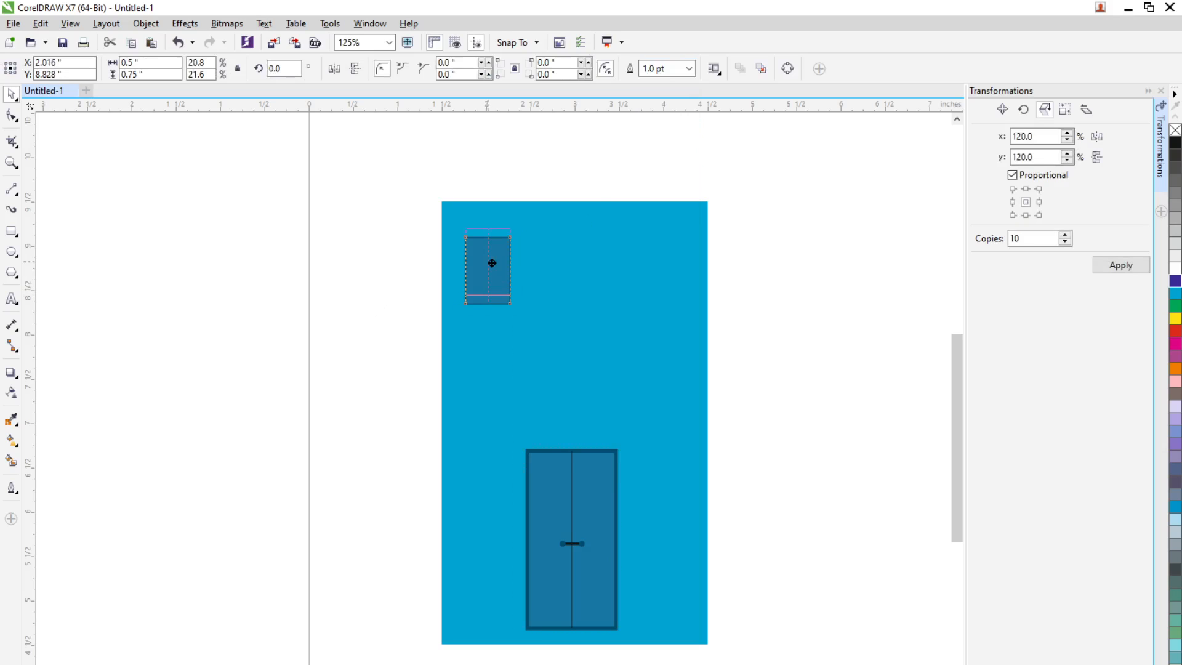
pyautogui.press('Up')
# Copy the window horizontally to about x 2.963 inches and repeat the duplication for a third window at the same spacing
pyautogui.moveTo(491, 278); pyautogui.dragTo(546, 274)
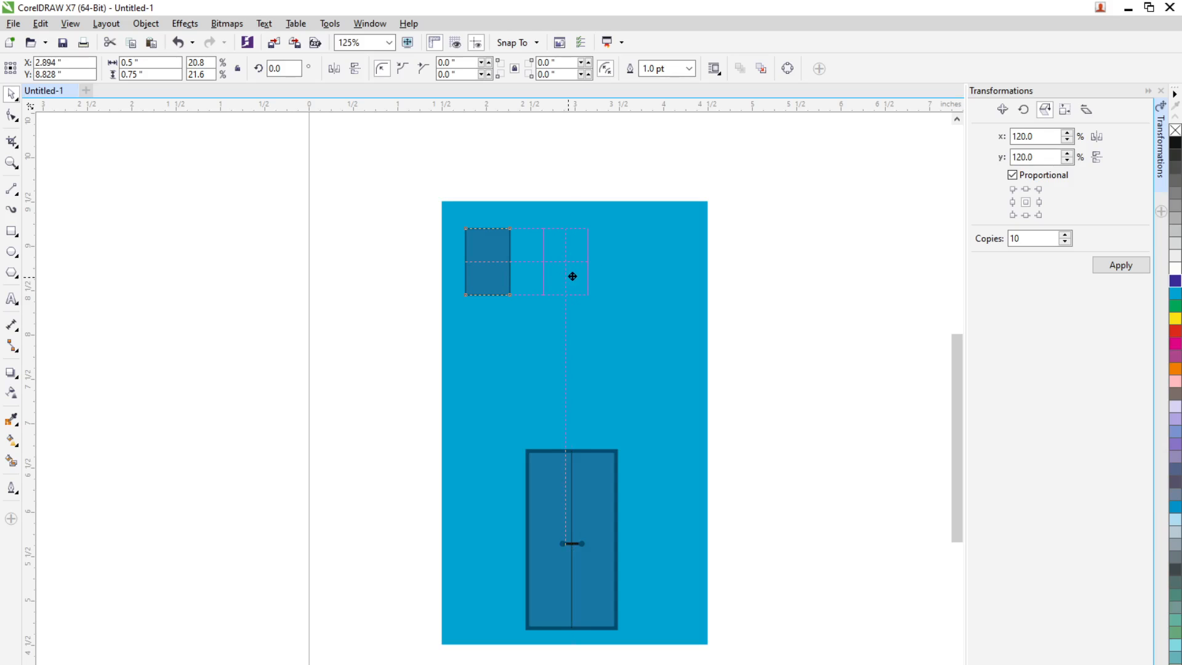
pyautogui.moveTo(574, 277); pyautogui.dragTo(574, 279)
pyautogui.rightClick(574, 278)
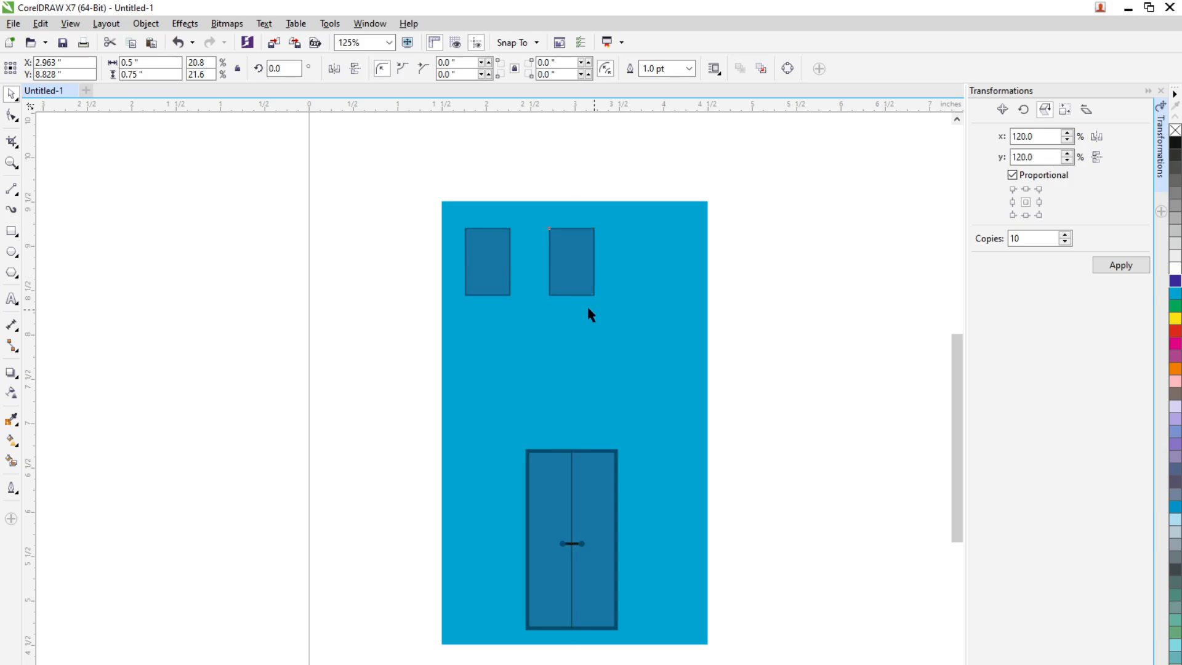
pyautogui.hotkey('ctrl', 'r')
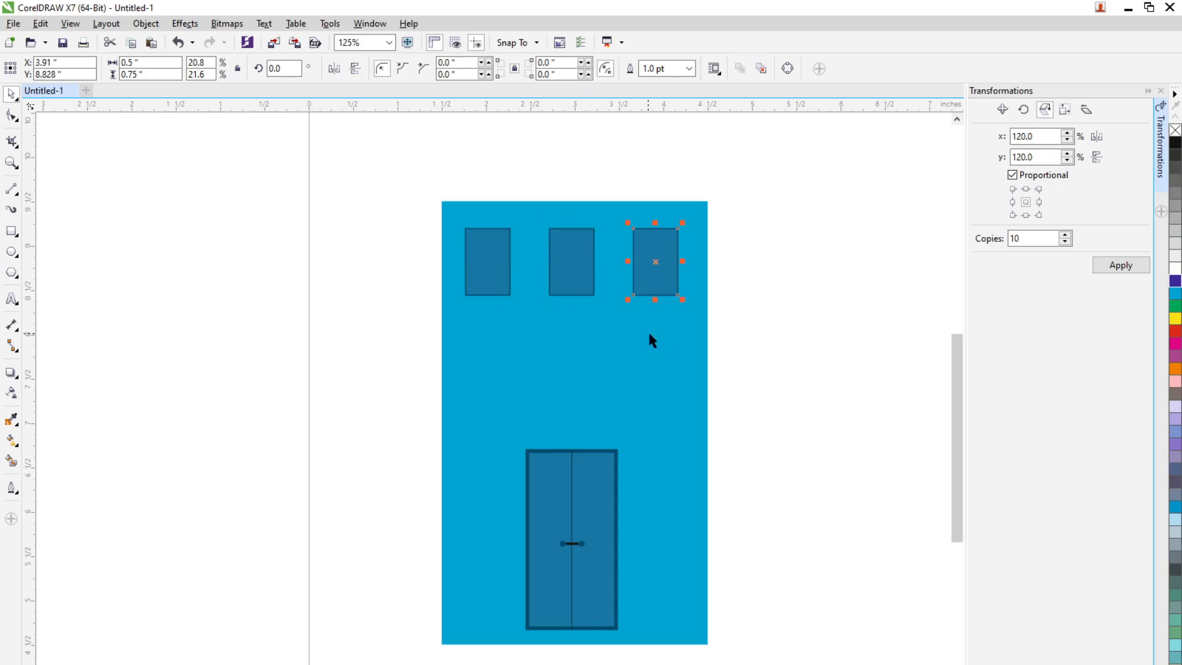
# Duplicate the row of three windows straight down to about y 7.881 inches and repeat the duplication for a third row
pyautogui.click(756, 321)
pyautogui.click(505, 277)
pyautogui.keyDown('shift'); pyautogui.click(565, 290); pyautogui.keyUp('shift')
pyautogui.keyDown('shift'); pyautogui.click(641, 285); pyautogui.keyUp('shift')
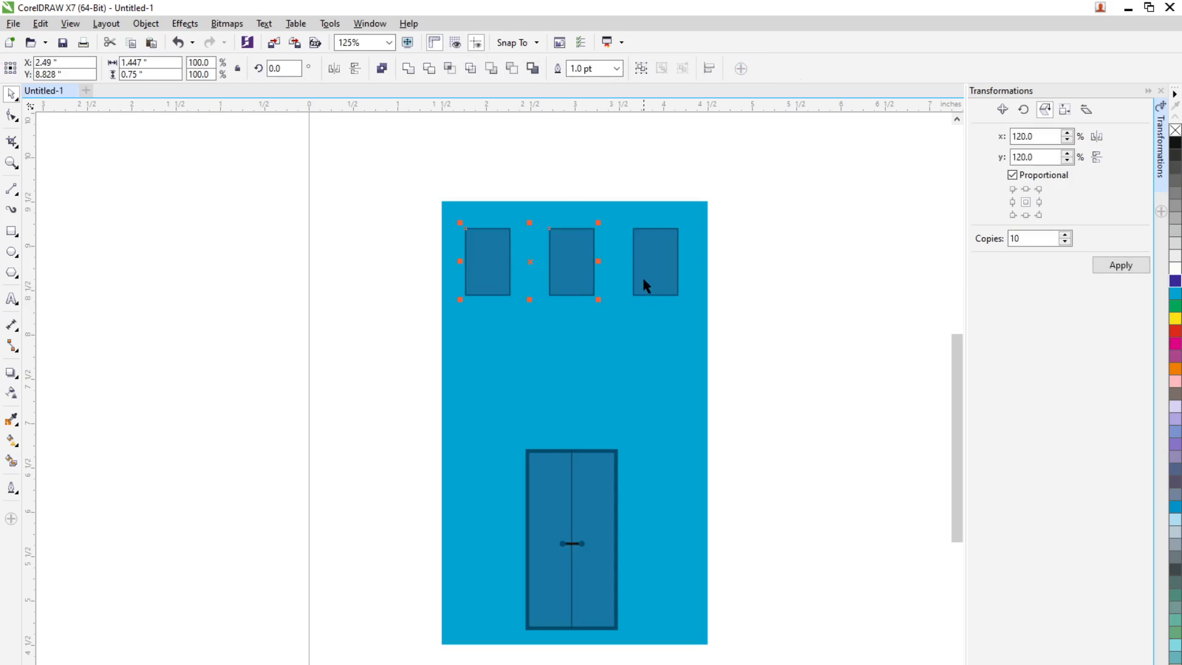
pyautogui.moveTo(649, 278); pyautogui.dragTo(649, 366)
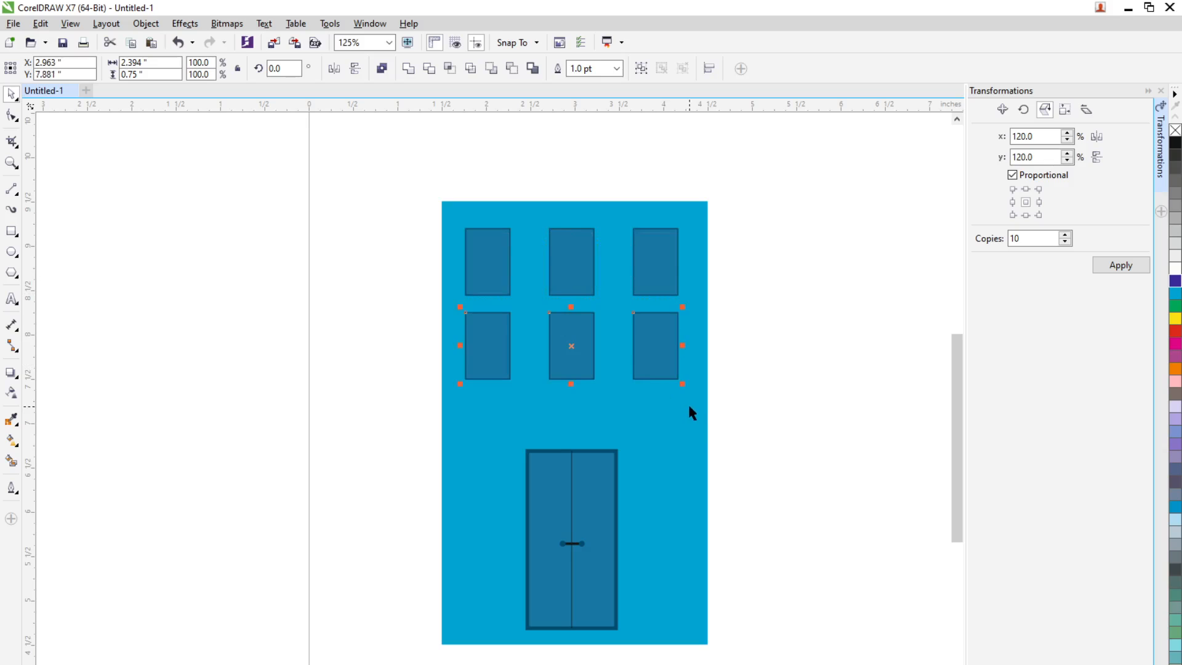
pyautogui.hotkey('ctrl', 'r')
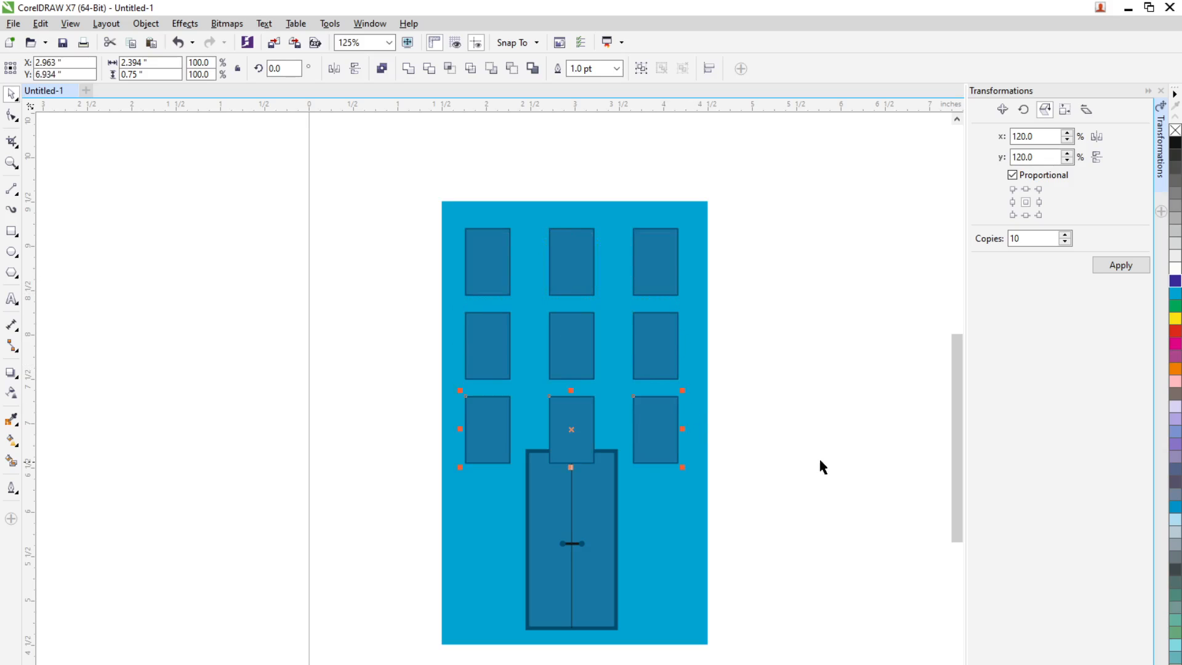
# Select all nine windows and nudge them up together to about y 8.101 inches, clear of the door
pyautogui.click(818, 459)
pyautogui.click(489, 271)
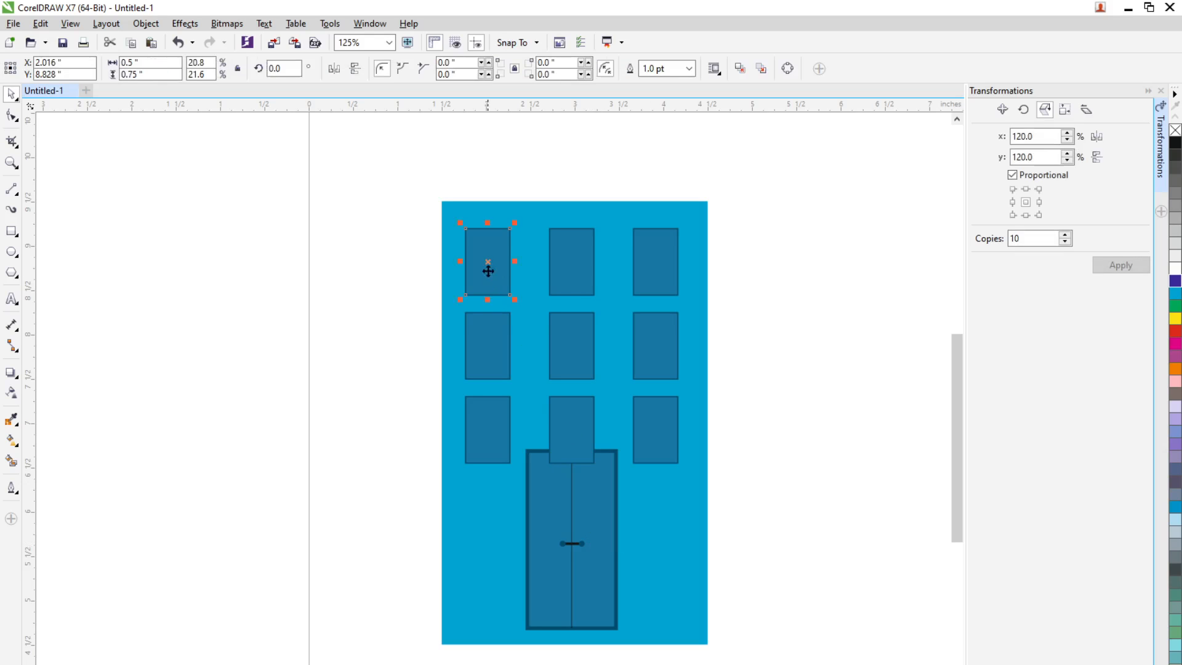
pyautogui.keyDown('shift'); pyautogui.click(576, 285); pyautogui.keyUp('shift')
pyautogui.keyDown('shift'); pyautogui.click(653, 297); pyautogui.keyUp('shift')
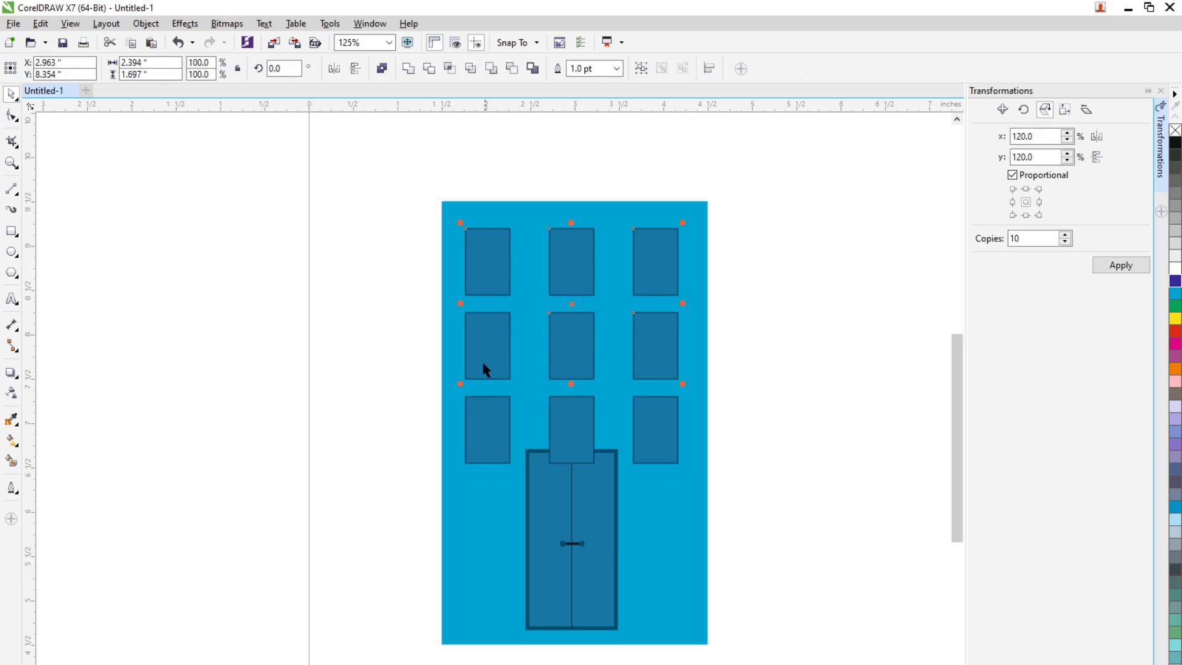
pyautogui.keyDown('shift'); pyautogui.click(475, 416); pyautogui.keyUp('shift')
pyautogui.press('Up')
pyautogui.press('Up')
pyautogui.press('Up')
pyautogui.press('Up')
pyautogui.press('Up')
pyautogui.press('Up')
pyautogui.press('Up')
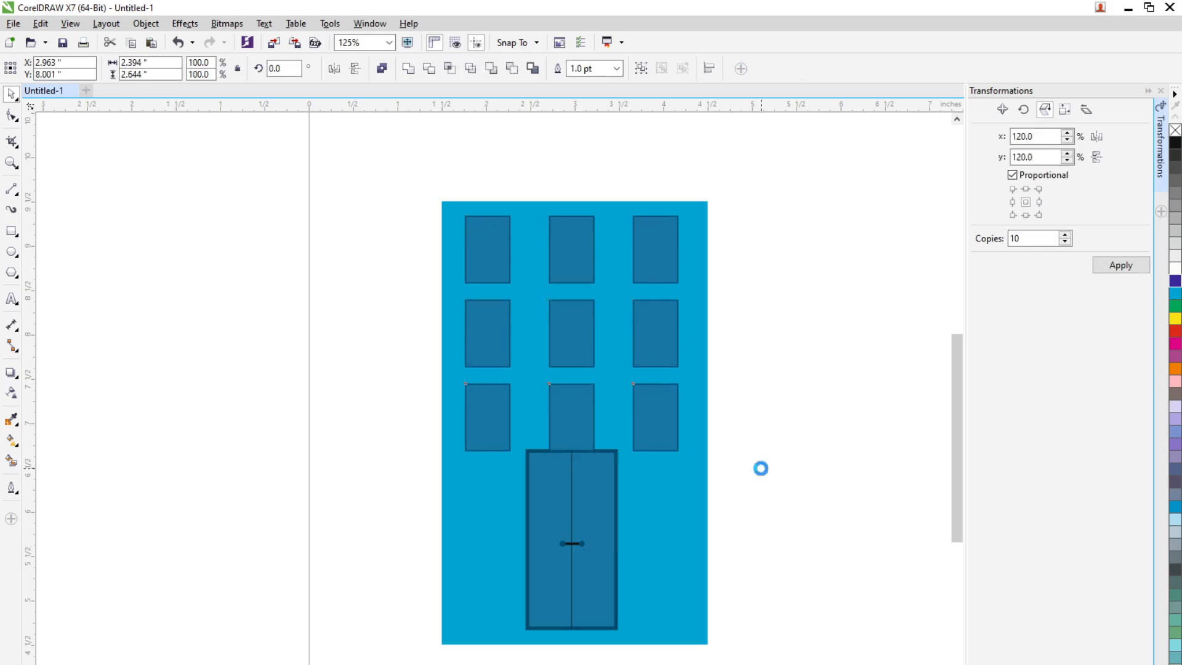
pyautogui.press('Up')
pyautogui.press('Up')
pyautogui.press('Up')
pyautogui.press('Up')
pyautogui.press('Up')
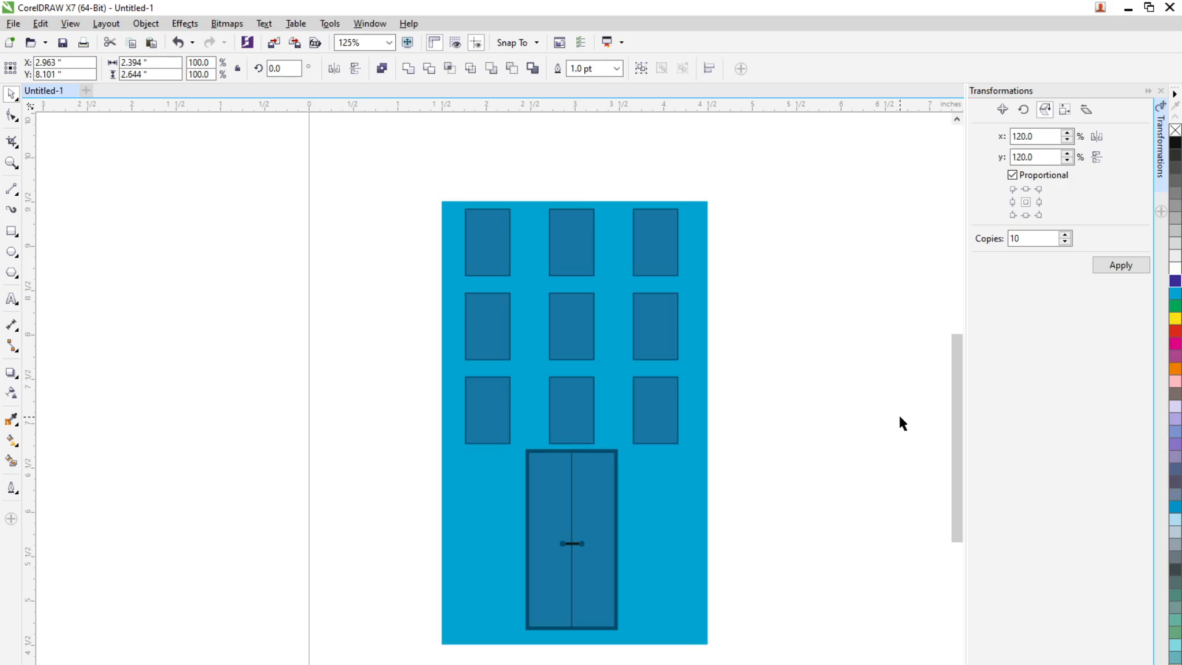
pyautogui.click(899, 420)
# Group the whole building and move it off the page to the left, at about x -10.907, y 9.512 inches
pyautogui.scroll(-5, 674, 441)
pyautogui.scroll(2, 685, 444)
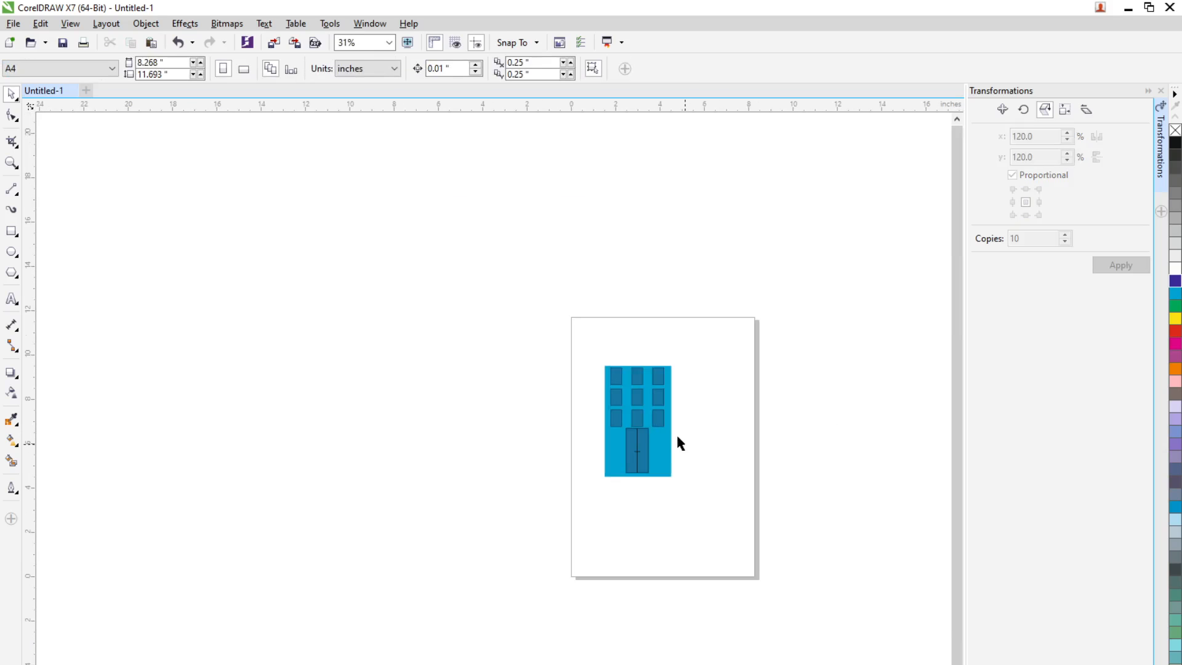
pyautogui.moveTo(556, 336); pyautogui.dragTo(752, 541)
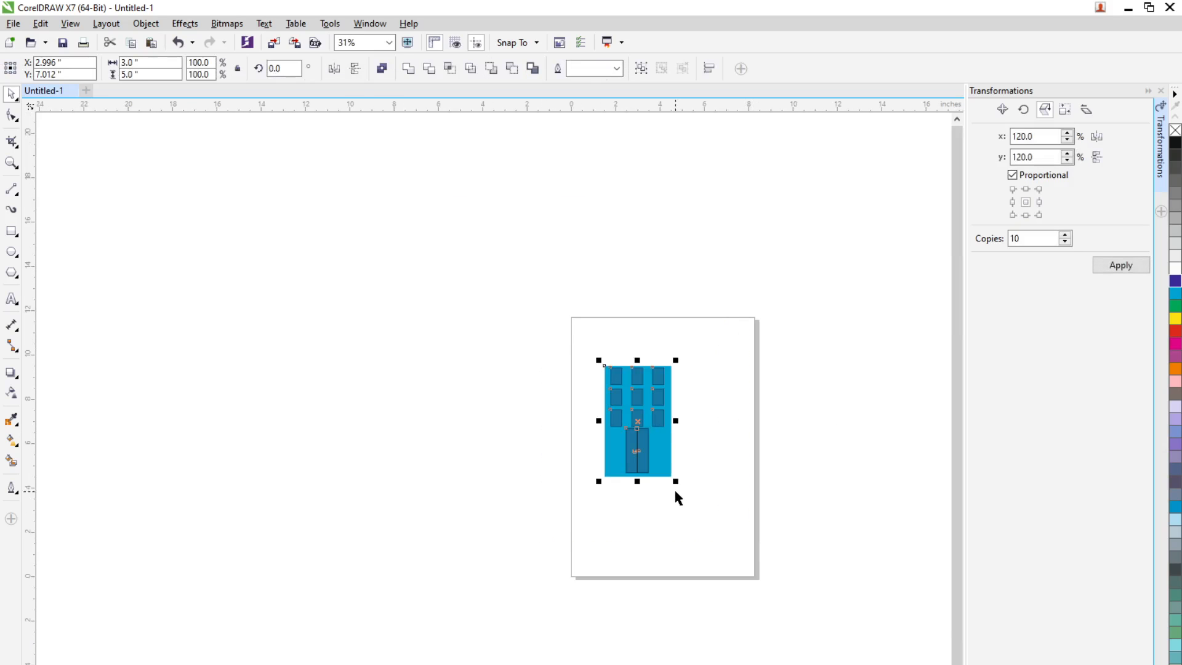
pyautogui.click(766, 499)
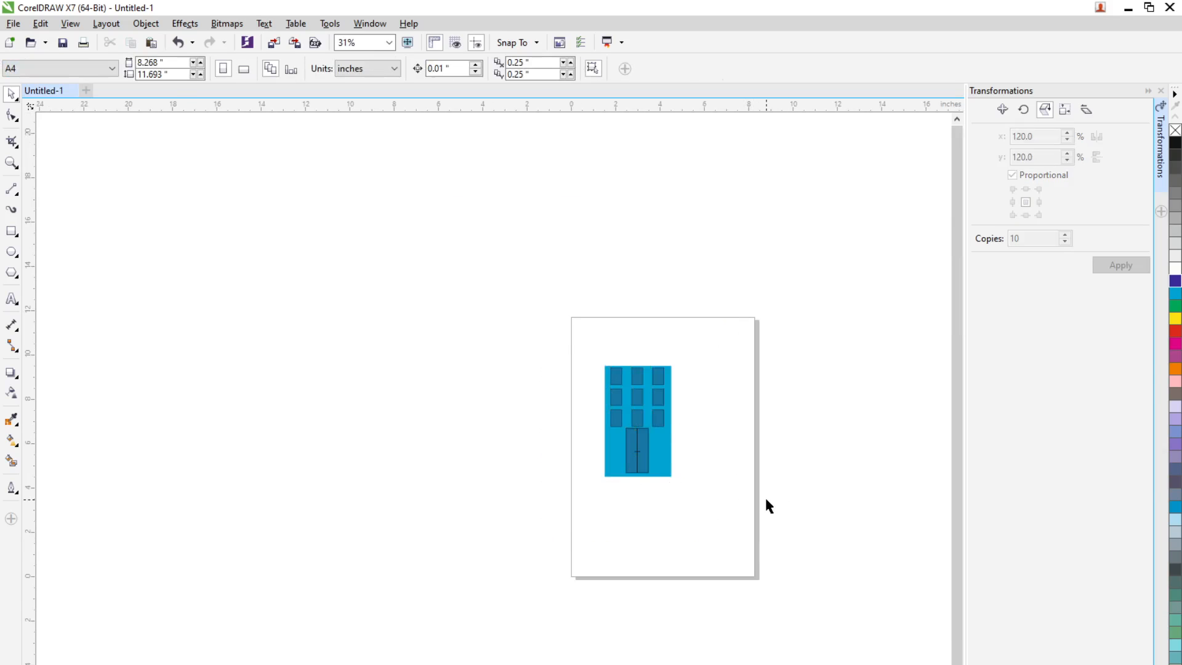
pyautogui.scroll(-3, 659, 468)
pyautogui.click(658, 472)
pyautogui.moveTo(658, 472); pyautogui.dragTo(580, 455)
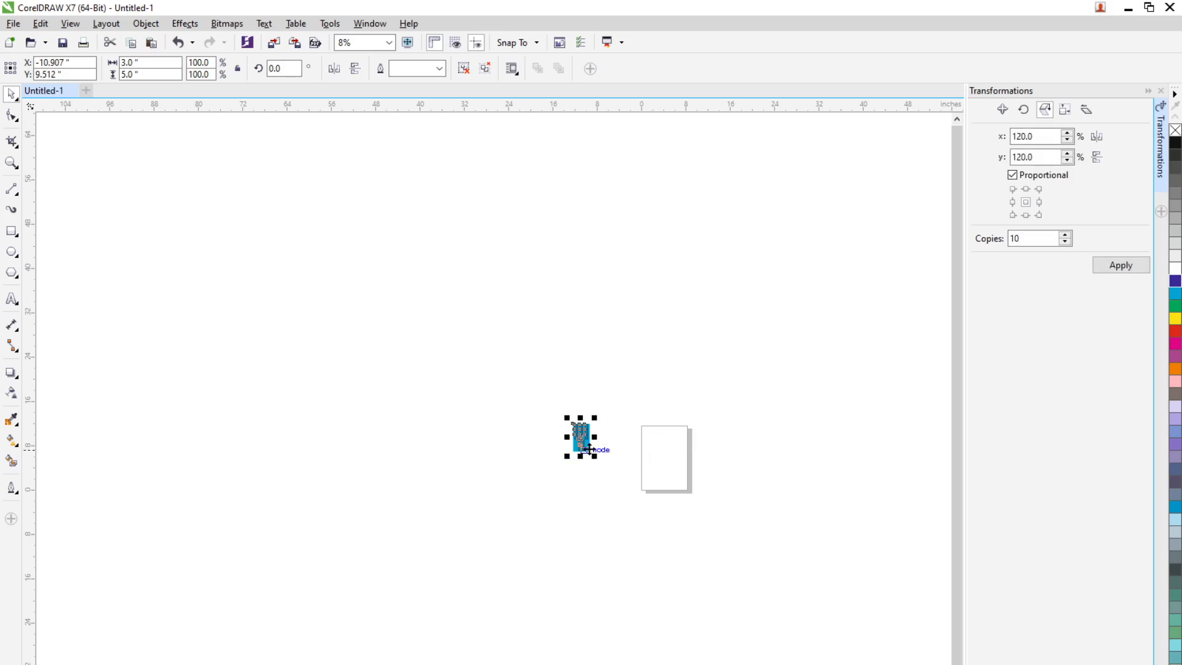
pyautogui.scroll(1, 562, 440)
pyautogui.scroll(-2, 550, 450)
pyautogui.scroll(2, 557, 452)
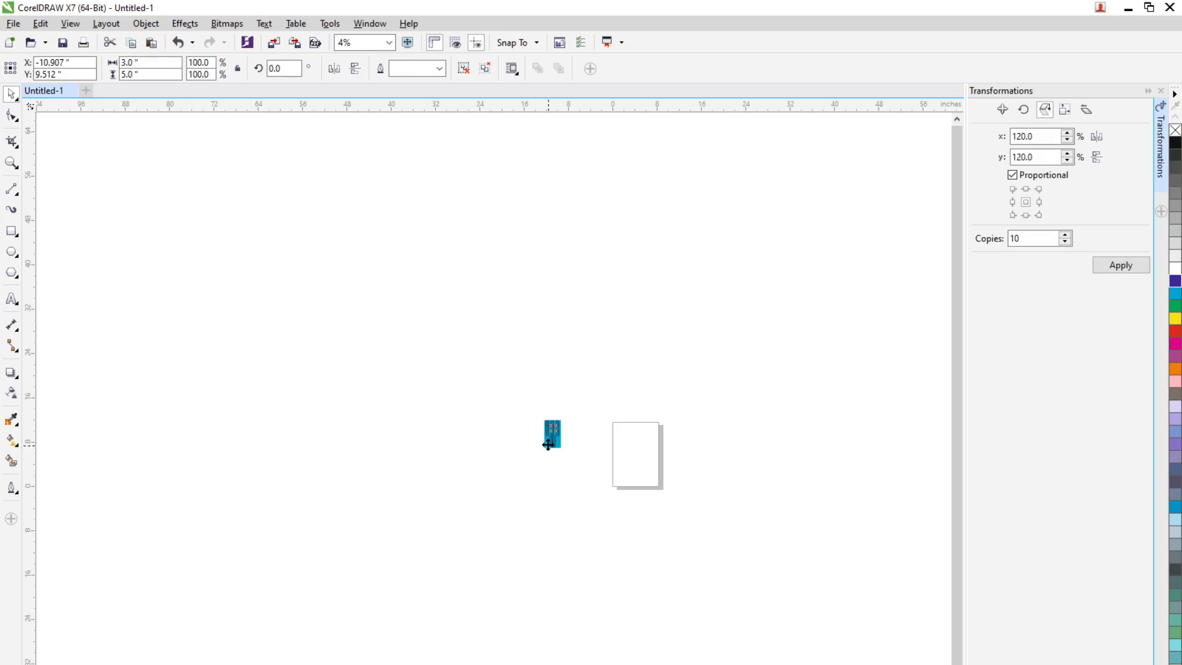
pyautogui.scroll(-1, 576, 447)
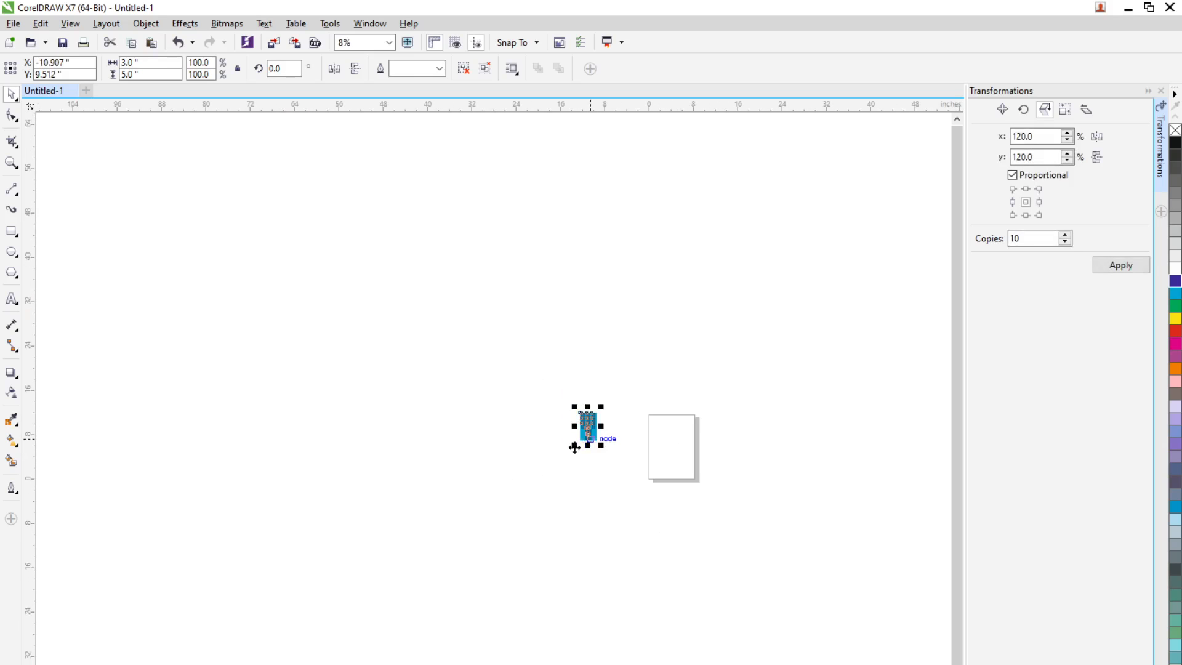
# Move the building group to about x -3.607, y 12.012 inches and scale it proportionally to 1 inch wide
pyautogui.scroll(1, 582, 425)
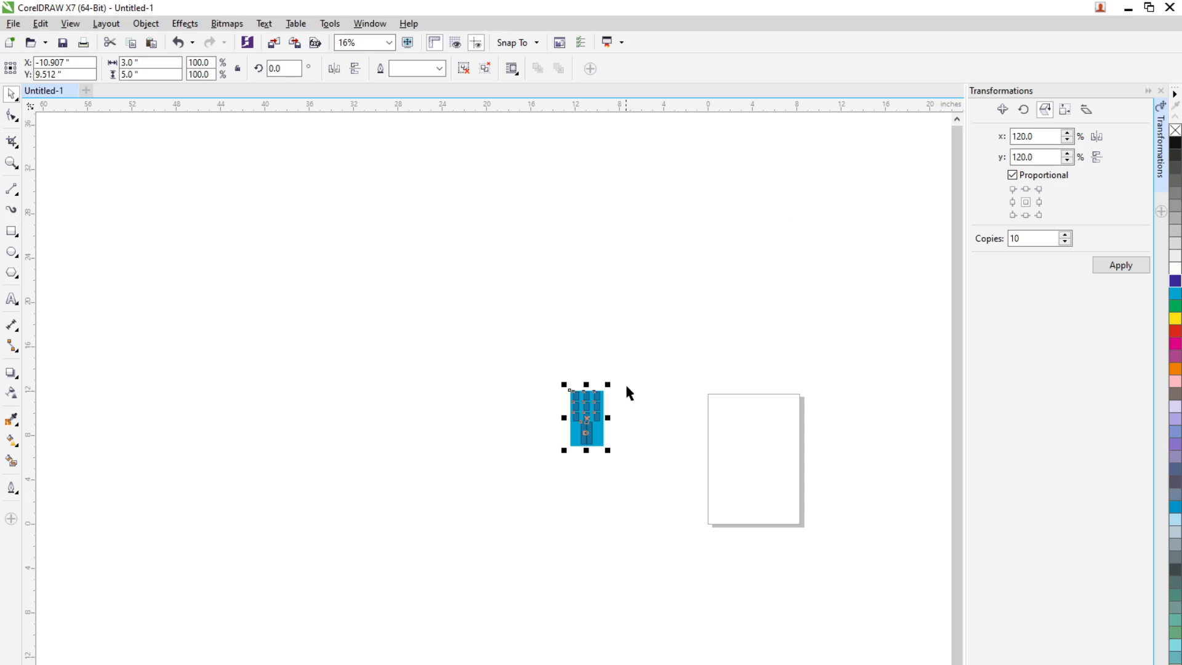
pyautogui.moveTo(583, 430)
pyautogui.mouseDown()
pyautogui.moveTo(657, 437)
pyautogui.moveTo(664, 404)
pyautogui.mouseUp()
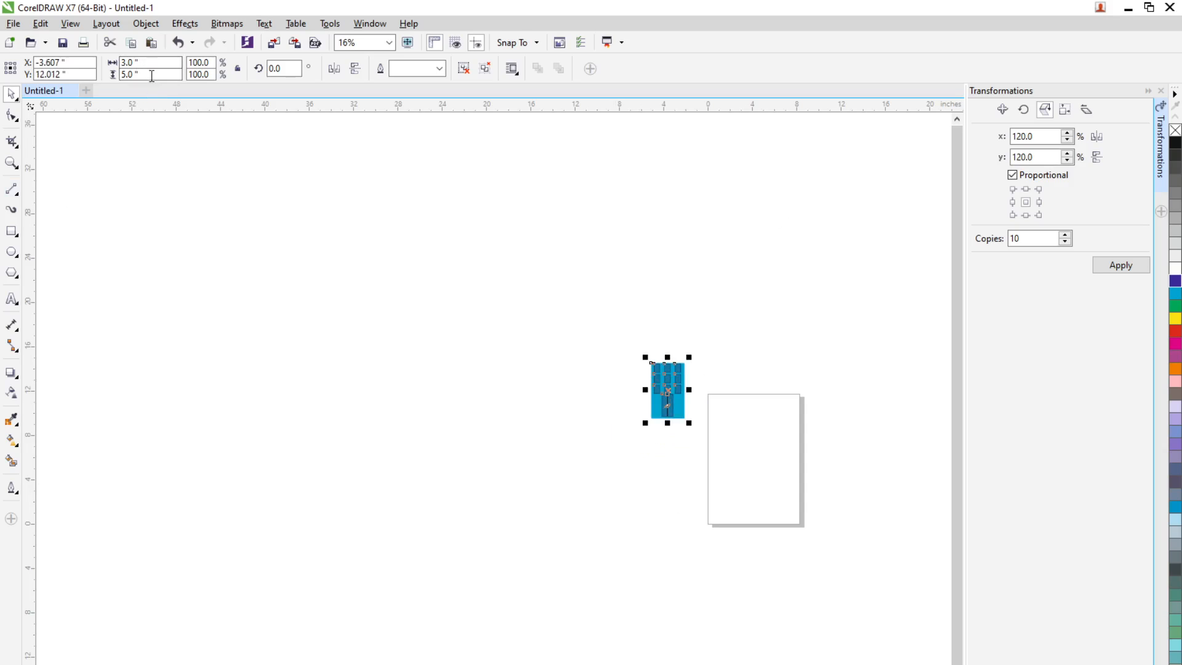
pyautogui.click(237, 68)
pyautogui.moveTo(136, 62); pyautogui.dragTo(71, 71)
pyautogui.write('1')
pyautogui.press('Return')
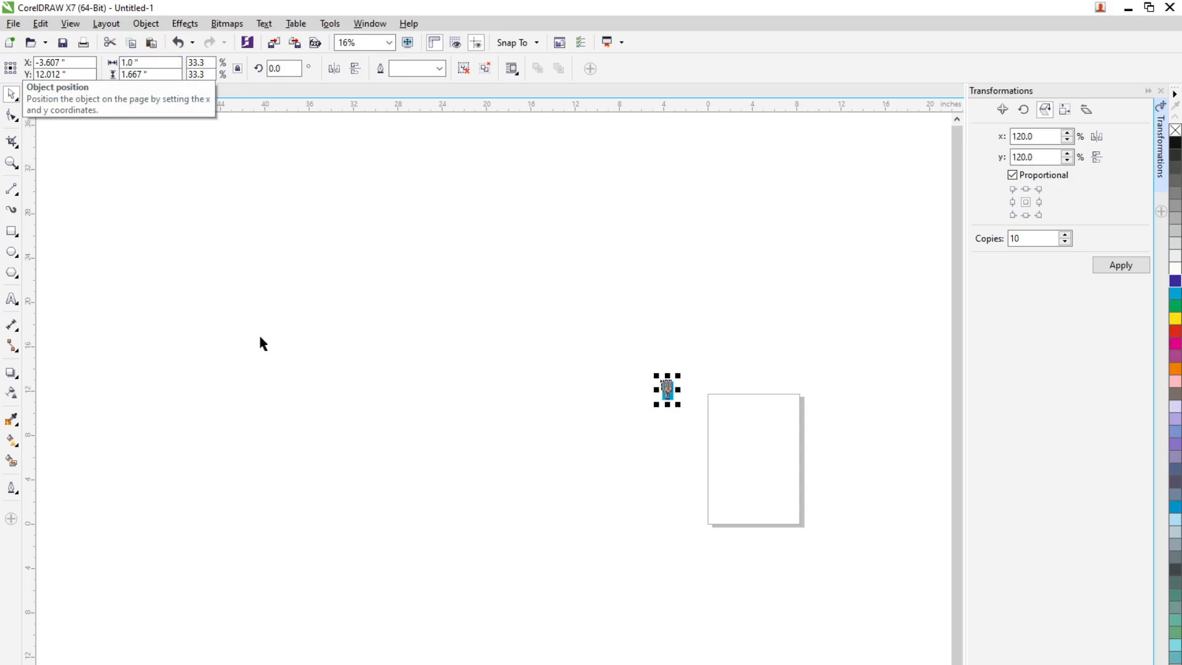
# Give the small building group a 1.5 pt outline
pyautogui.click(692, 412)
pyautogui.scroll(1, 684, 389)
pyautogui.scroll(2, 641, 402)
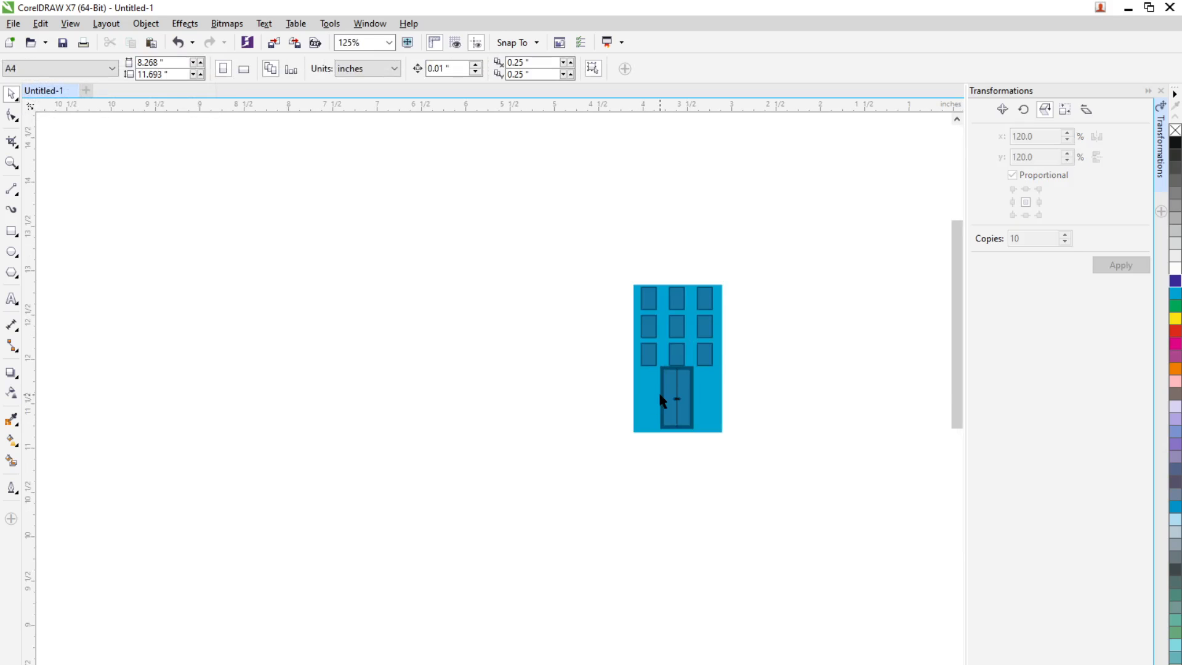
pyautogui.click(660, 390)
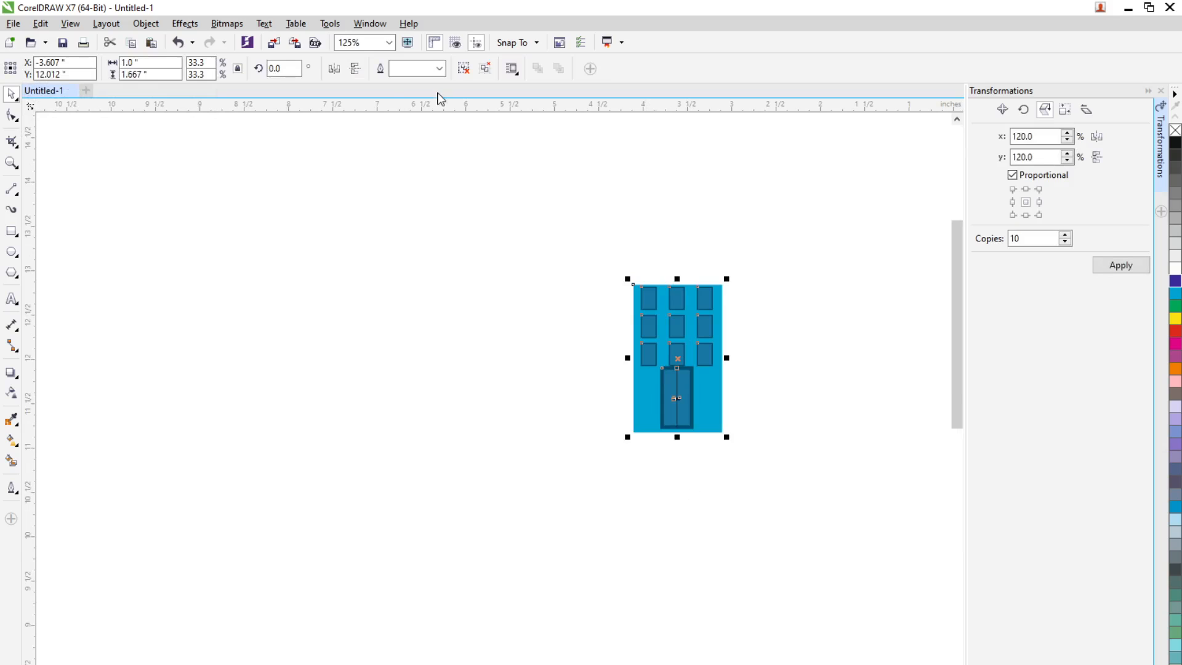
pyautogui.click(440, 68)
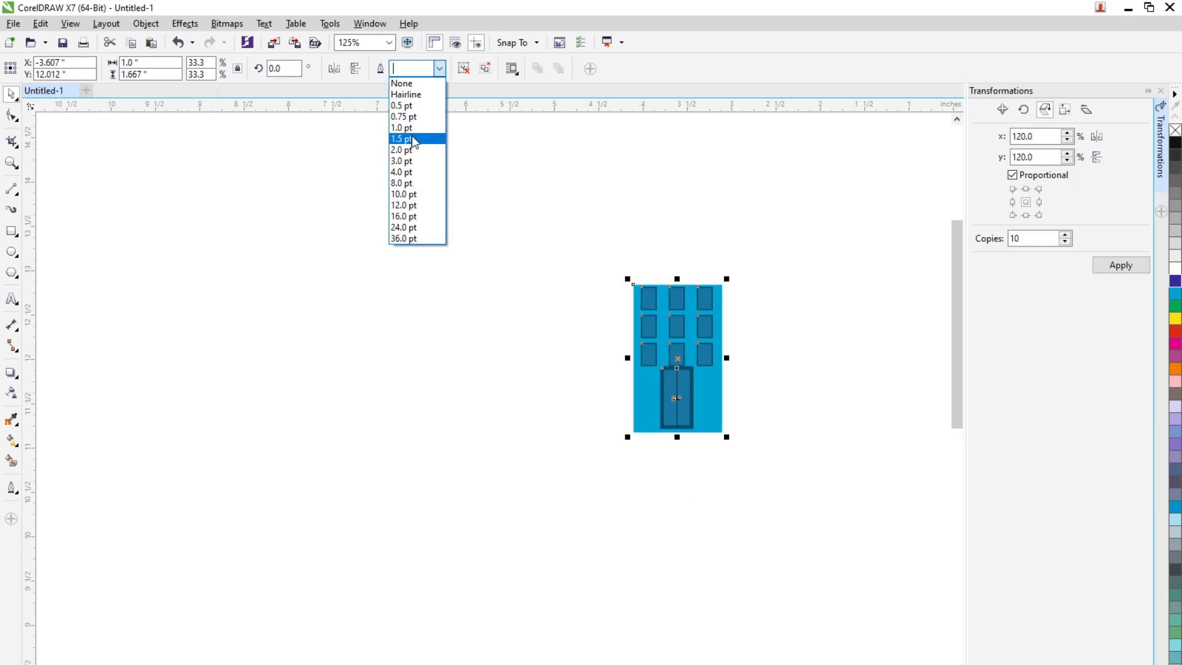
pyautogui.click(412, 138)
pyautogui.click(749, 431)
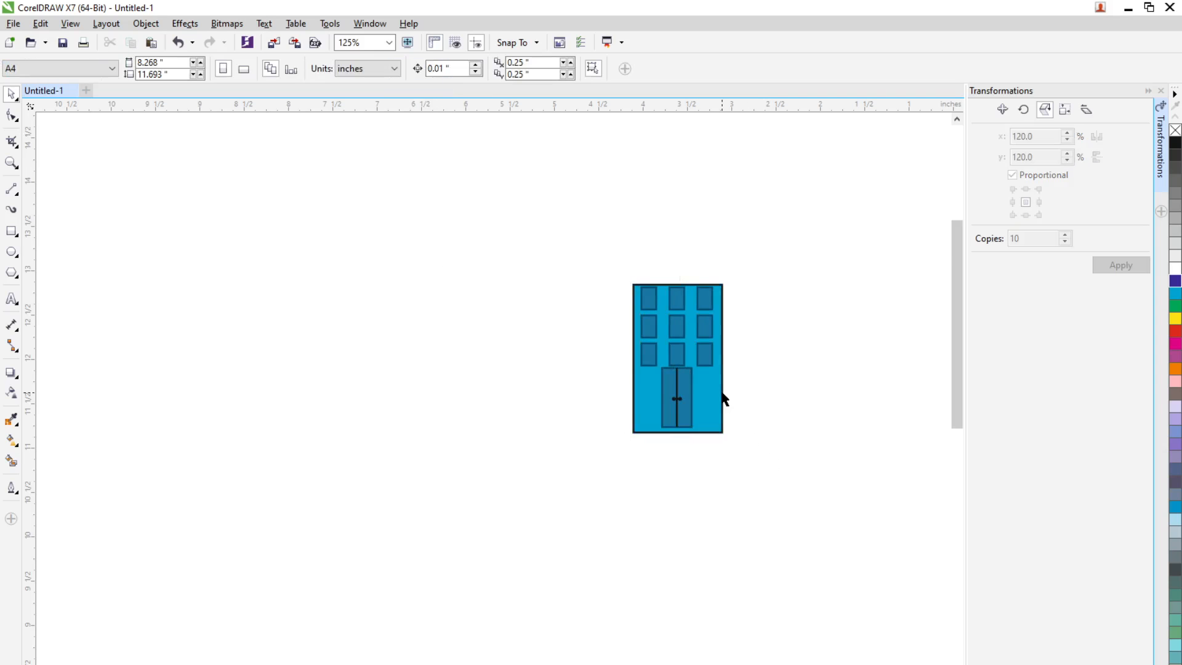
pyautogui.scroll(1, 726, 399)
pyautogui.scroll(-2, 703, 372)
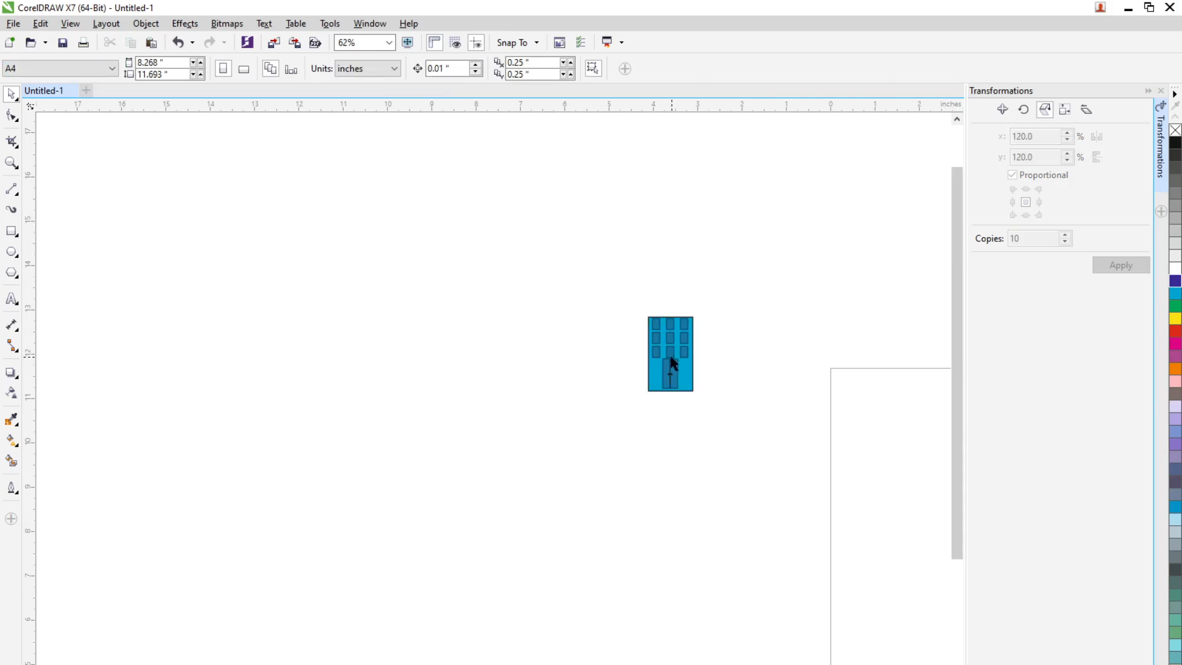
# Create 10 copies of the building group, each scaled proportionally to 120%
pyautogui.moveTo(610, 290); pyautogui.dragTo(726, 450)
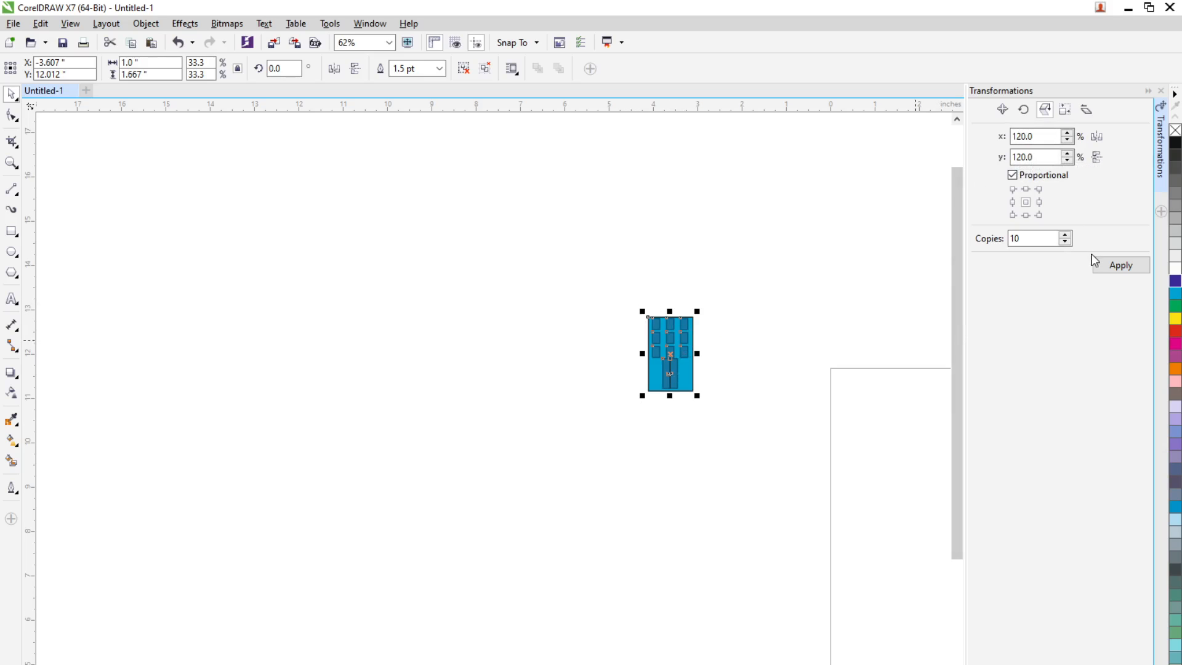
pyautogui.click(1114, 261)
pyautogui.scroll(-5, 774, 394)
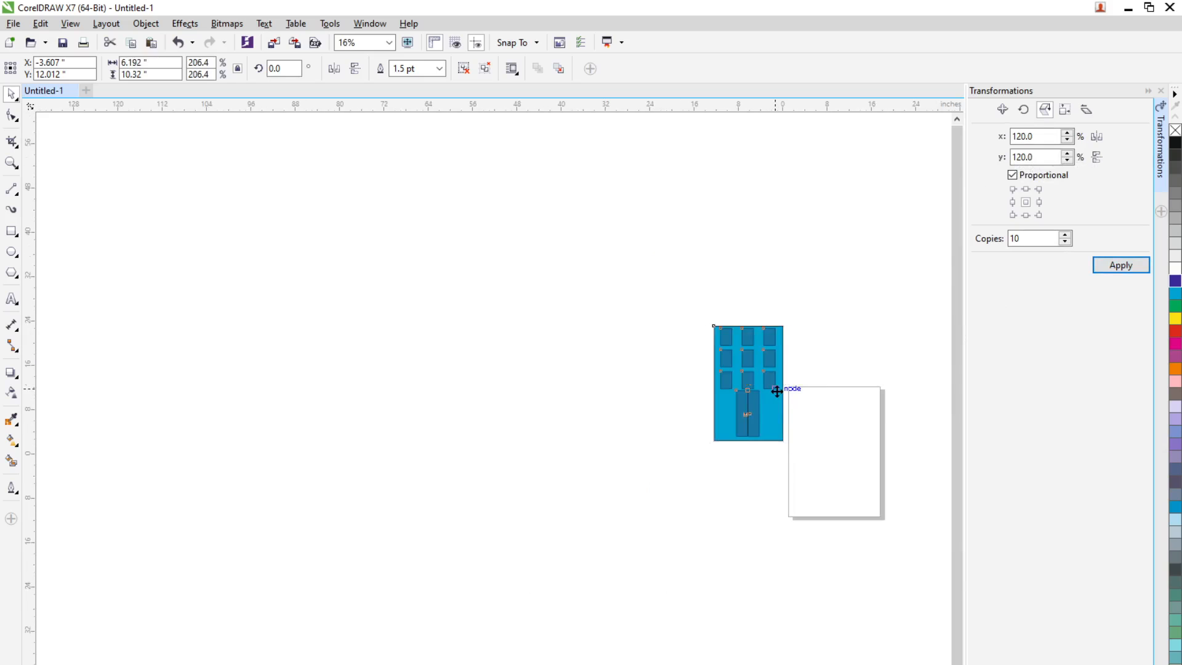
# Move the three largest buildings from the stack into a spaced row further left, the third at about x -79.815, y 12.012 inches
pyautogui.moveTo(774, 392); pyautogui.dragTo(251, 394)
pyautogui.click(771, 389)
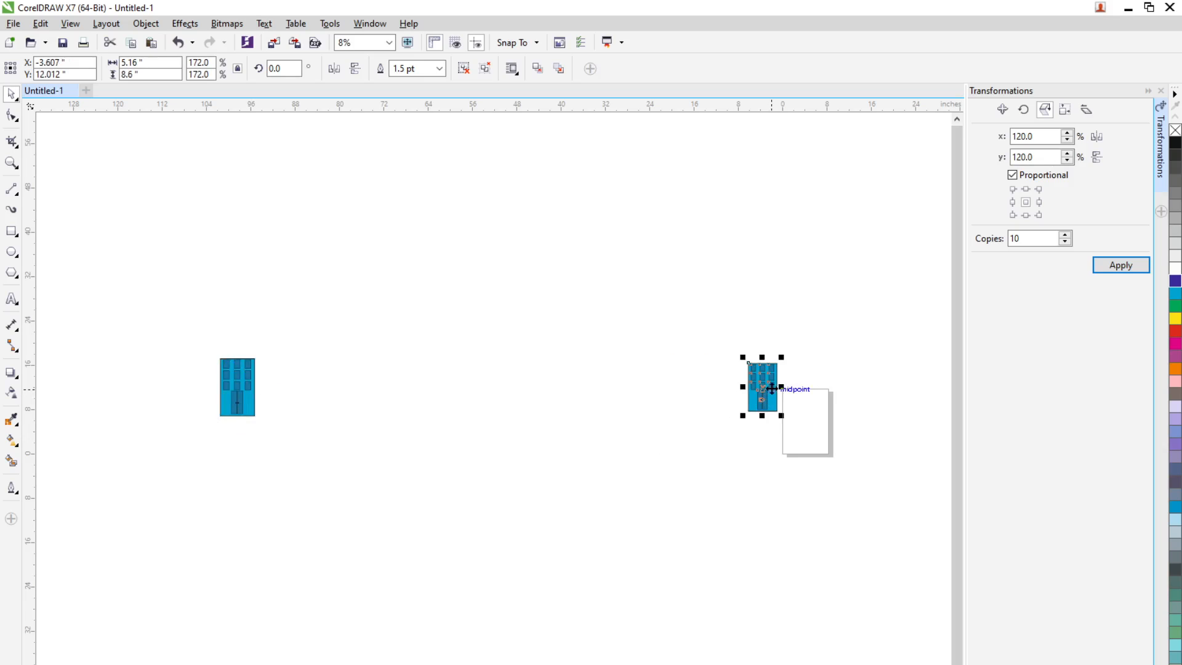
pyautogui.moveTo(771, 389); pyautogui.dragTo(291, 388)
pyautogui.moveTo(762, 394); pyautogui.dragTo(340, 386)
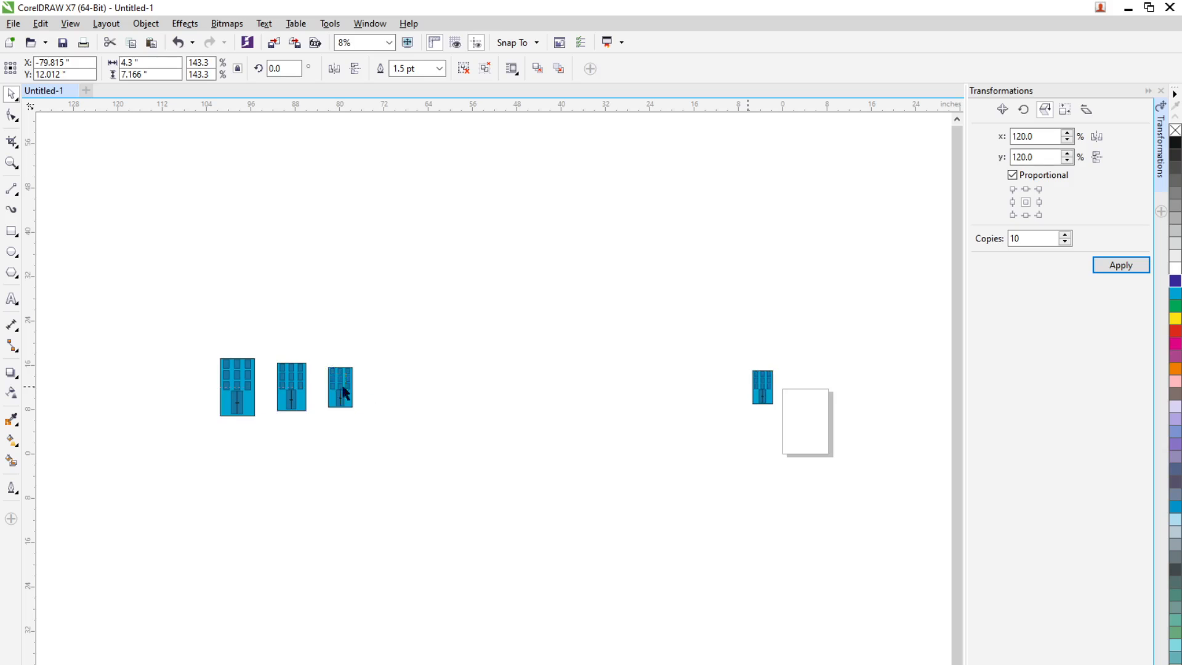
# Continue the row with the fourth and fifth largest buildings, placing the fourth at about x -71.785, y 12.012 inches
pyautogui.moveTo(762, 391); pyautogui.dragTo(397, 376)
pyautogui.moveTo(395, 377); pyautogui.dragTo(387, 377)
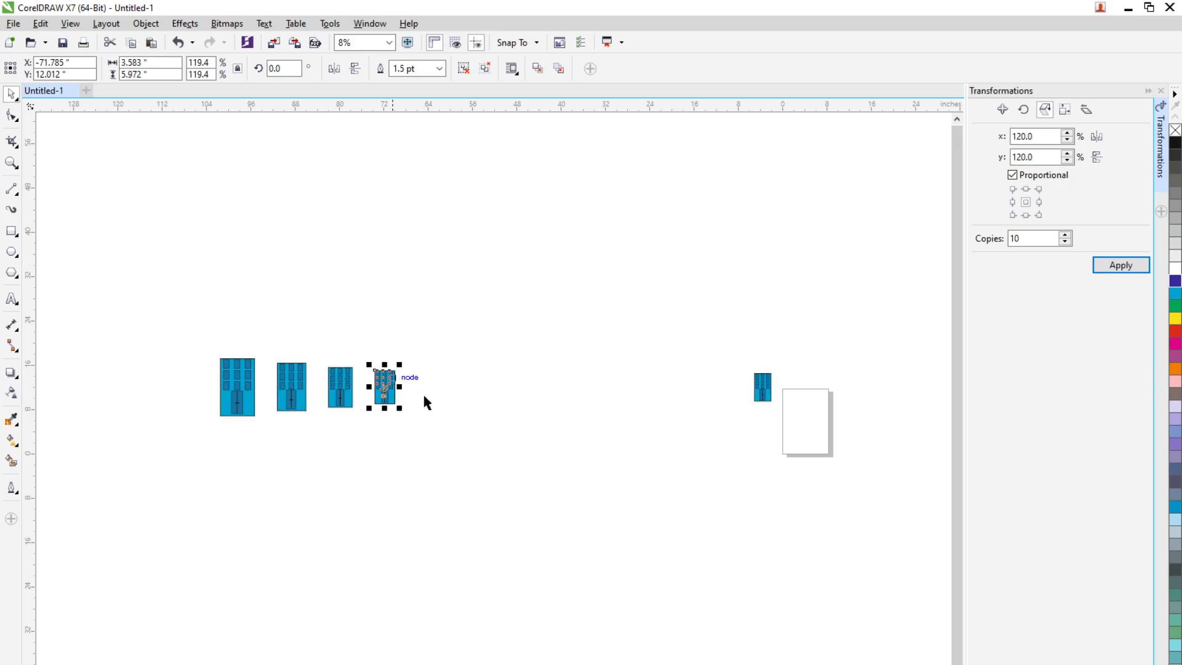
pyautogui.moveTo(762, 382); pyautogui.dragTo(429, 386)
pyautogui.press('Escape')
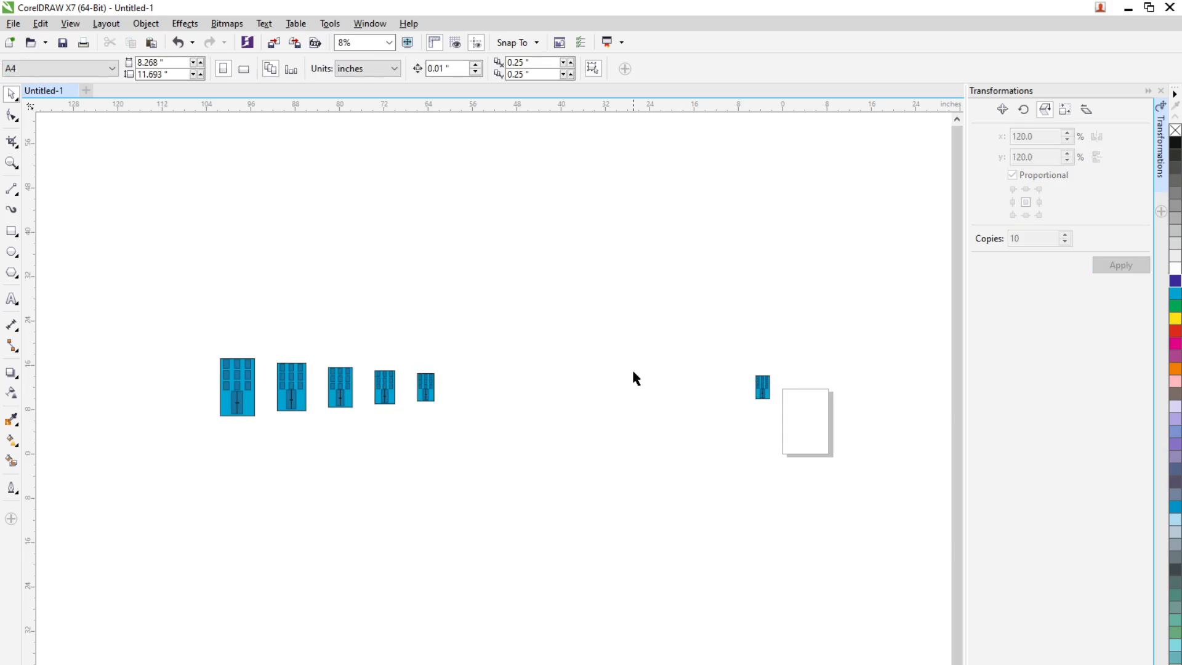
# Add the sixth and seventh largest buildings to the row at about x -57.588 and x -51.219 inches, keeping y 12.012 inches
pyautogui.scroll(1, 635, 369)
pyautogui.moveTo(887, 404); pyautogui.dragTo(291, 402)
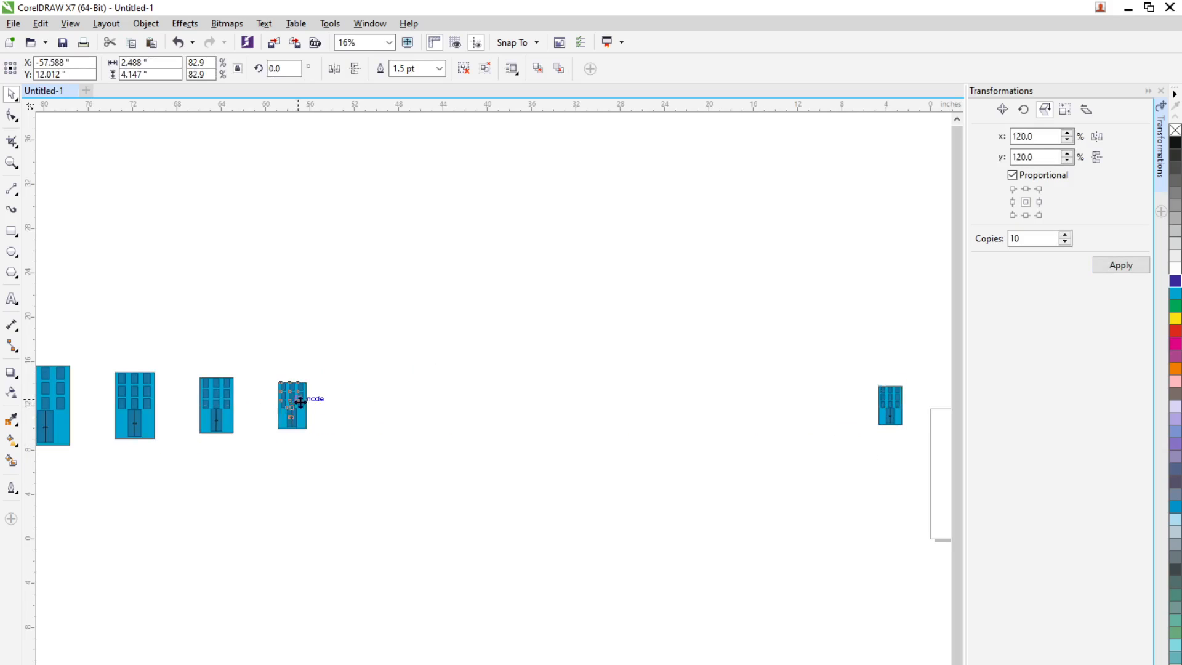
pyautogui.click(891, 408)
pyautogui.moveTo(905, 405); pyautogui.dragTo(368, 404)
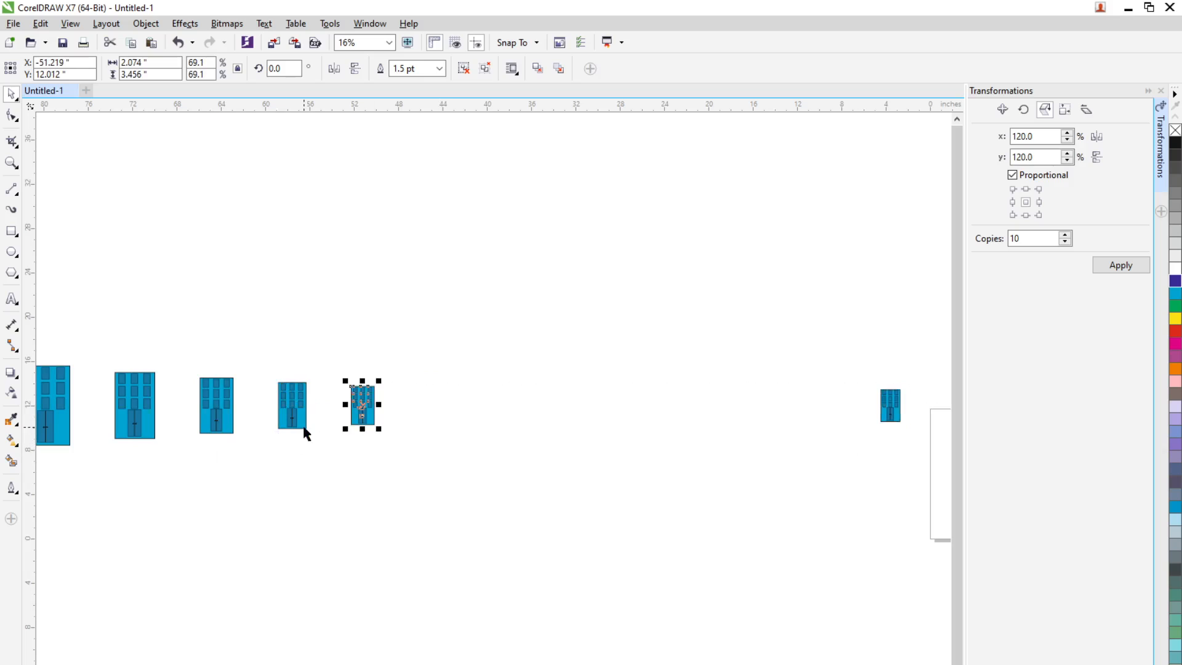
# Place the eighth largest building in the row at about x -45.977, y 12.012 inches
pyautogui.scroll(-1, 305, 432)
pyautogui.click(597, 416)
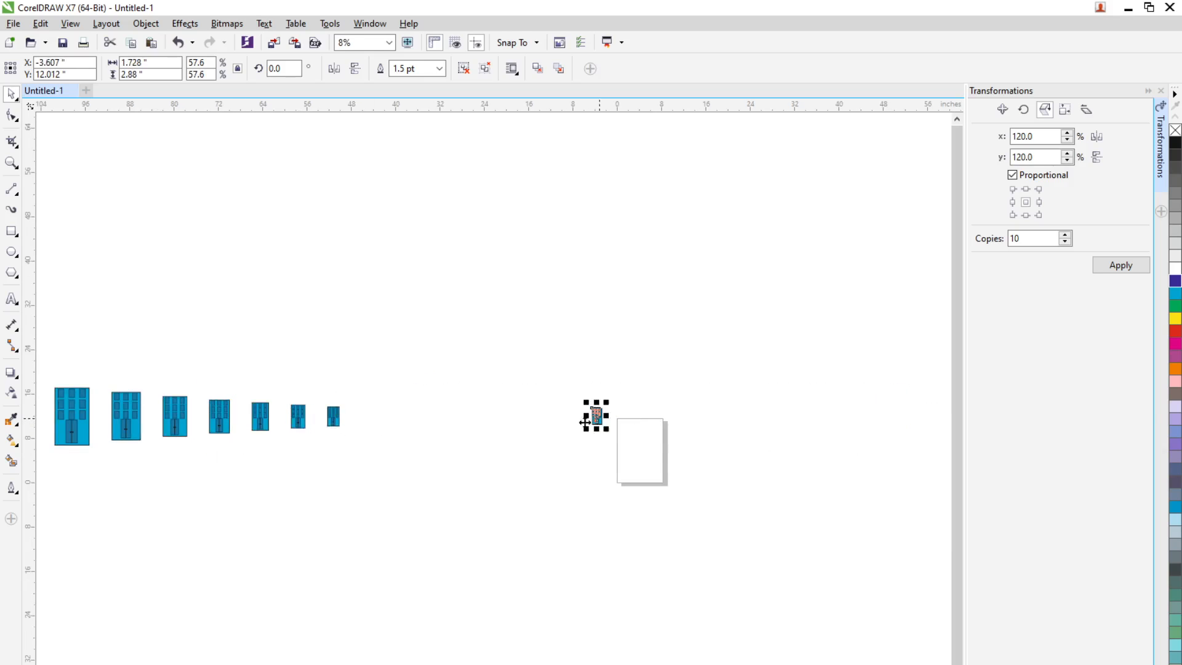
pyautogui.scroll(1, 598, 425)
pyautogui.moveTo(619, 410); pyautogui.dragTo(157, 414)
pyautogui.scroll(-2, 242, 425)
pyautogui.scroll(1, 120, 442)
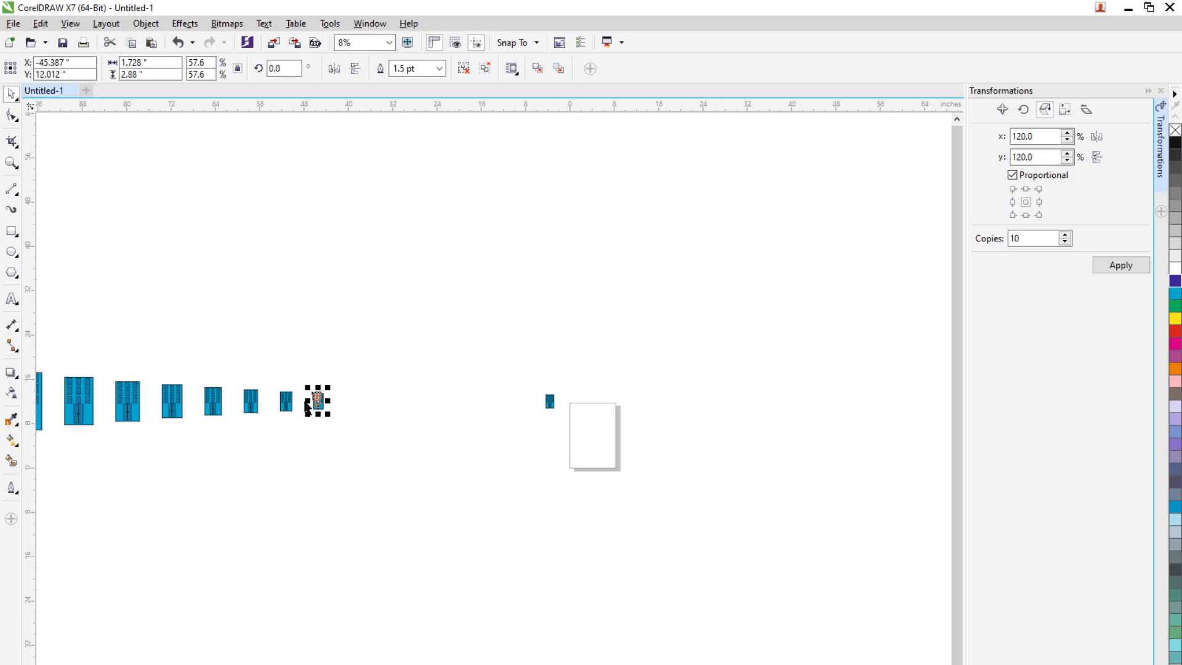
pyautogui.moveTo(317, 398); pyautogui.dragTo(320, 373)
pyautogui.scroll(1, 346, 417)
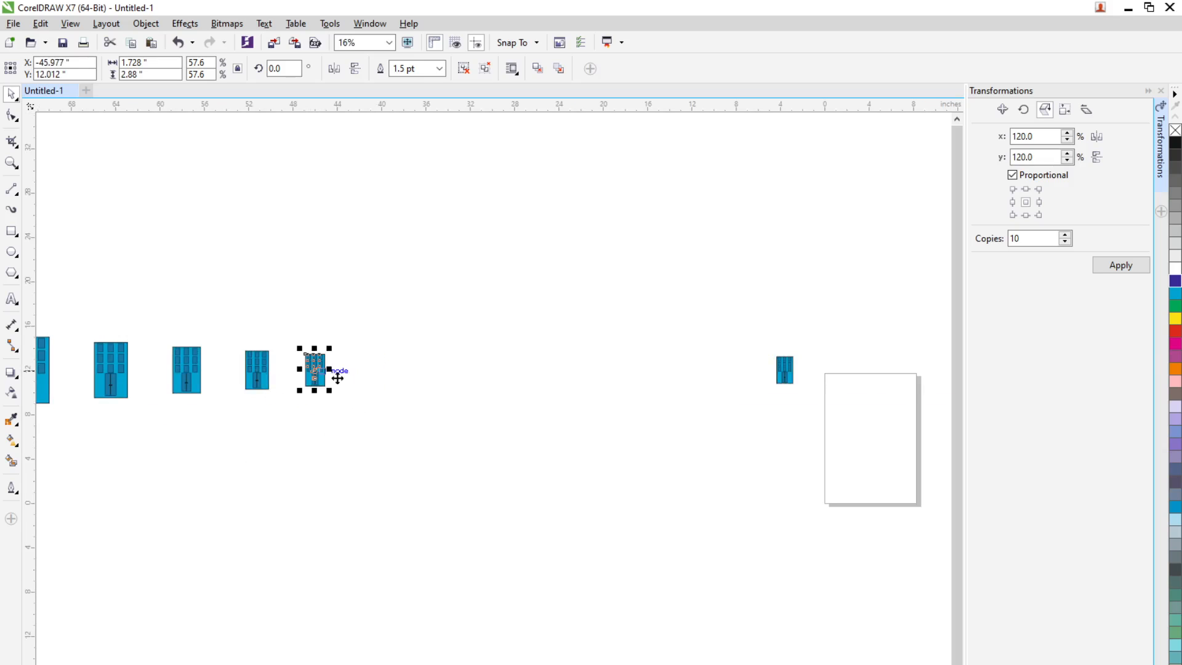
# Complete the row with the three smallest buildings, placing the ninth at about x -41.052 and the last at about x -31.95 inches
pyautogui.click(783, 371)
pyautogui.moveTo(791, 369); pyautogui.dragTo(377, 376)
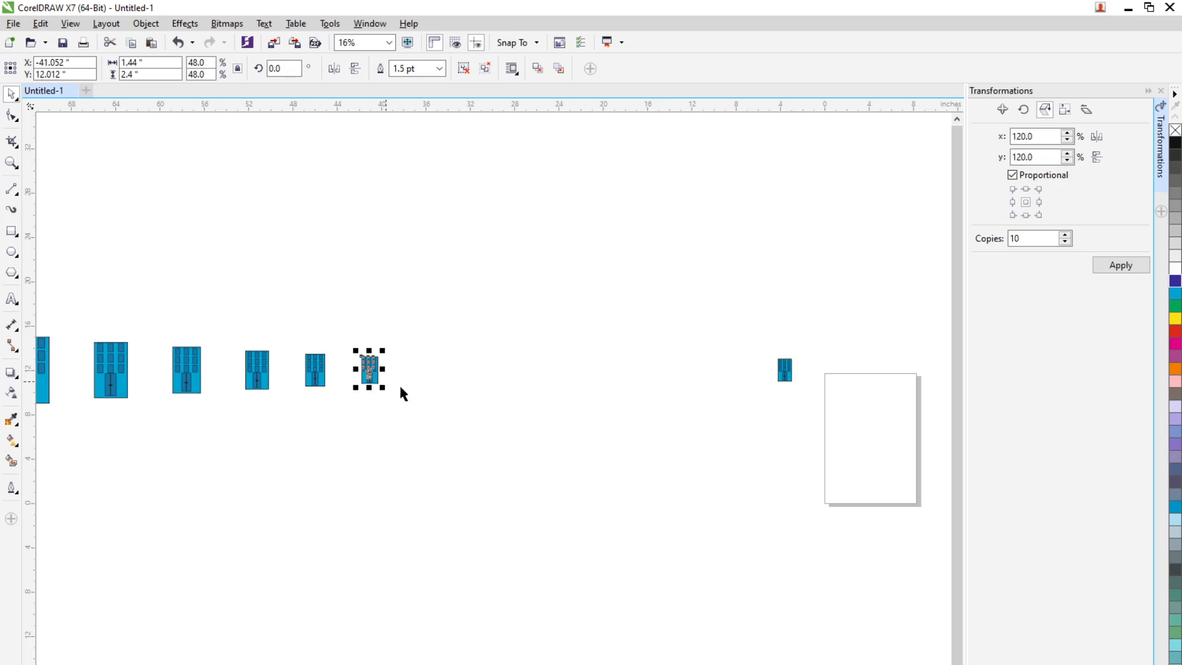
pyautogui.click(794, 368)
pyautogui.click(789, 373)
pyautogui.moveTo(789, 373); pyautogui.dragTo(421, 369)
pyautogui.hotkey('ctrl', 'z')
pyautogui.click(784, 371)
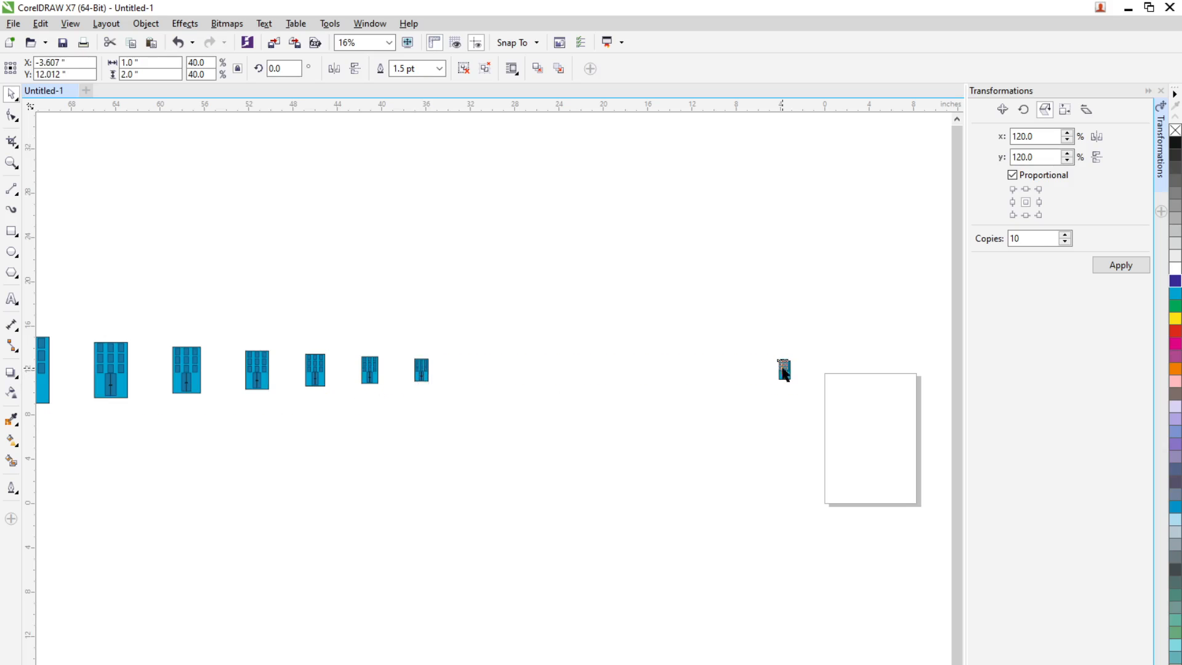
pyautogui.moveTo(784, 371); pyautogui.dragTo(469, 370)
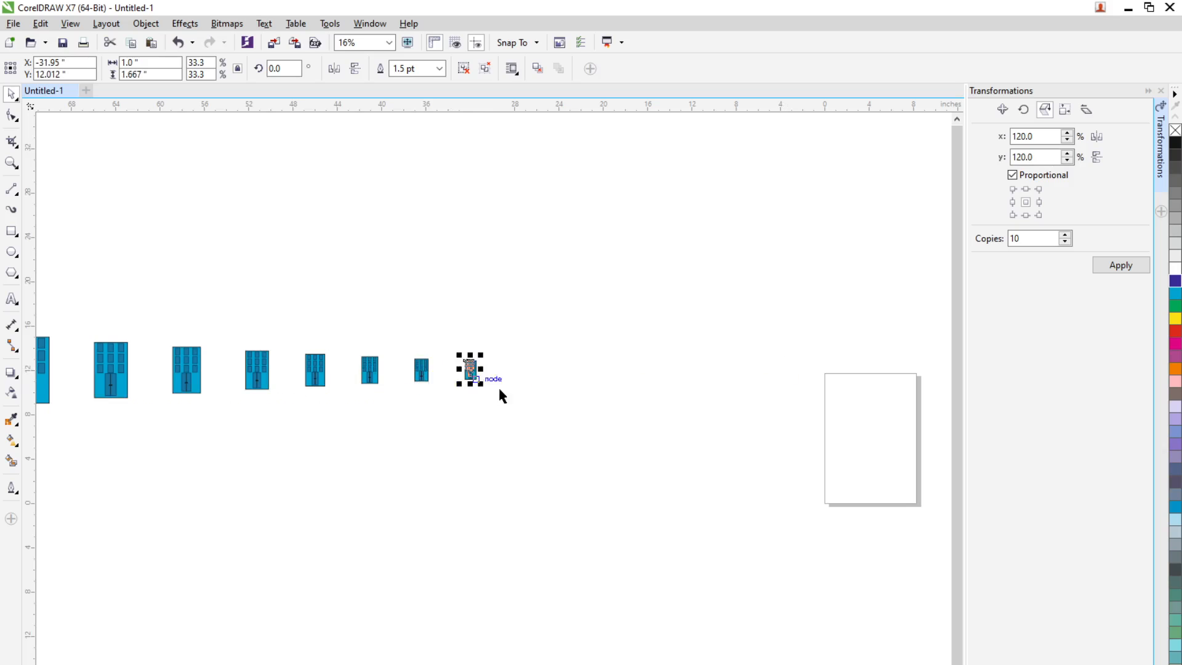
pyautogui.click(556, 400)
pyautogui.scroll(-2, 561, 409)
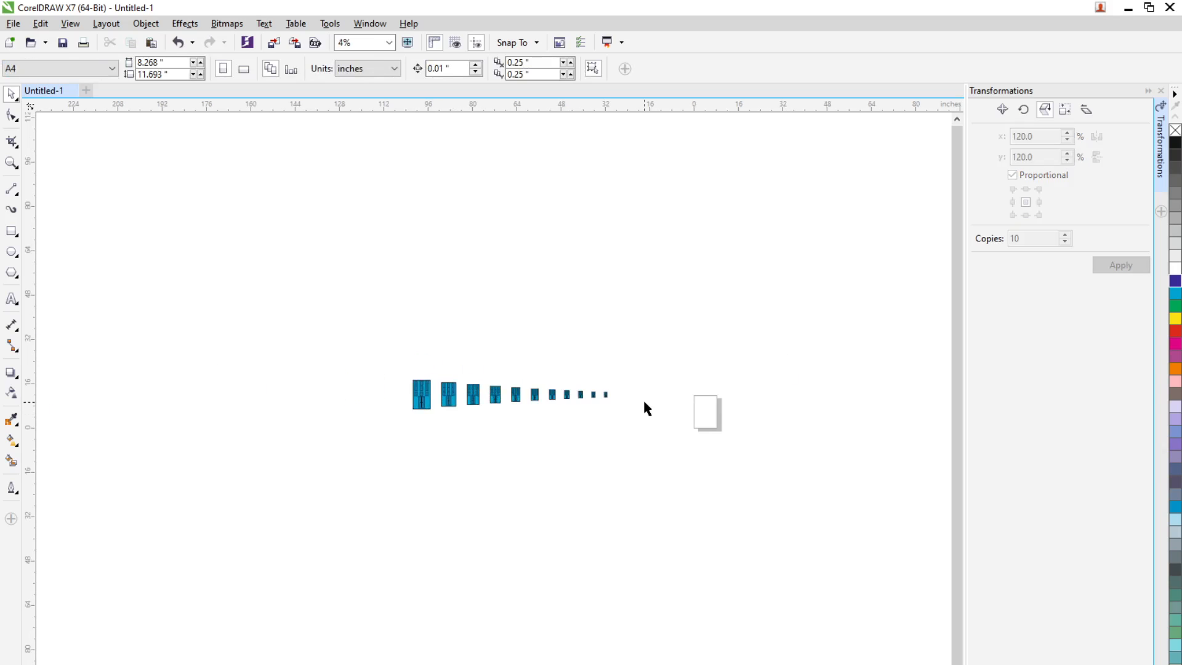
pyautogui.scroll(1, 644, 404)
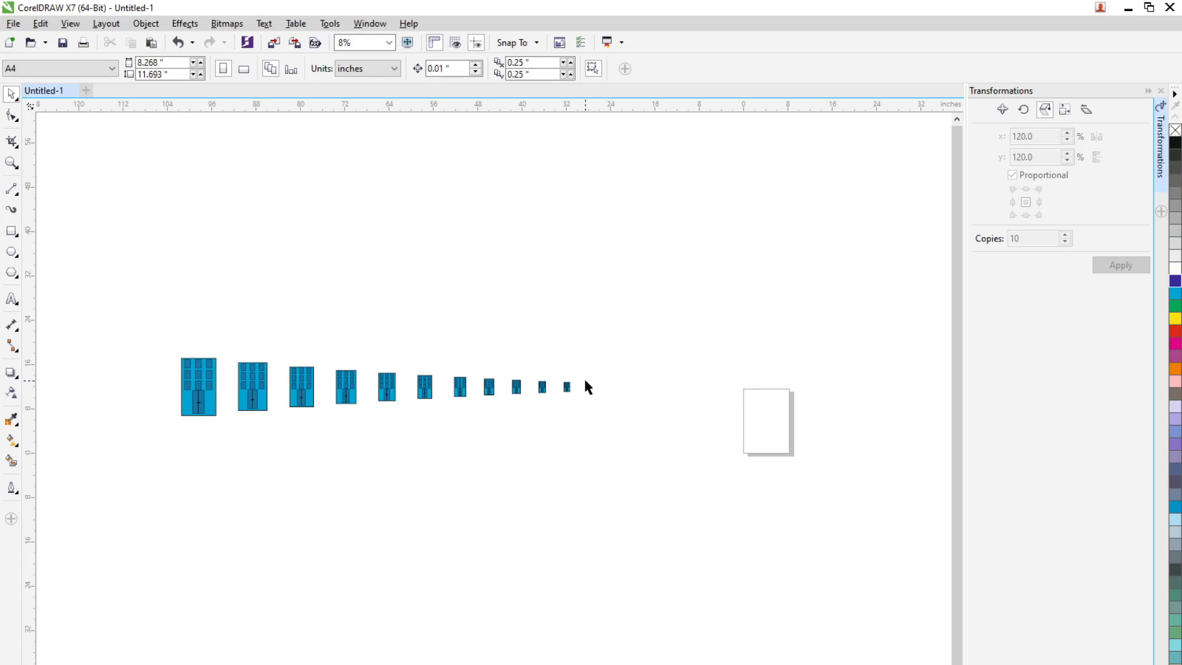
pyautogui.scroll(-2, 583, 382)
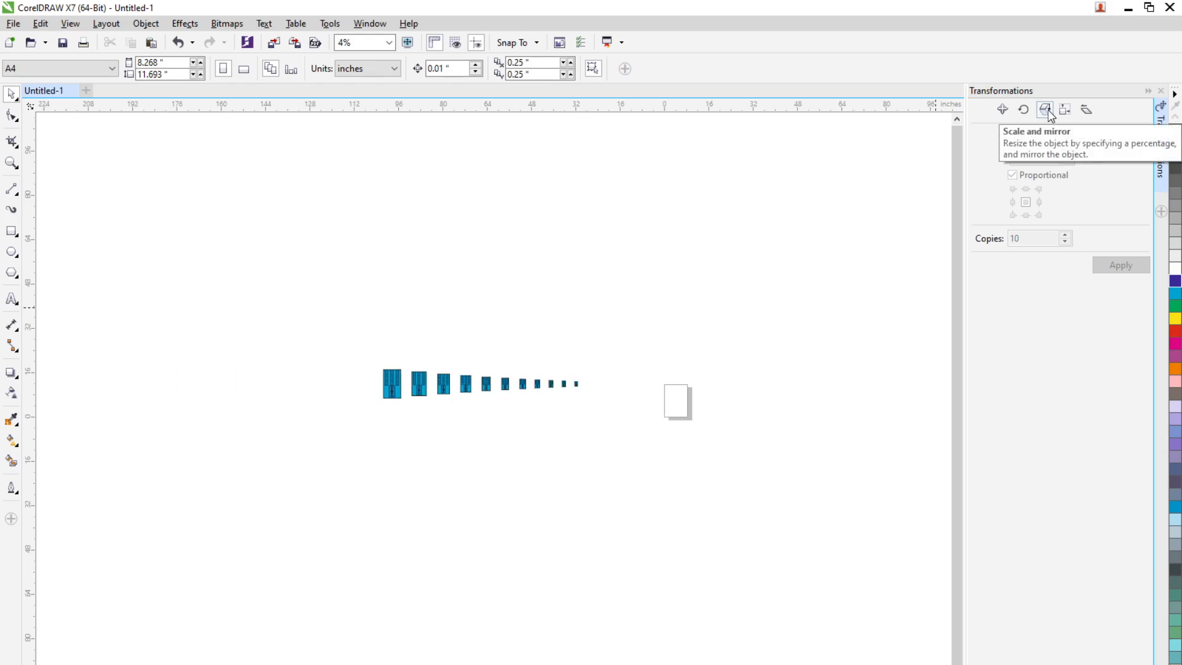
pyautogui.scroll(2, 562, 351)
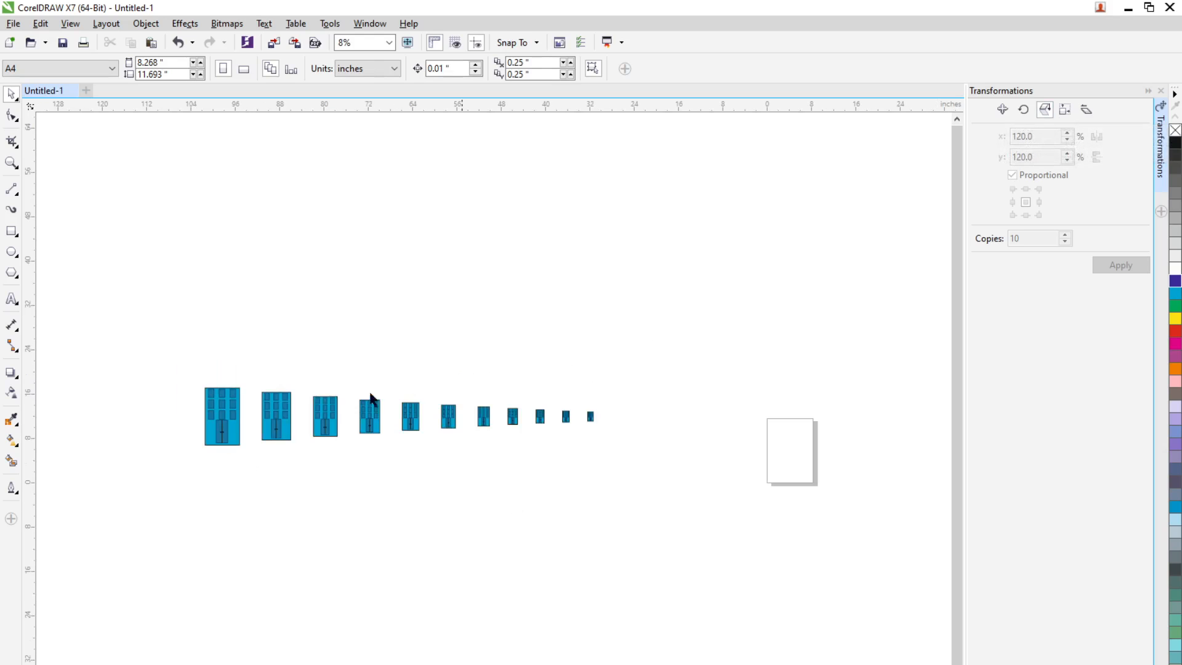
# Create one vertically mirrored copy of all eleven buildings at 100% scale
pyautogui.moveTo(352, 475); pyautogui.dragTo(623, 521)
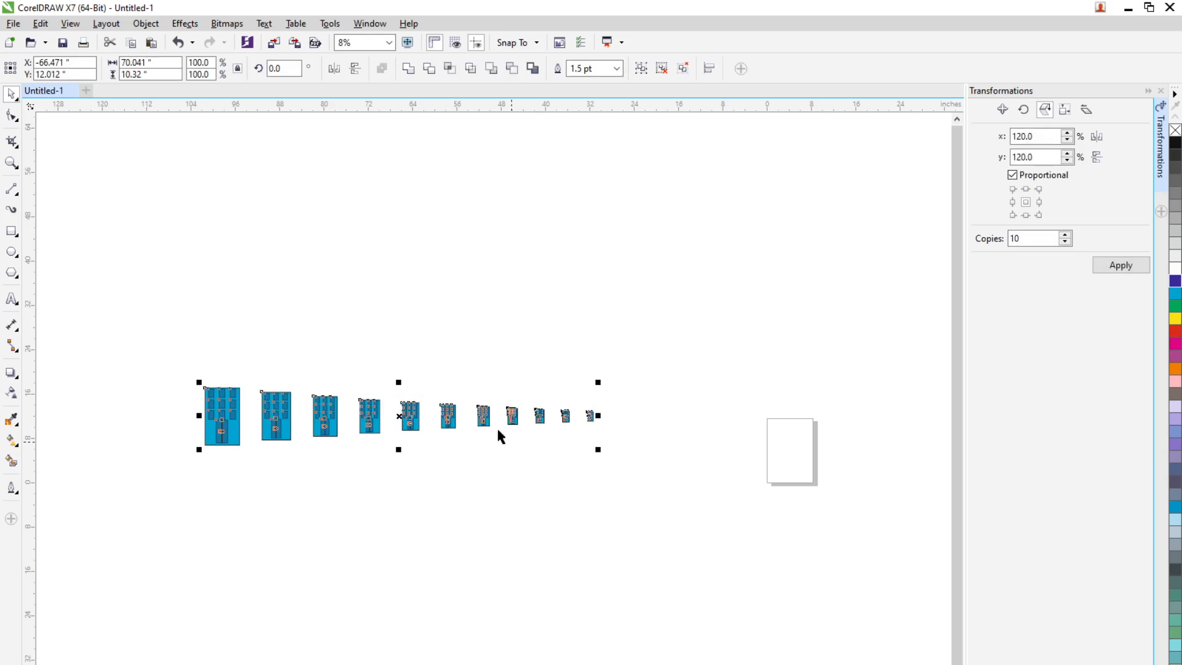
pyautogui.click(484, 417)
pyautogui.click(151, 355)
pyautogui.moveTo(156, 348); pyautogui.dragTo(720, 493)
pyautogui.doubleClick(1015, 239)
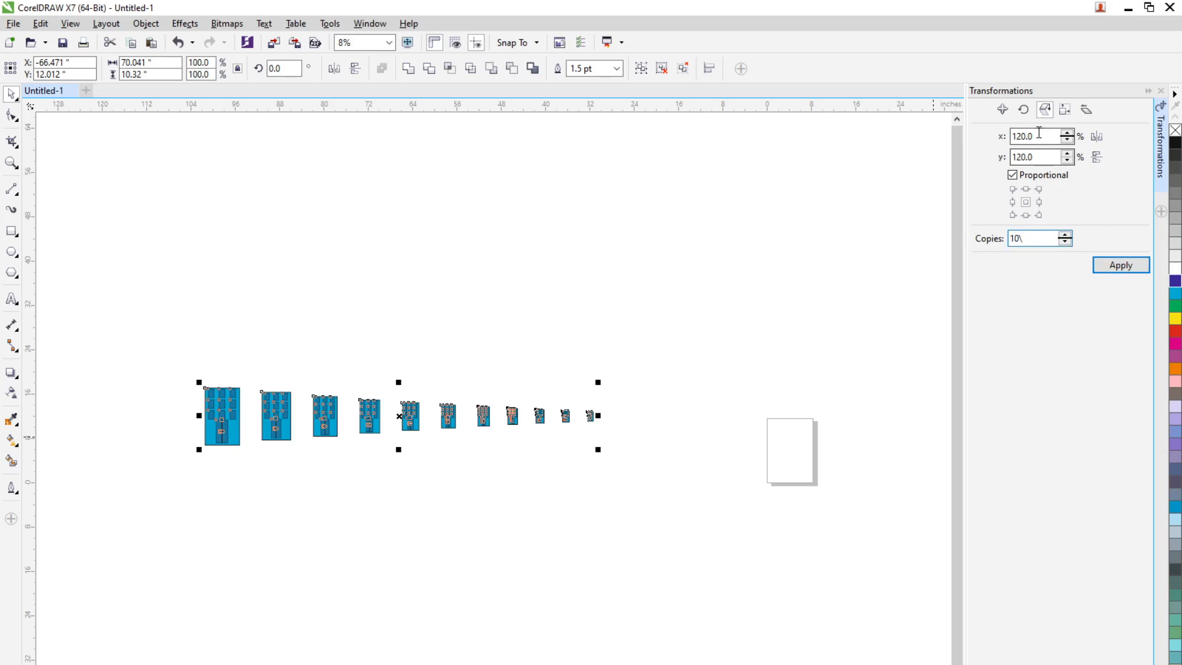
pyautogui.moveTo(1039, 136); pyautogui.dragTo(965, 136)
pyautogui.write('10')
pyautogui.press('Tab')
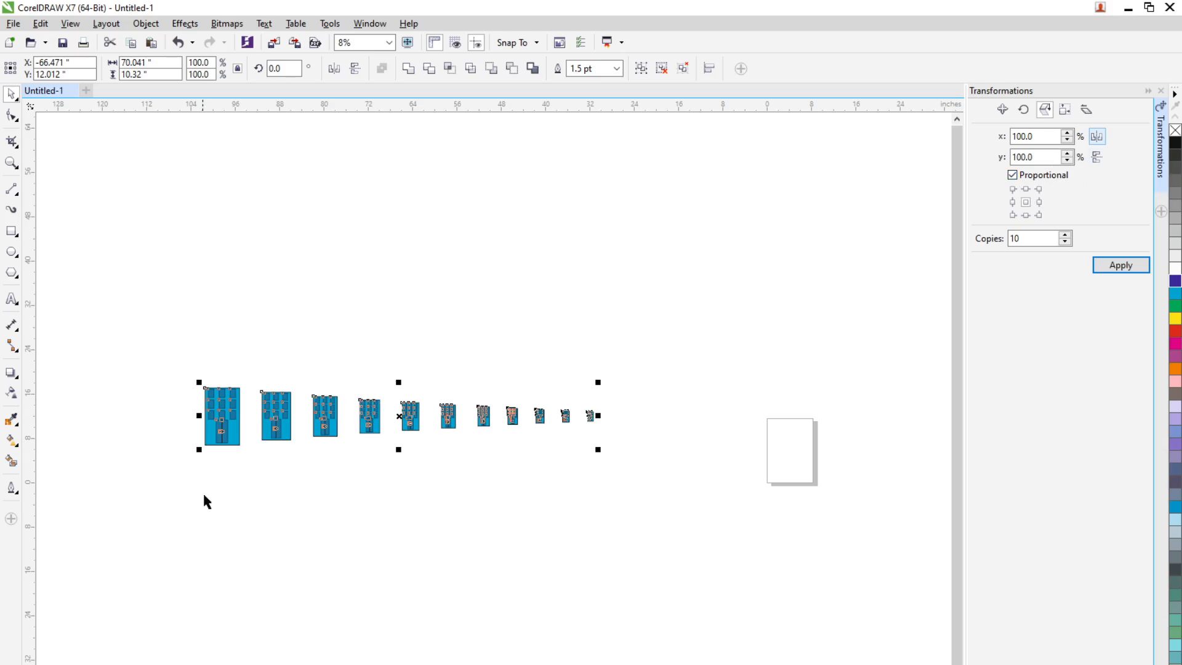
pyautogui.click(1097, 157)
pyautogui.click(1035, 239)
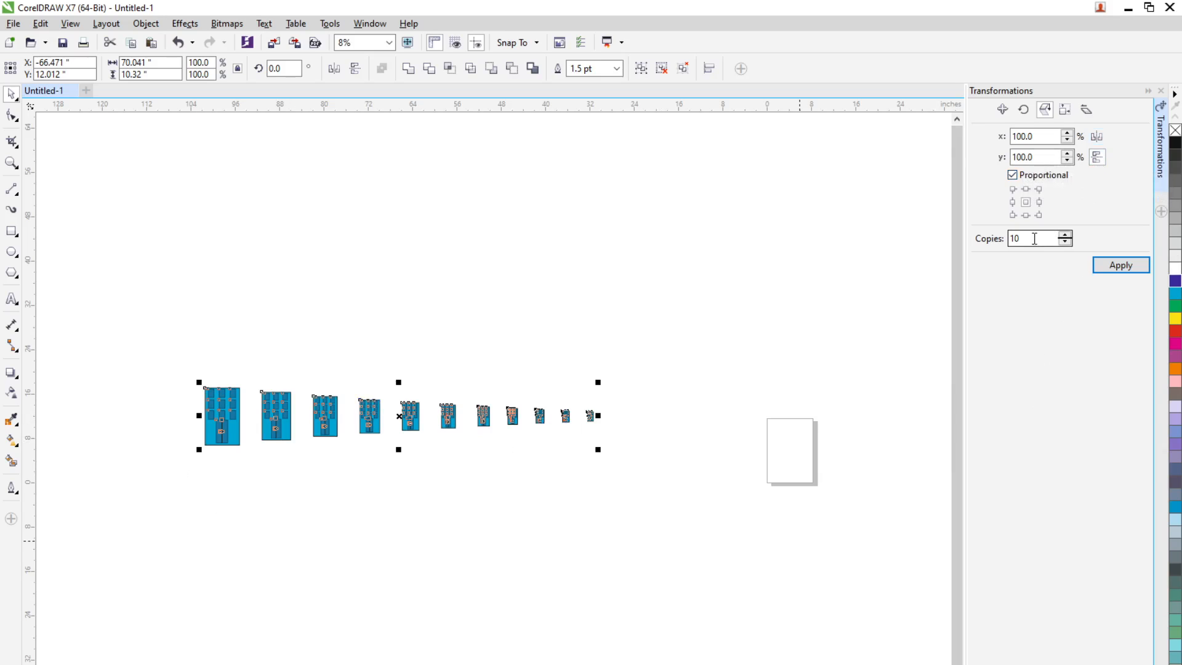
pyautogui.click(1113, 269)
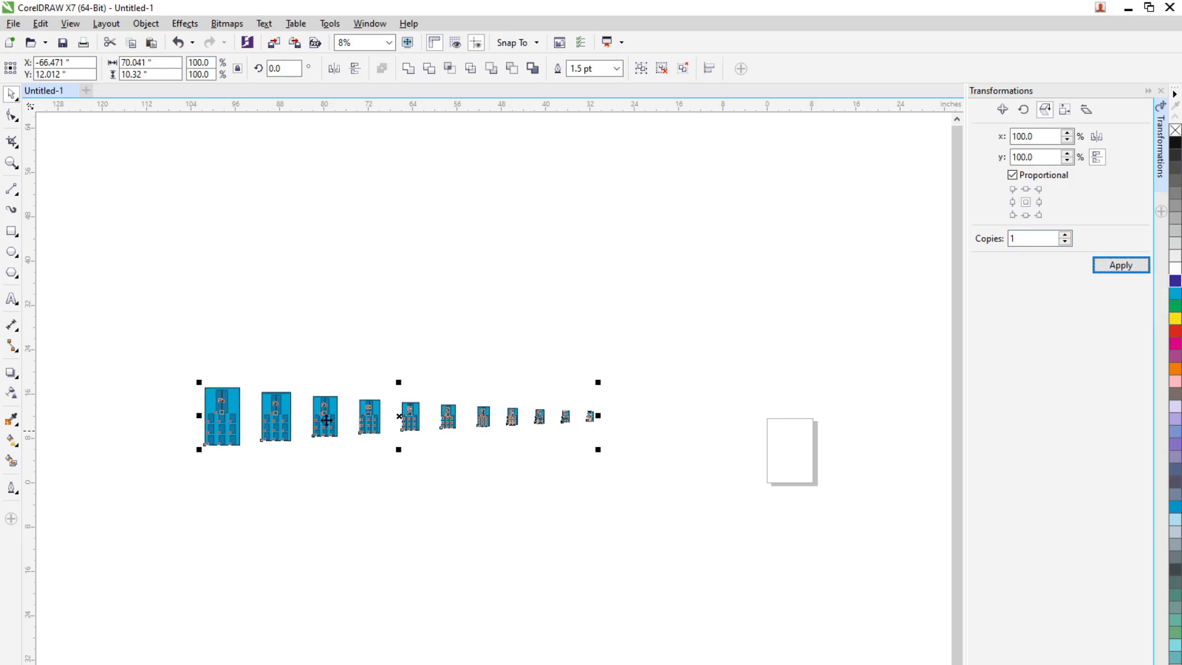
# Place the mirrored row below the originals at about x -66.706, y 0.995 inches and raise its second to fifth buildings beneath their counterparts
pyautogui.moveTo(327, 420); pyautogui.dragTo(364, 477)
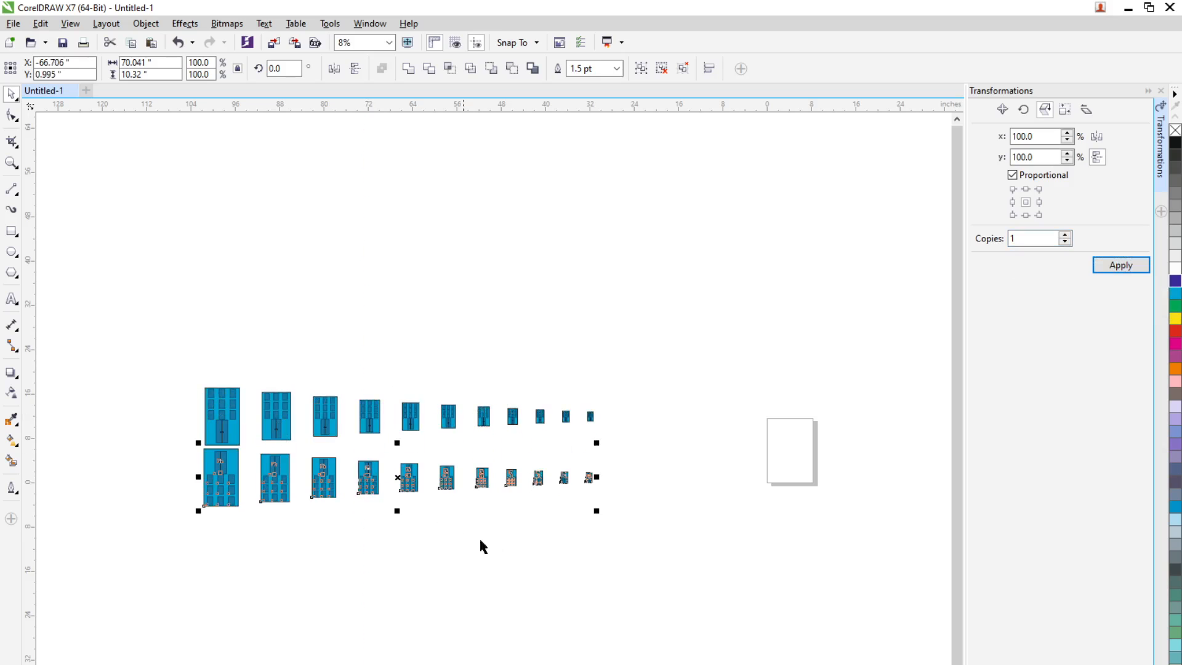
pyautogui.click(534, 556)
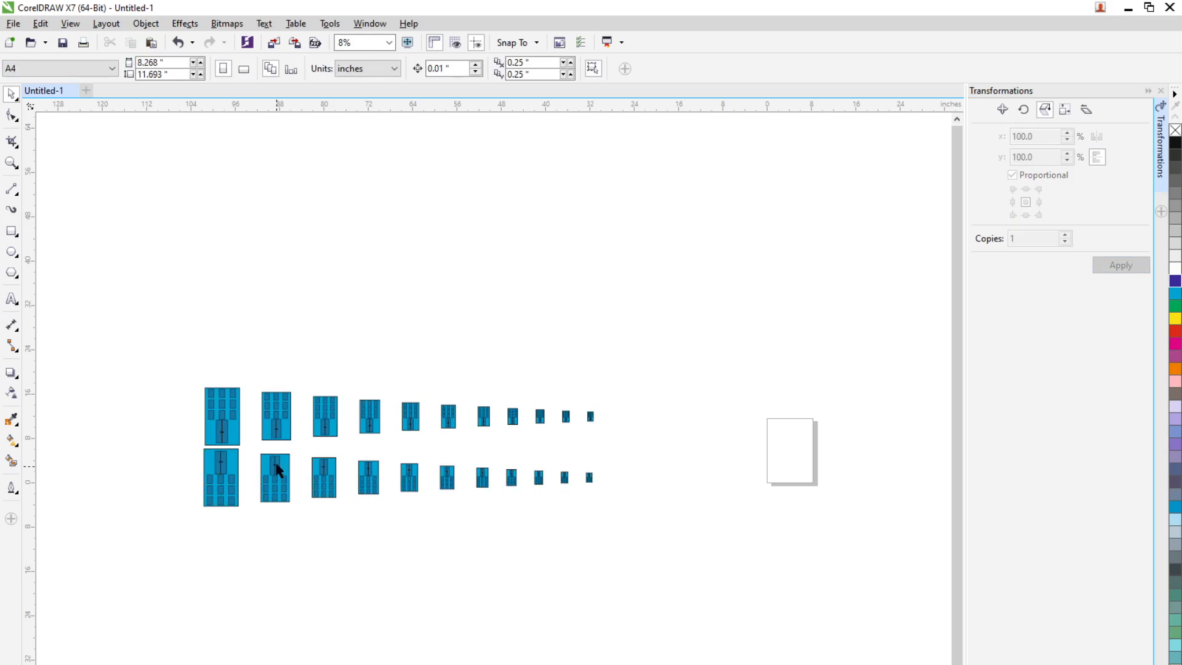
pyautogui.moveTo(278, 471); pyautogui.dragTo(409, 453)
pyautogui.click(412, 488)
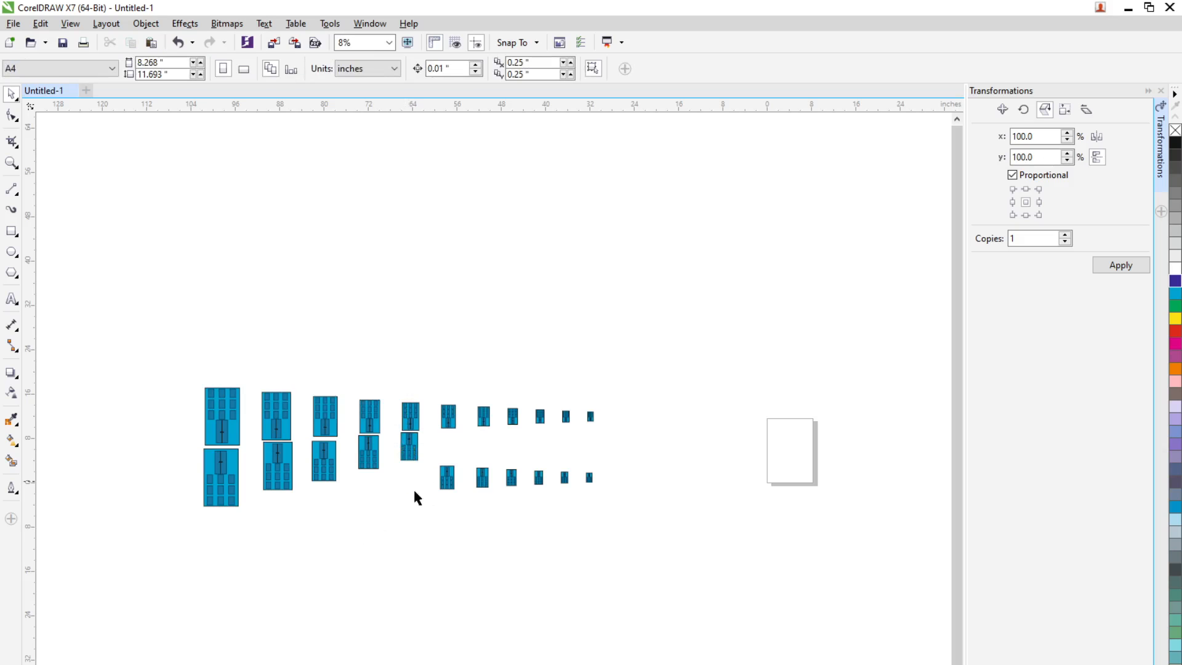
# Apply uniform transparency to the five large mirrored buildings directly beneath their originals
pyautogui.moveTo(178, 579); pyautogui.dragTo(443, 423)
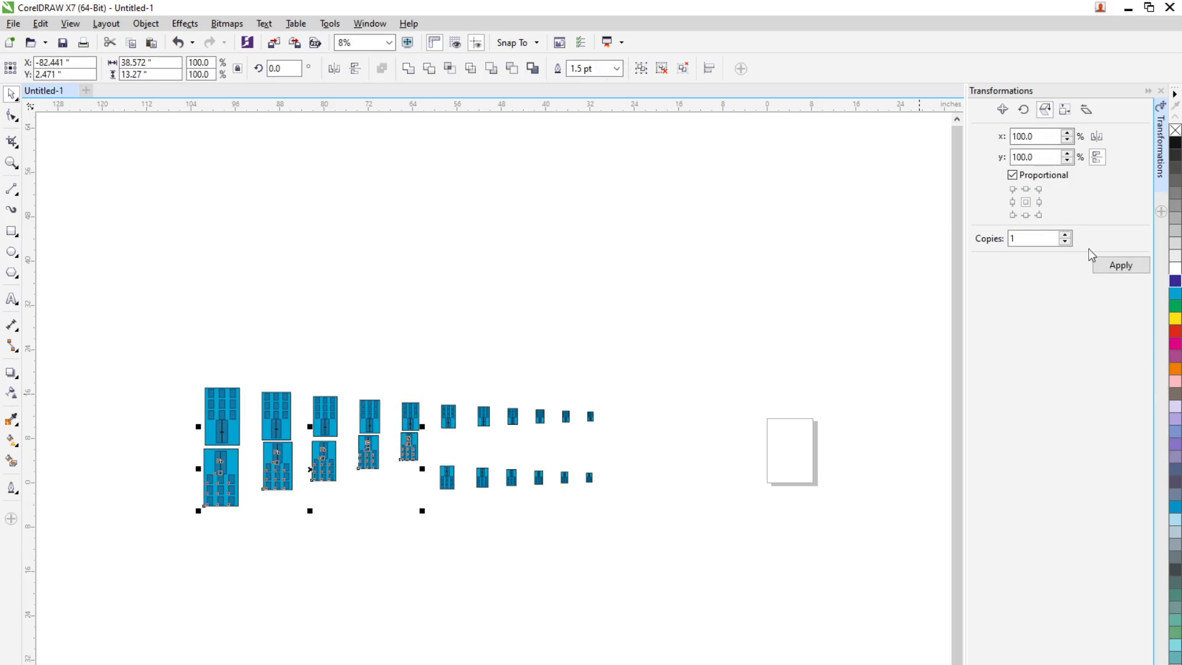
pyautogui.click(1161, 211)
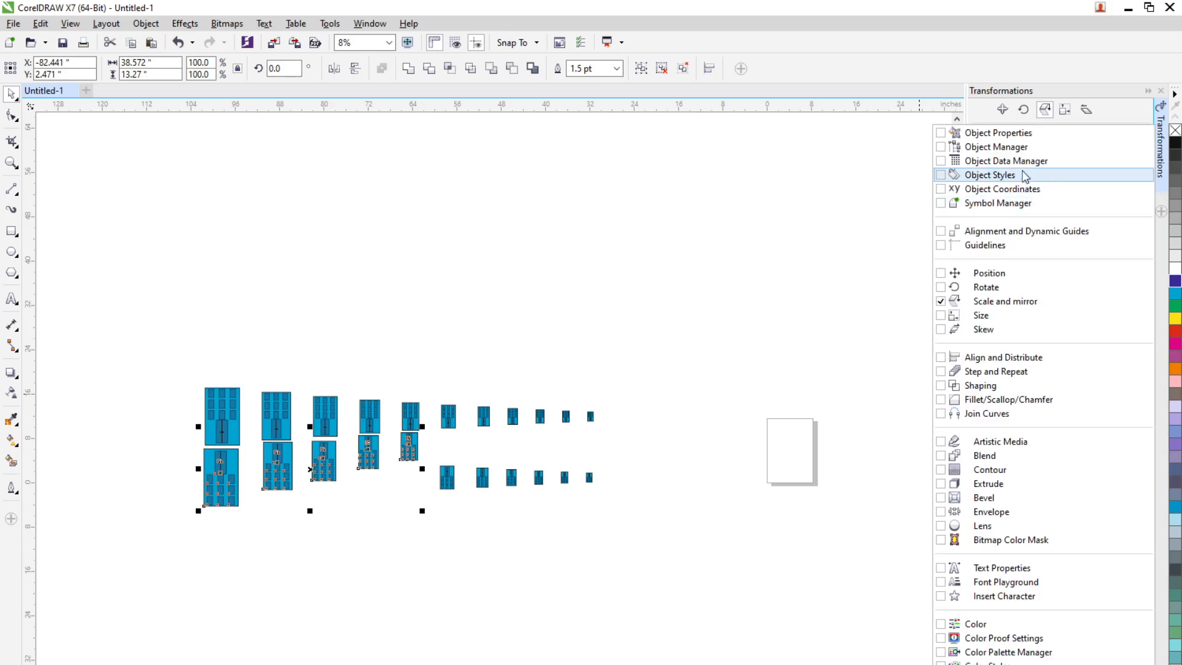
pyautogui.click(1018, 133)
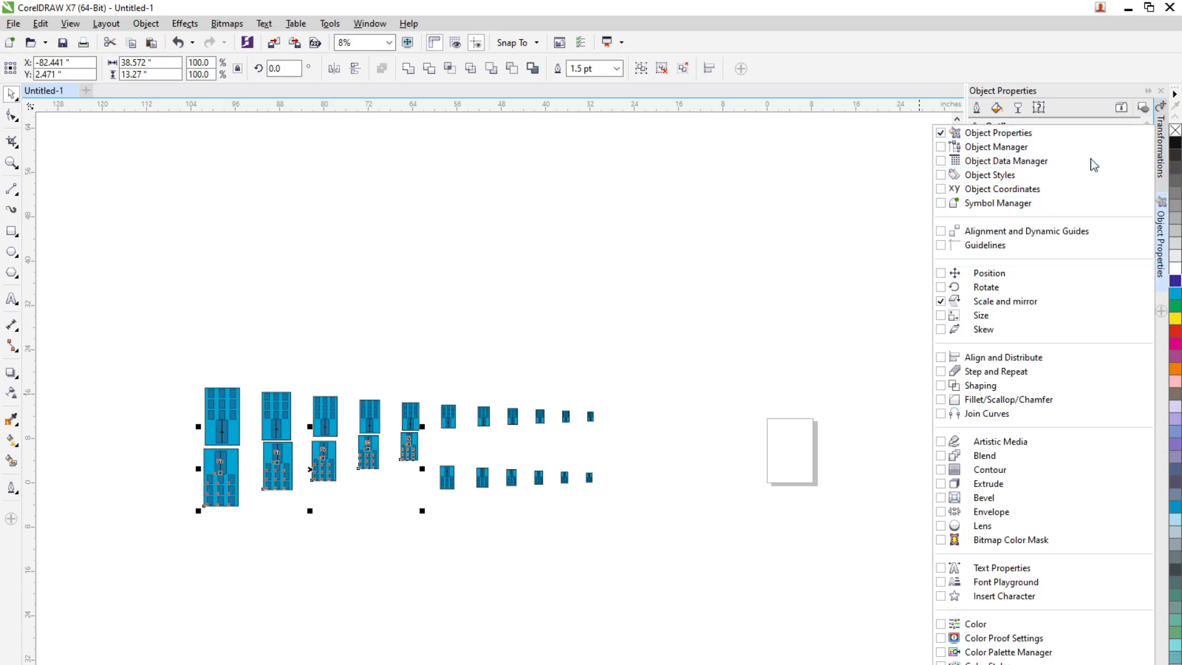
pyautogui.click(1016, 105)
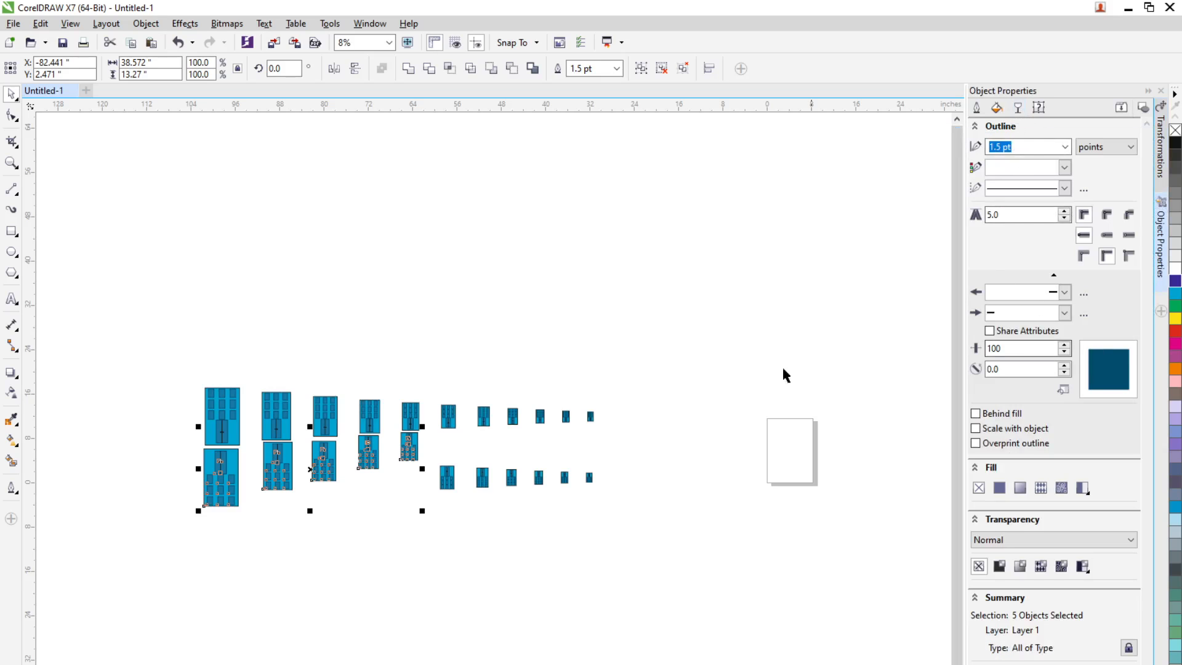
pyautogui.click(1020, 111)
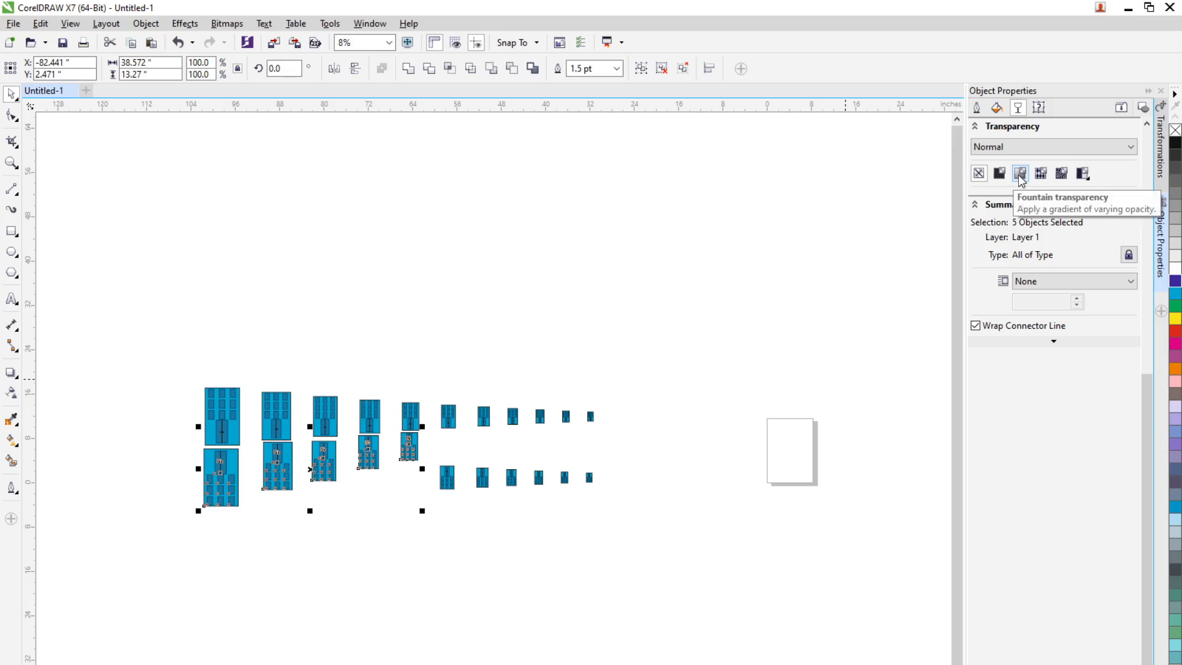
pyautogui.click(1001, 174)
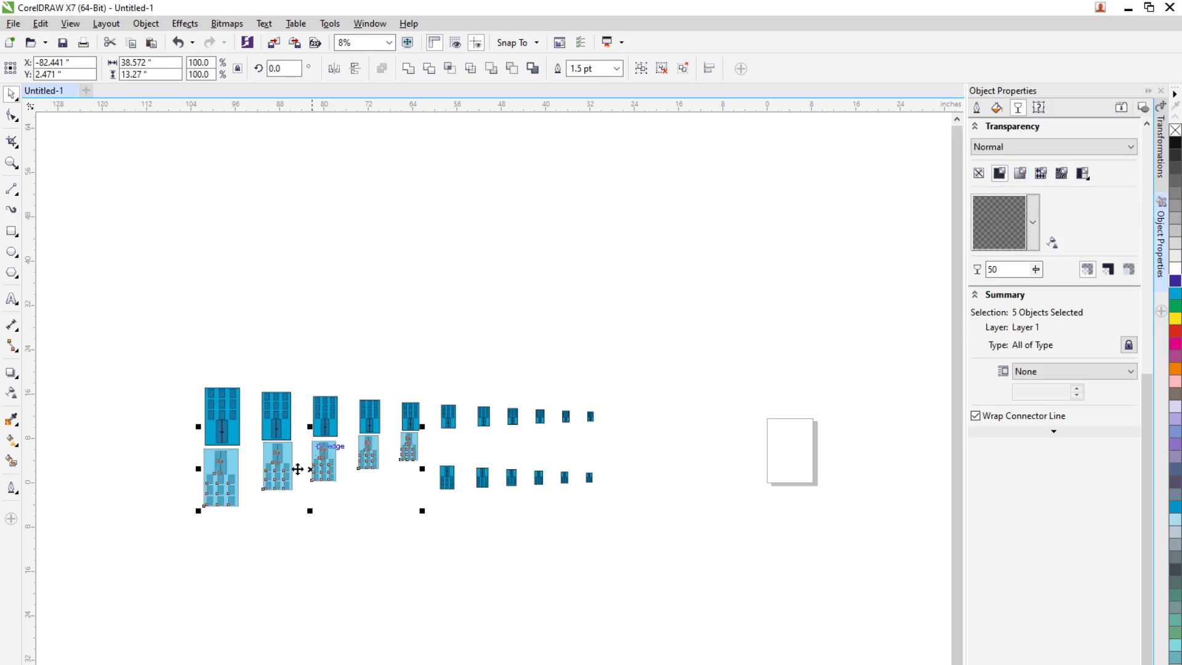
# Set the uniform transparency of the five mirrored buildings to 87 so they look like faint reflections
pyautogui.click(1037, 269)
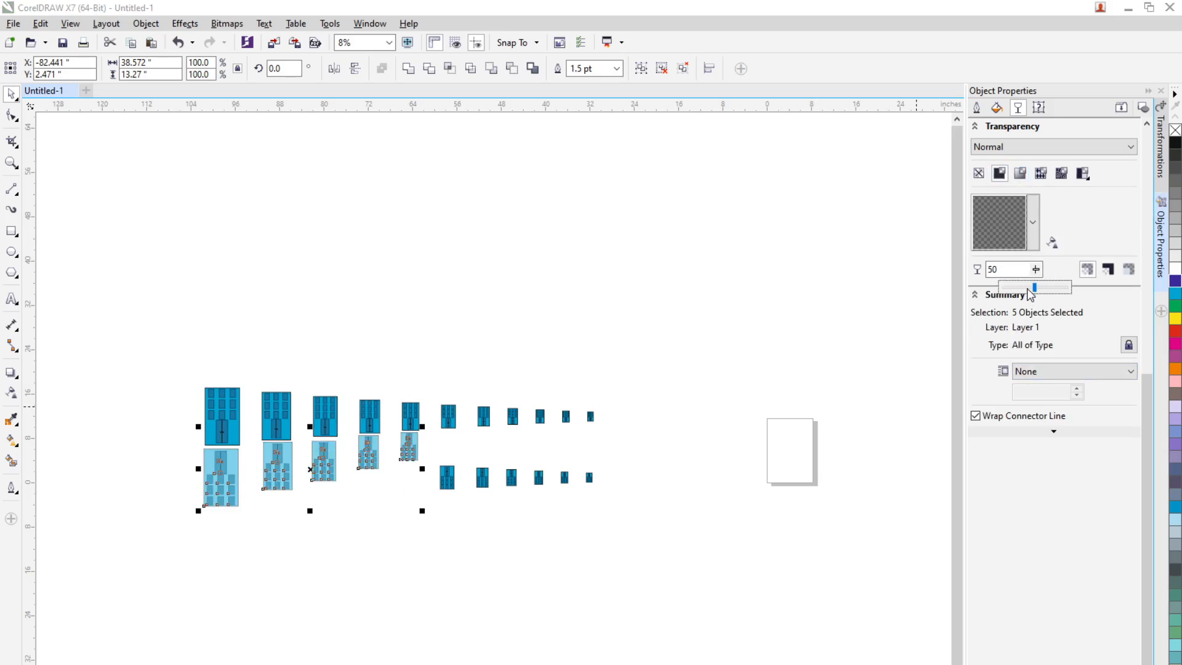
pyautogui.moveTo(1030, 291); pyautogui.dragTo(1016, 287)
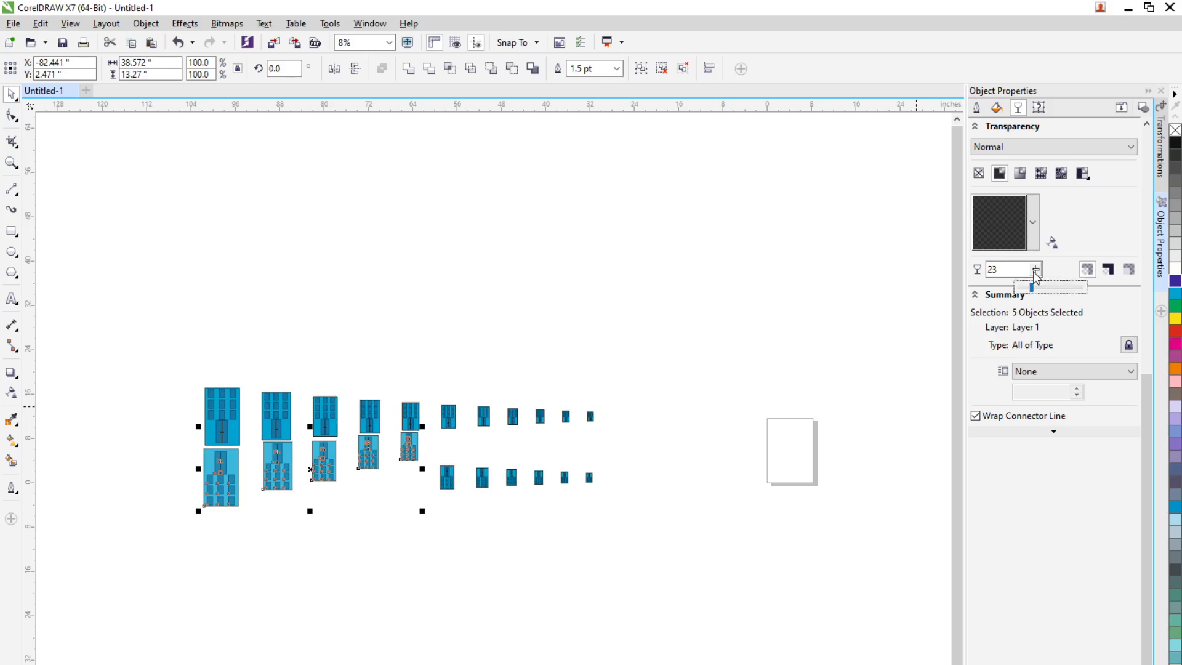
pyautogui.click(1036, 270)
pyautogui.moveTo(1018, 288); pyautogui.dragTo(1071, 284)
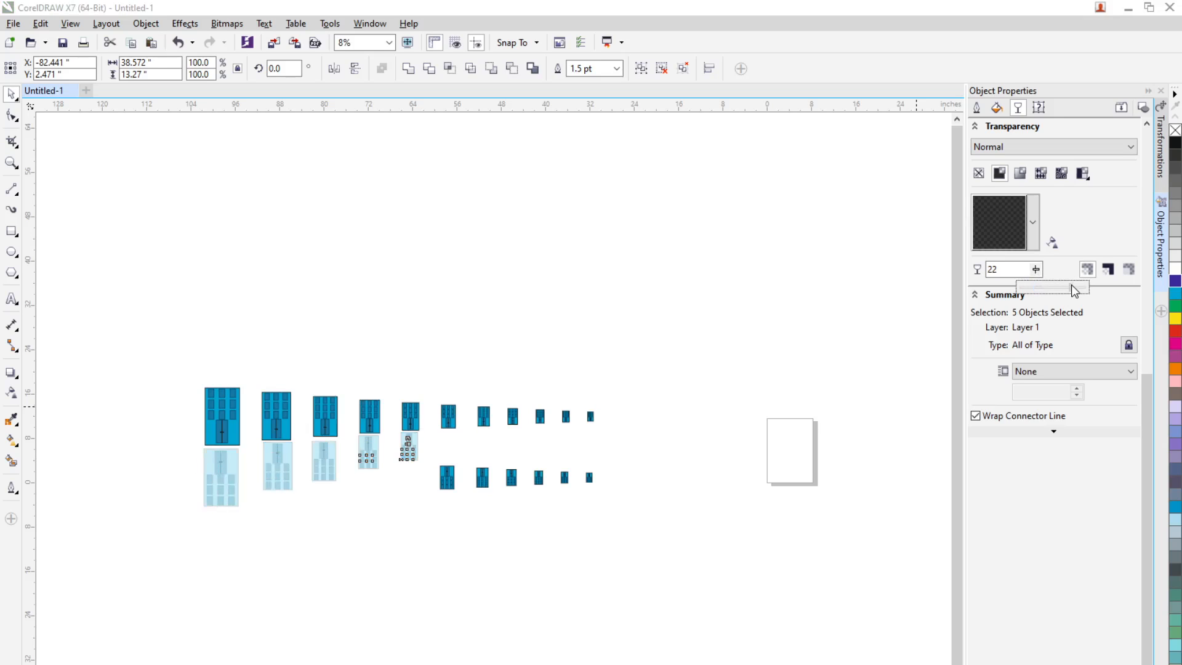
pyautogui.click(1036, 269)
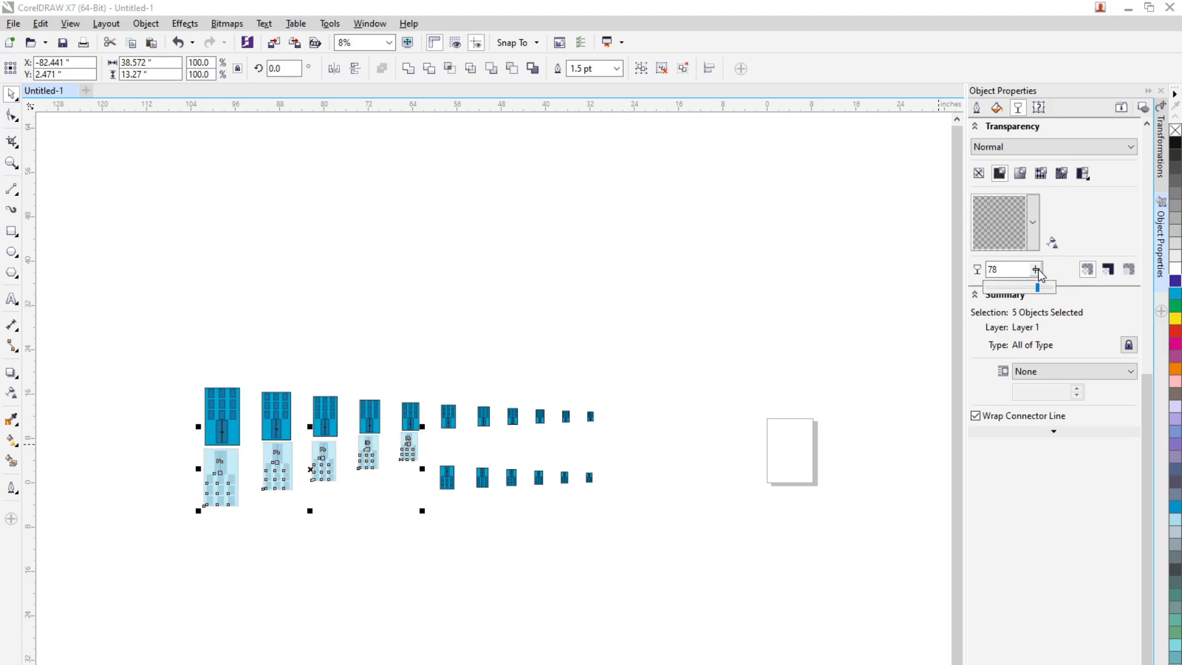
pyautogui.click(1048, 292)
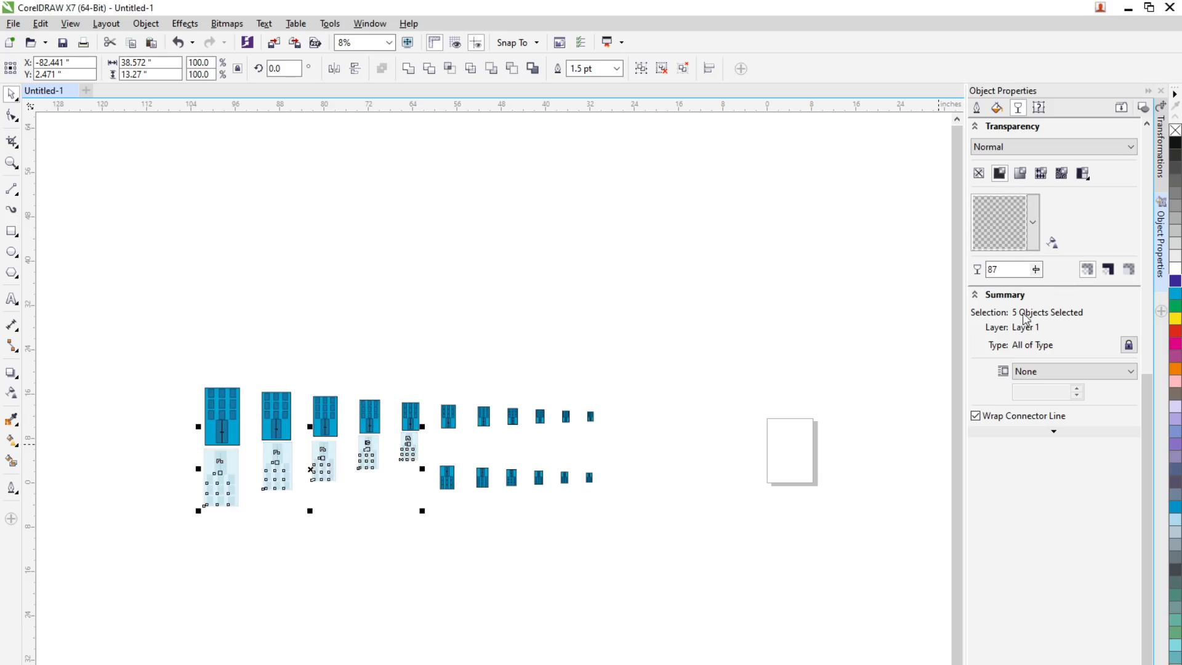
pyautogui.click(732, 561)
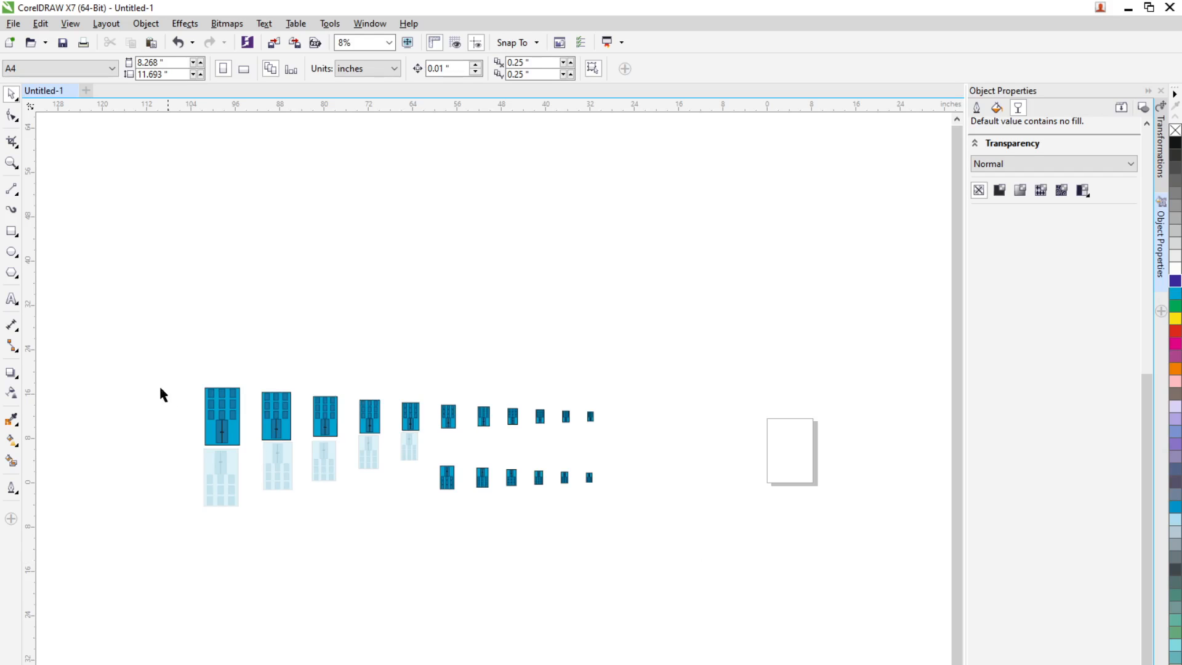
# Delete both rows of buildings and close the Object Properties docker
pyautogui.moveTo(536, 555); pyautogui.dragTo(597, 560)
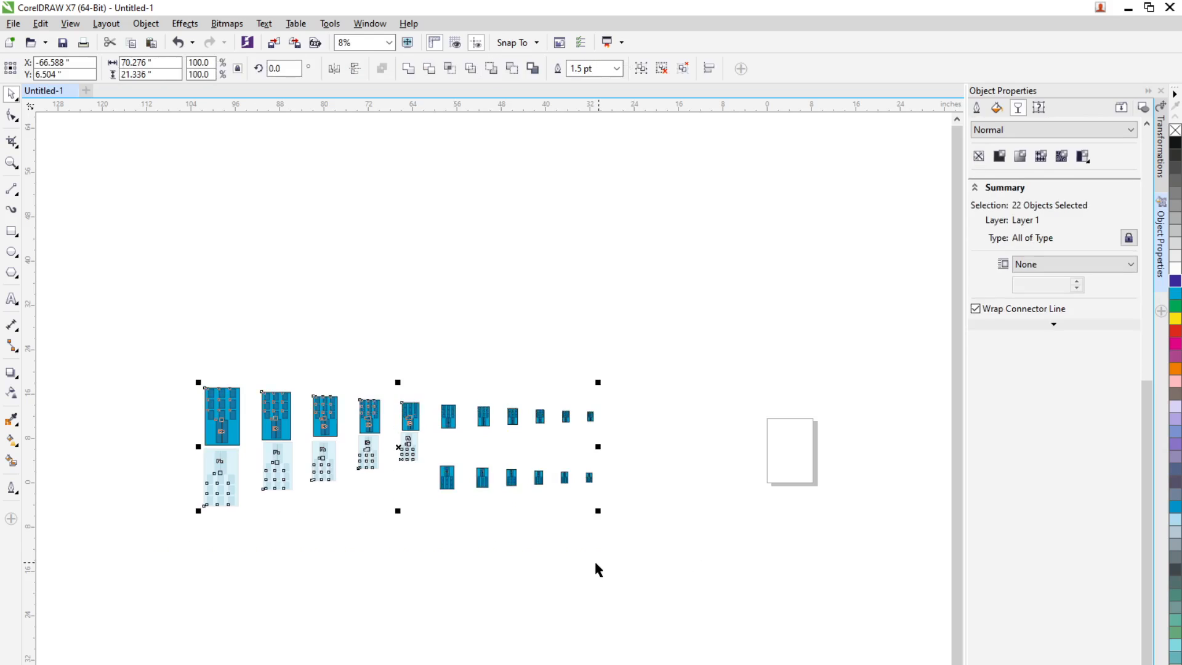
pyautogui.click(1083, 156)
pyautogui.press('Escape')
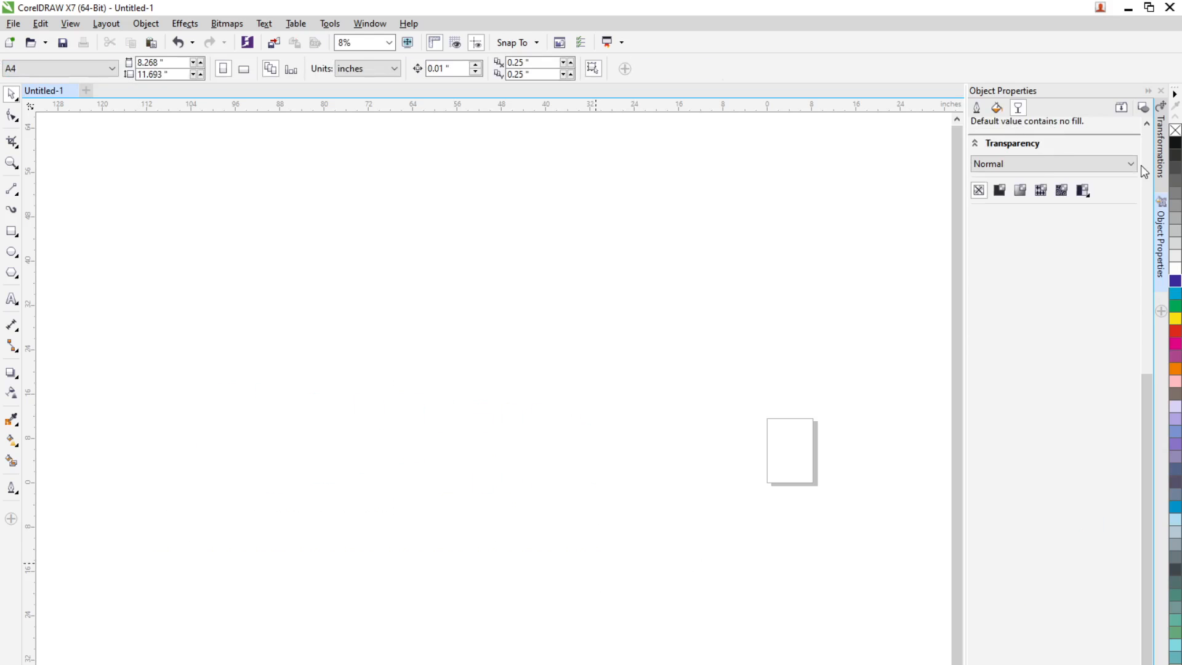
pyautogui.click(1161, 286)
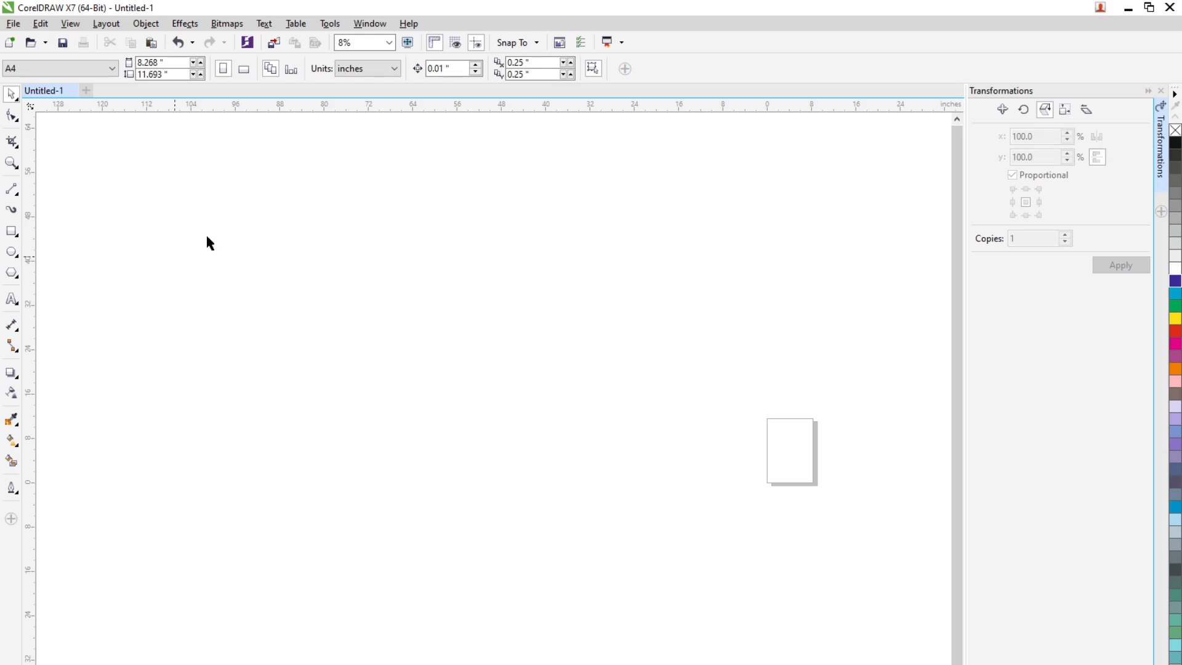
# Draw a rectangle about 3.87 by 3.76 inches on the empty page
pyautogui.click(389, 44)
pyautogui.click(372, 60)
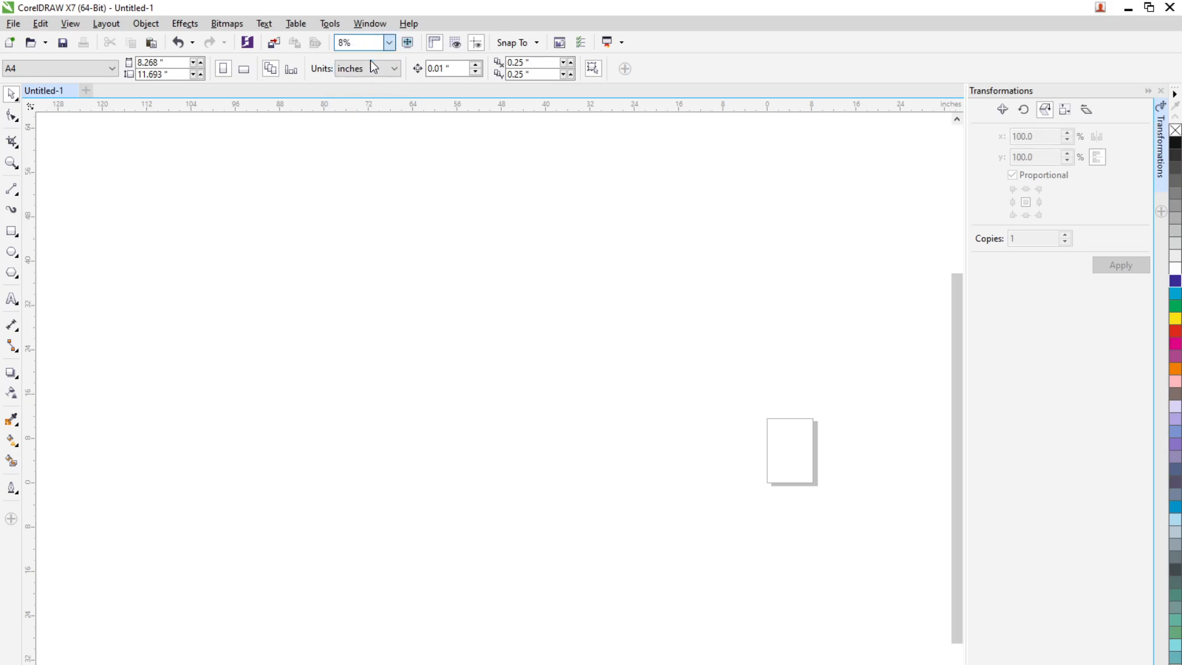
pyautogui.click(11, 231)
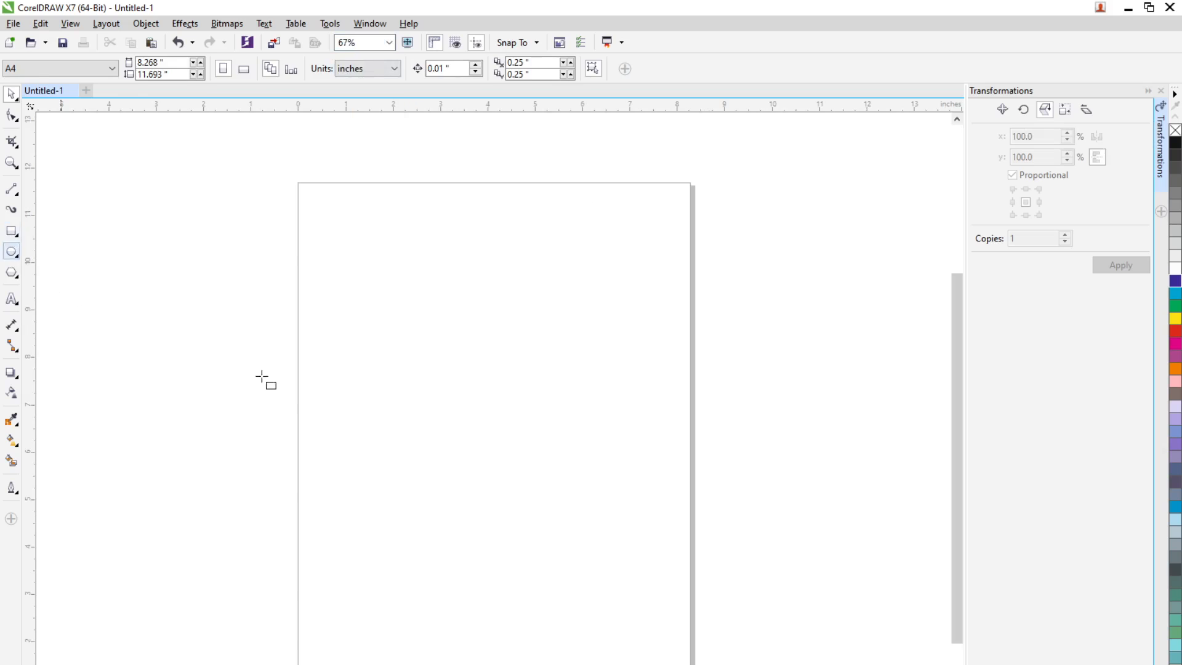
pyautogui.moveTo(360, 321); pyautogui.dragTo(544, 500)
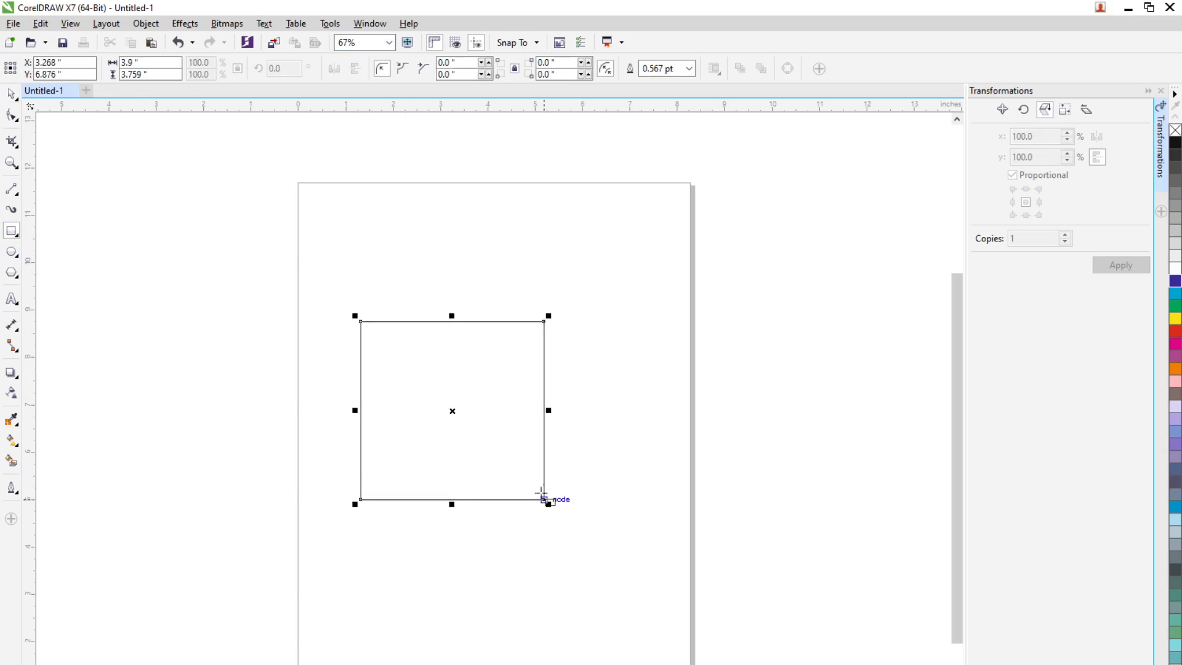
# Resize the rectangle to 2 by 2 inches, with its proportions locked again, and fill it red
pyautogui.click(238, 71)
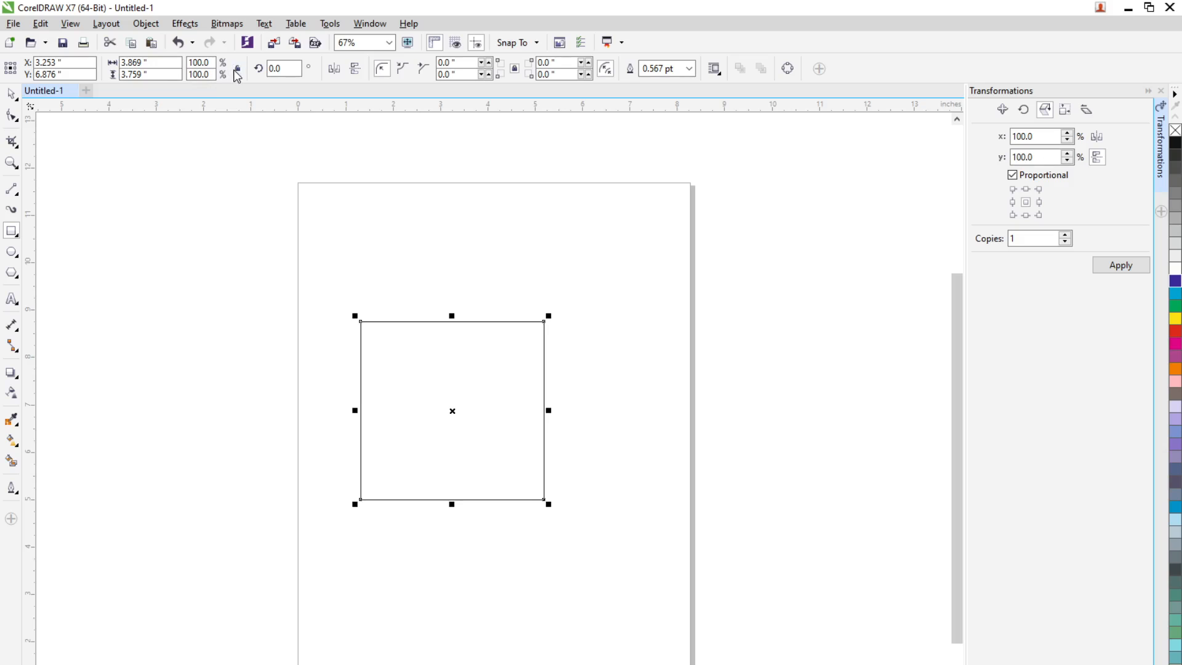
pyautogui.moveTo(158, 63); pyautogui.dragTo(68, 63)
pyautogui.write('2')
pyautogui.press('Tab')
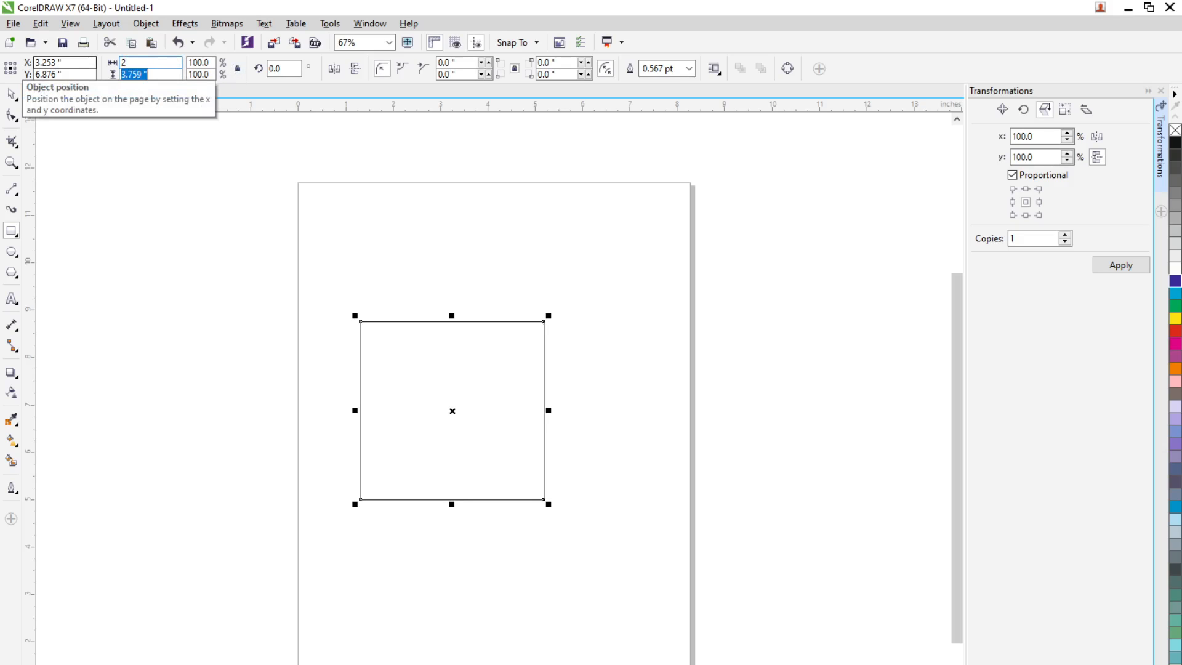
pyautogui.write('2')
pyautogui.press('Tab')
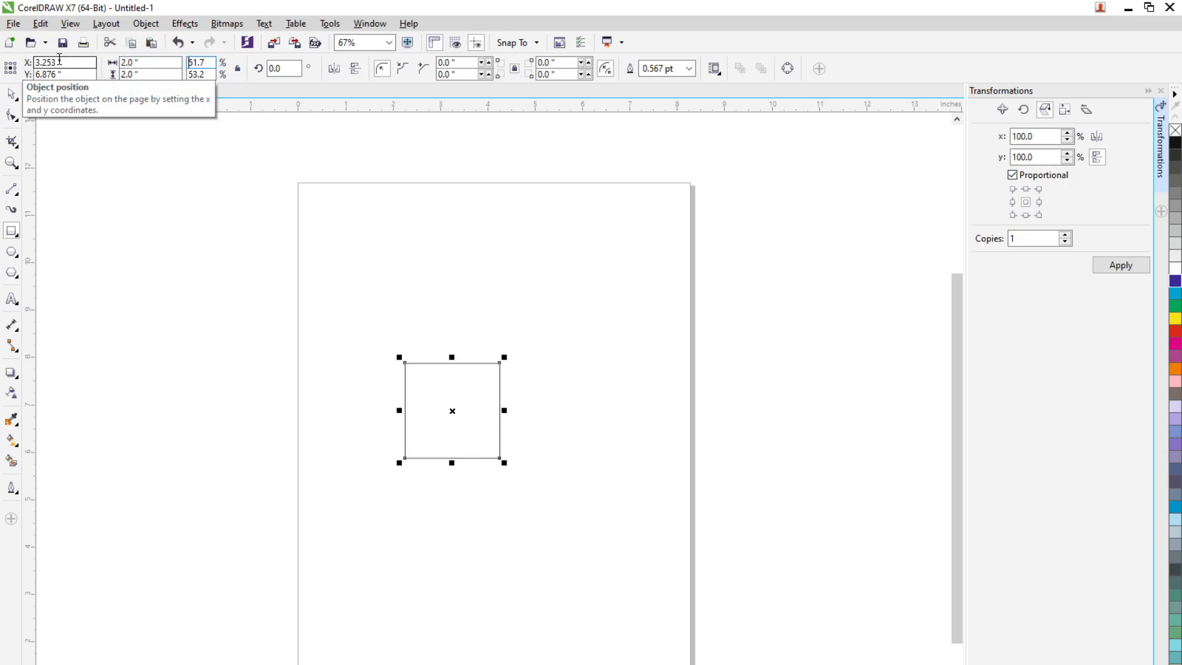
pyautogui.click(238, 69)
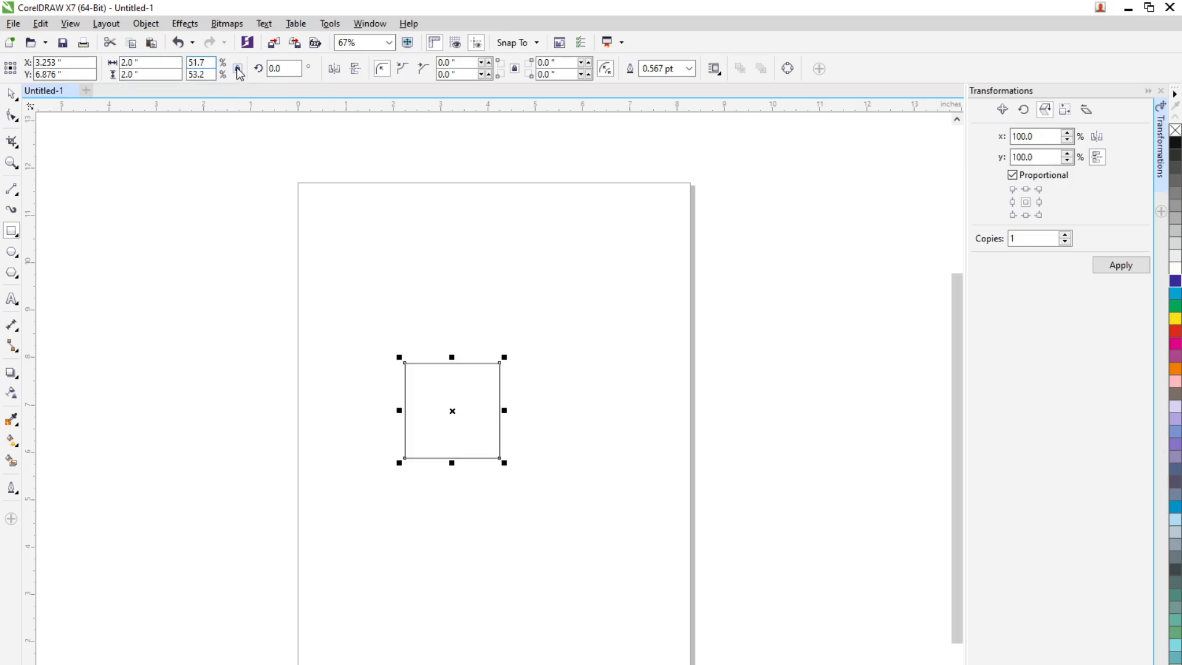
pyautogui.click(11, 93)
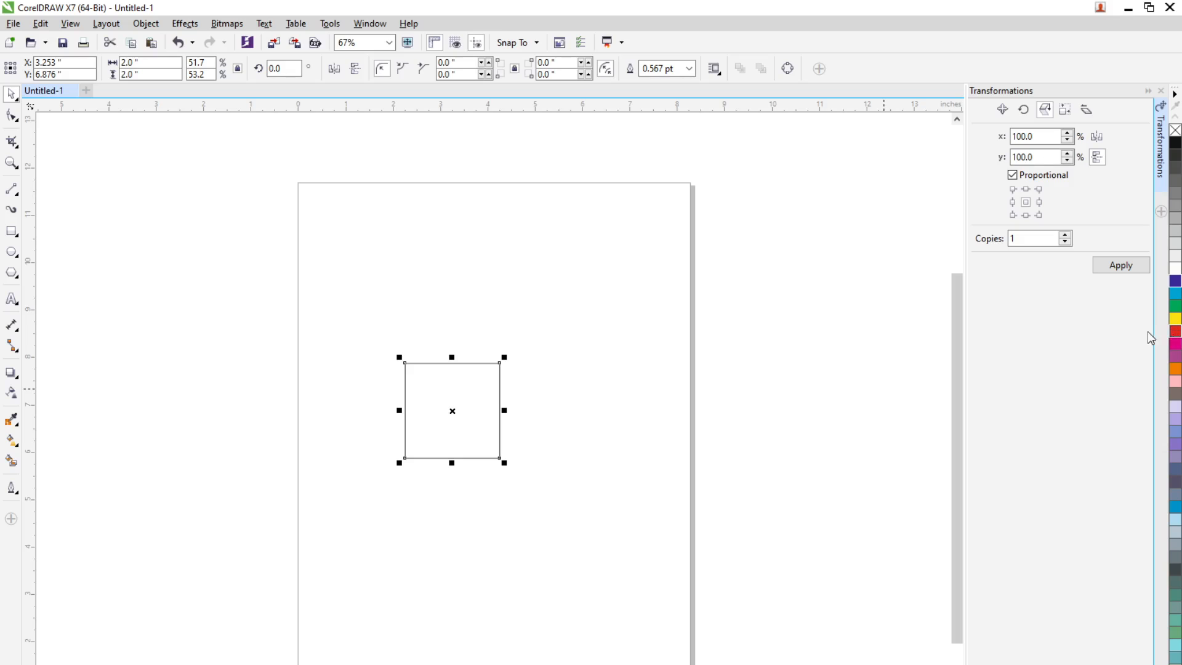
pyautogui.click(1176, 332)
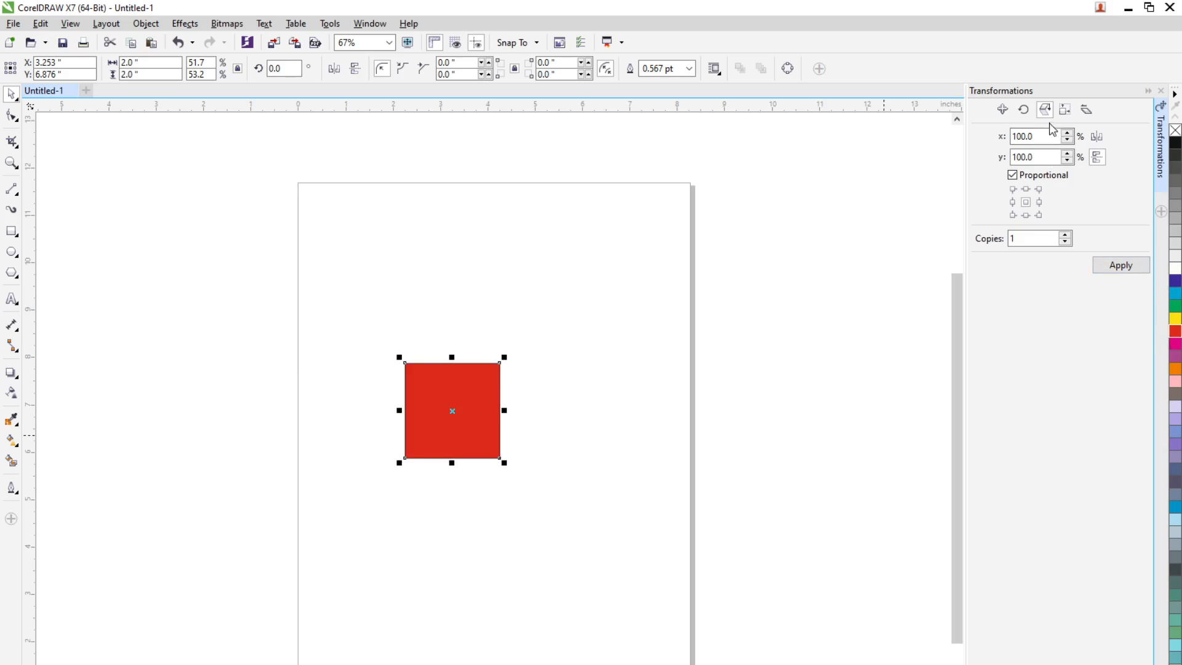
# Create three proportional copies of the red square with the Size transformation, using a 3-inch width
pyautogui.click(1065, 109)
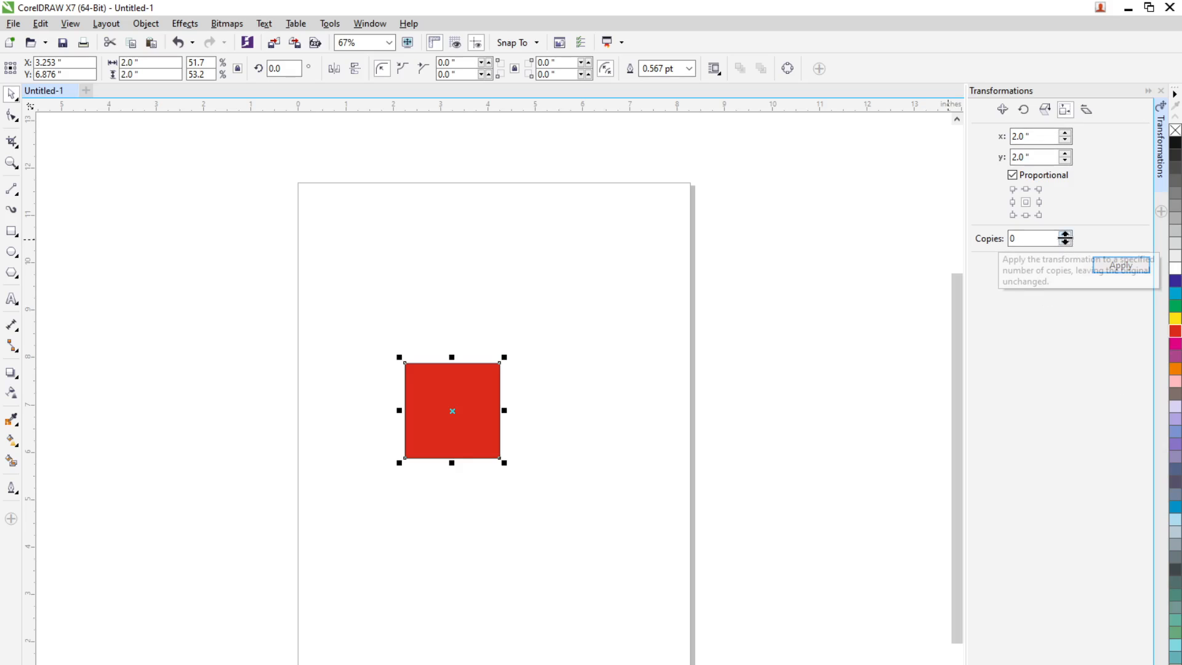
pyautogui.click(1065, 236)
pyautogui.click(1066, 235)
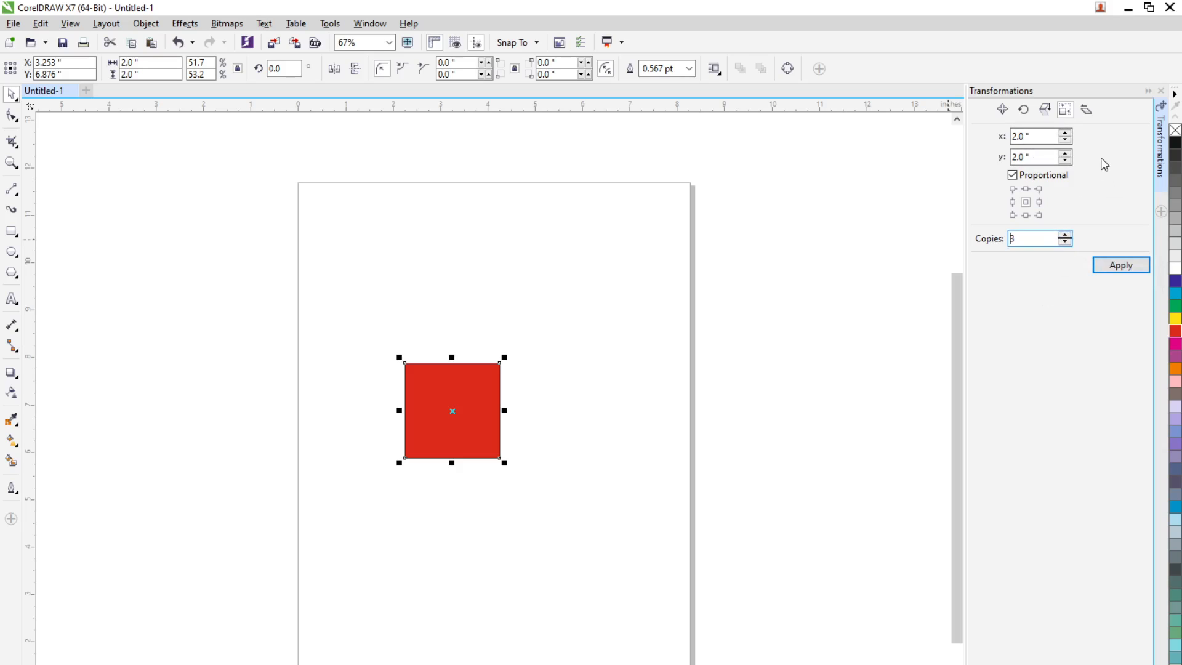
pyautogui.click(1035, 136)
pyautogui.write('3')
pyautogui.click(1121, 266)
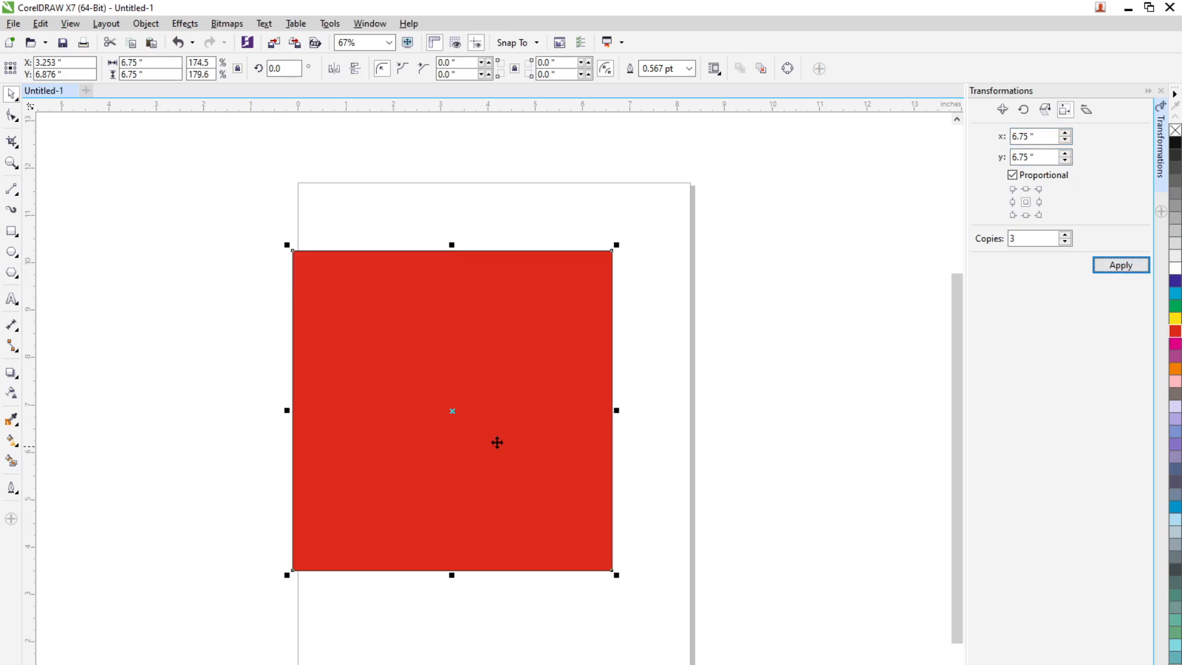
# Spread the three larger squares out sideways, placing the 4.5-inch one at about x 6.503 and the 3-inch one at about x 3.954 inches
pyautogui.moveTo(496, 441); pyautogui.dragTo(776, 441)
pyautogui.moveTo(662, 467); pyautogui.dragTo(789, 446)
pyautogui.moveTo(516, 457); pyautogui.dragTo(670, 457)
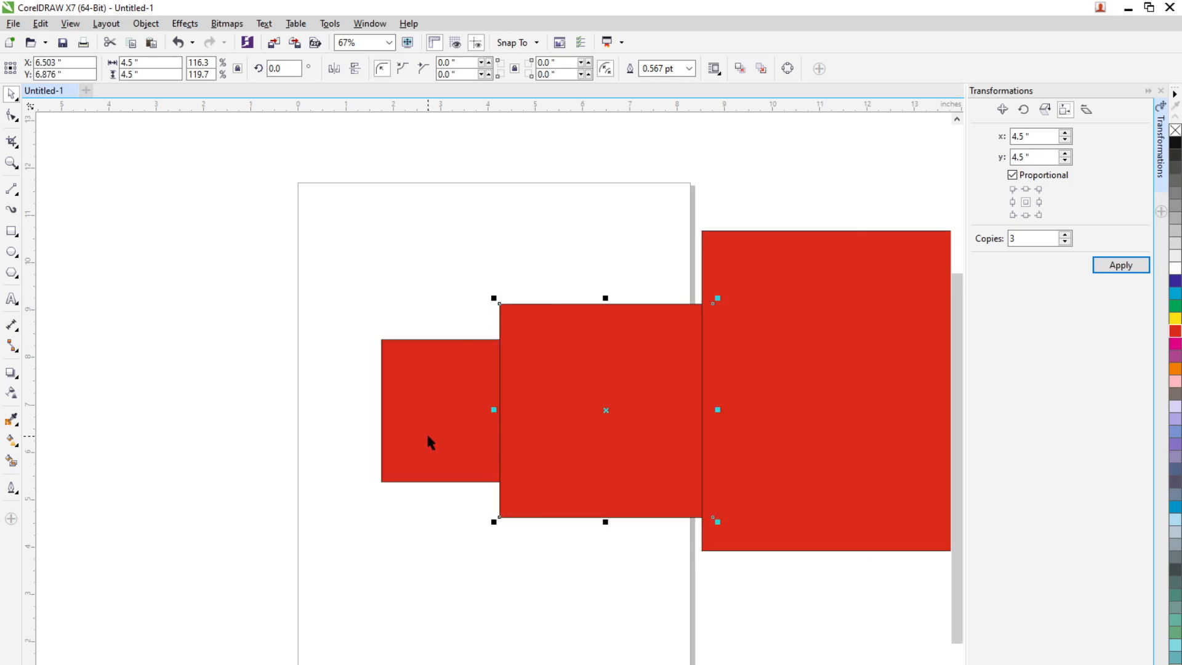
pyautogui.moveTo(462, 435); pyautogui.dragTo(505, 459)
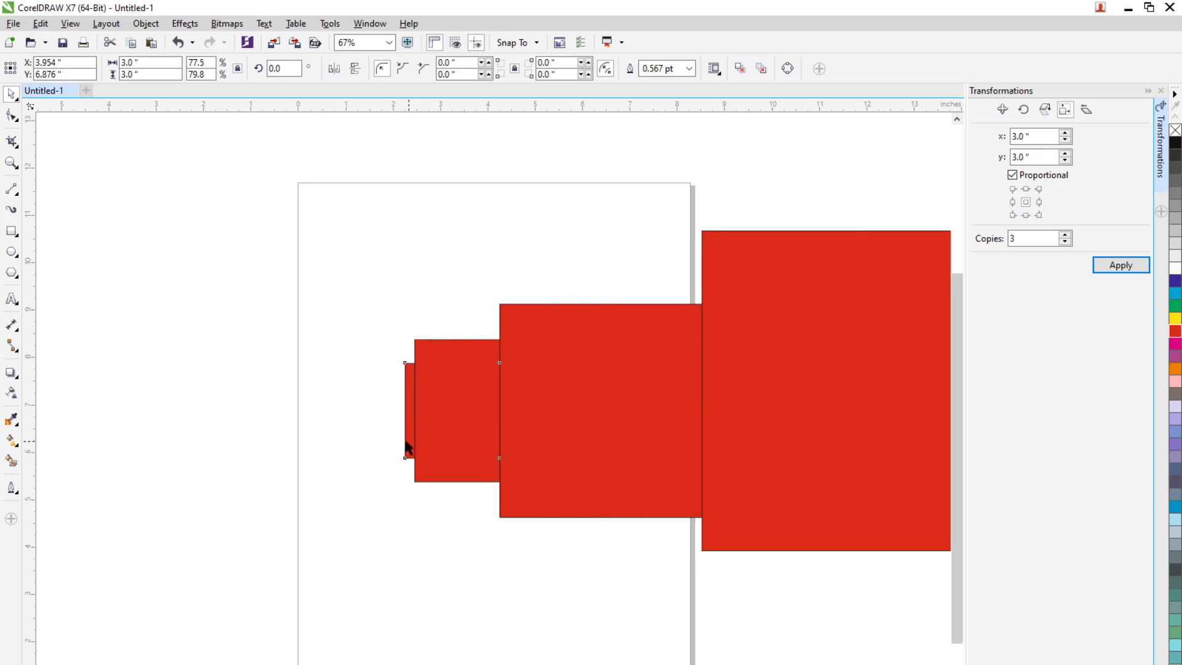
# Tighten the overlapping row, placing the 2-, 3- and 4.5-inch squares at about x 1.258, 3.081 and 5.335 inches, with the largest beside them
pyautogui.moveTo(406, 447); pyautogui.dragTo(357, 437)
pyautogui.moveTo(475, 434); pyautogui.dragTo(431, 445)
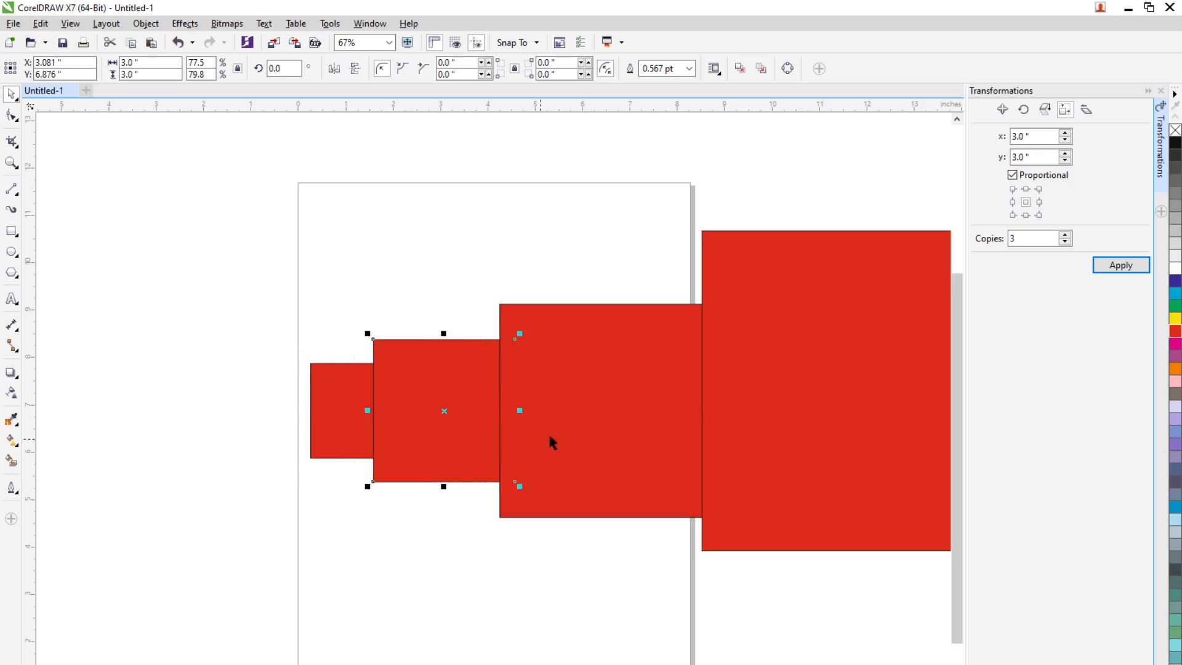
pyautogui.moveTo(548, 444); pyautogui.dragTo(516, 441)
pyautogui.moveTo(759, 435); pyautogui.dragTo(613, 463)
pyautogui.click(407, 503)
# Fill the 4.5-inch square with the slightly darker red #C72223
pyautogui.click(500, 475)
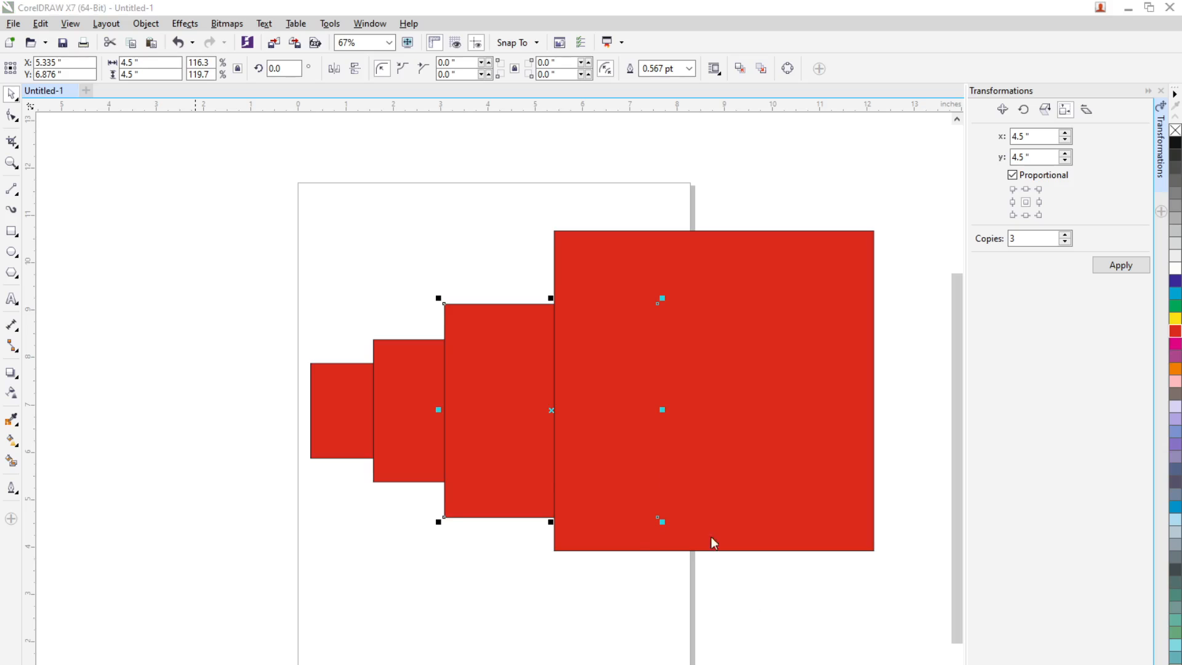
pyautogui.press('F11')
pyautogui.click(557, 595)
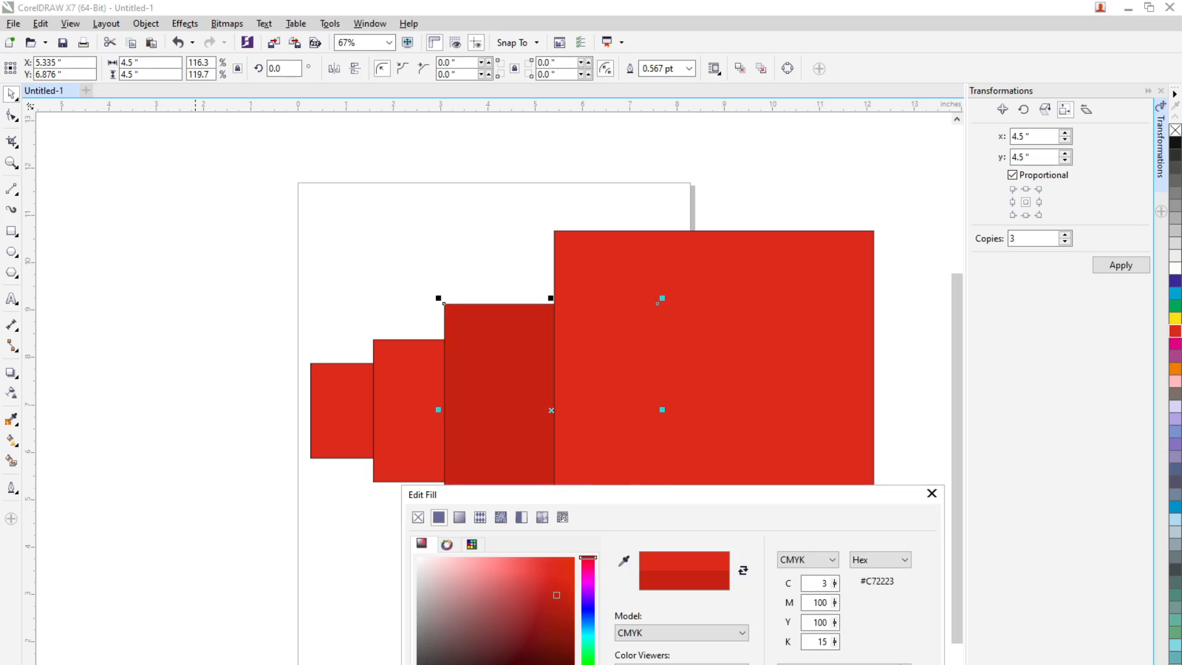
pyautogui.press('Return')
# Fill the 3-inch square with a solid red darker than that of the 4.5-inch square
pyautogui.click(431, 451)
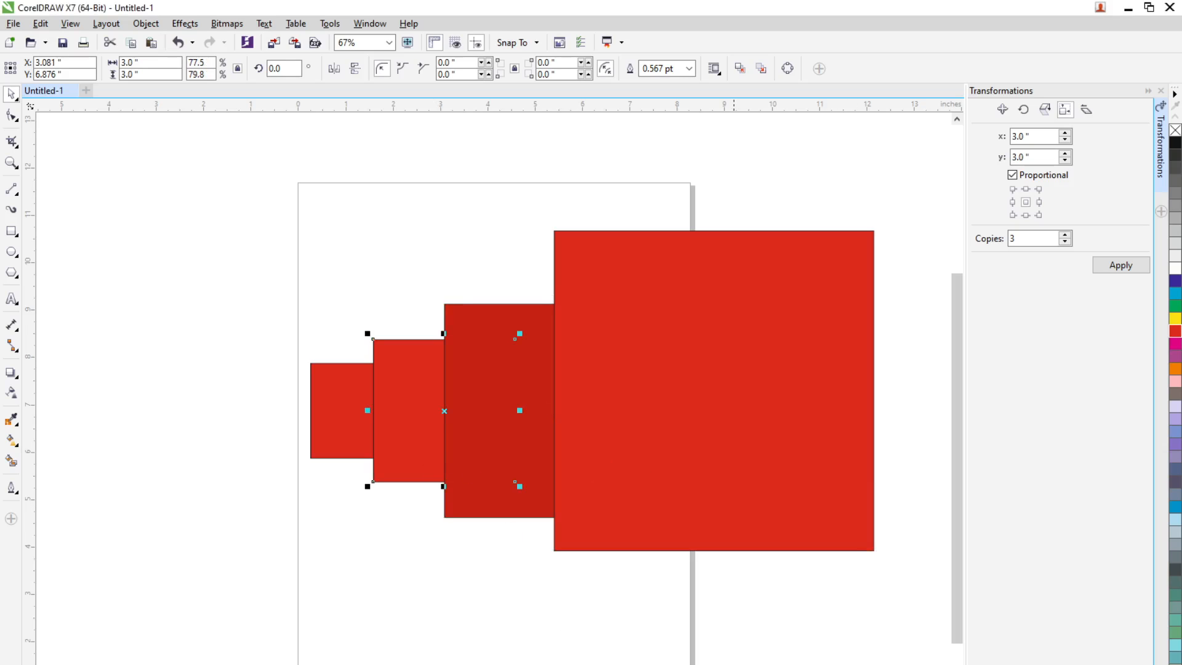
pyautogui.press('F11')
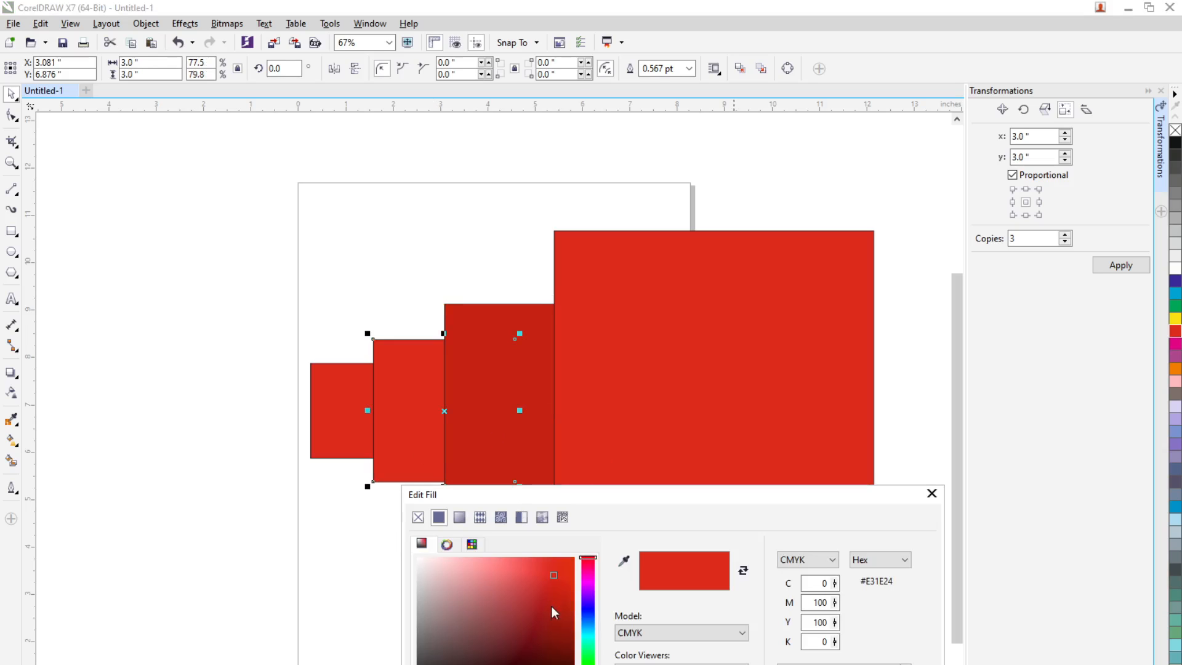
pyautogui.click(556, 622)
pyautogui.press('Return')
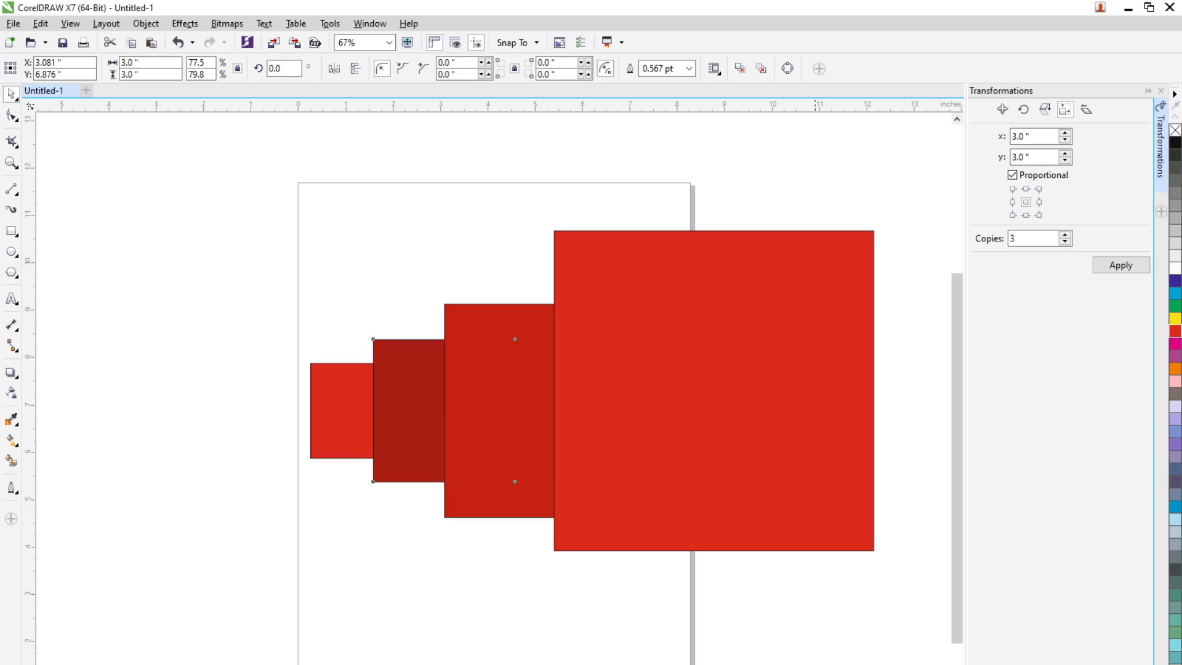
# Fill the 2-inch square with a solid red darker than that of the 3-inch square
pyautogui.click(347, 449)
pyautogui.press('F11')
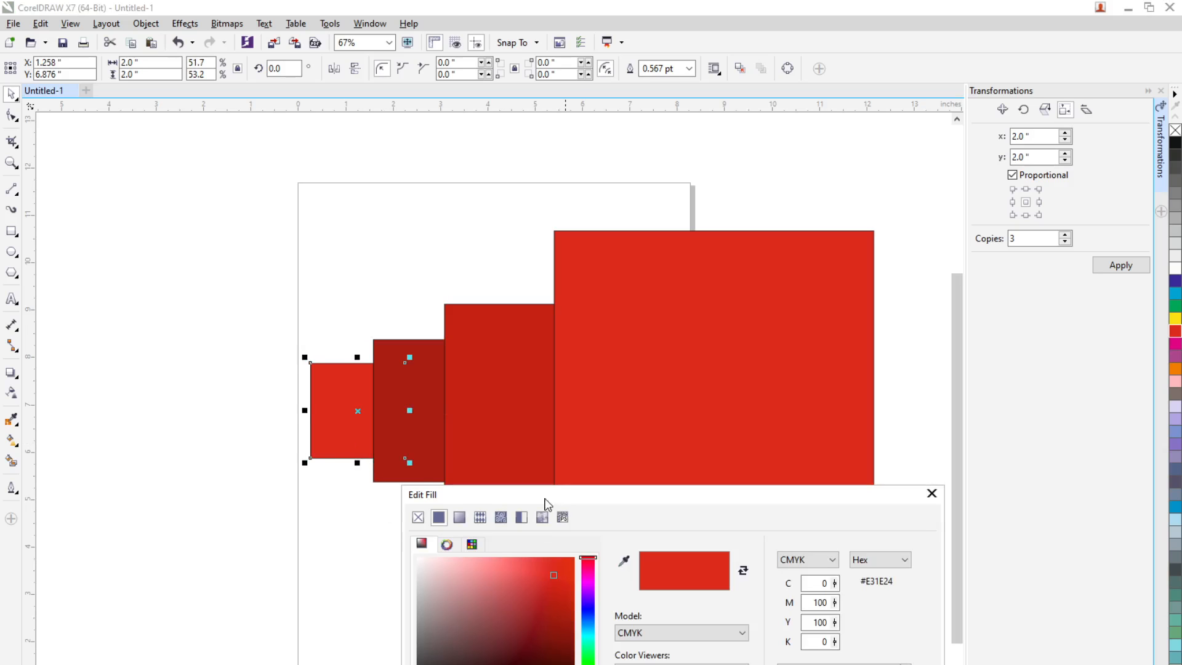
pyautogui.click(560, 644)
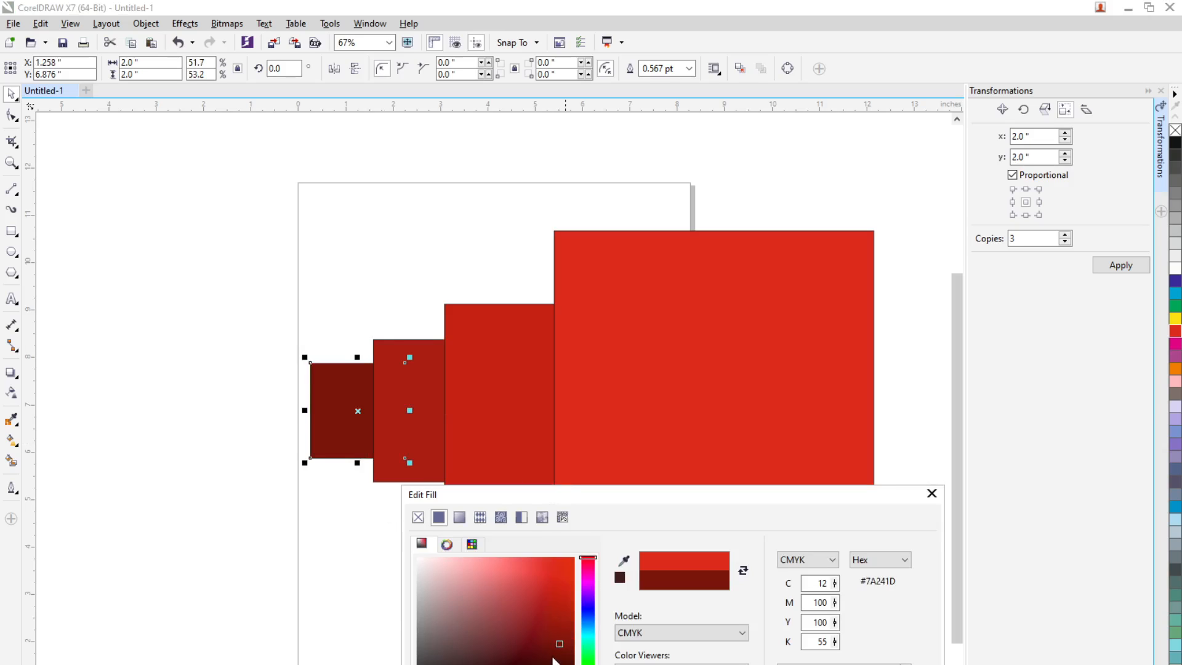
pyautogui.moveTo(559, 642); pyautogui.dragTo(557, 632)
pyautogui.press('Return')
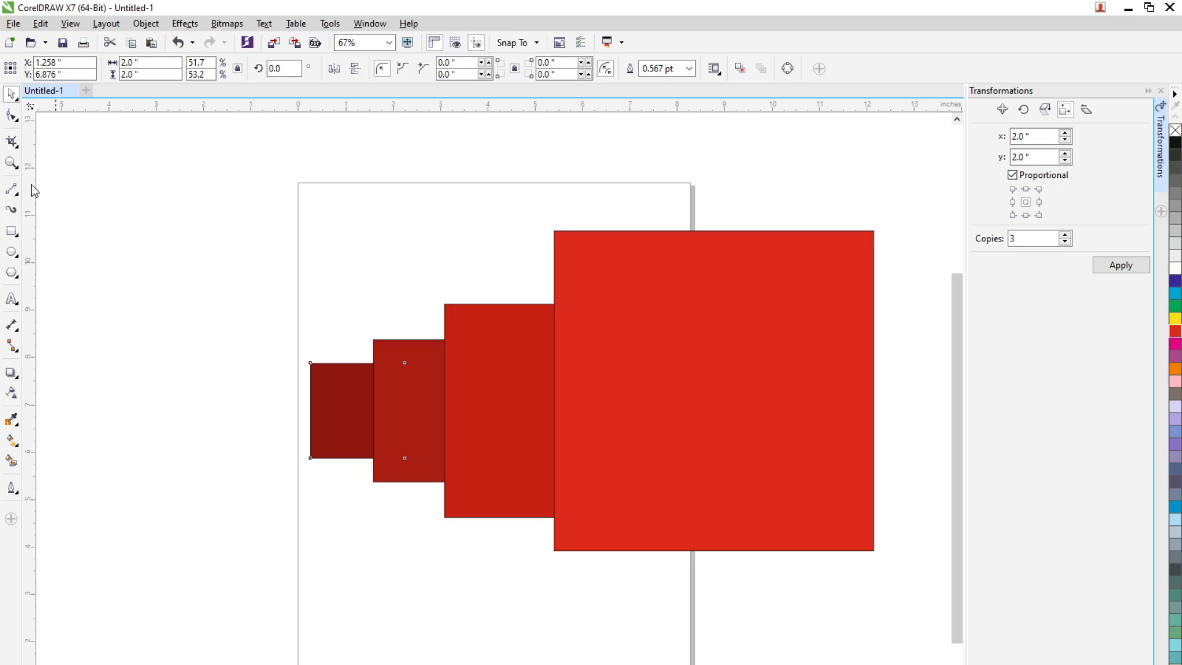
pyautogui.click(264, 376)
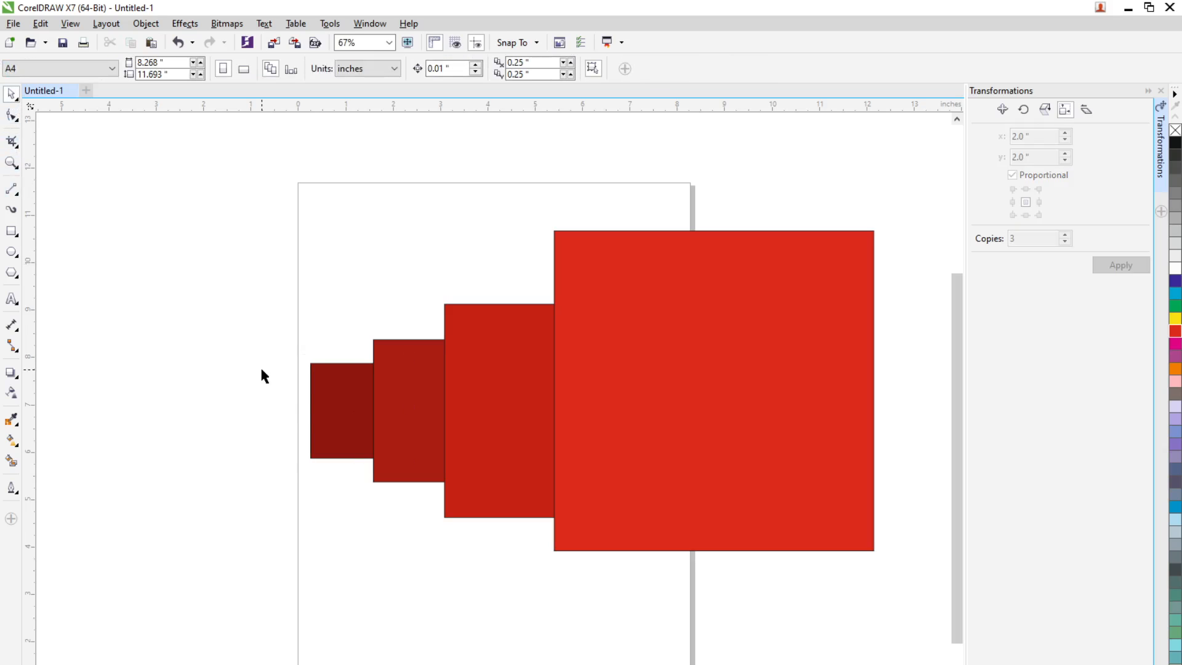
# Remove the outlines from all four red squares by setting their outline width to None
pyautogui.scroll(-2, 249, 355)
pyautogui.moveTo(180, 256); pyautogui.dragTo(612, 501)
pyautogui.click(616, 69)
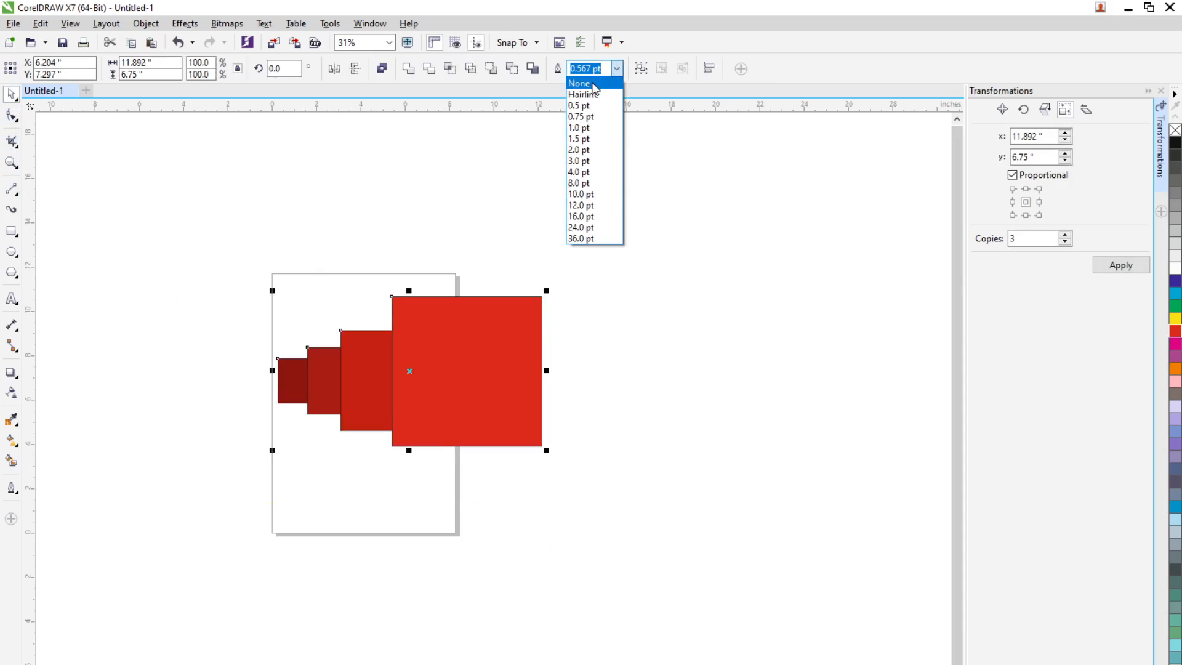
pyautogui.click(595, 83)
pyautogui.click(713, 360)
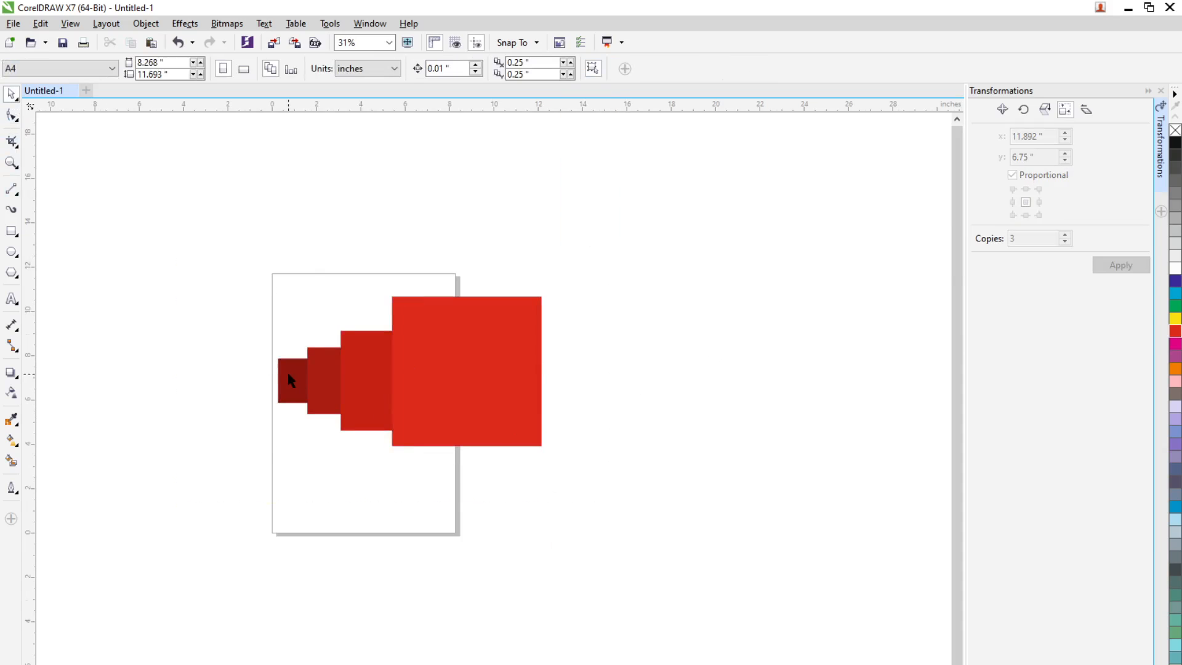
# Overlap the squares more tightly, placing the 3-, 4.5- and 6.75-inch ones at about x 2.148, 3.393 and 5.0 inches and progressively higher
pyautogui.scroll(3, 287, 371)
pyautogui.moveTo(395, 379); pyautogui.dragTo(321, 341)
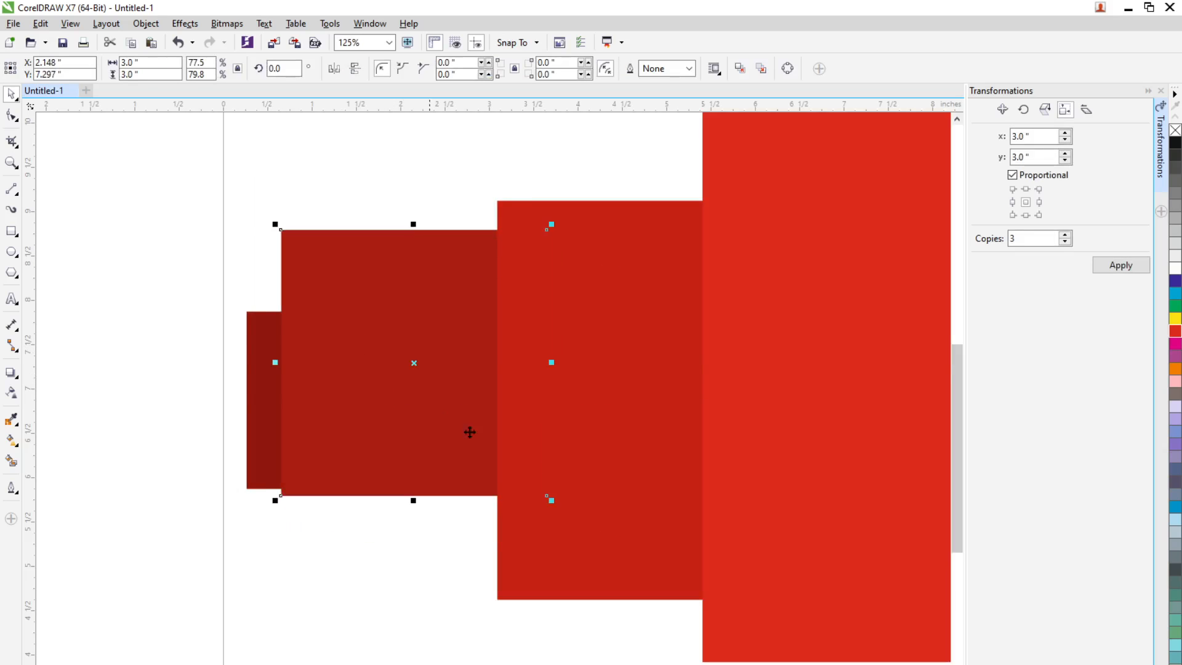
pyautogui.moveTo(563, 452); pyautogui.dragTo(390, 356)
pyautogui.moveTo(734, 478); pyautogui.dragTo(403, 309)
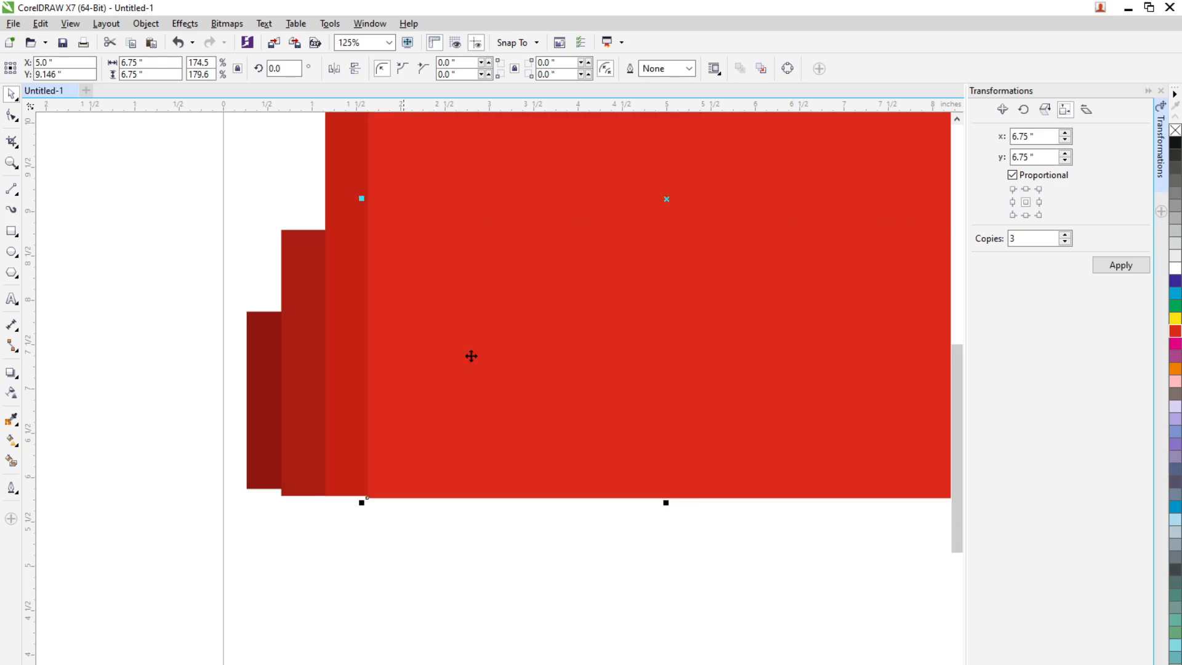
pyautogui.click(519, 554)
# Shift the 4.5- and 6.75-inch squares slightly downward so the lower edges of the row form descending steps
pyautogui.click(337, 454)
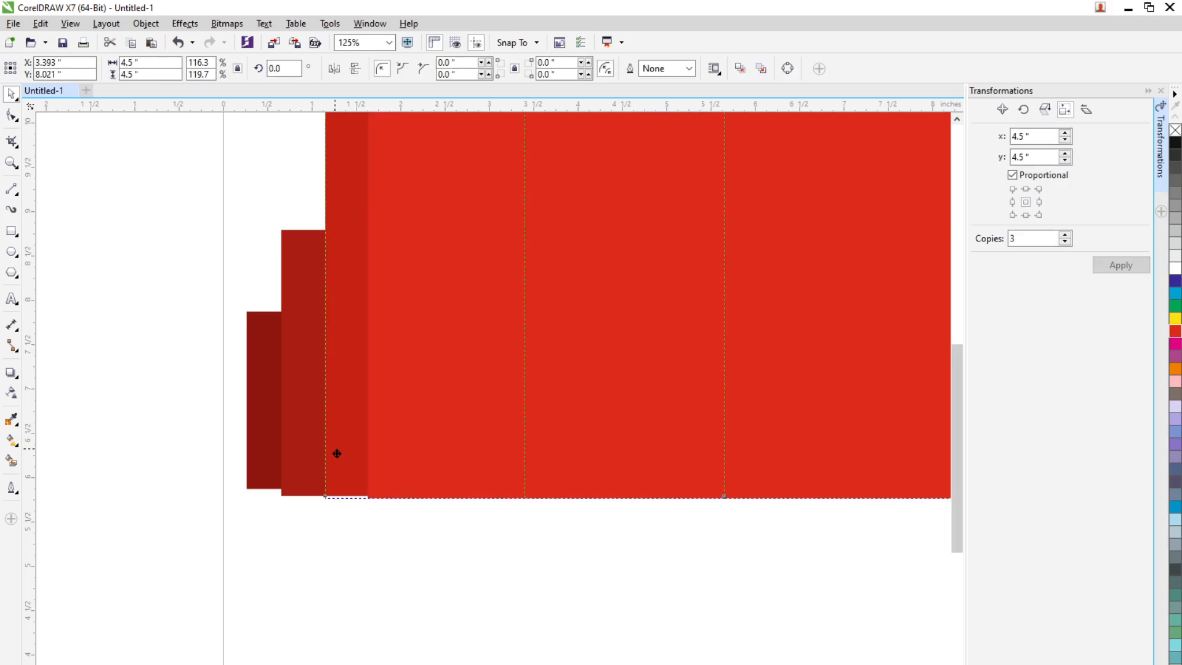
pyautogui.moveTo(337, 454); pyautogui.dragTo(337, 455)
pyautogui.moveTo(480, 438); pyautogui.dragTo(478, 448)
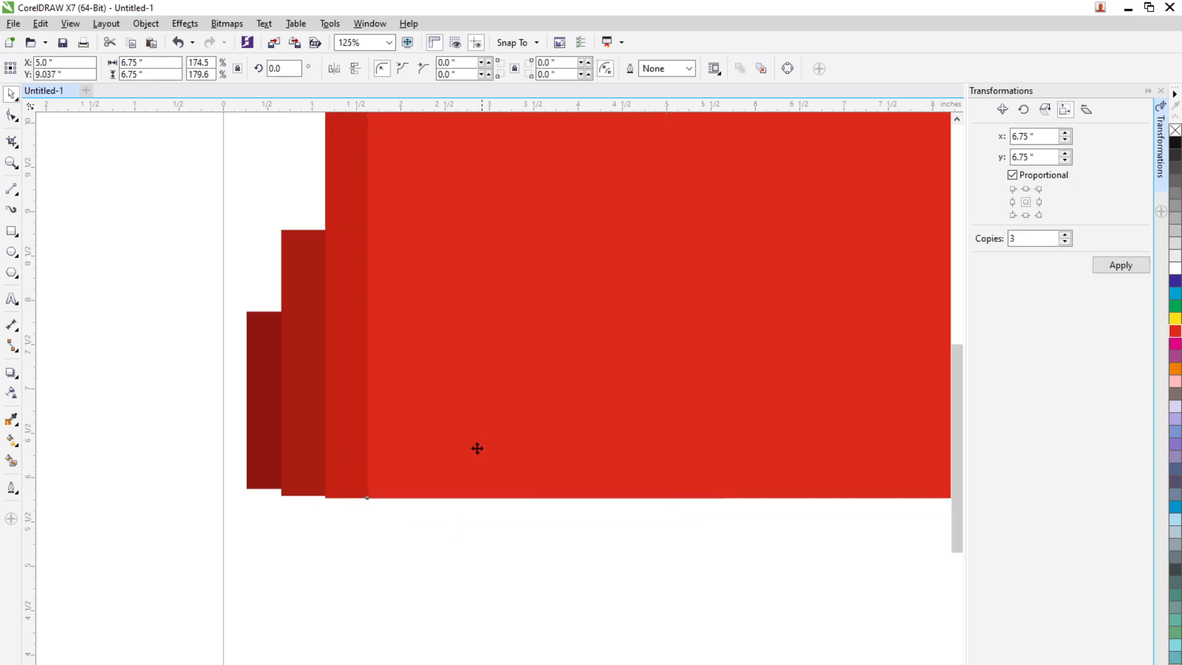
pyautogui.moveTo(359, 424); pyautogui.dragTo(359, 436)
pyautogui.moveTo(525, 477); pyautogui.dragTo(549, 501)
pyautogui.click(545, 544)
# Delete all four overlapping red squares from the page
pyautogui.scroll(-2, 545, 544)
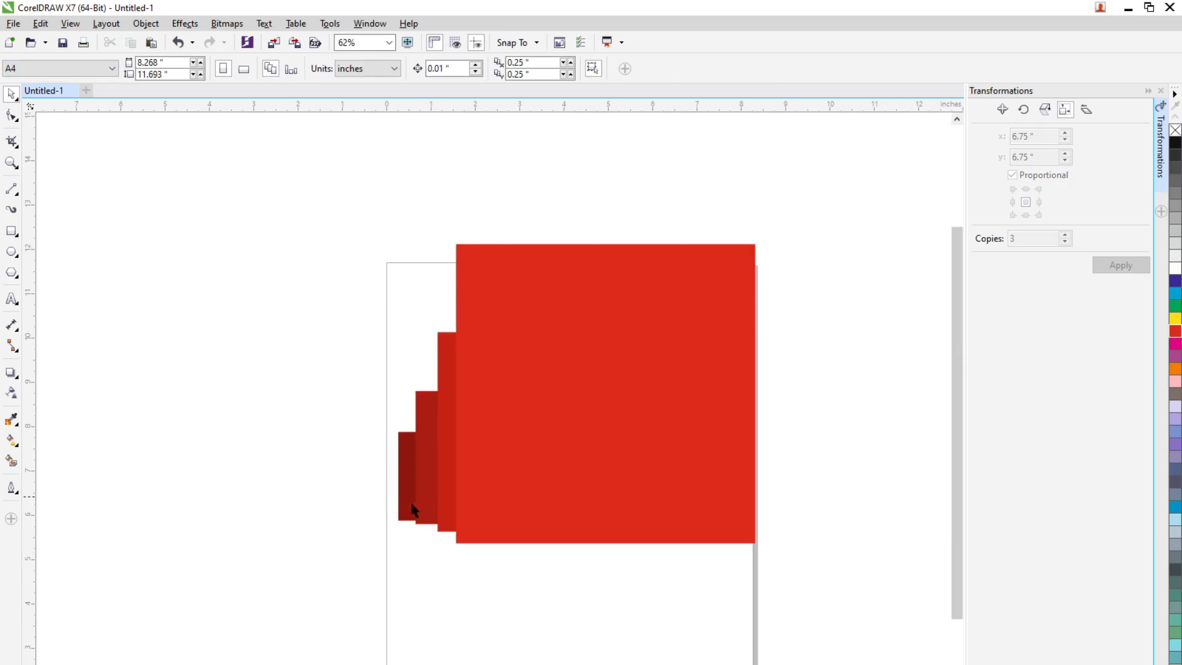
pyautogui.scroll(2, 425, 500)
pyautogui.scroll(-2, 484, 373)
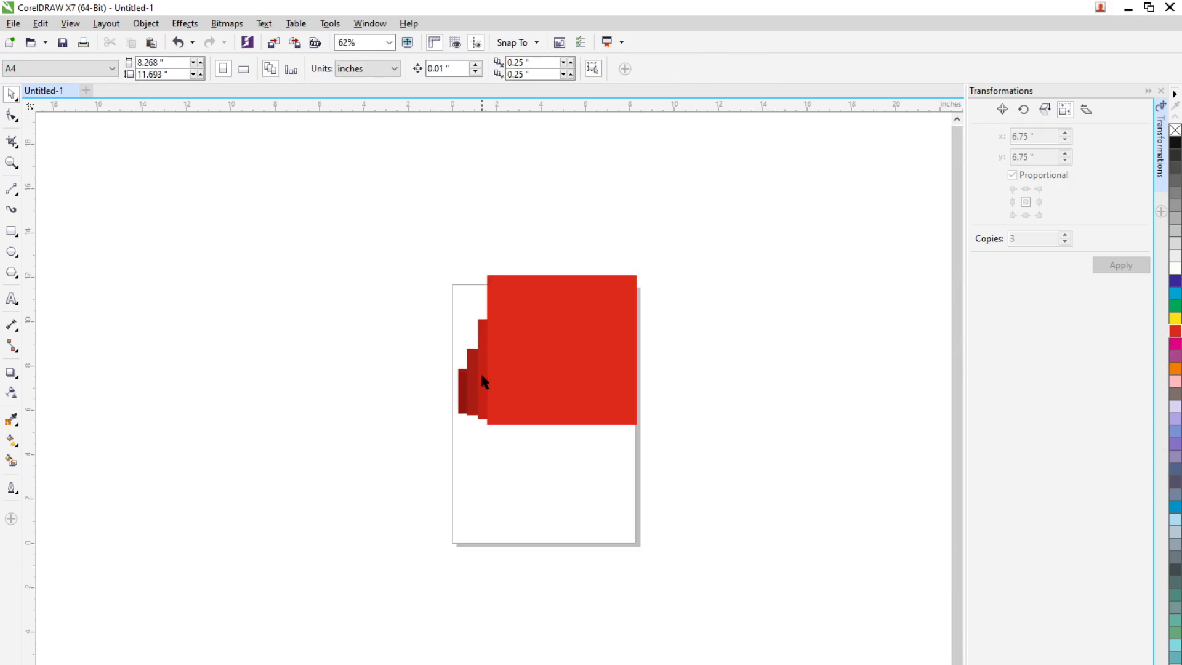
pyautogui.scroll(2, 470, 386)
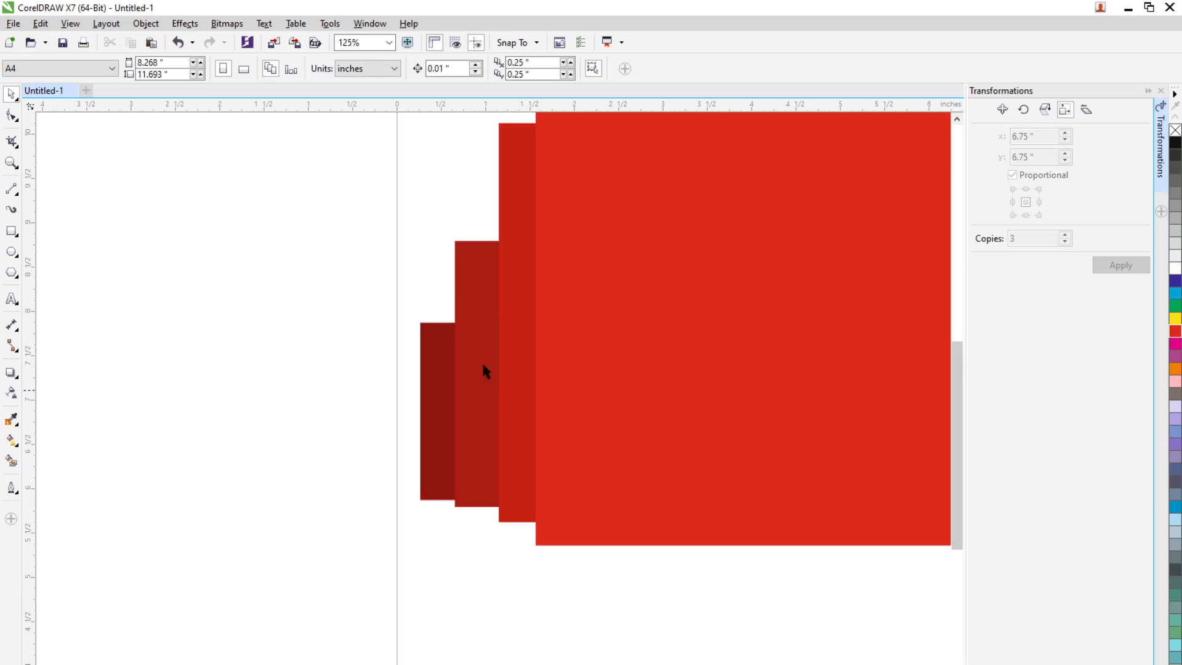
pyautogui.scroll(-4, 515, 392)
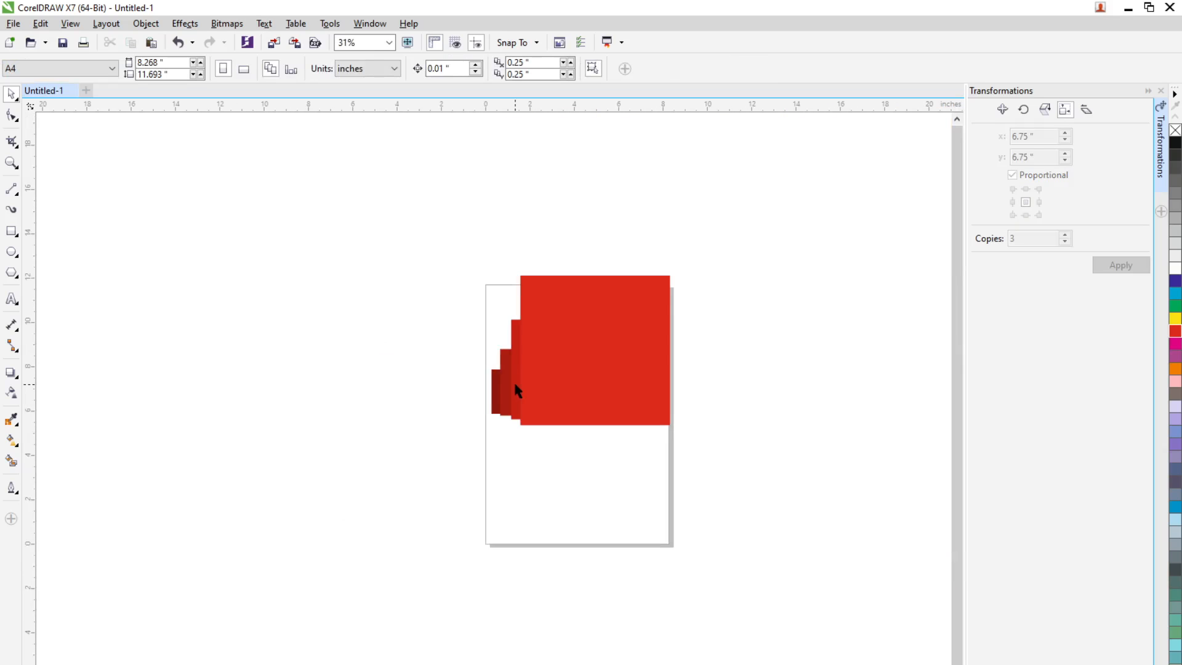
pyautogui.moveTo(371, 193); pyautogui.dragTo(767, 475)
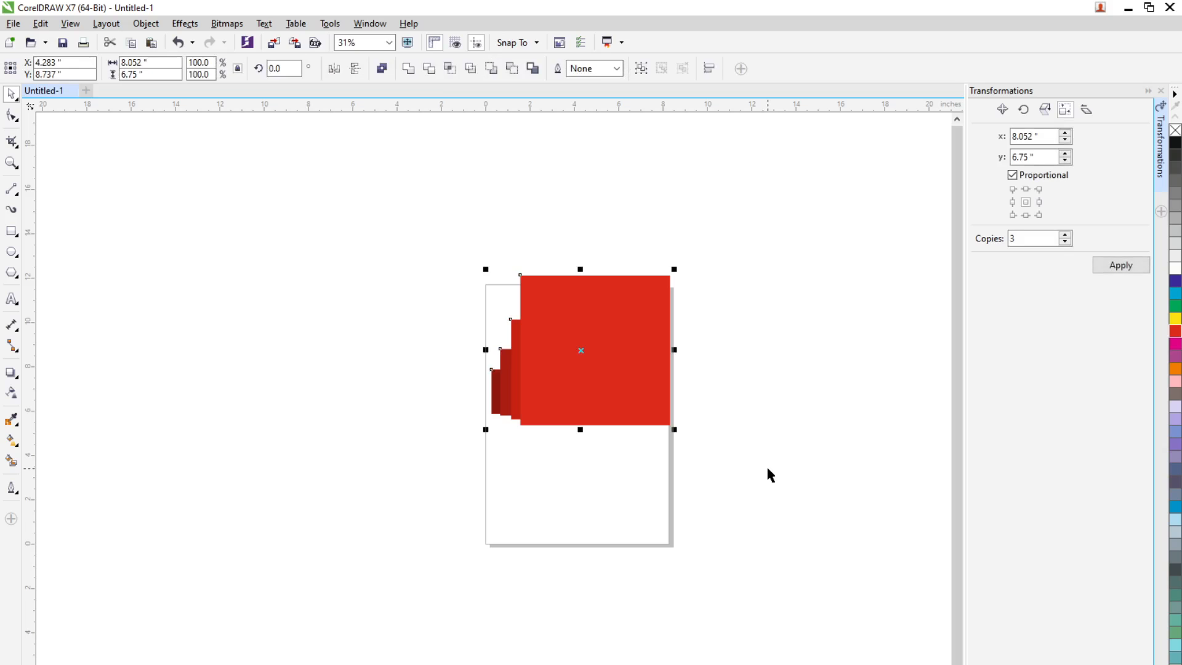
pyautogui.press('Delete')
# Draw a rectangle about 5.067 by 4.467 inches on the page and fill it with dark red
pyautogui.click(11, 231)
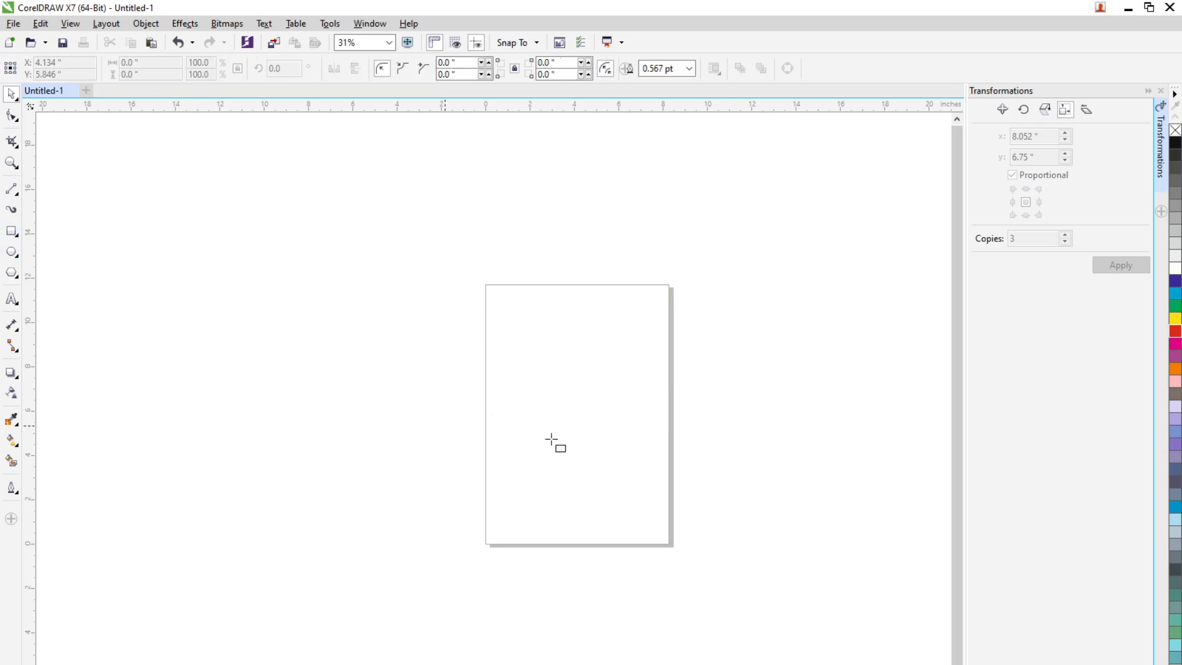
pyautogui.moveTo(535, 348); pyautogui.dragTo(648, 447)
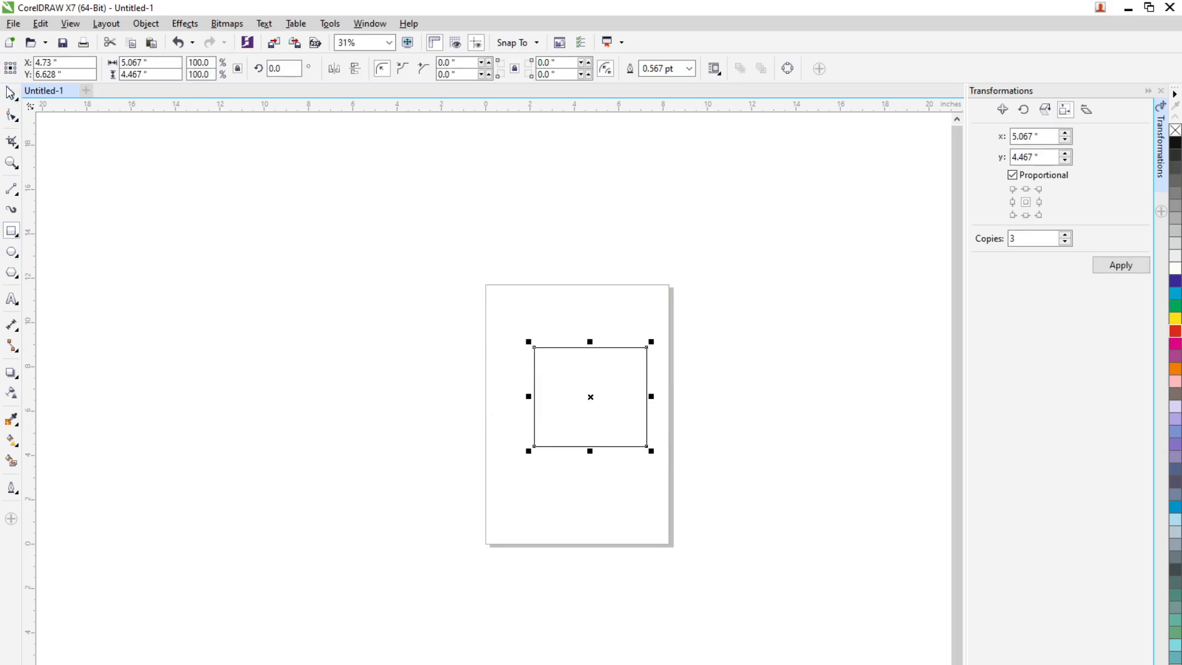
pyautogui.click(11, 94)
pyautogui.click(191, 663)
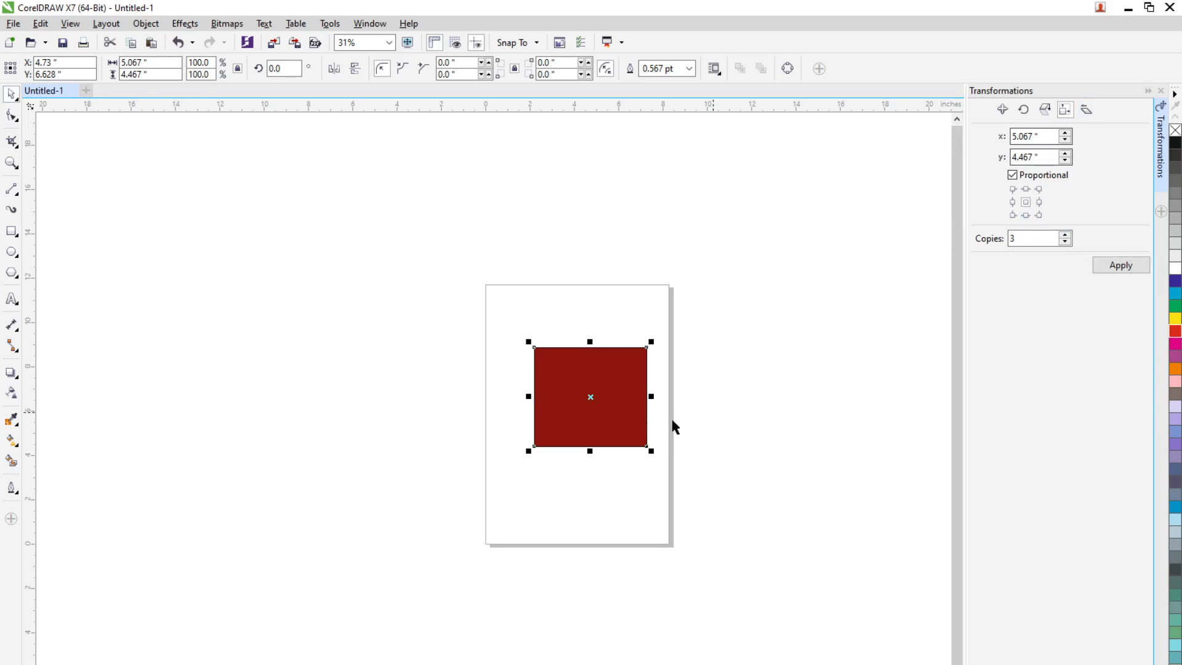
# Switch to the Skew transformation and narrow the rectangle to about 2.267 inches wide
pyautogui.click(1086, 109)
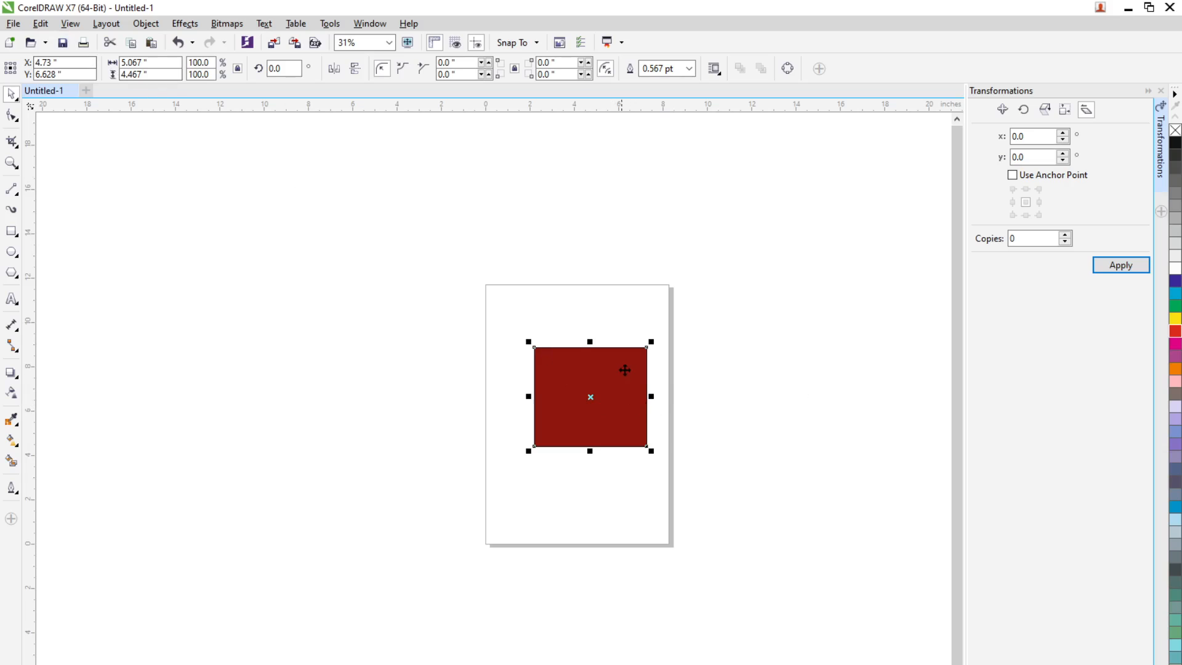
pyautogui.moveTo(656, 396); pyautogui.dragTo(593, 398)
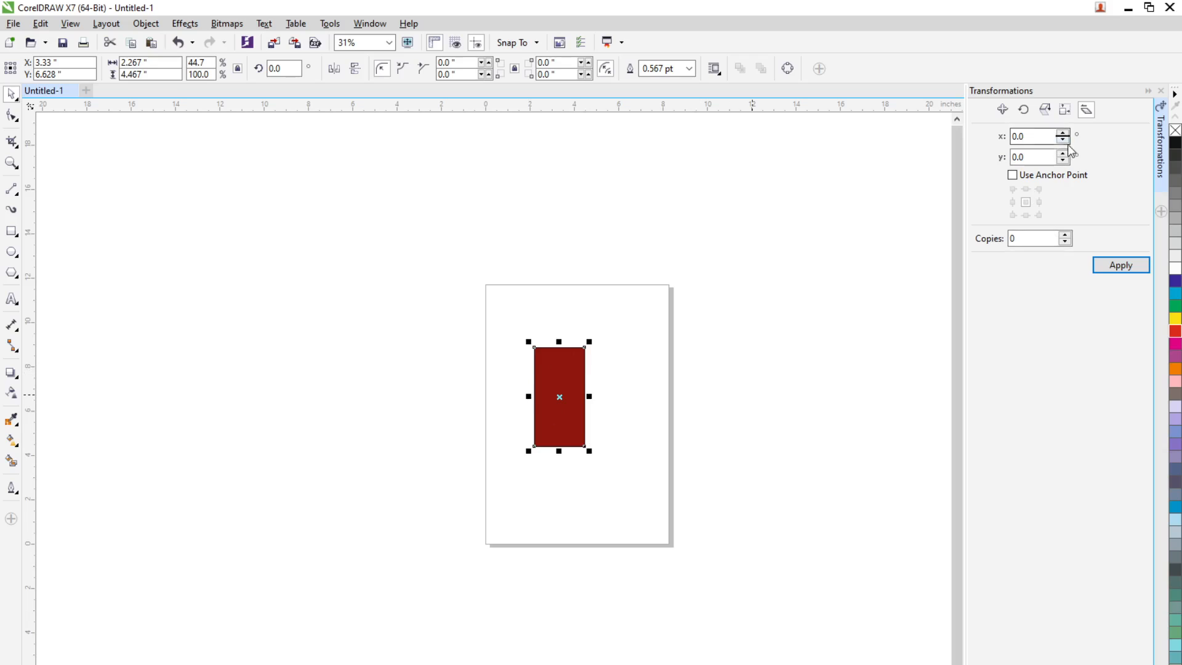
# Skew the rectangle 15° horizontally about its centre with 4 copies
pyautogui.doubleClick(1044, 137)
pyautogui.write('15')
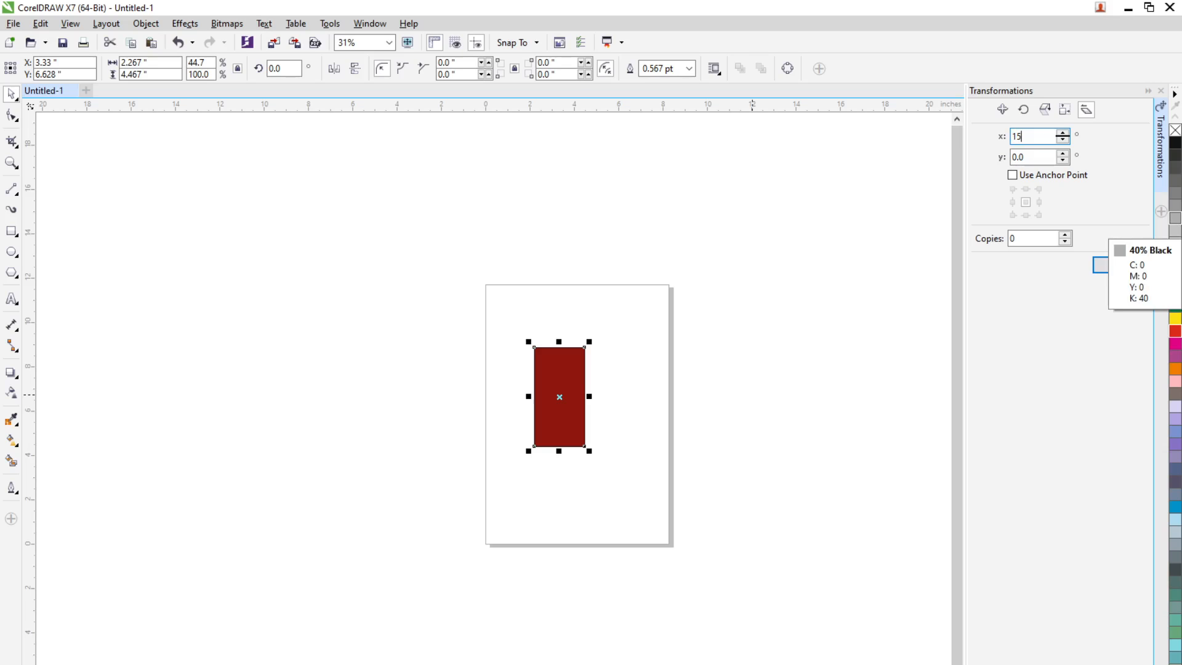
pyautogui.press('Tab')
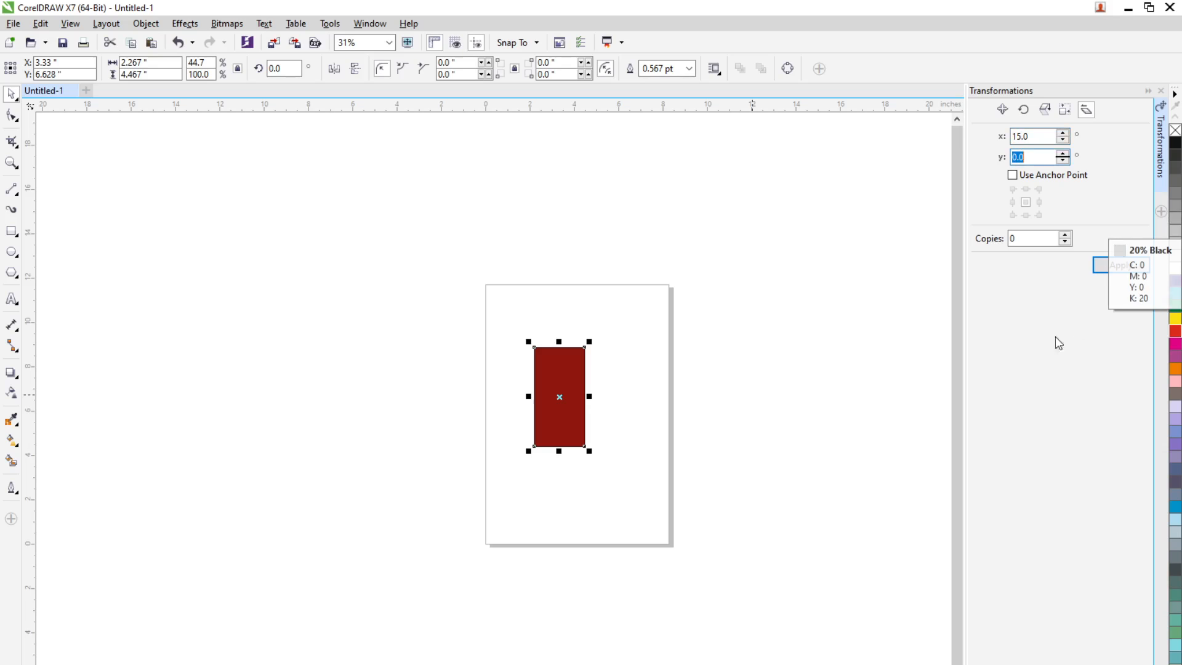
pyautogui.click(1066, 236)
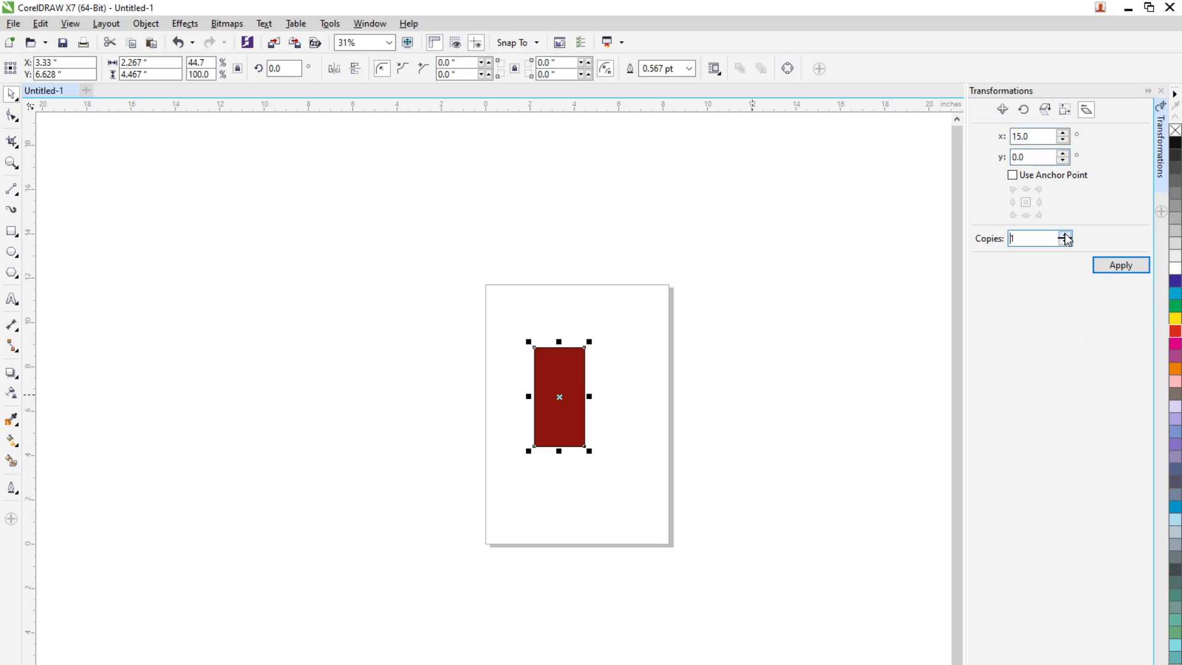
pyautogui.click(1116, 270)
pyautogui.scroll(4, 528, 370)
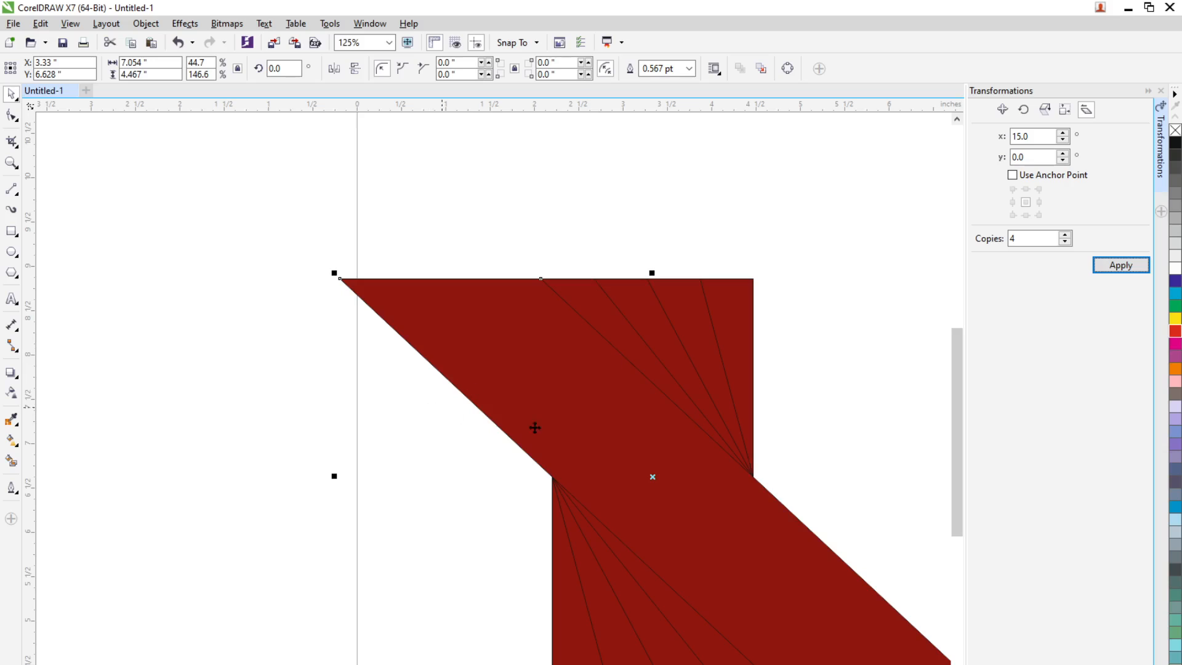
pyautogui.scroll(-2, 809, 447)
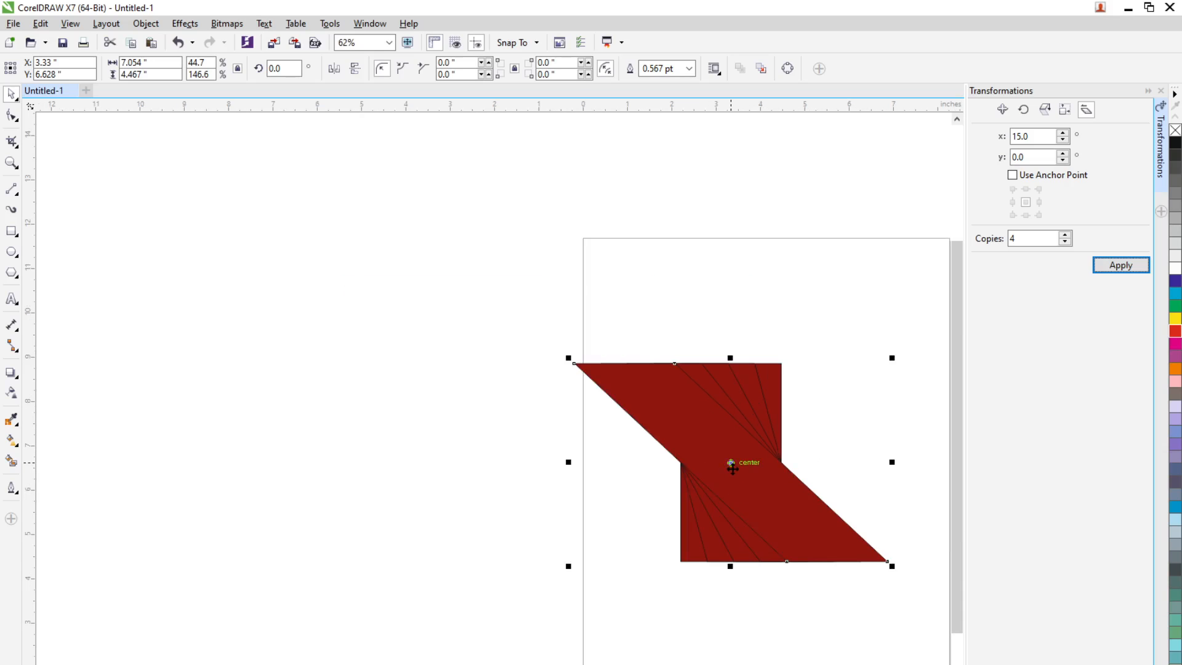
# Undo the centre-based skew copies and reapply the 15° skew with 4 copies, using the rectangle's bottom-centre anchor point
pyautogui.hotkey('ctrl', 'z')
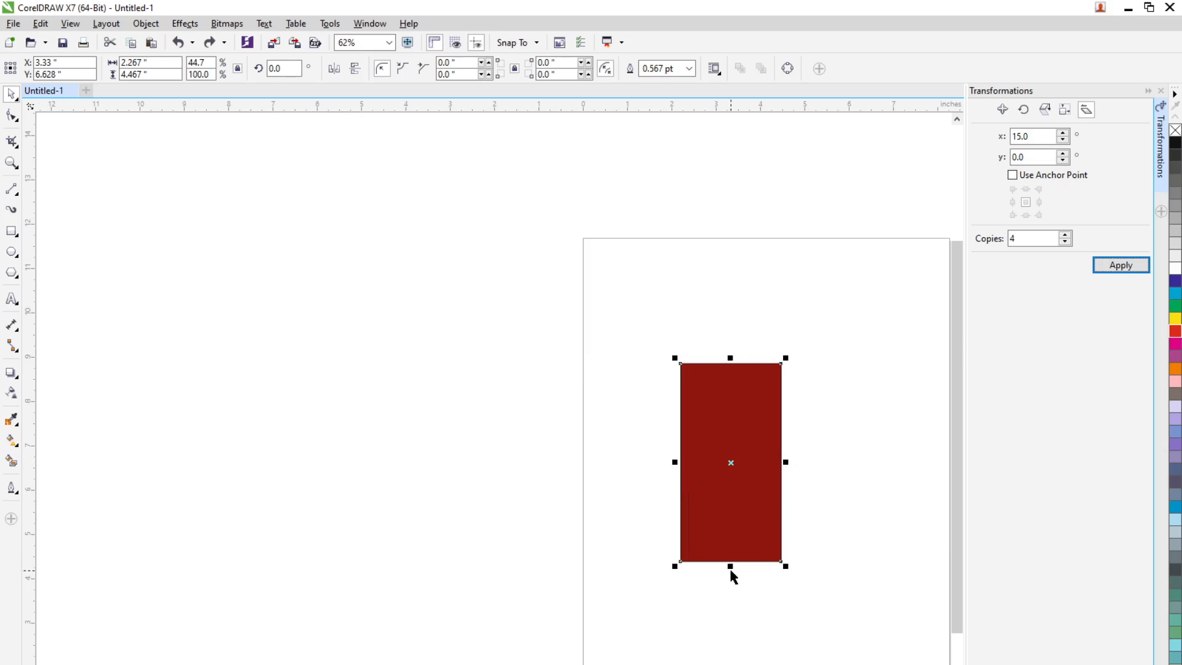
pyautogui.click(1050, 136)
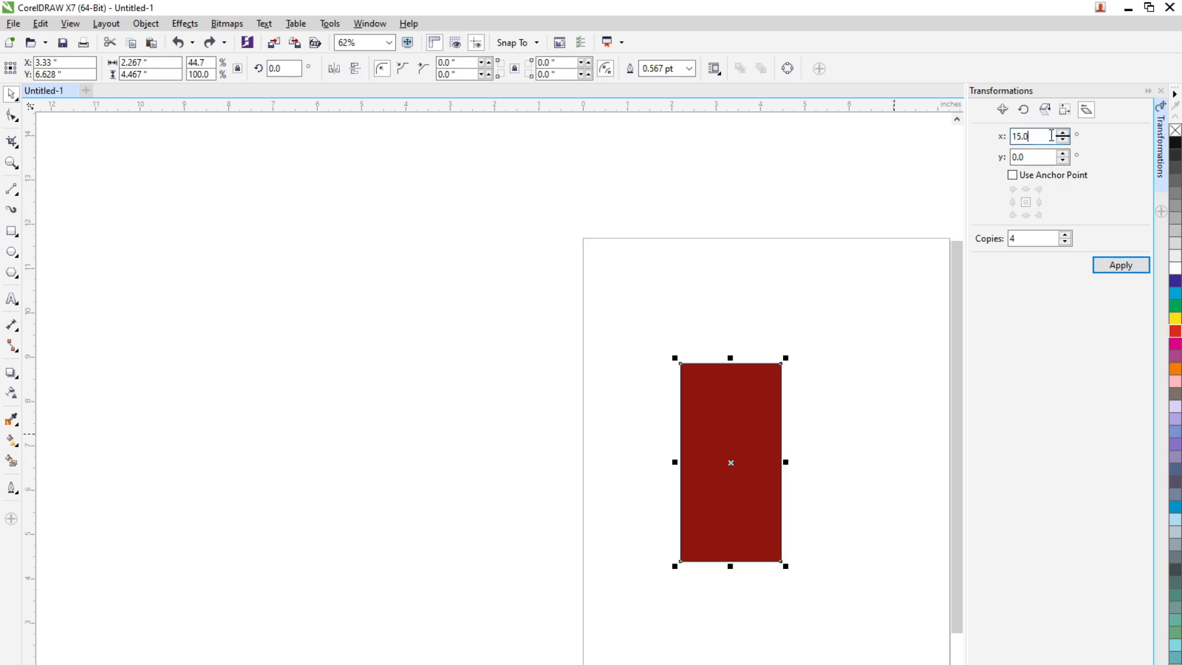
pyautogui.click(1016, 176)
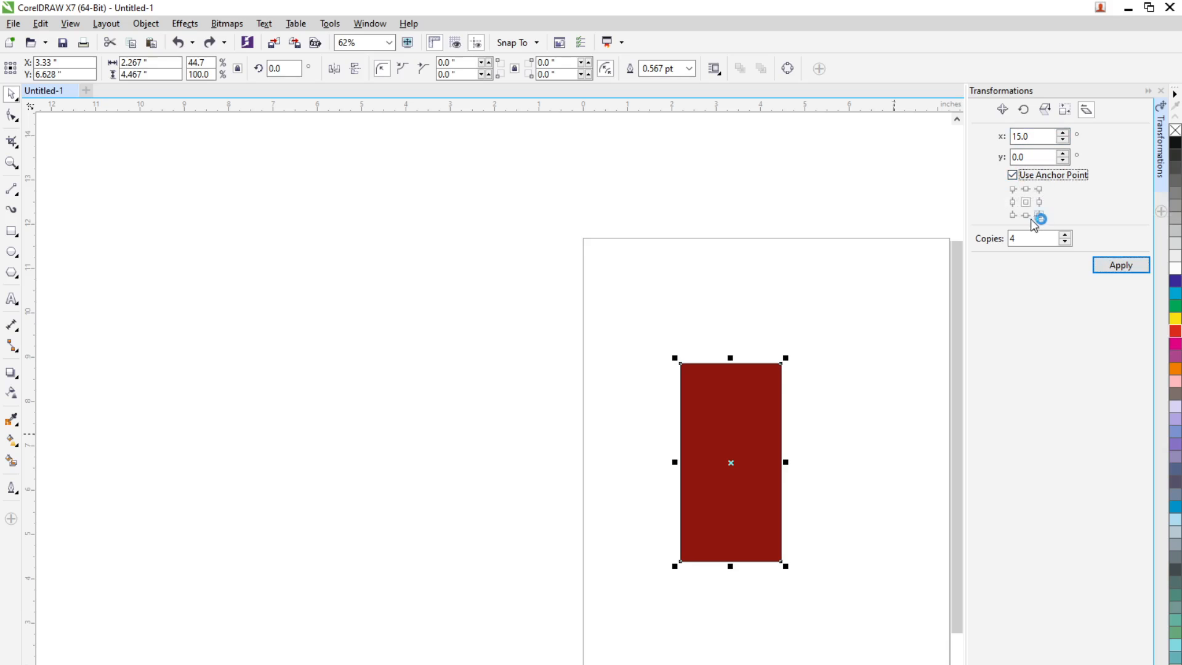
pyautogui.click(1027, 215)
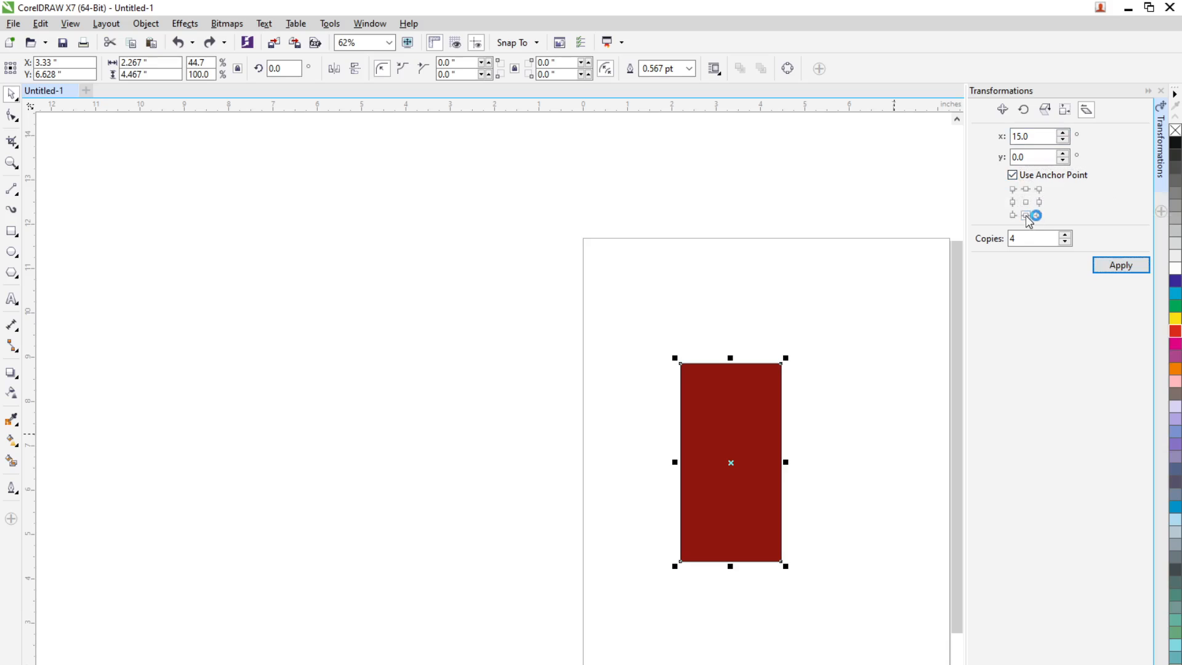
pyautogui.click(1116, 268)
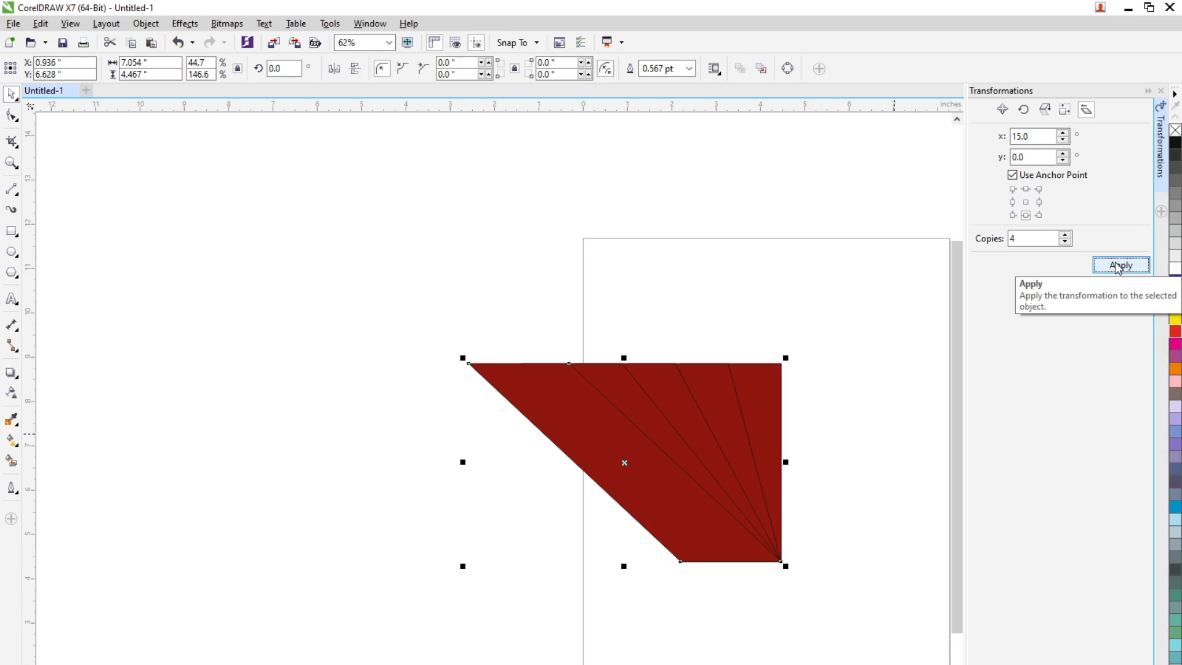
# Undo the 15° anchored copies and skew the rectangle 25° horizontally with 4 copies from the same anchor point
pyautogui.hotkey('ctrl', 'z')
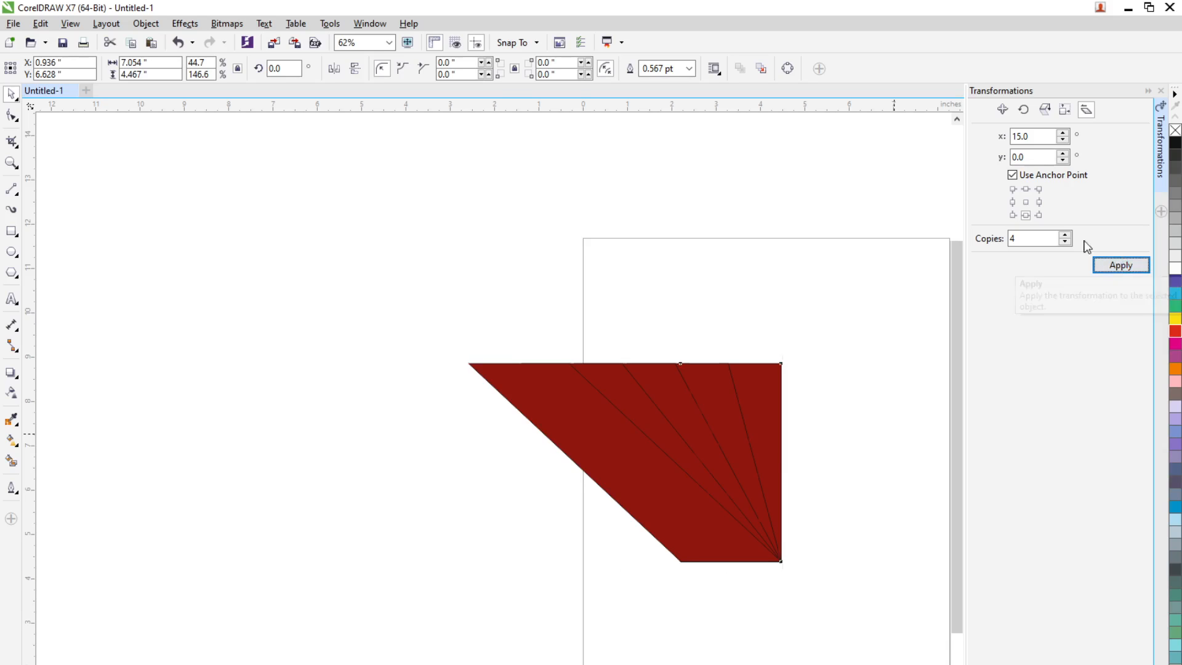
pyautogui.moveTo(1045, 136); pyautogui.dragTo(946, 140)
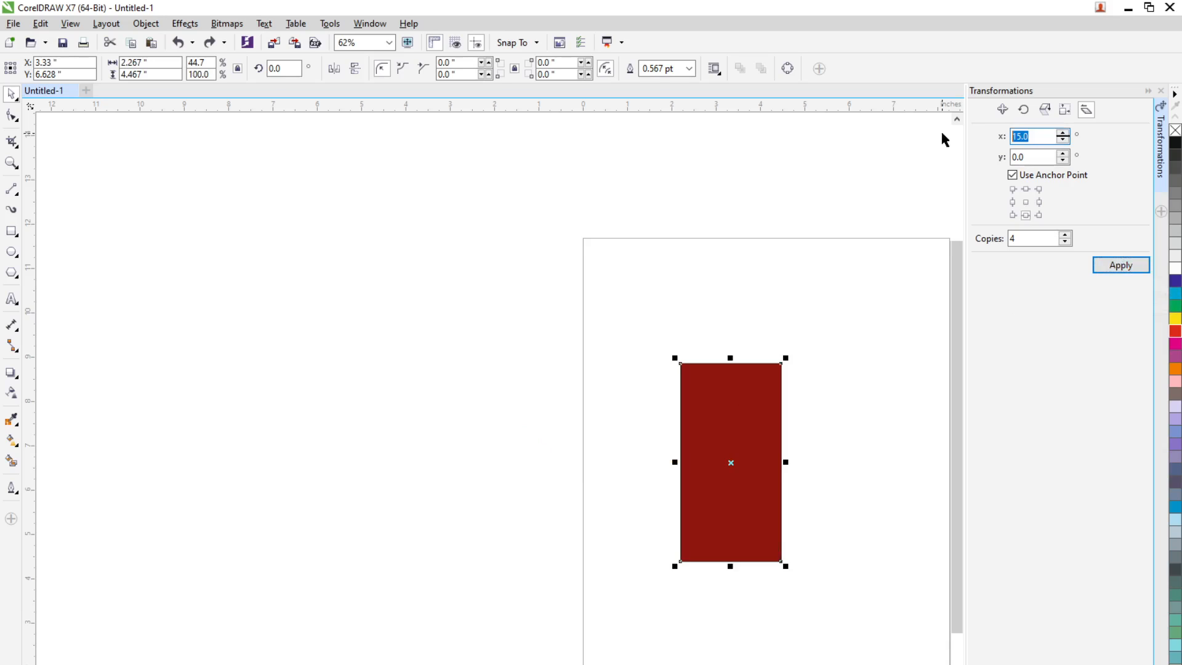
pyautogui.write('25')
pyautogui.click(1118, 266)
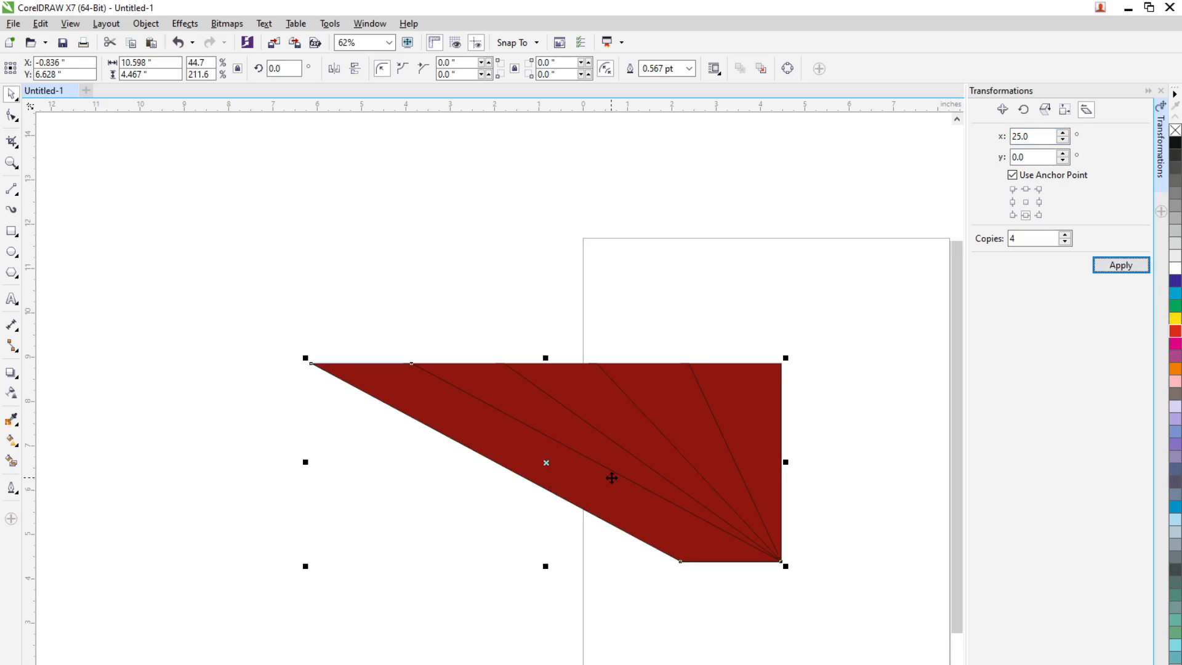
pyautogui.click(947, 545)
# Fill the first skewed copy, next to the upright rectangle, with a lighter solid red
pyautogui.click(735, 472)
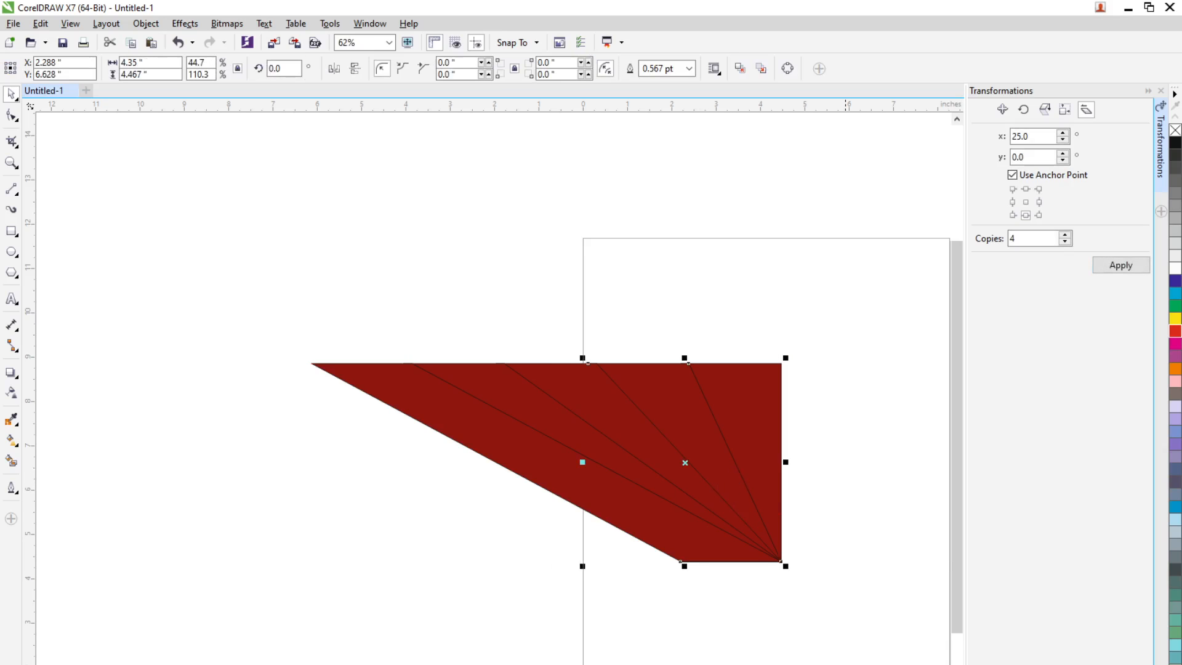
pyautogui.hotkey('shift', 'F11')
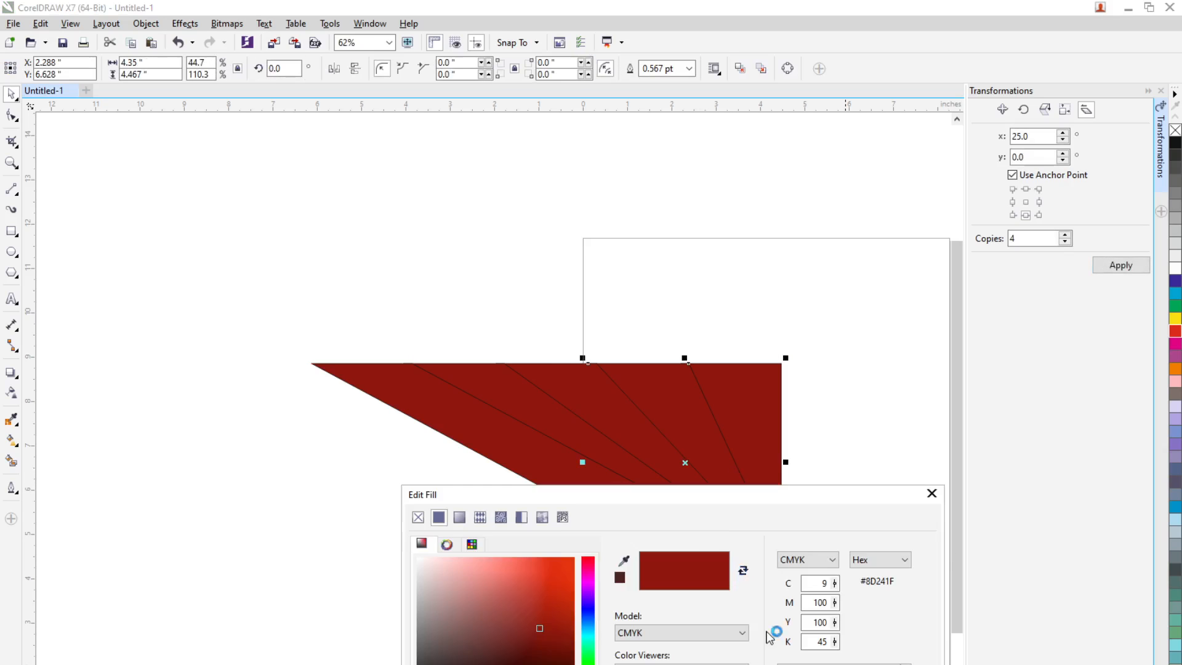
pyautogui.click(541, 588)
pyautogui.press('Return')
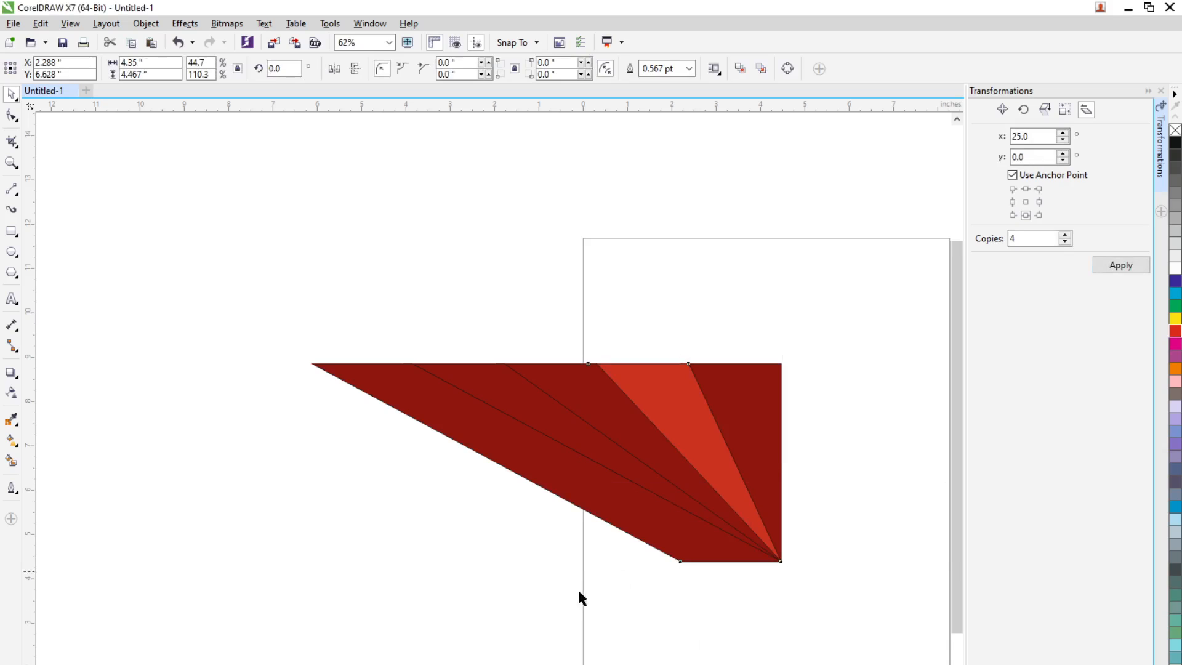
# Fill the second skewed copy with bright red and the third with a slightly darker red
pyautogui.click(662, 456)
pyautogui.click(186, 664)
pyautogui.click(607, 658)
pyautogui.click(605, 457)
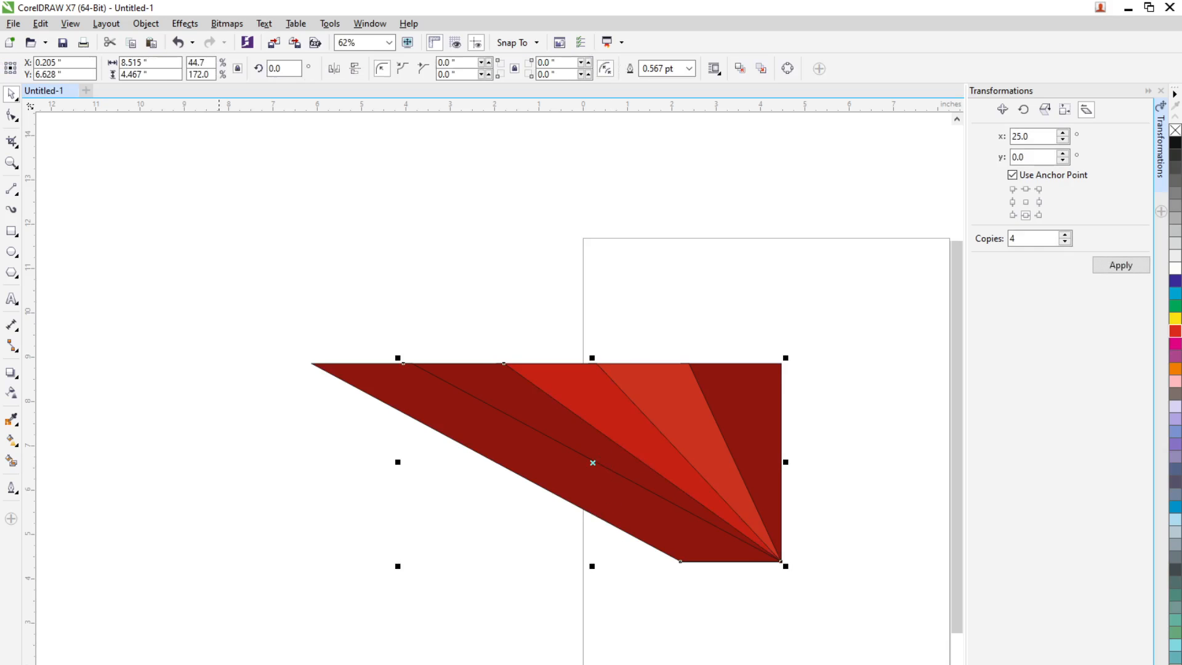
pyautogui.click(621, 494)
# Remove the outlines from all the rectangle shapes by setting their outline width to None
pyautogui.moveTo(230, 259); pyautogui.dragTo(929, 575)
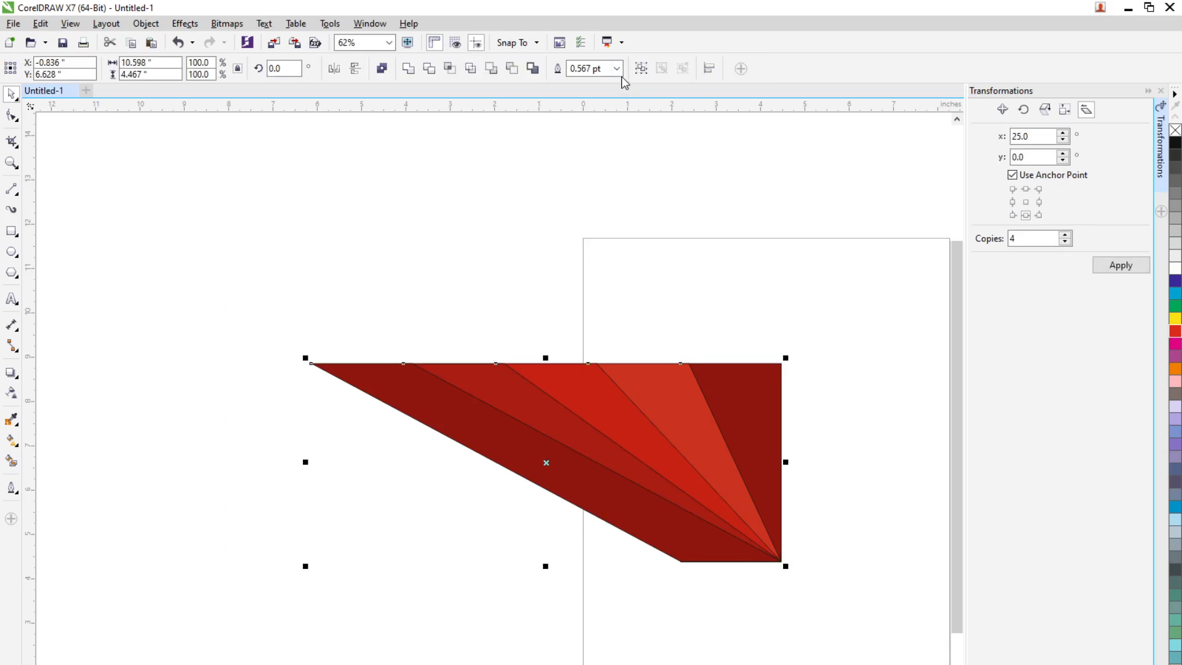
pyautogui.click(617, 69)
pyautogui.click(591, 83)
pyautogui.click(895, 390)
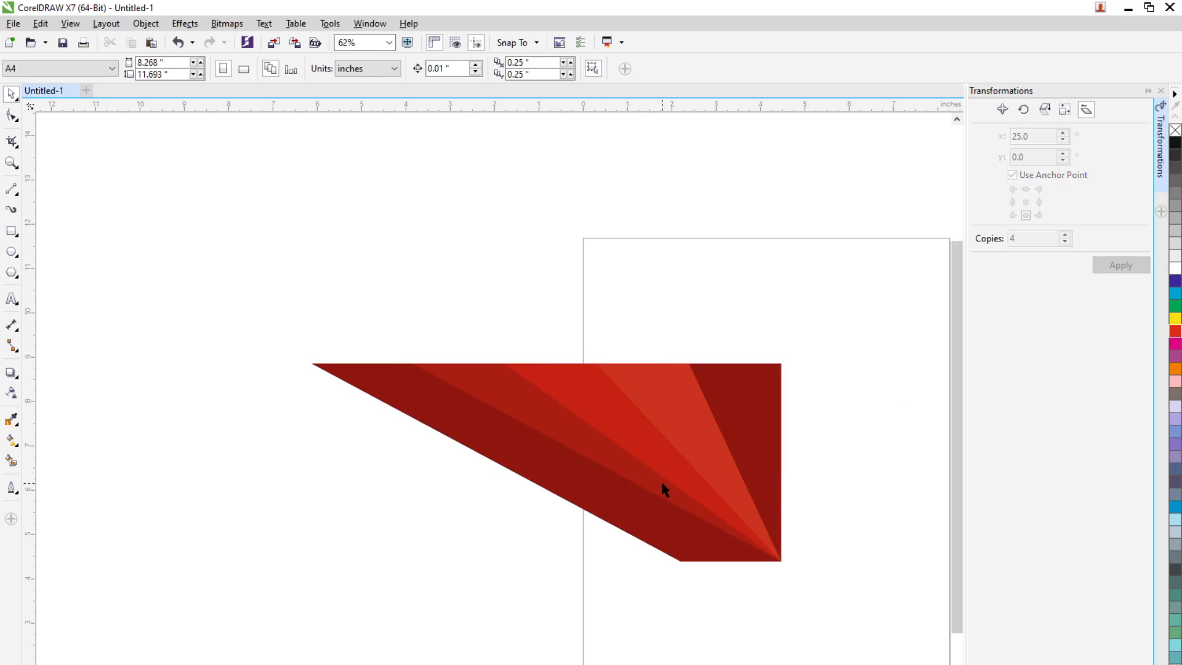
# Move the whole red fan to the page's top-right corner and scale it down to about 7.3 × 3.1 inches
pyautogui.moveTo(254, 290); pyautogui.dragTo(868, 593)
pyautogui.moveTo(707, 508); pyautogui.dragTo(892, 380)
pyautogui.scroll(-1, 650, 450)
pyautogui.scroll(1, 777, 435)
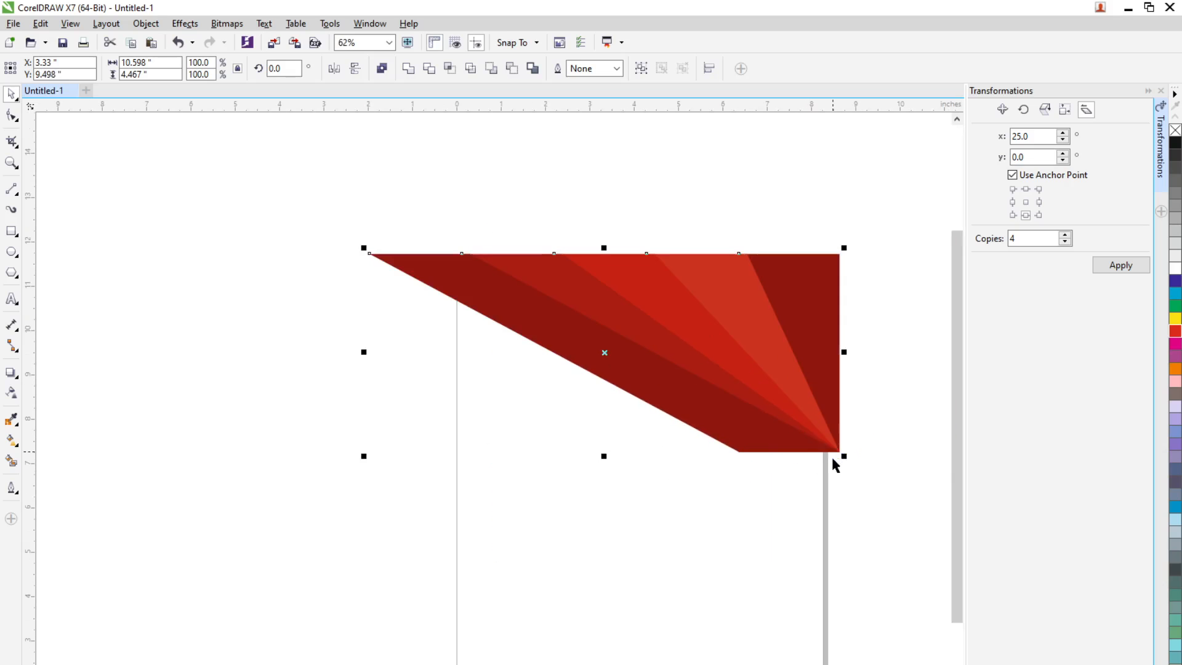
pyautogui.moveTo(845, 458); pyautogui.dragTo(776, 361)
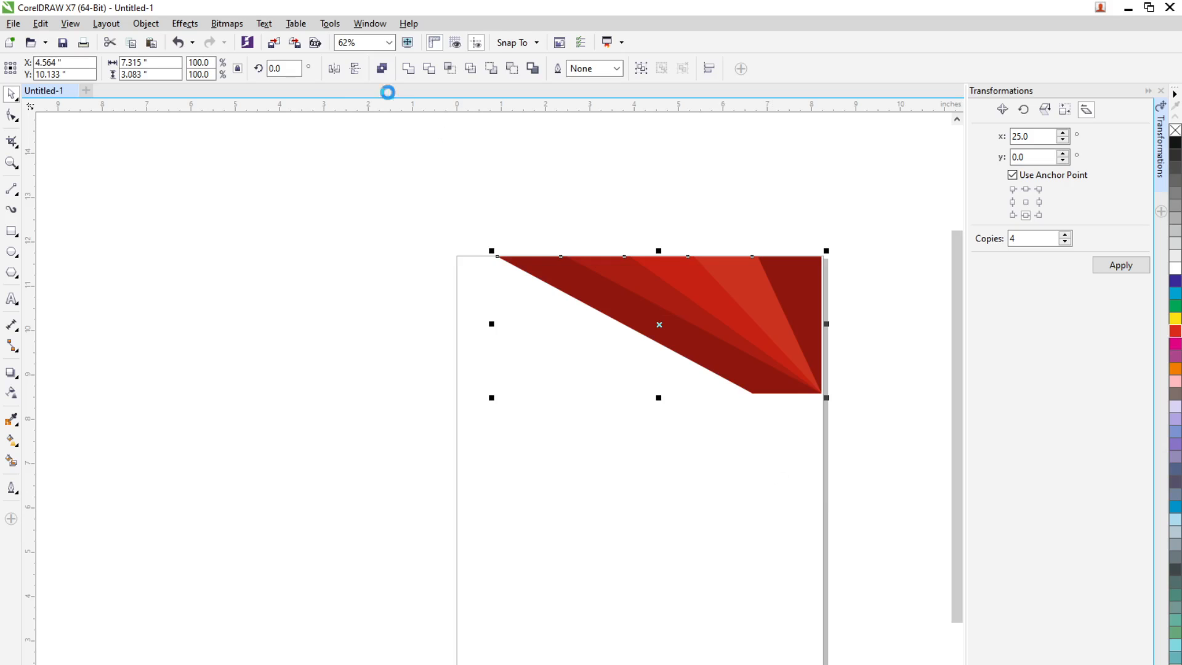
# Group the fan shapes and align the group to the page's right and top edges
pyautogui.hotkey('ctrl', 'g')
pyautogui.click(937, 274)
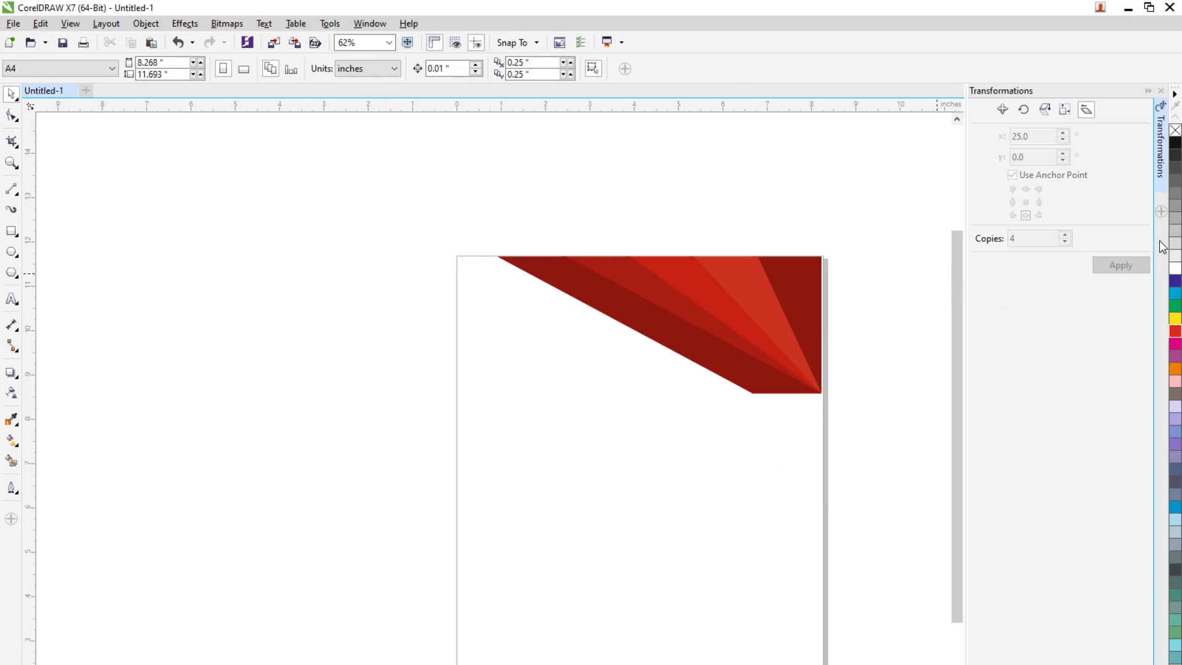
pyautogui.click(1161, 212)
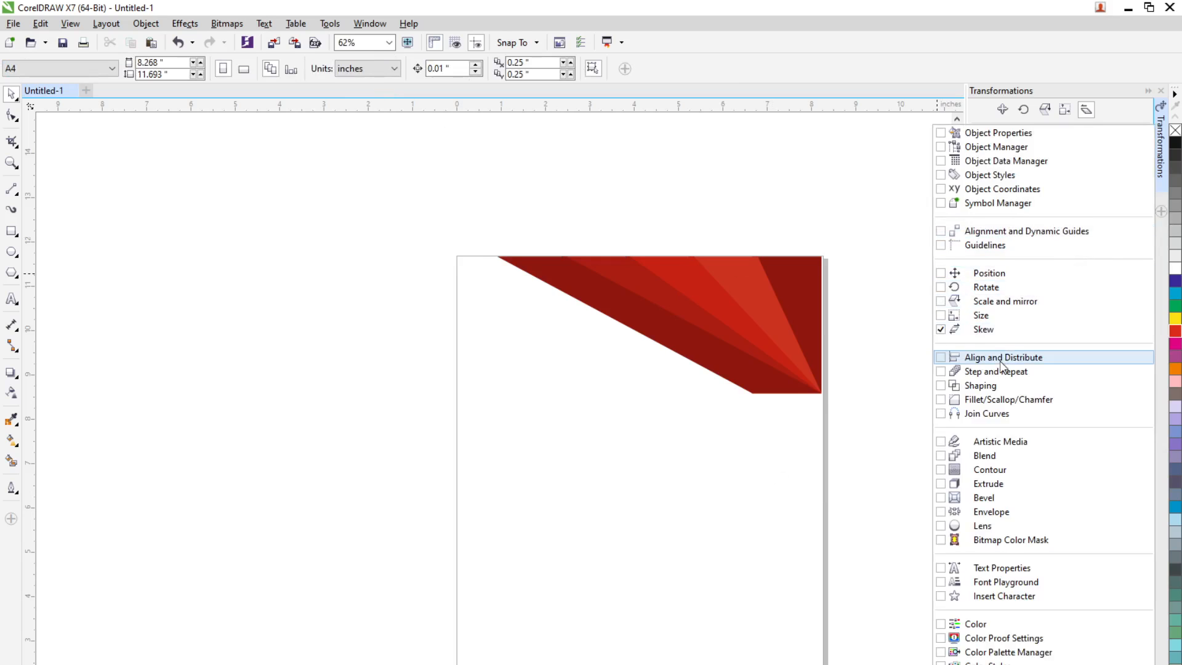
pyautogui.click(1008, 363)
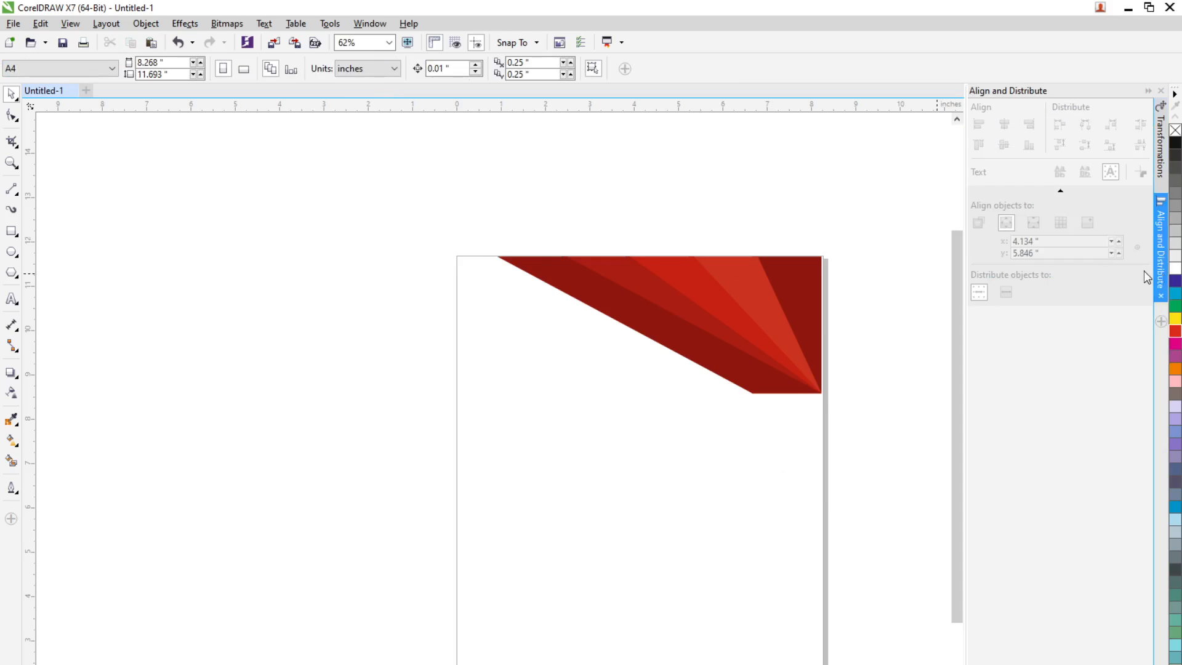
pyautogui.click(769, 341)
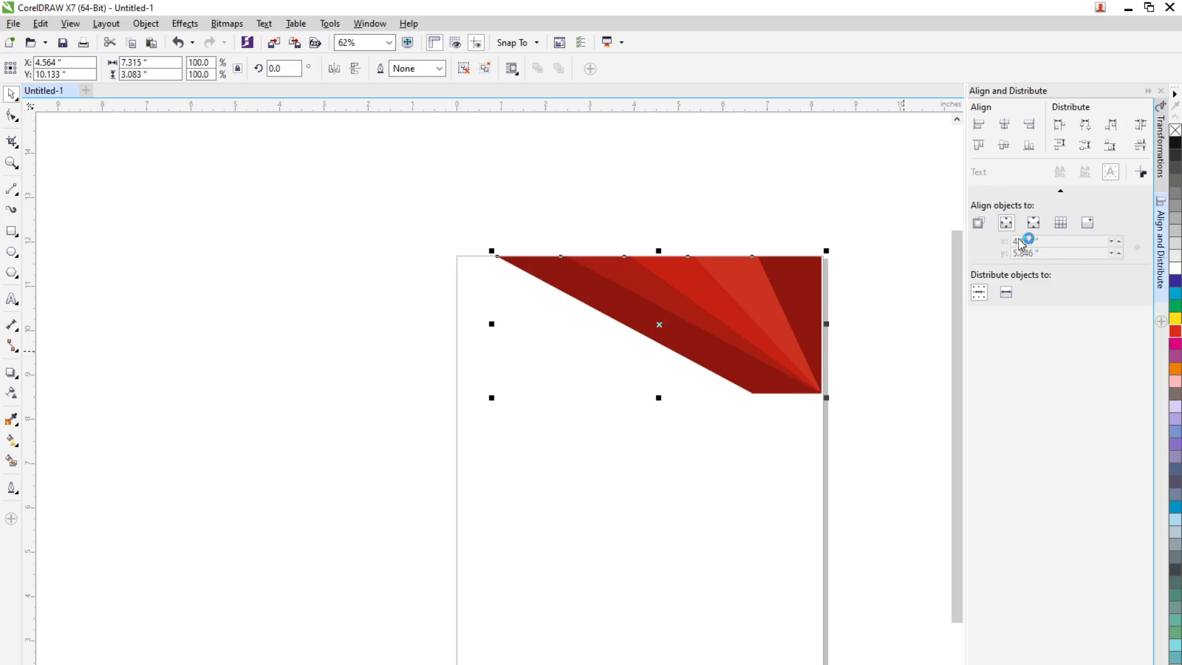
pyautogui.click(1030, 124)
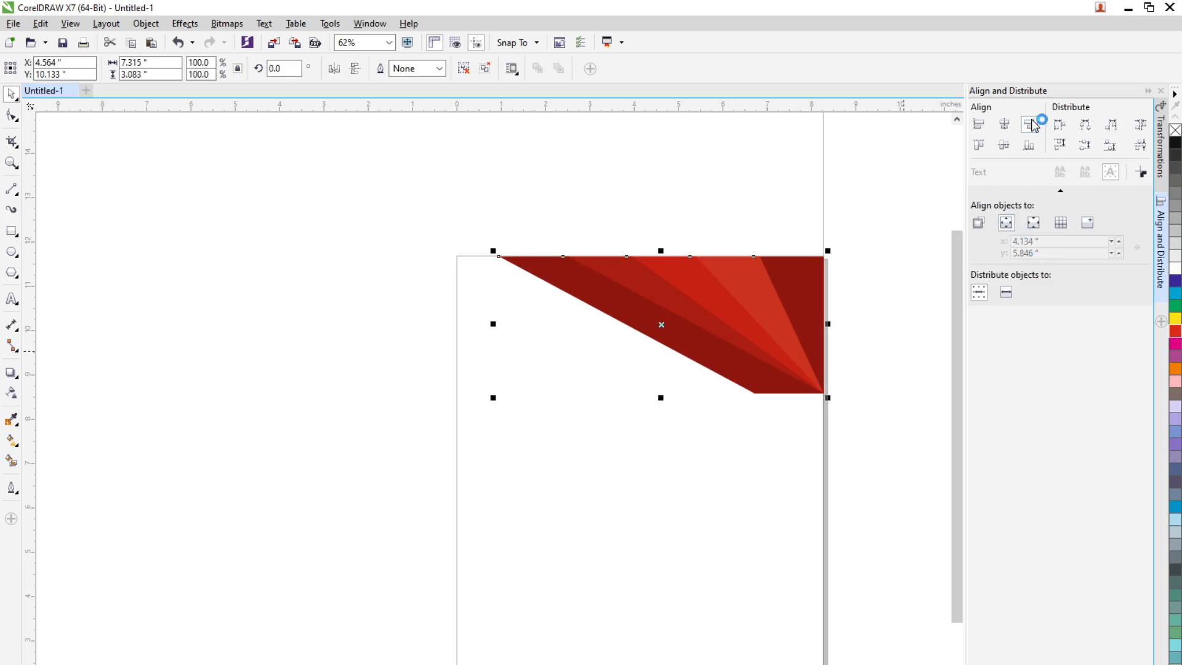
pyautogui.click(979, 146)
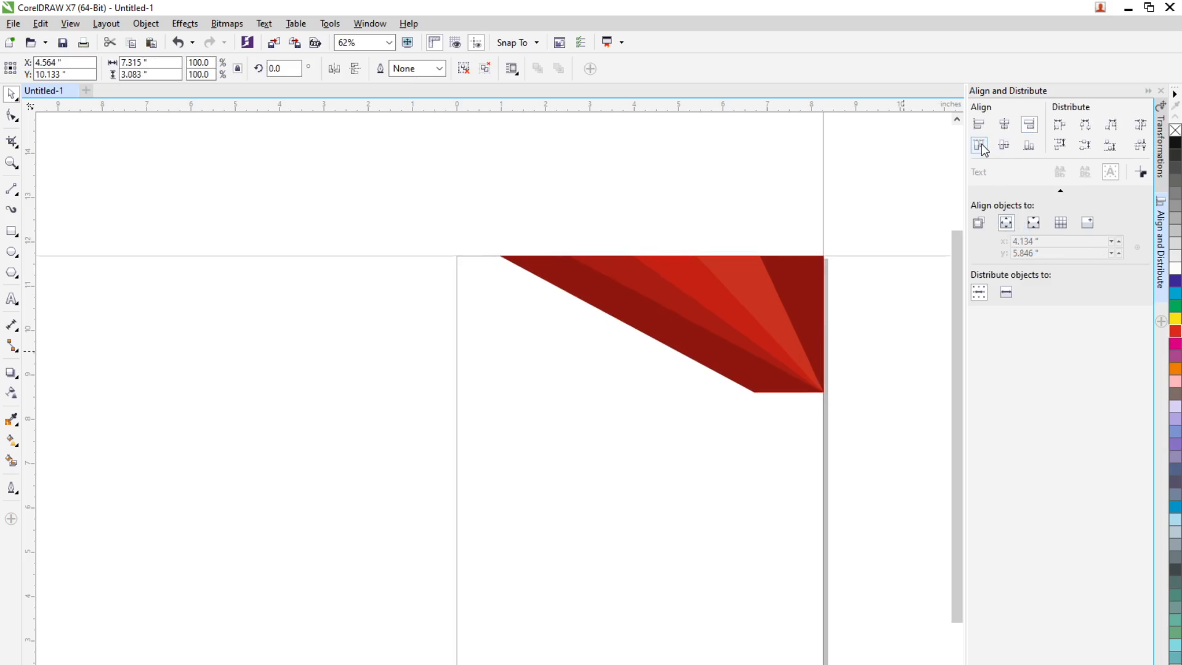
pyautogui.click(866, 369)
# Duplicate the fan group near the bottom of the page and mirror the copy both horizontally and vertically
pyautogui.scroll(-1, 763, 341)
pyautogui.moveTo(762, 337); pyautogui.dragTo(719, 519)
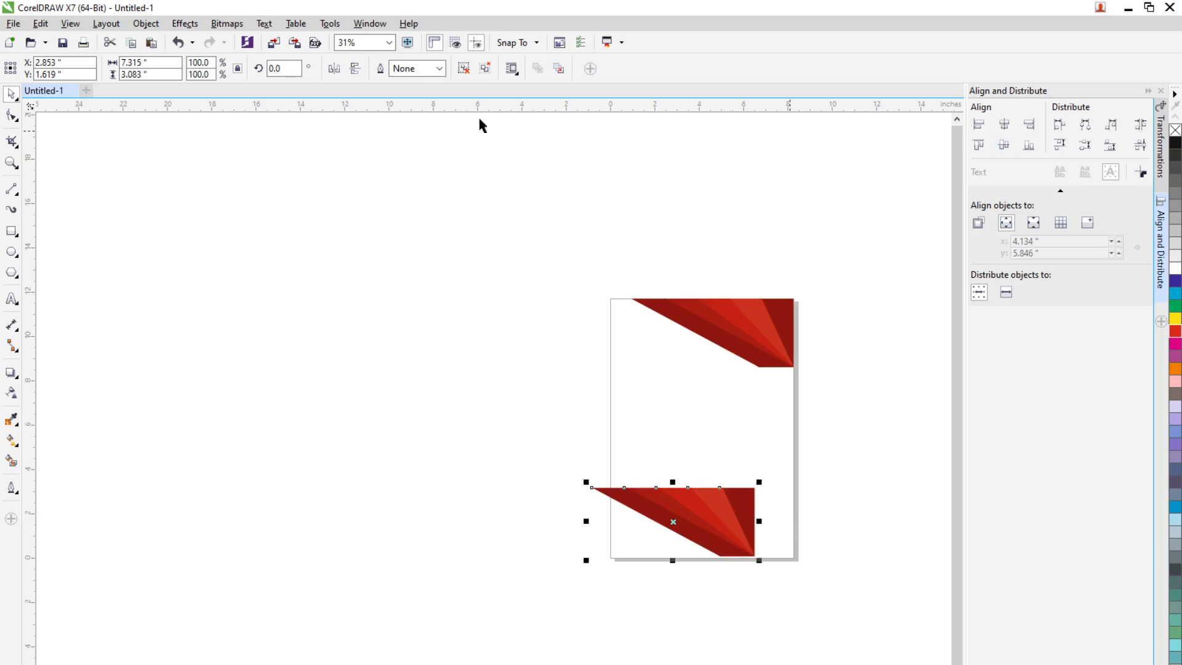
pyautogui.click(340, 76)
pyautogui.click(355, 70)
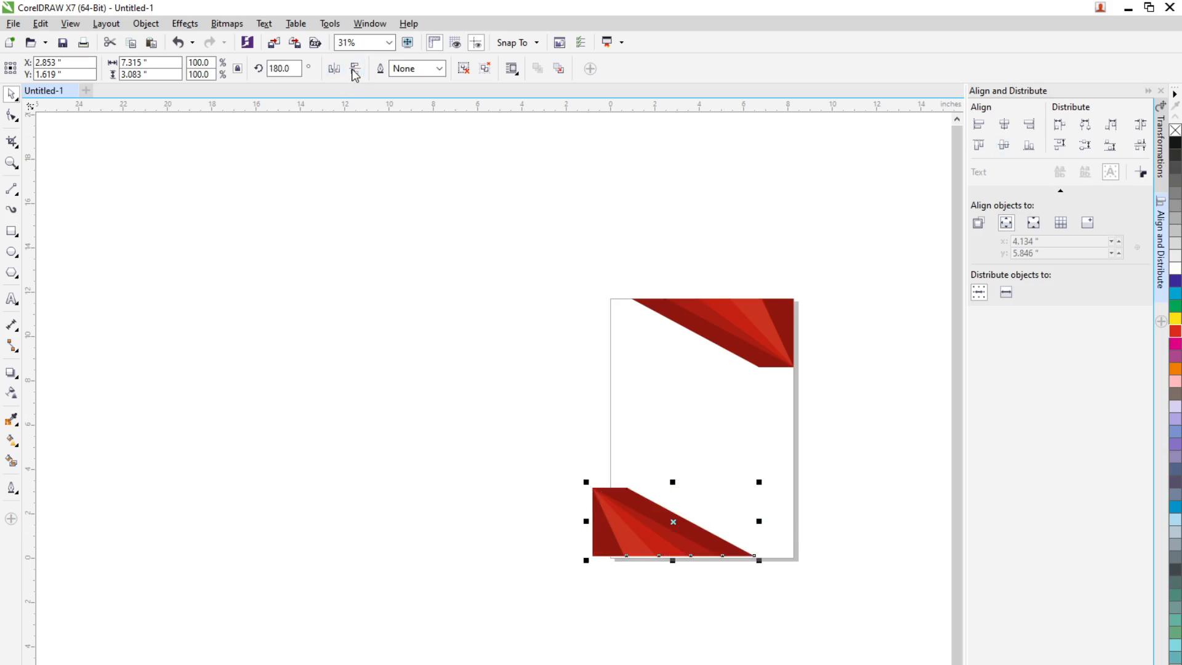
# Align the mirrored fan copy to the page's left and bottom edges
pyautogui.click(979, 124)
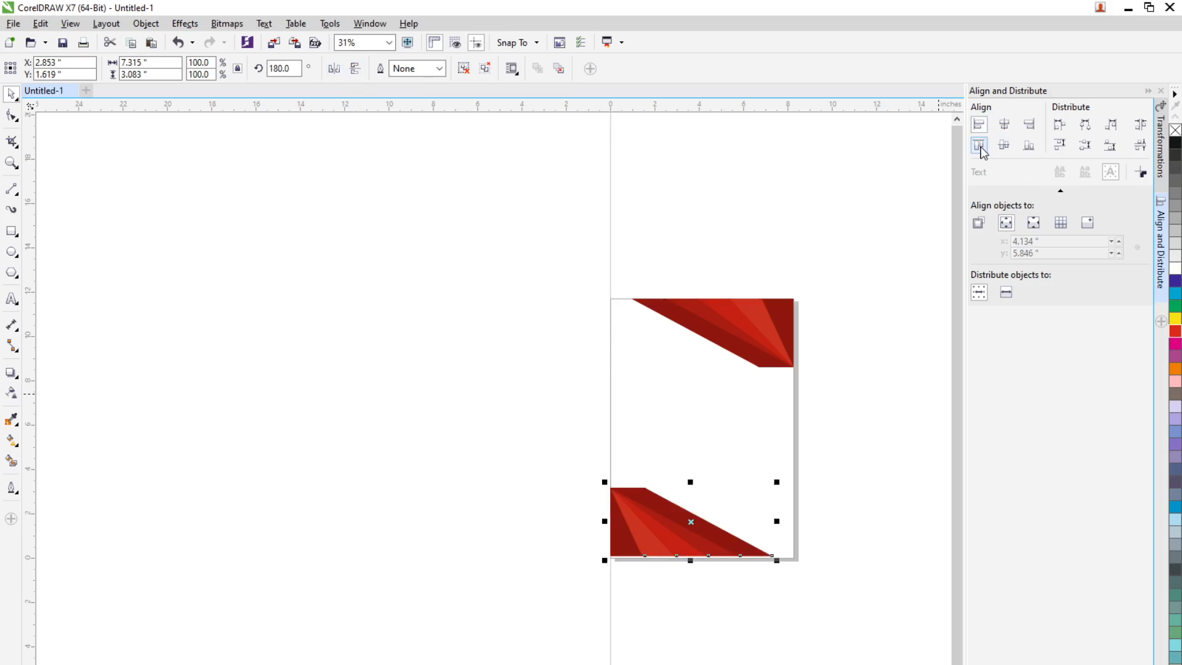
pyautogui.click(979, 146)
pyautogui.click(1029, 145)
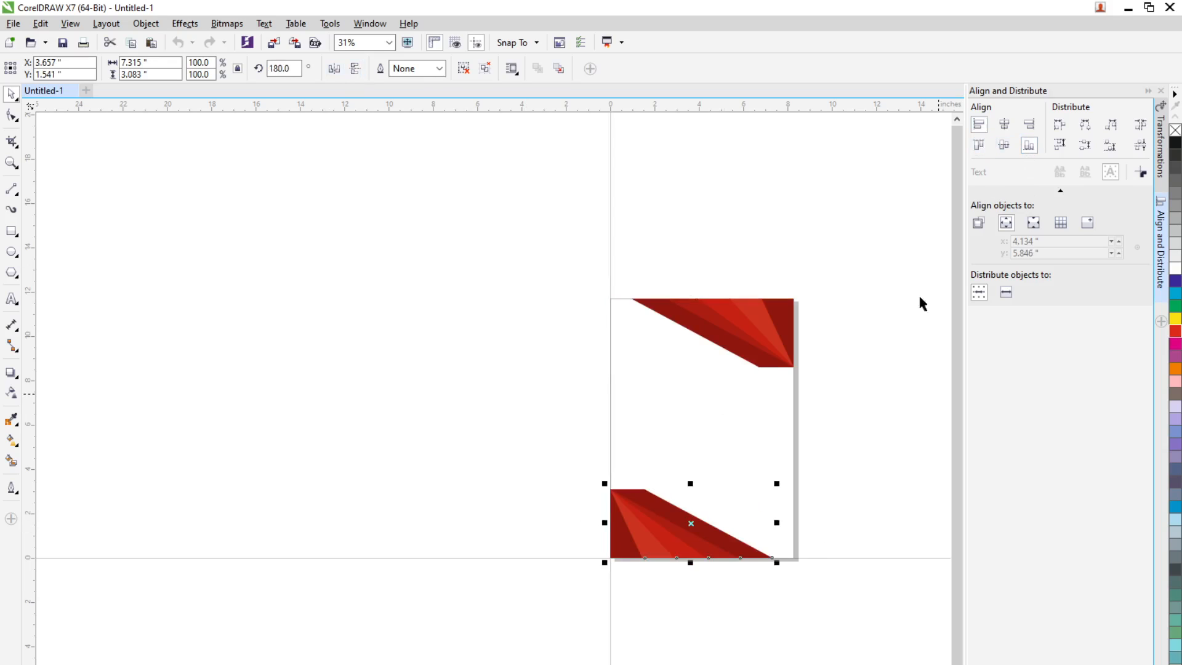
pyautogui.click(790, 576)
pyautogui.scroll(-1, 789, 431)
pyautogui.scroll(2, 795, 400)
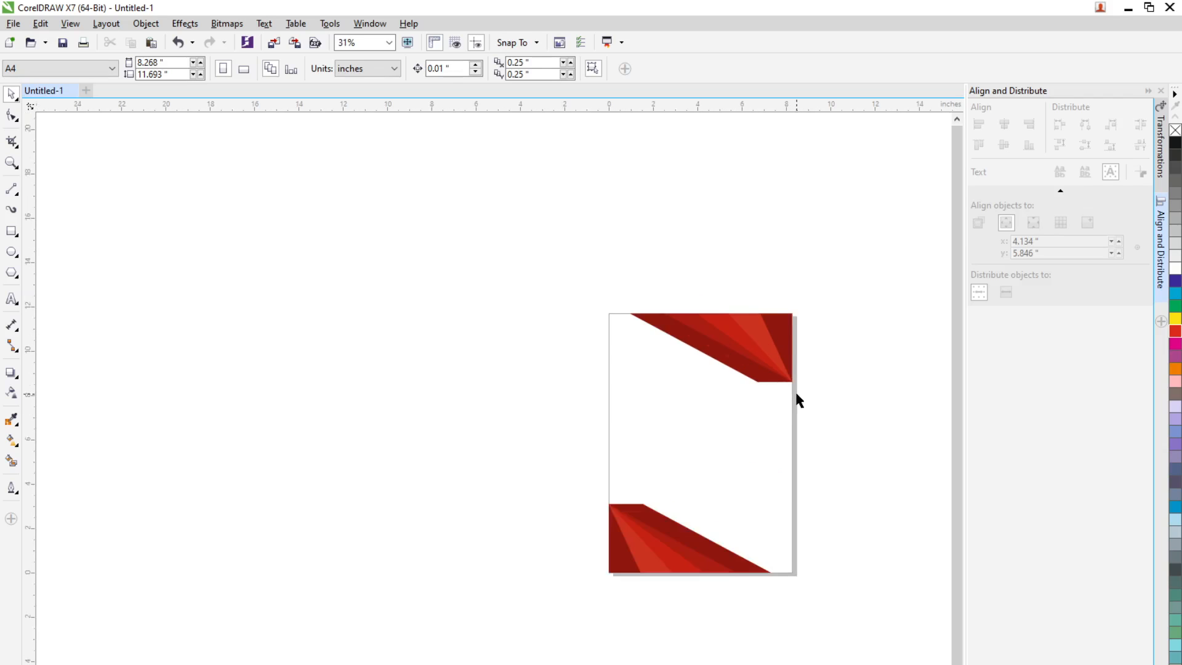
pyautogui.scroll(1, 796, 392)
pyautogui.scroll(-1, 797, 392)
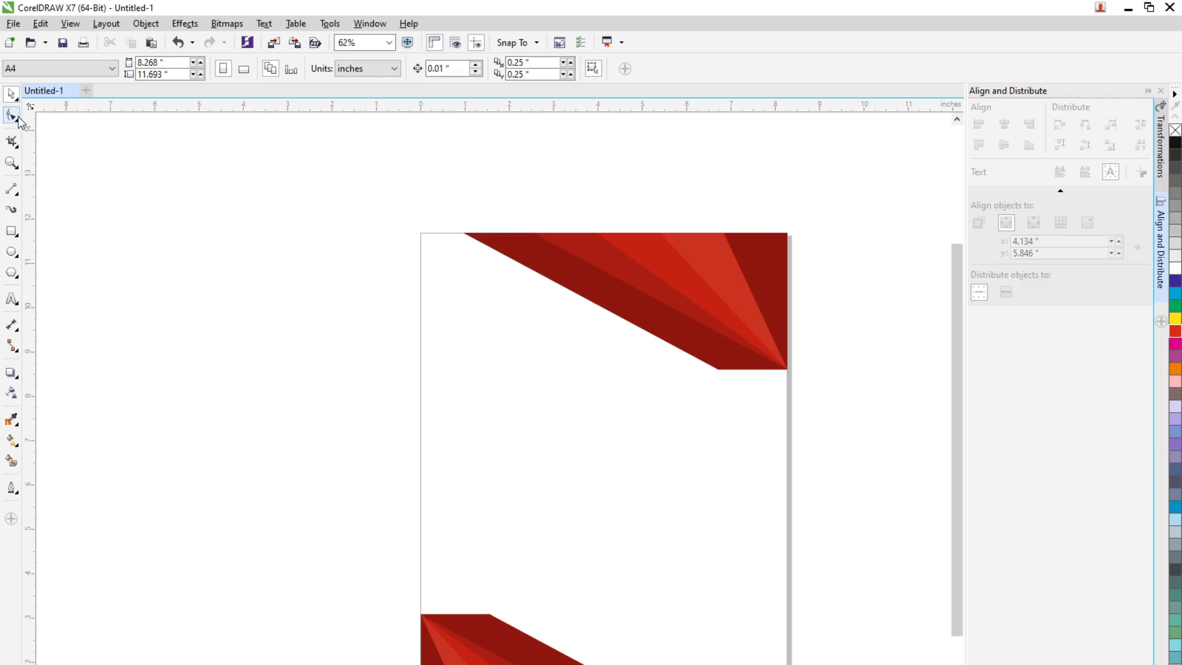
# Draw a vertical rectangle about 1.56 × 8.61 inches along the page's right edge, from the upper fan's base to the page bottom
pyautogui.click(11, 232)
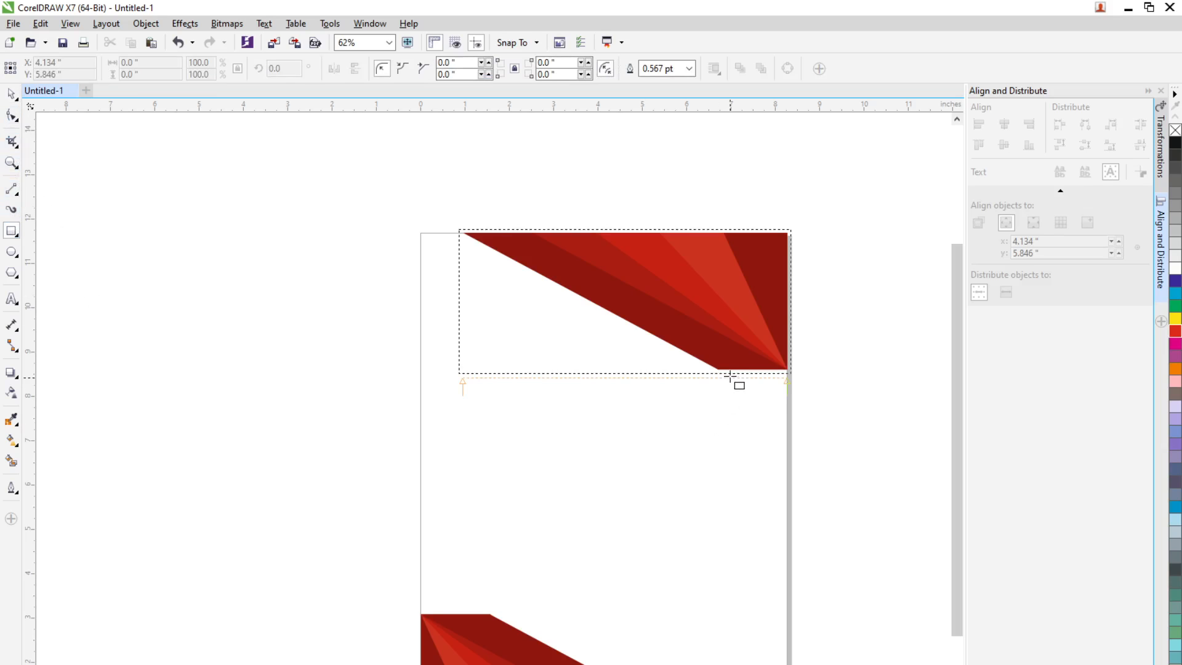
pyautogui.moveTo(718, 370); pyautogui.dragTo(745, 471)
pyautogui.moveTo(758, 531); pyautogui.dragTo(787, 664)
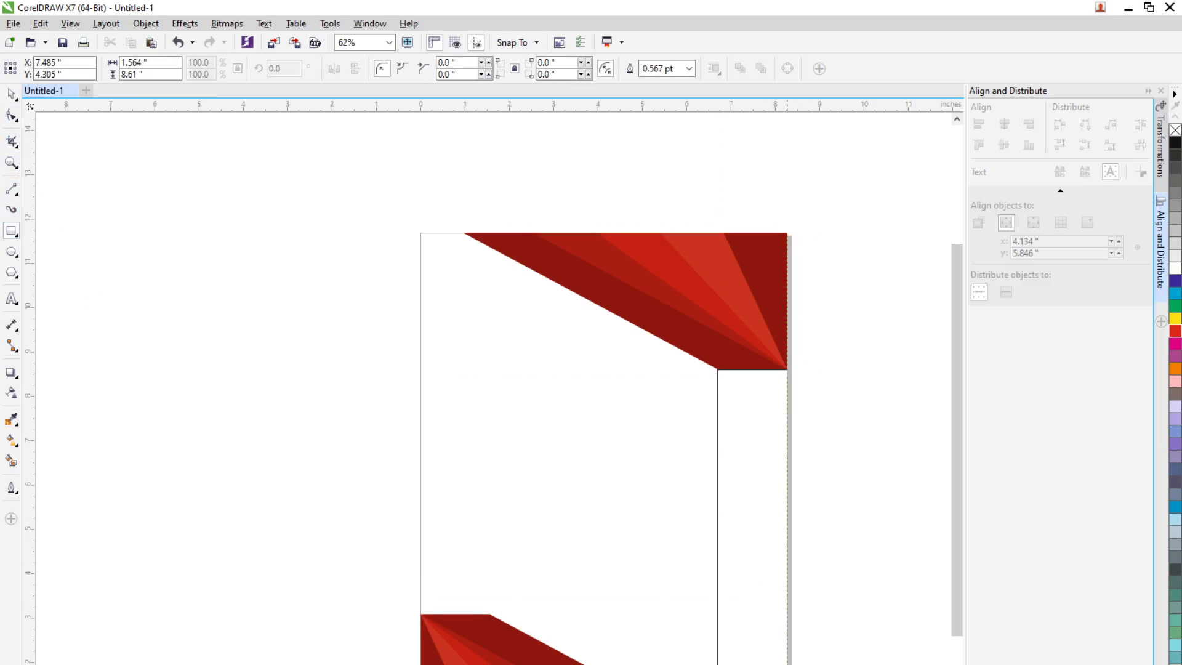
pyautogui.press('space')
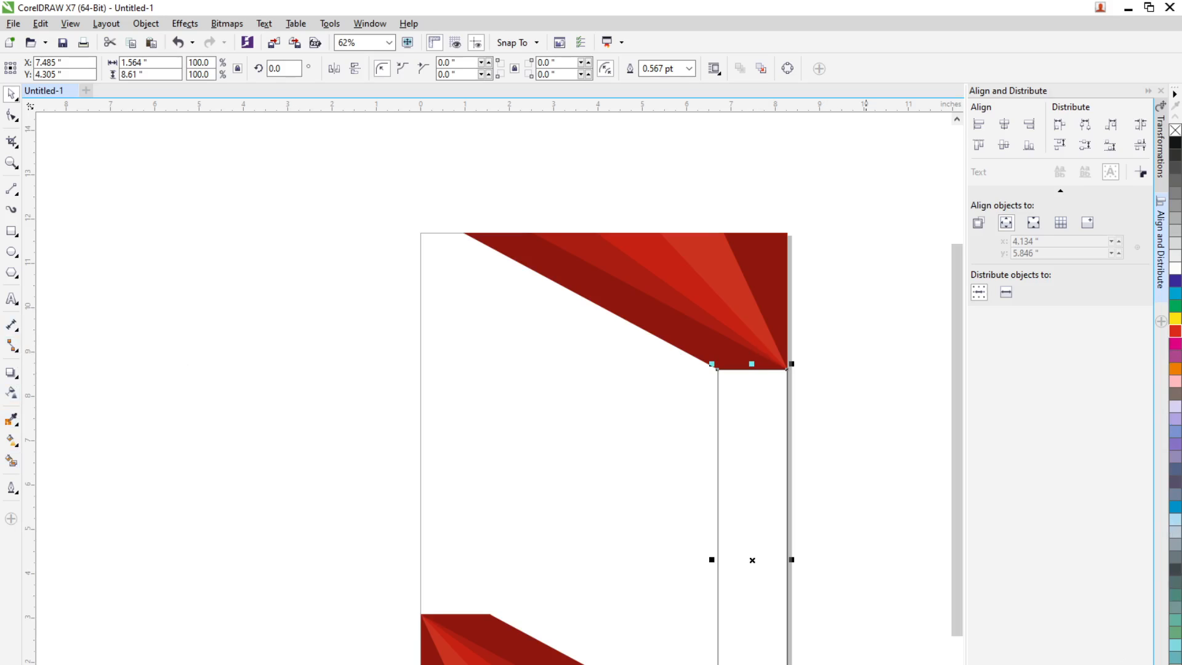
# Fill the vertical rectangle with a light orange palette colour
pyautogui.click(1175, 663)
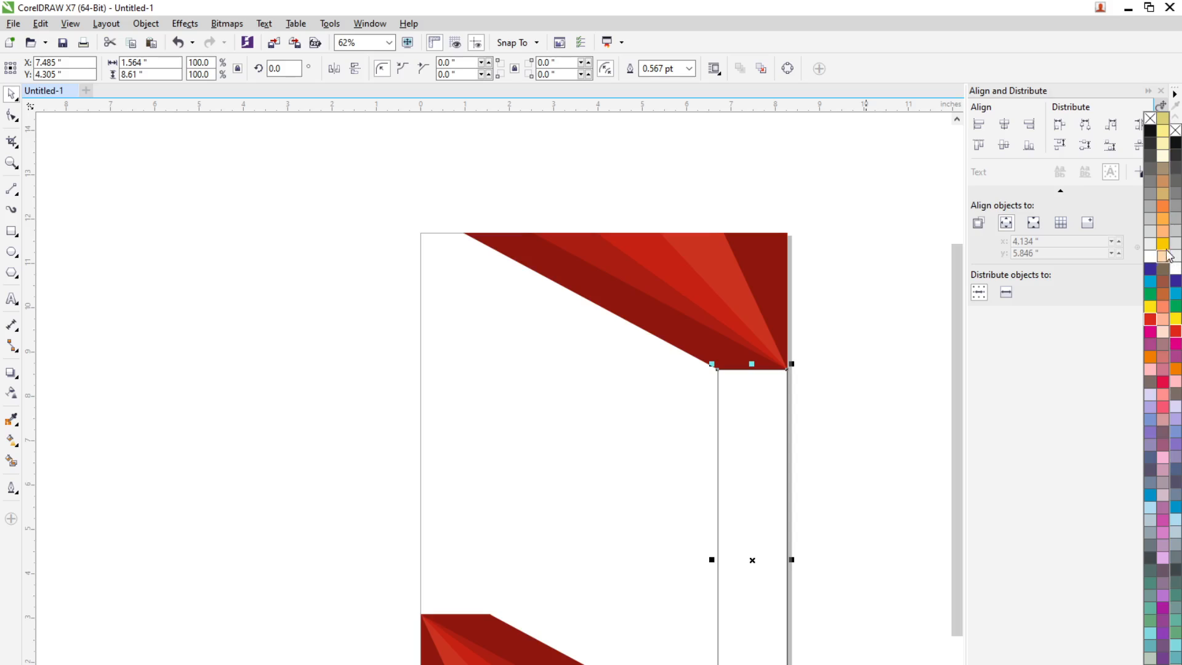
pyautogui.click(1164, 233)
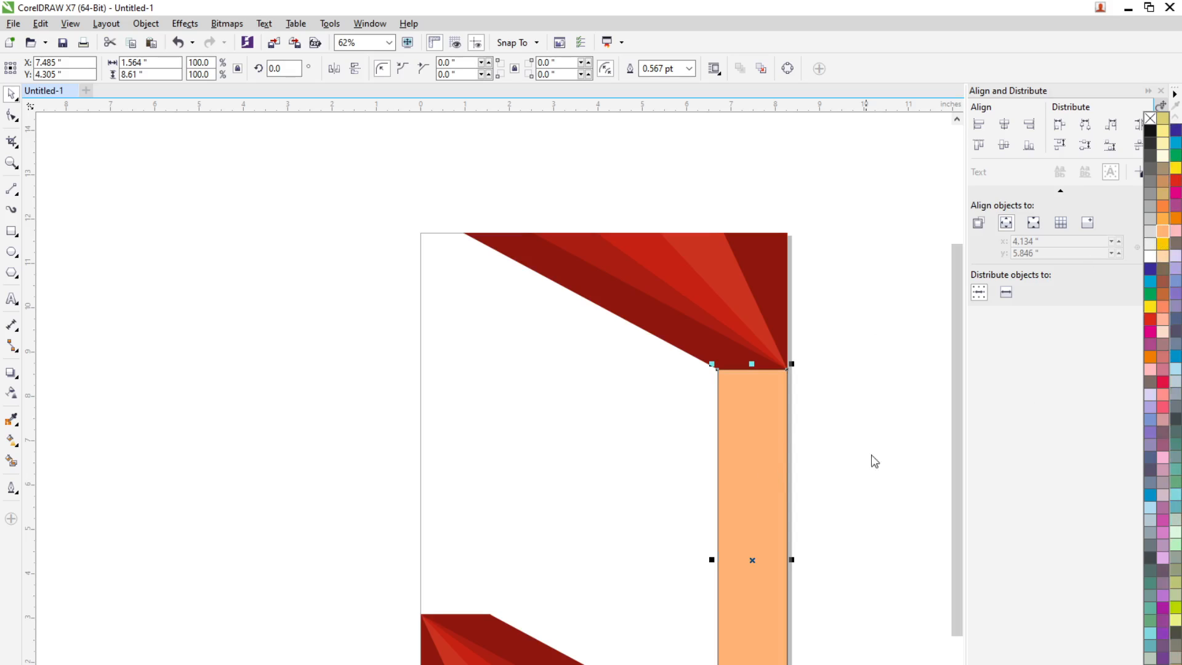
pyautogui.click(1164, 223)
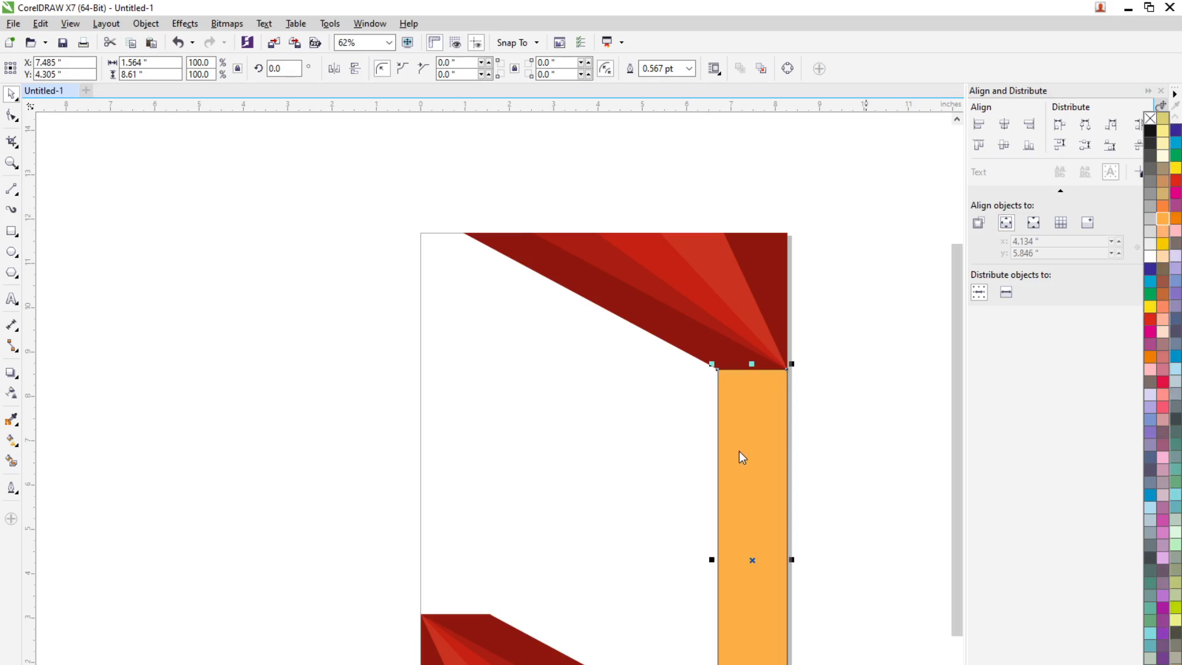
# Send the vertical rectangle to the back of the page and set its outline to None
pyautogui.click(772, 560)
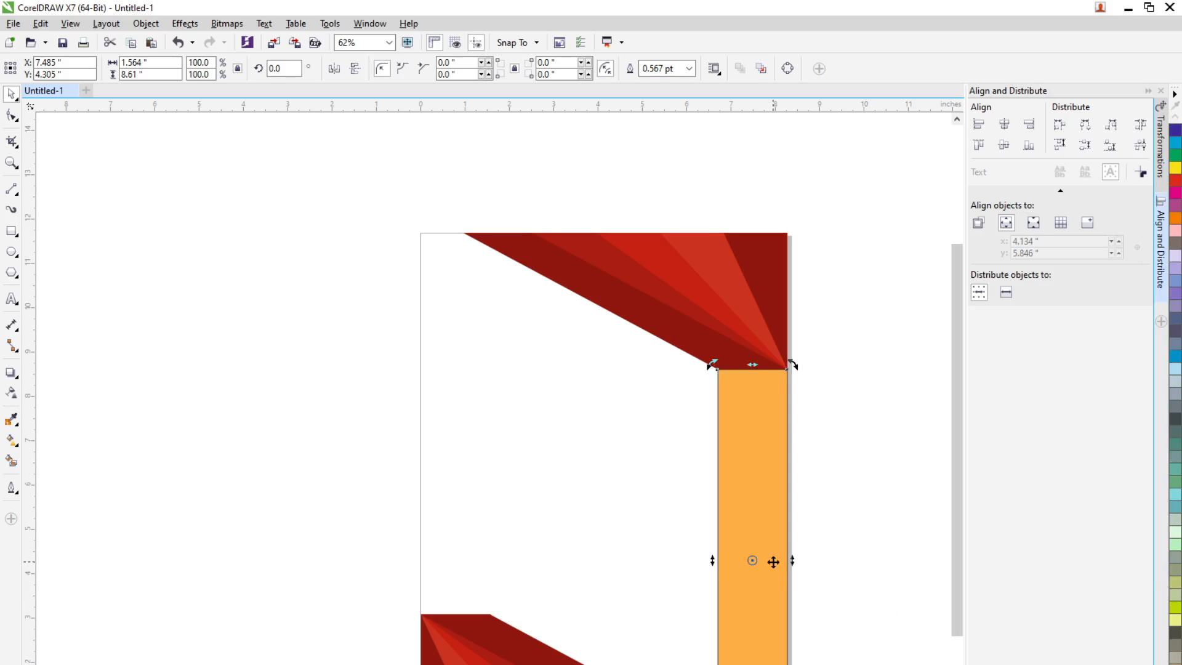
pyautogui.rightClick(772, 561)
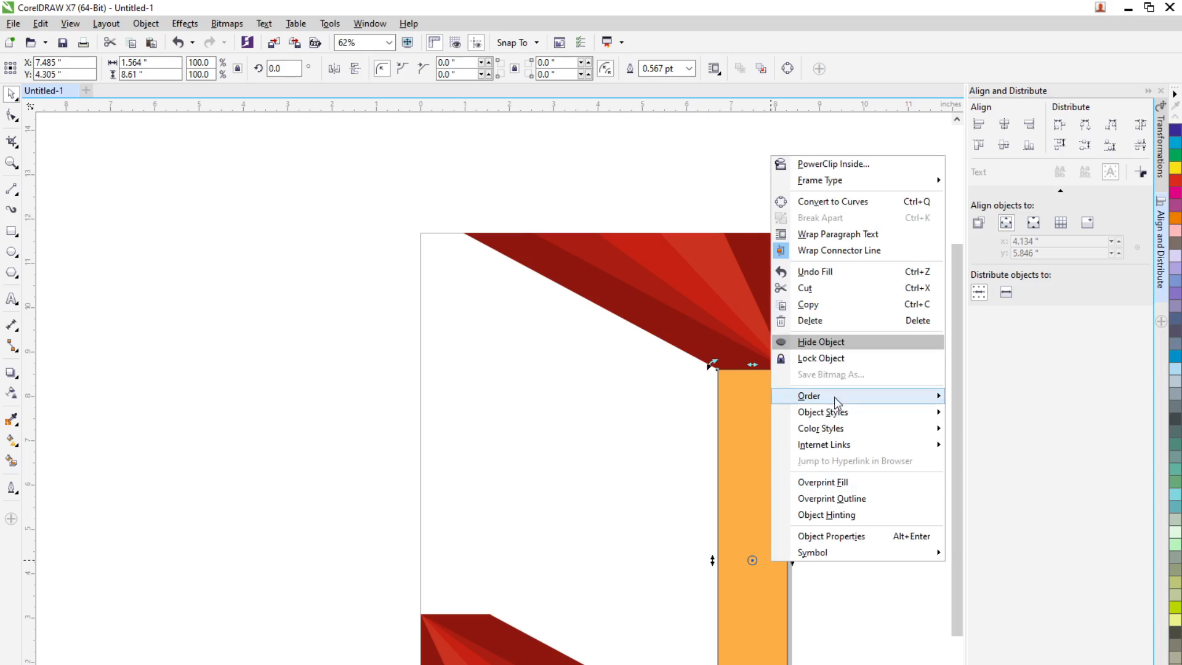
pyautogui.moveTo(834, 397)
pyautogui.click(1003, 413)
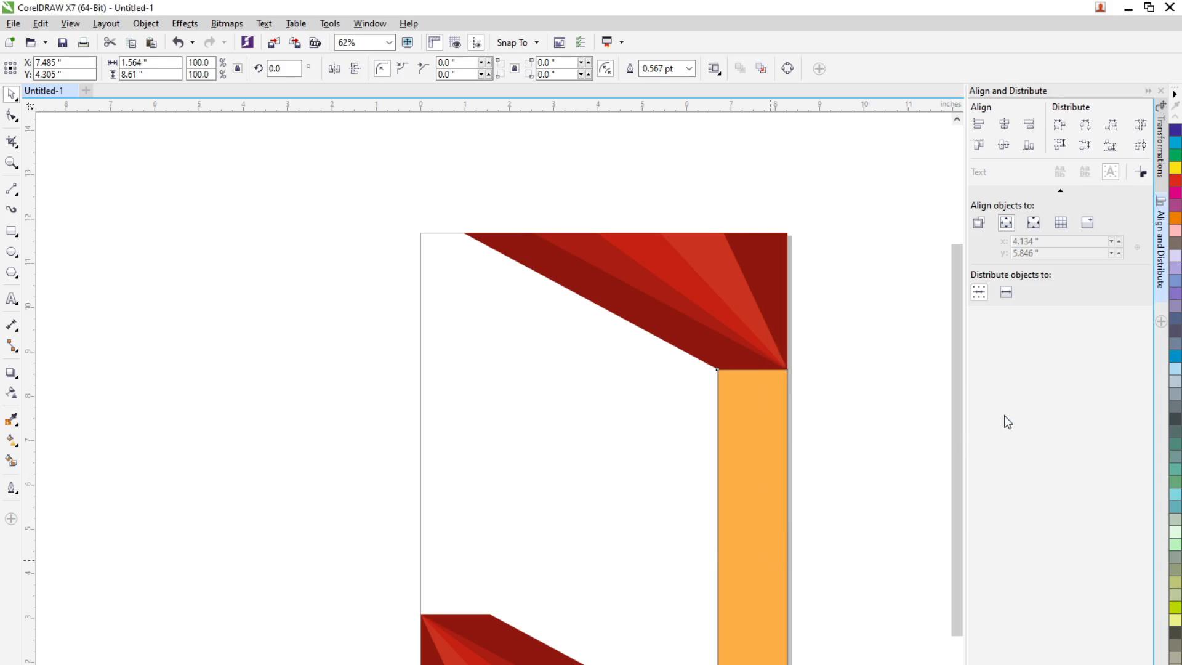
pyautogui.click(819, 529)
pyautogui.click(755, 423)
pyautogui.click(690, 69)
pyautogui.click(654, 80)
pyautogui.click(852, 484)
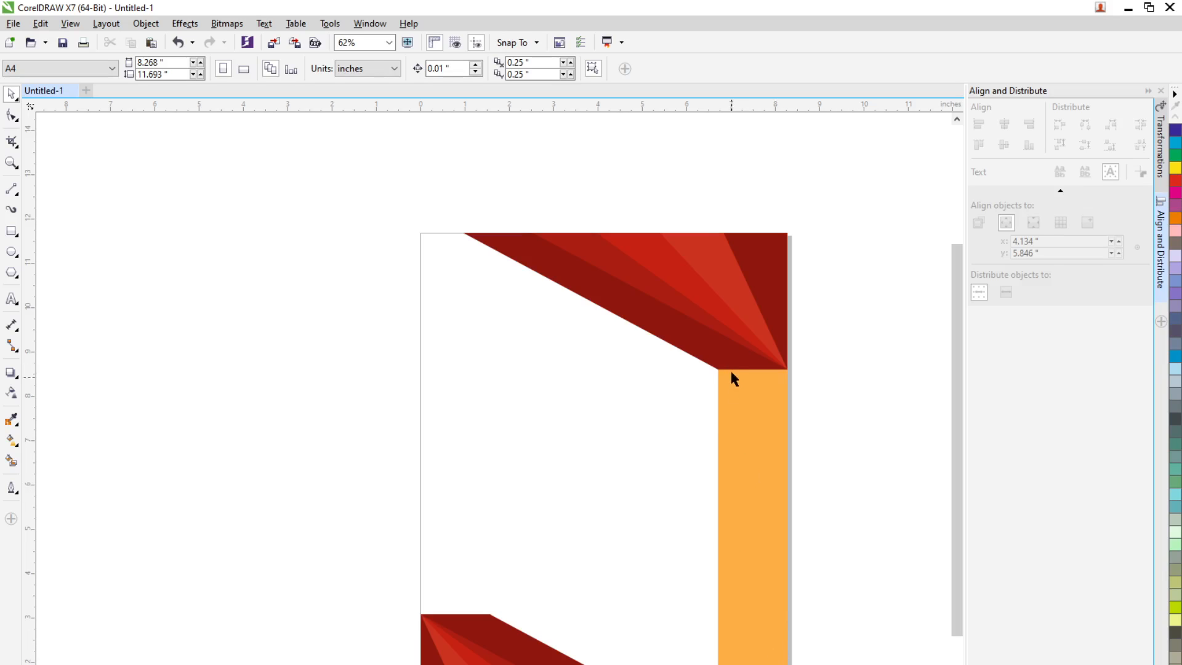
# Fill the vertical rectangle with the same dark red as the fan's outer shapes
pyautogui.click(671, 664)
pyautogui.click(733, 664)
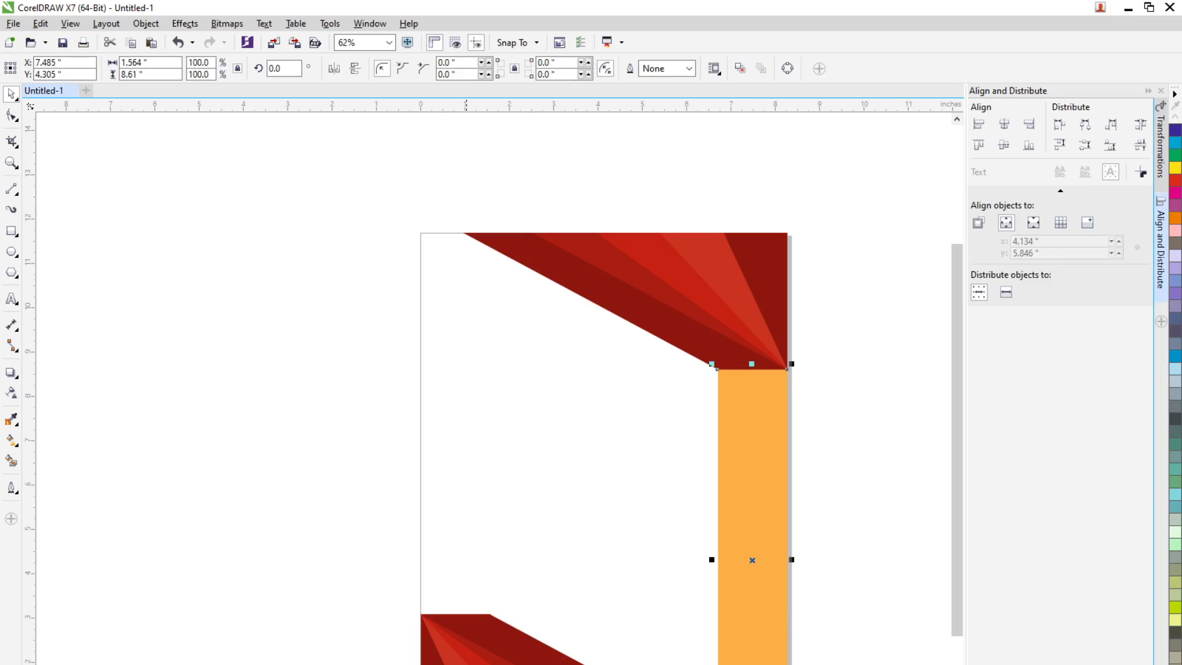
pyautogui.click(466, 664)
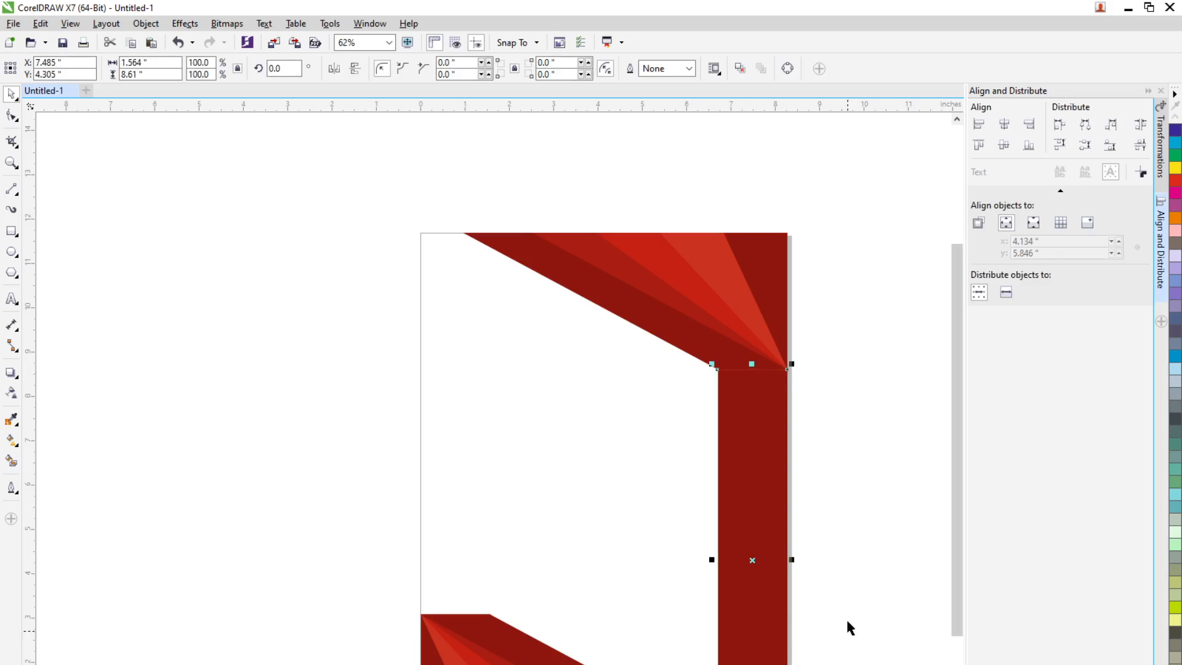
pyautogui.click(850, 578)
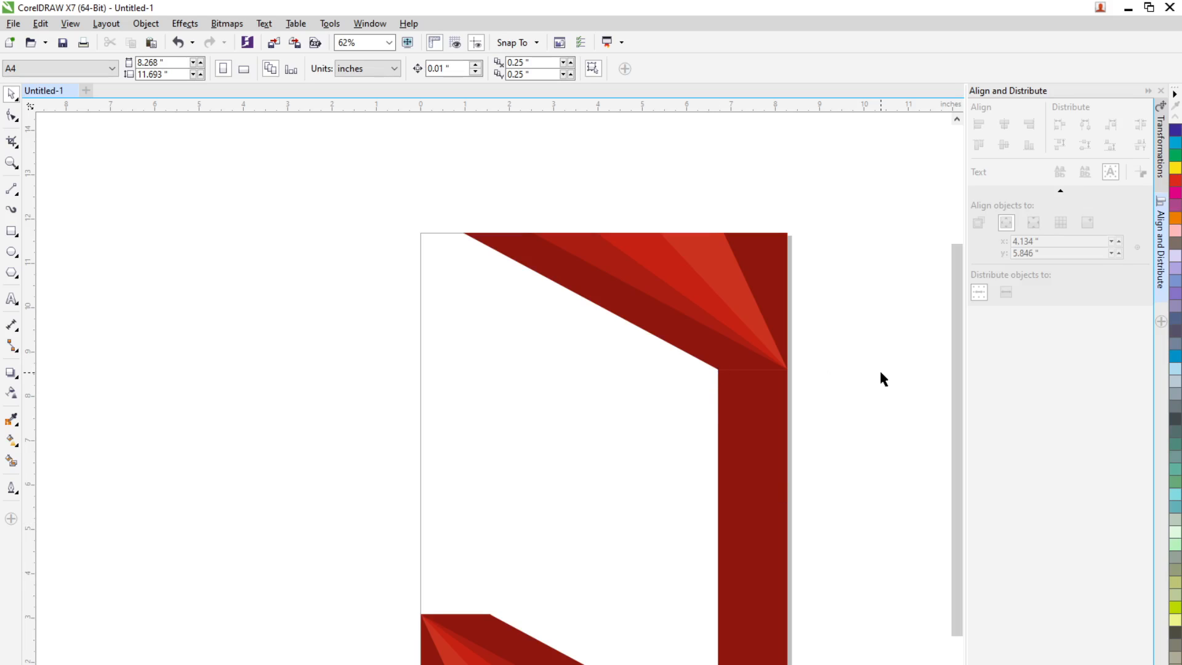
pyautogui.click(767, 517)
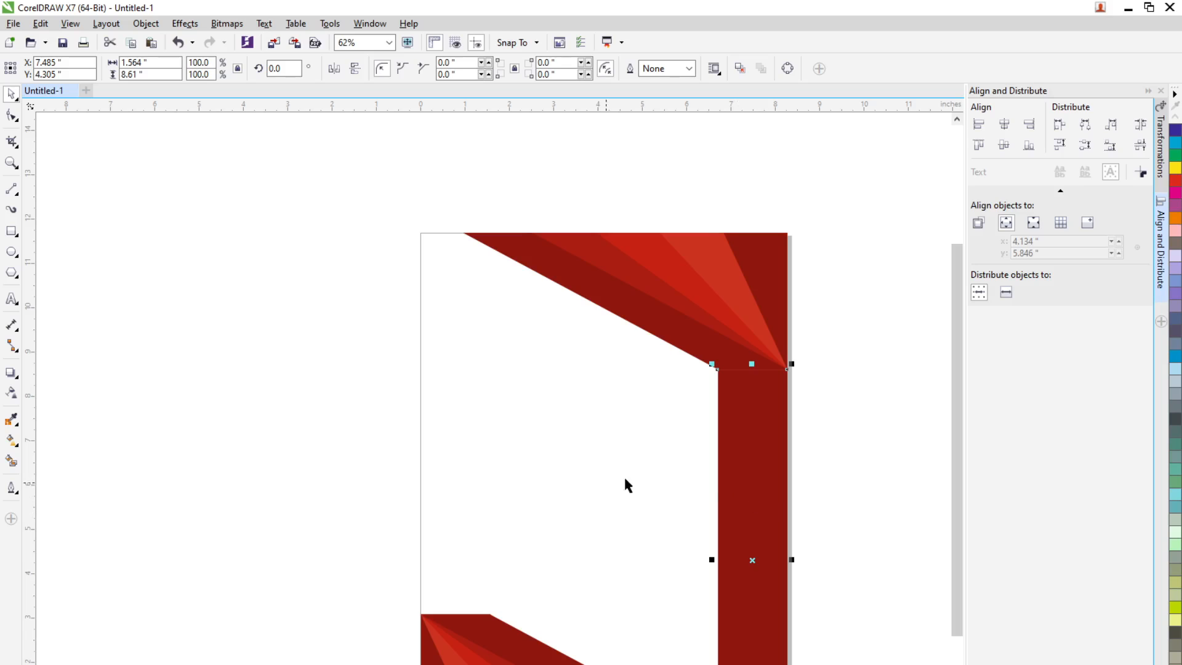
pyautogui.scroll(-2, 555, 440)
pyautogui.click(719, 438)
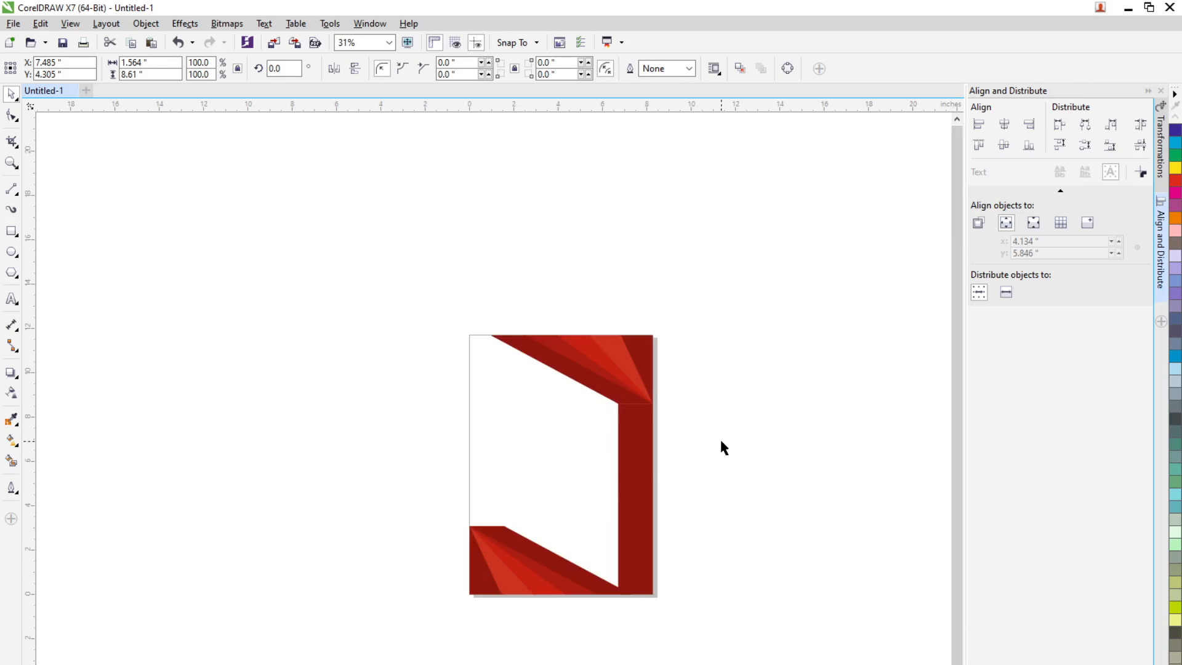
pyautogui.scroll(2, 625, 434)
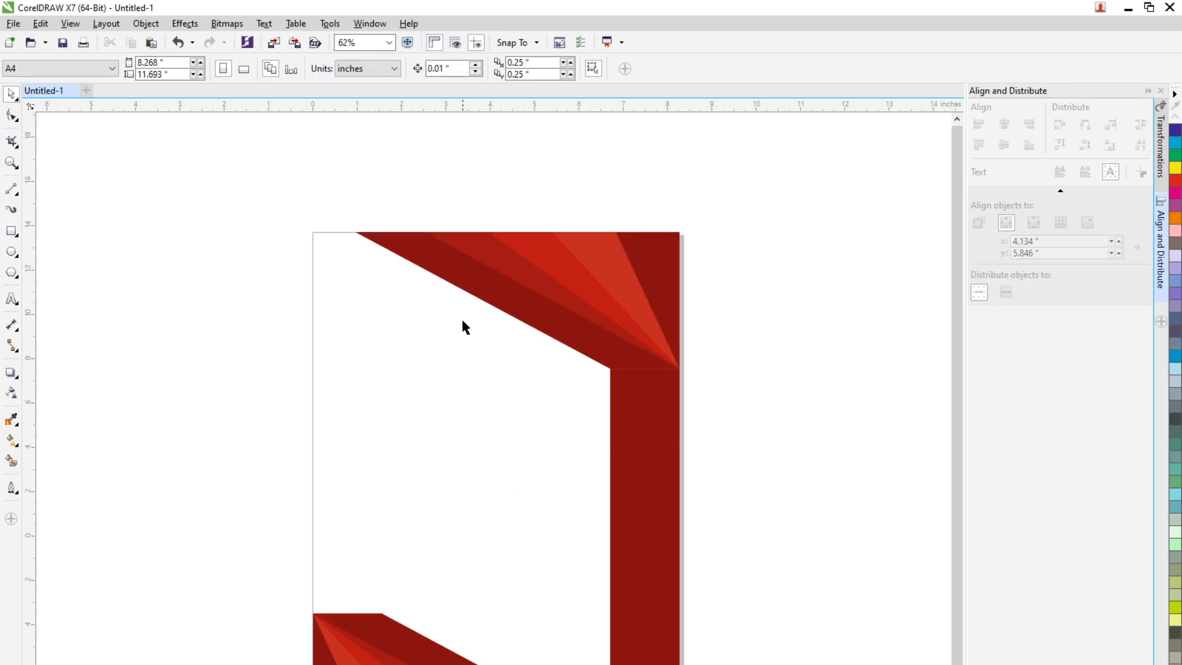
pyautogui.scroll(-2, 461, 321)
pyautogui.scroll(4, 406, 591)
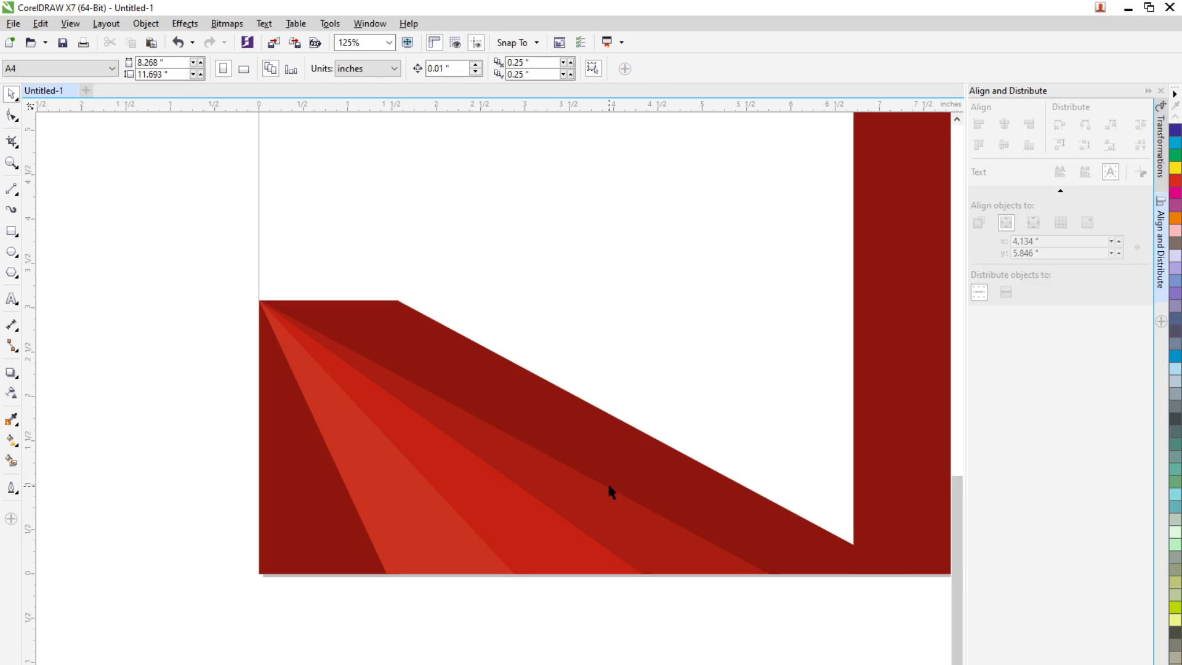
pyautogui.scroll(-3, 554, 474)
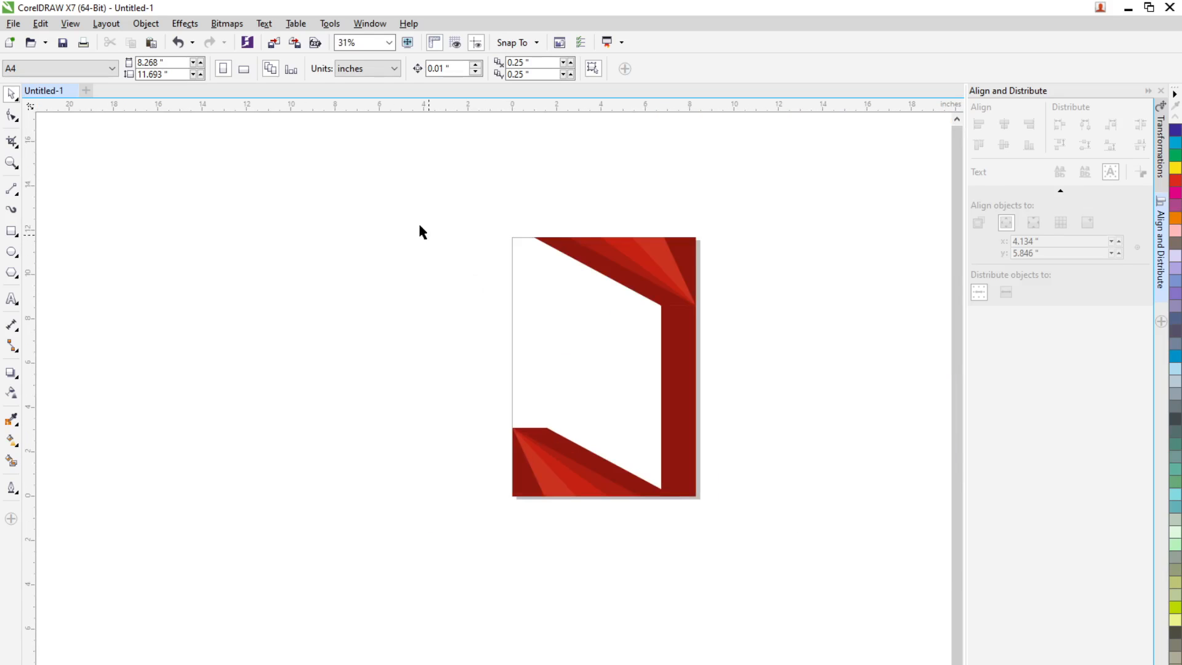
# Select all the red artwork on the A4 page and delete it
pyautogui.moveTo(419, 208); pyautogui.dragTo(782, 519)
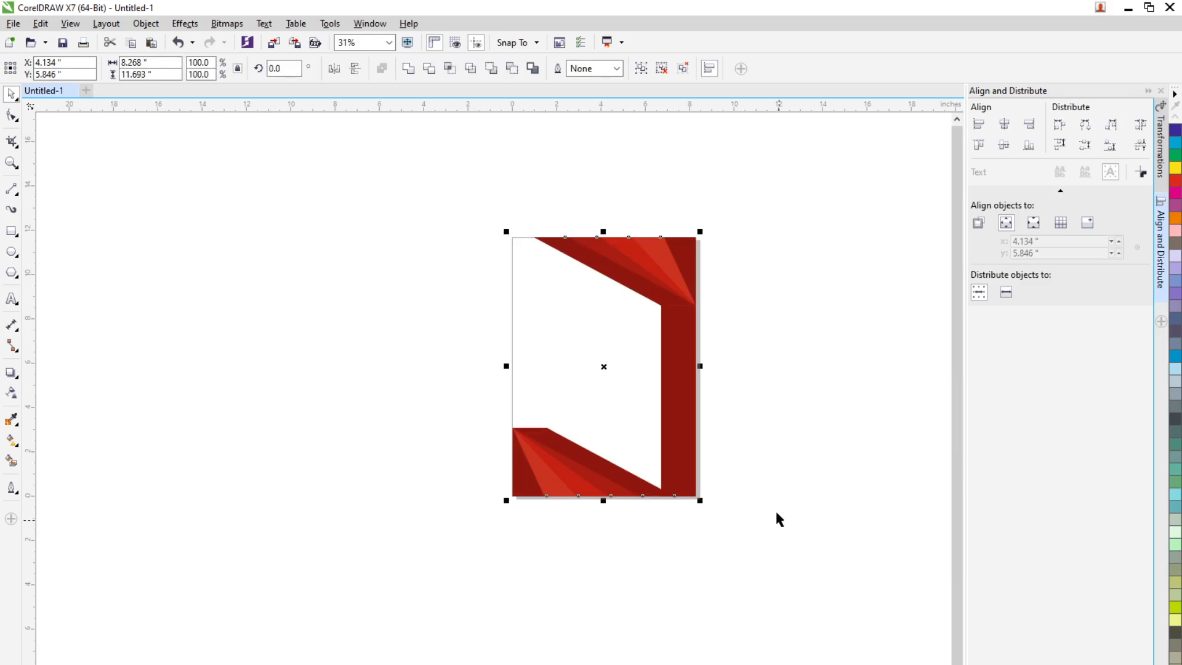
pyautogui.press('Delete')
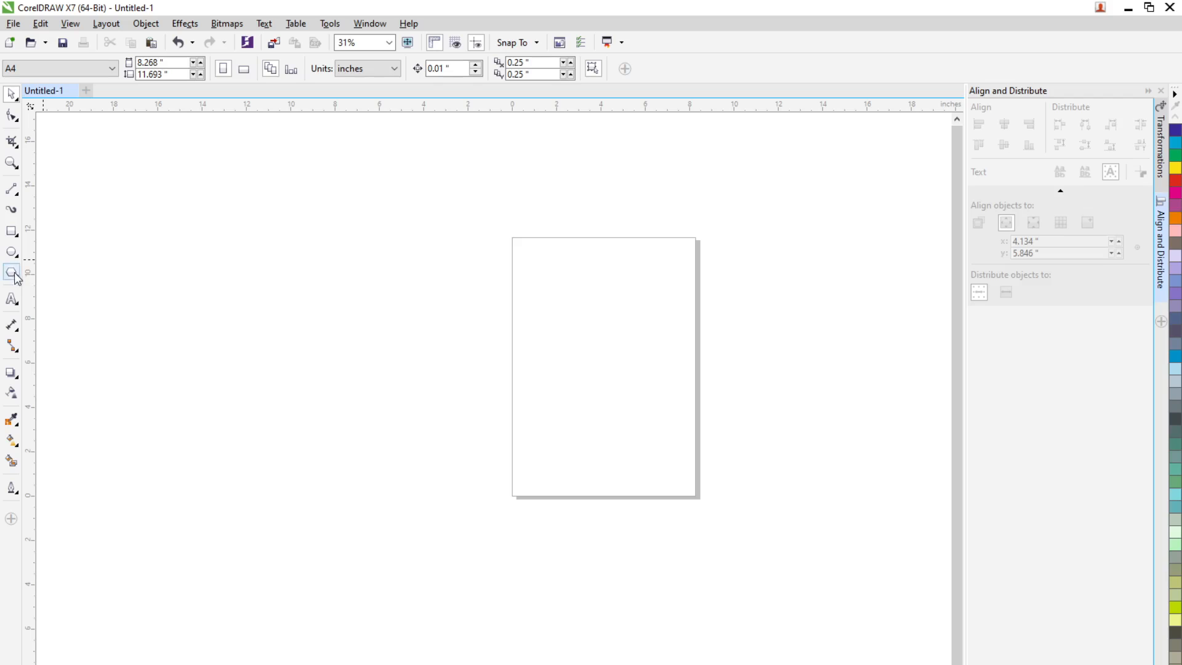
# Draw an ellipse about 4.57 × 4.93 inches on the page and fill it with light orange
pyautogui.click(11, 251)
pyautogui.moveTo(580, 284); pyautogui.dragTo(685, 397)
pyautogui.click(11, 94)
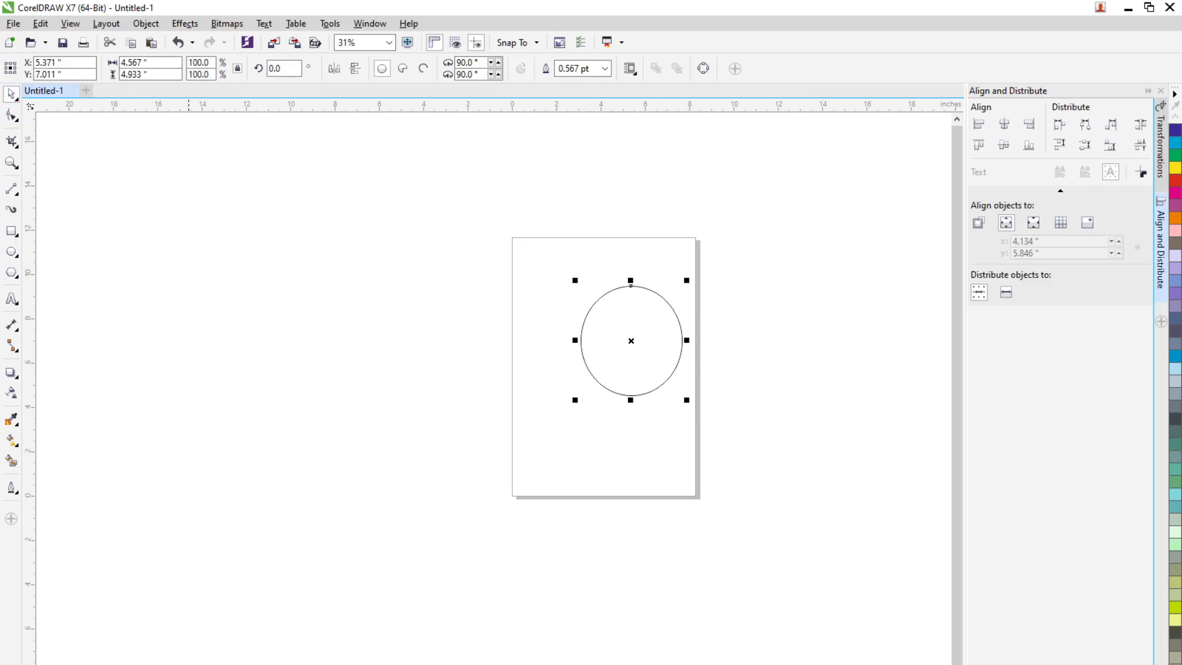
pyautogui.click(189, 664)
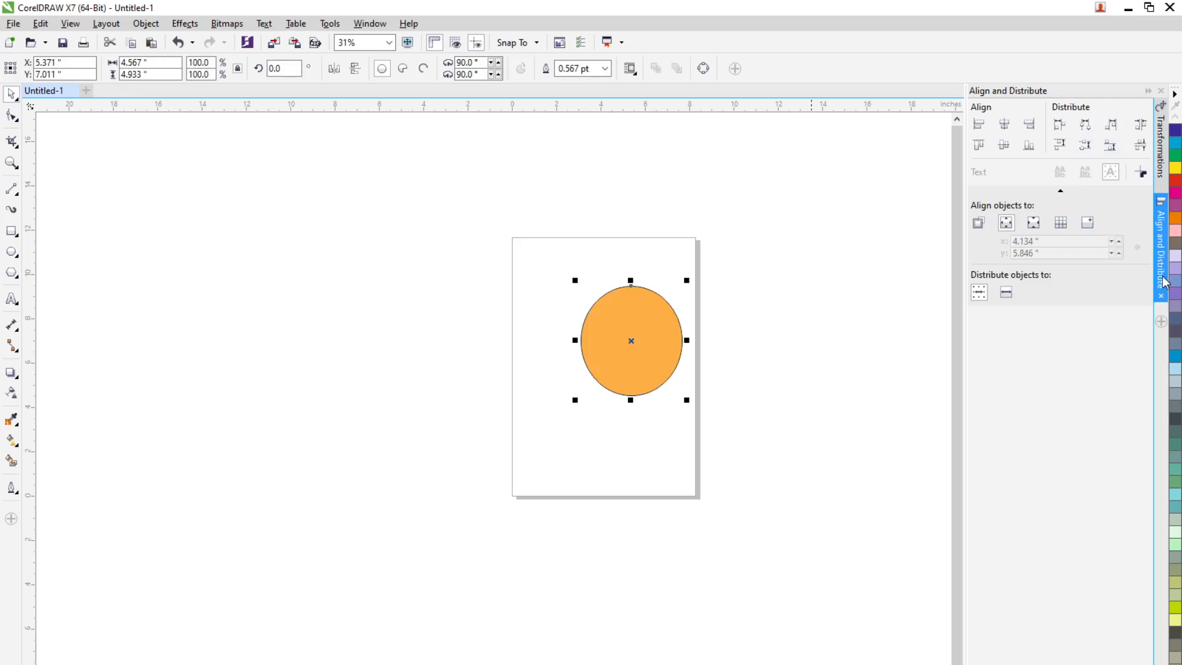
# Create 4 copies of the orange ellipse skewed 25° horizontally and 0° vertically, anchored at its bottom centre
pyautogui.click(1162, 296)
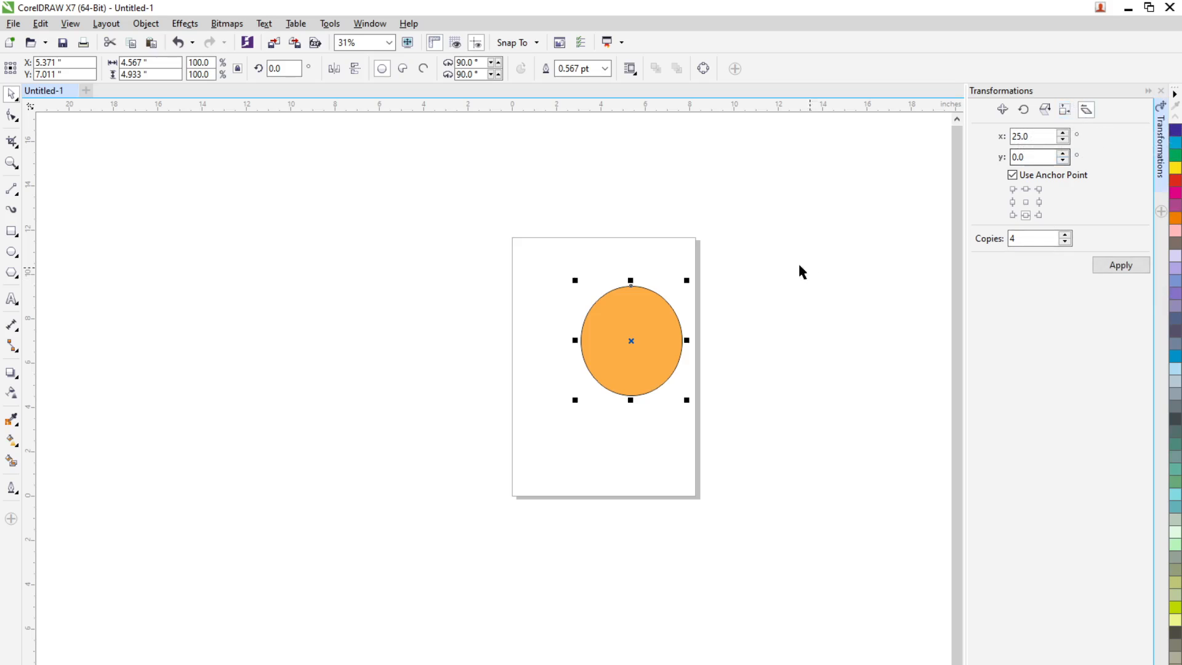
pyautogui.click(713, 321)
pyautogui.scroll(2, 713, 321)
pyautogui.click(567, 420)
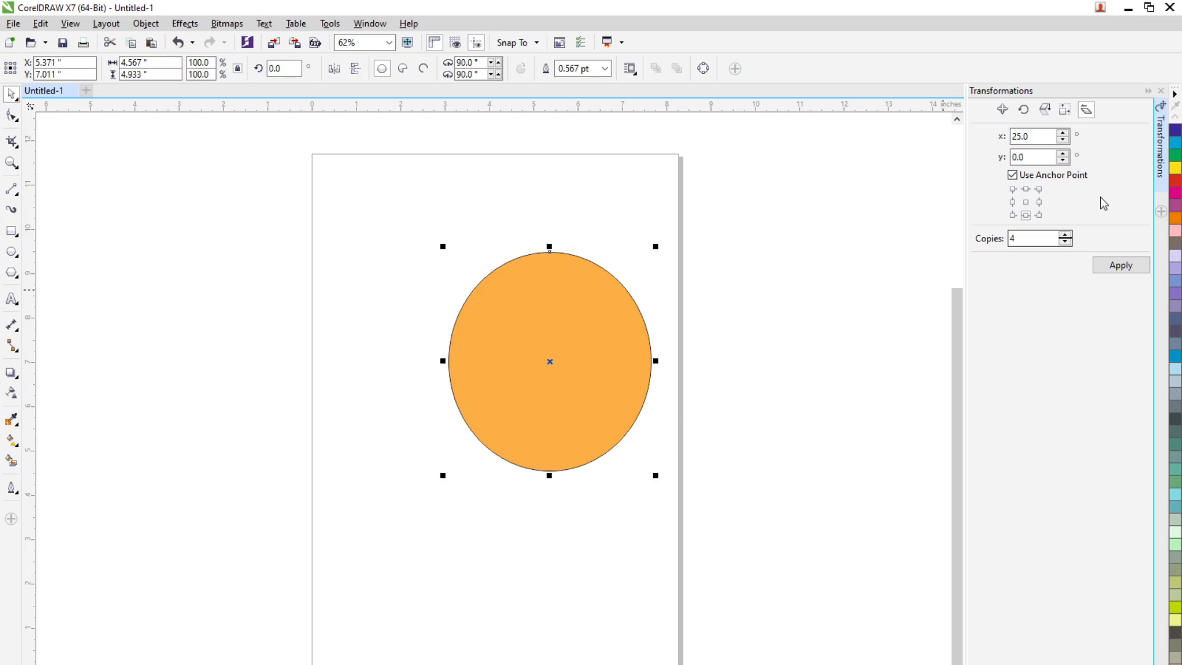
pyautogui.click(1119, 265)
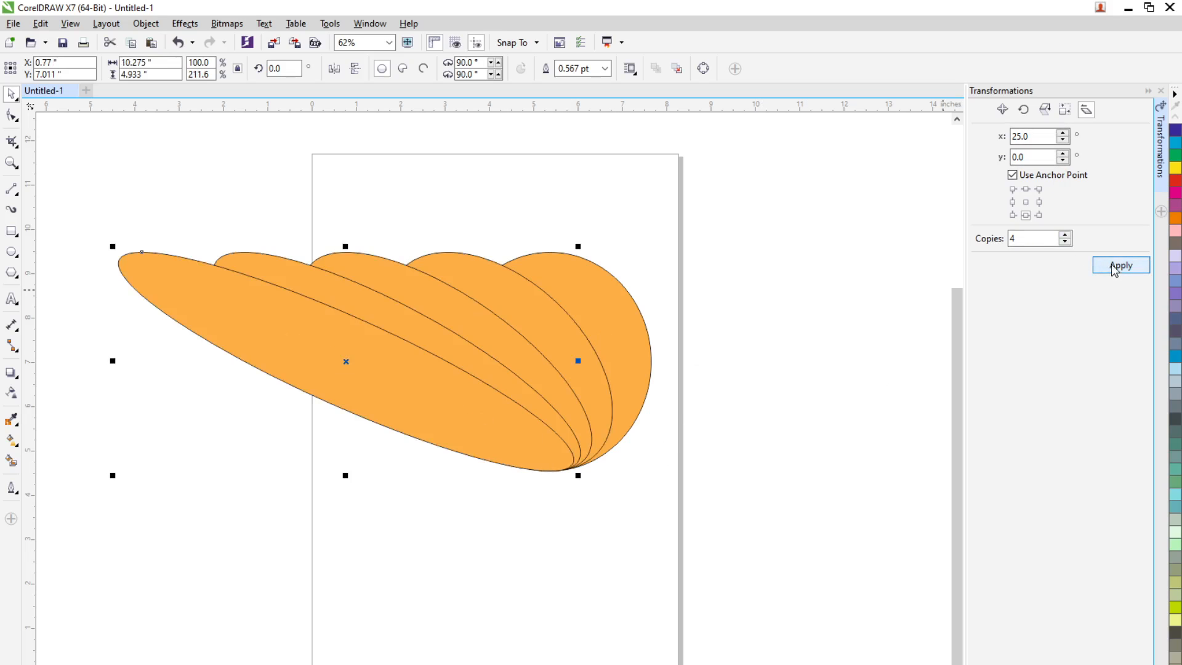
pyautogui.click(720, 356)
pyautogui.scroll(-2, 718, 355)
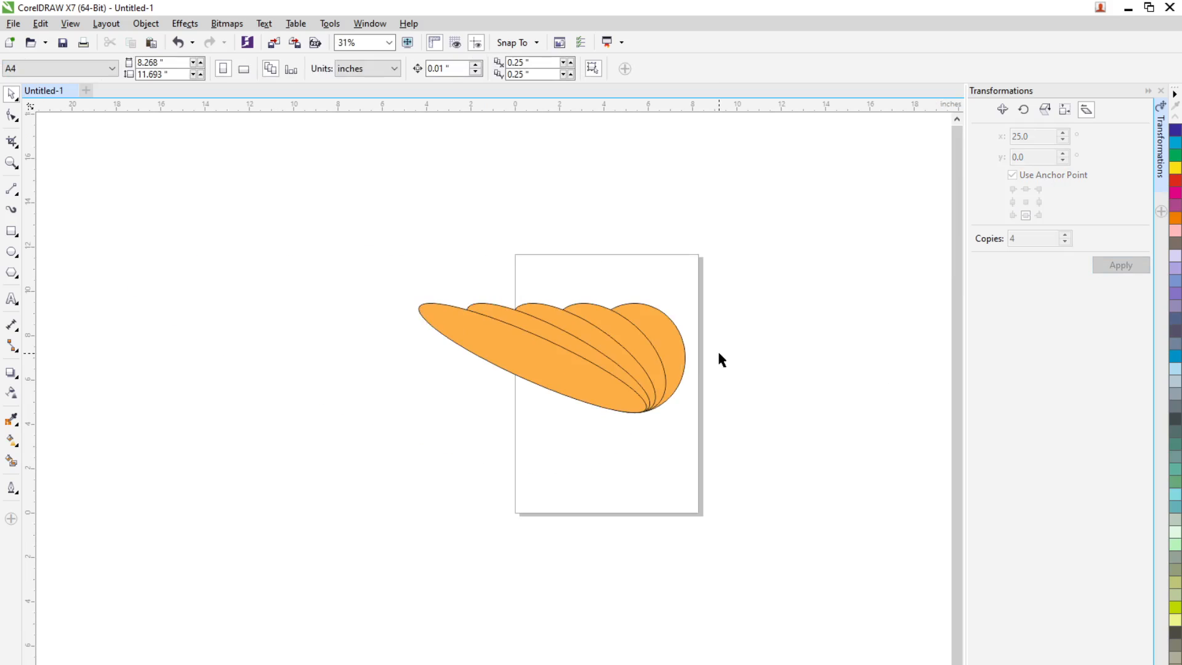
# Draw a larger ellipse about 10.43 × 9.43 inches over the lower part of the skewed ellipses and fill it with light peach
pyautogui.scroll(1, 718, 355)
pyautogui.click(12, 251)
pyautogui.moveTo(419, 333); pyautogui.dragTo(654, 545)
pyautogui.click(12, 95)
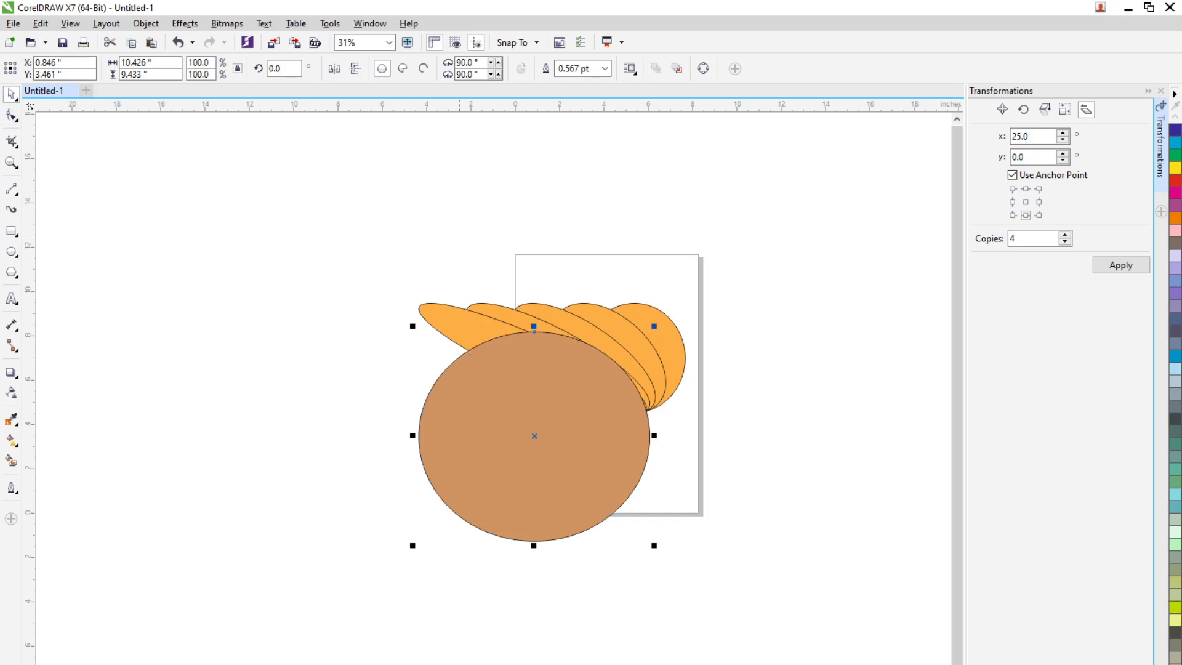
pyautogui.hotkey('shift', 'F11')
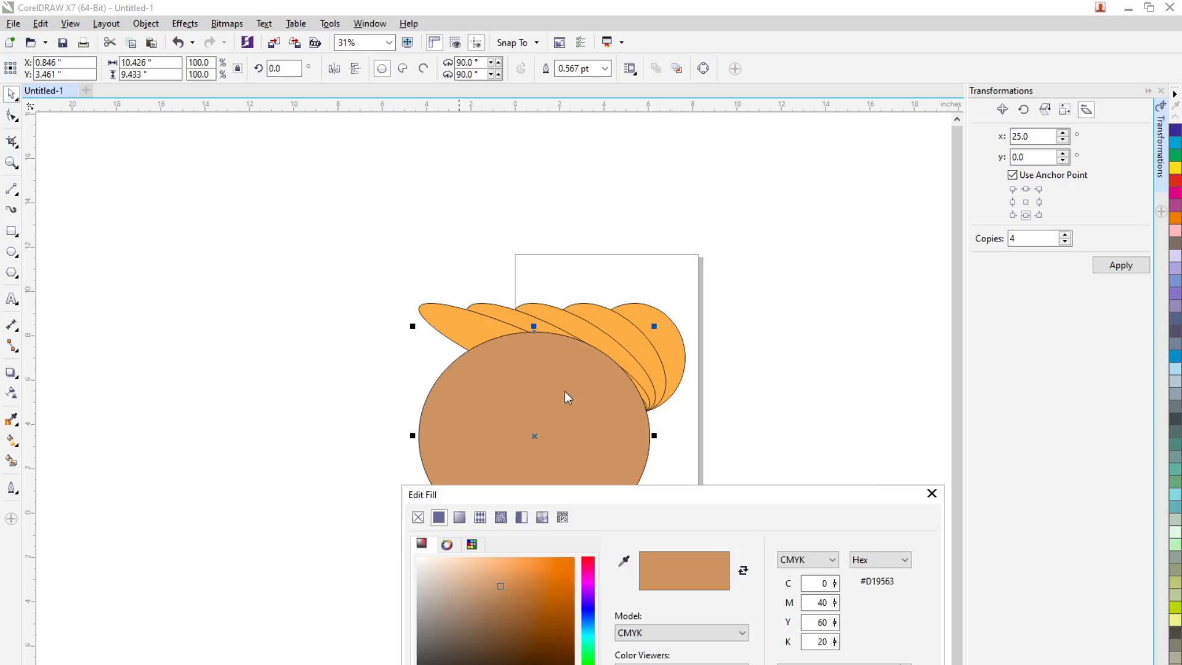
pyautogui.moveTo(471, 575); pyautogui.dragTo(466, 567)
pyautogui.press('Return')
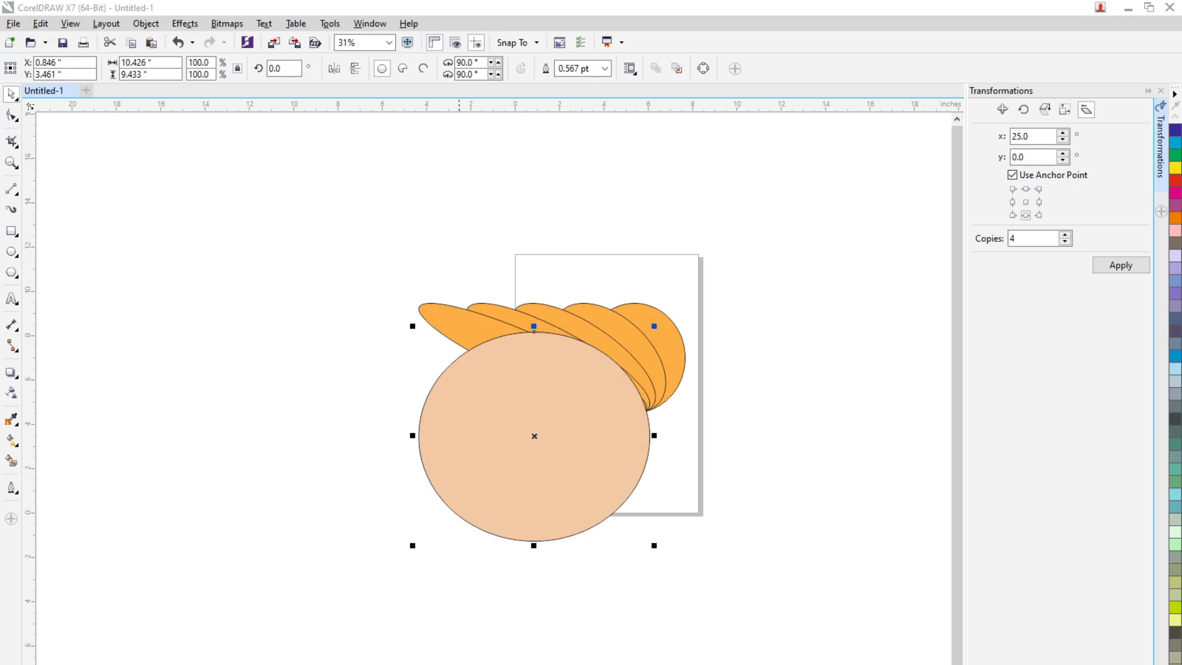
# Move the peach ellipse down and left beneath the skewed ellipses, to about X -0.03, Y 2.89 inches
pyautogui.click(553, 579)
pyautogui.moveTo(593, 463)
pyautogui.mouseDown()
pyautogui.moveTo(584, 436)
pyautogui.moveTo(578, 462)
pyautogui.mouseUp()
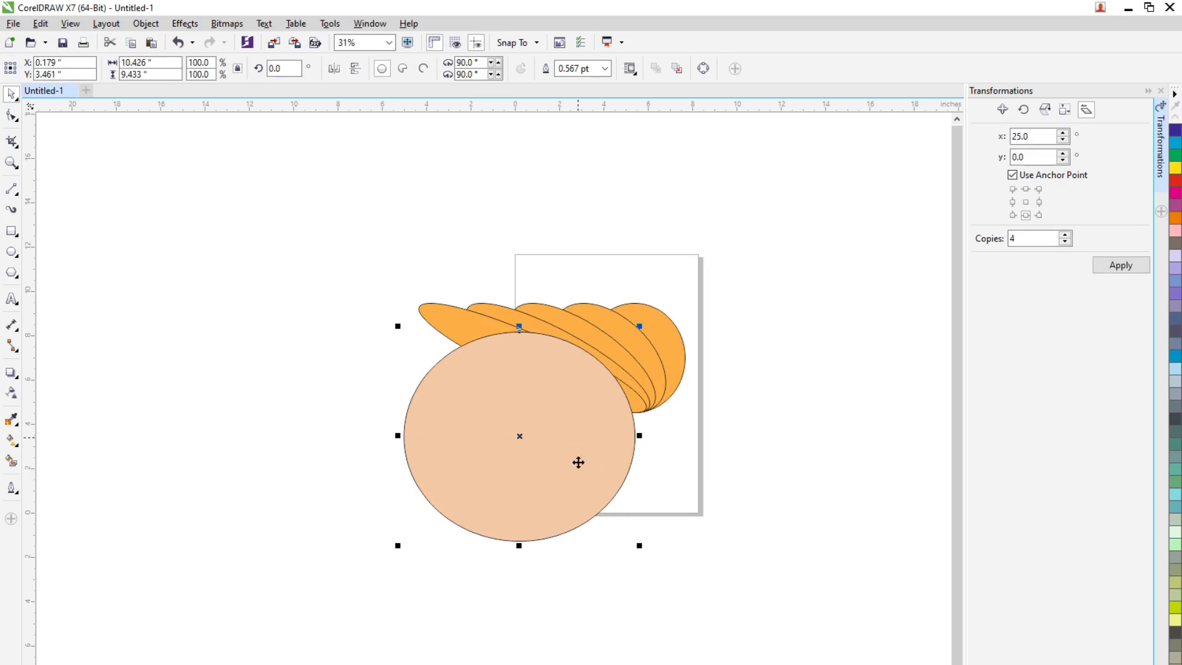
pyautogui.rightClick(561, 435)
pyautogui.click(738, 378)
pyautogui.moveTo(503, 359); pyautogui.dragTo(544, 386)
# Try to cut the peach ellipse's overlap out of the leftmost skewed ellipse with Back Minus Front
pyautogui.click(500, 333)
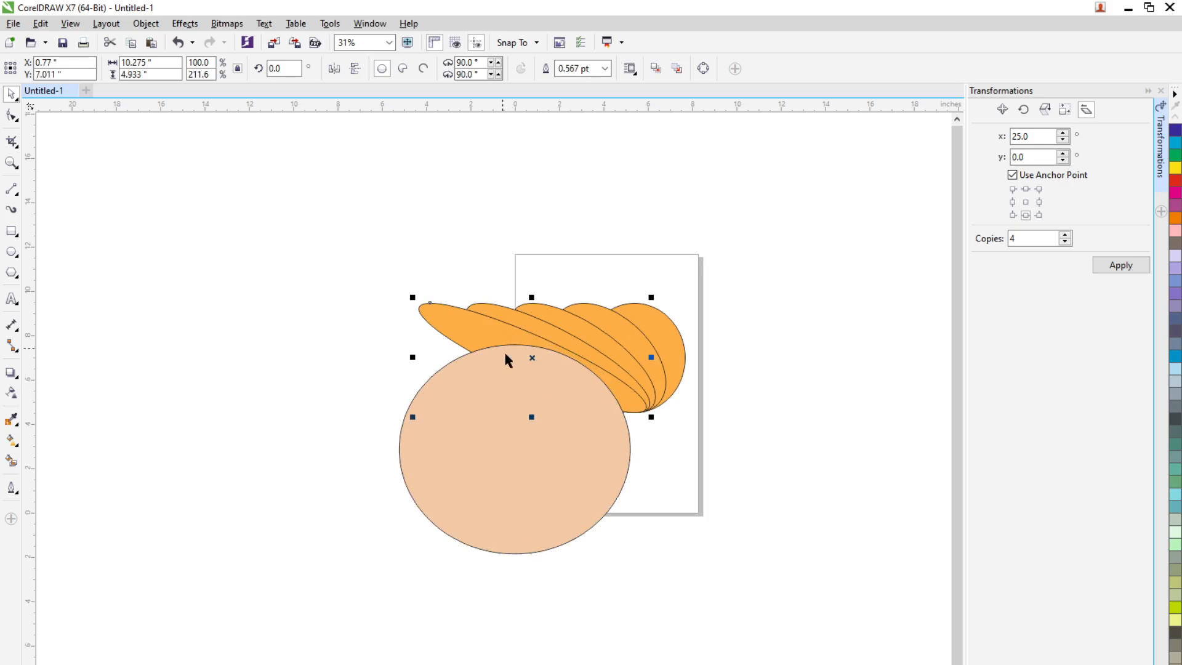
pyautogui.click(497, 359)
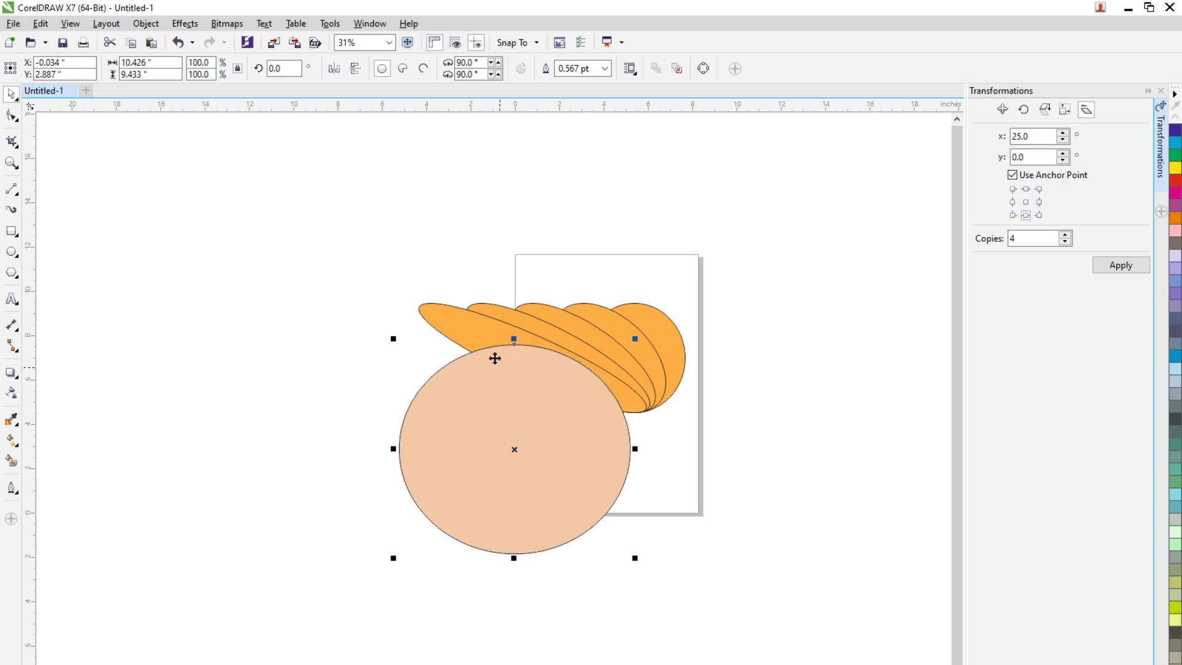
pyautogui.click(488, 341)
pyautogui.keyDown('shift'); pyautogui.click(501, 385); pyautogui.keyUp('shift')
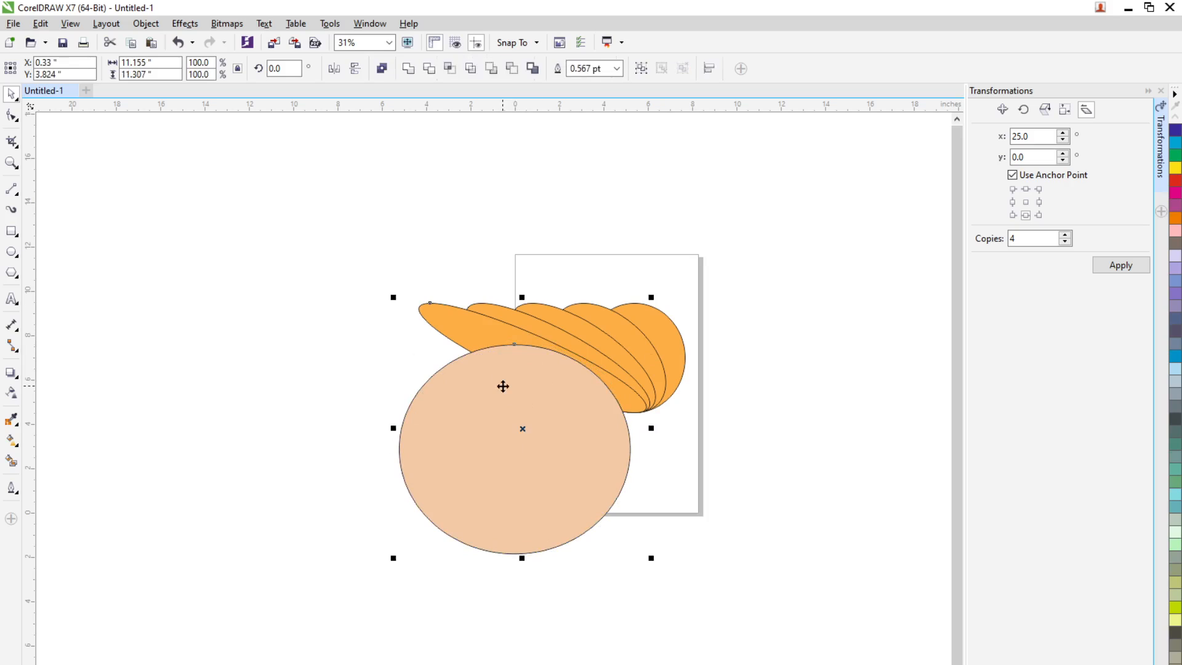
pyautogui.click(511, 68)
pyautogui.hotkey('ctrl', 'z')
# Copy the peach ellipse and subtract the original from the leftmost skewed orange ellipse with Back Minus Front
pyautogui.click(739, 545)
pyautogui.click(543, 443)
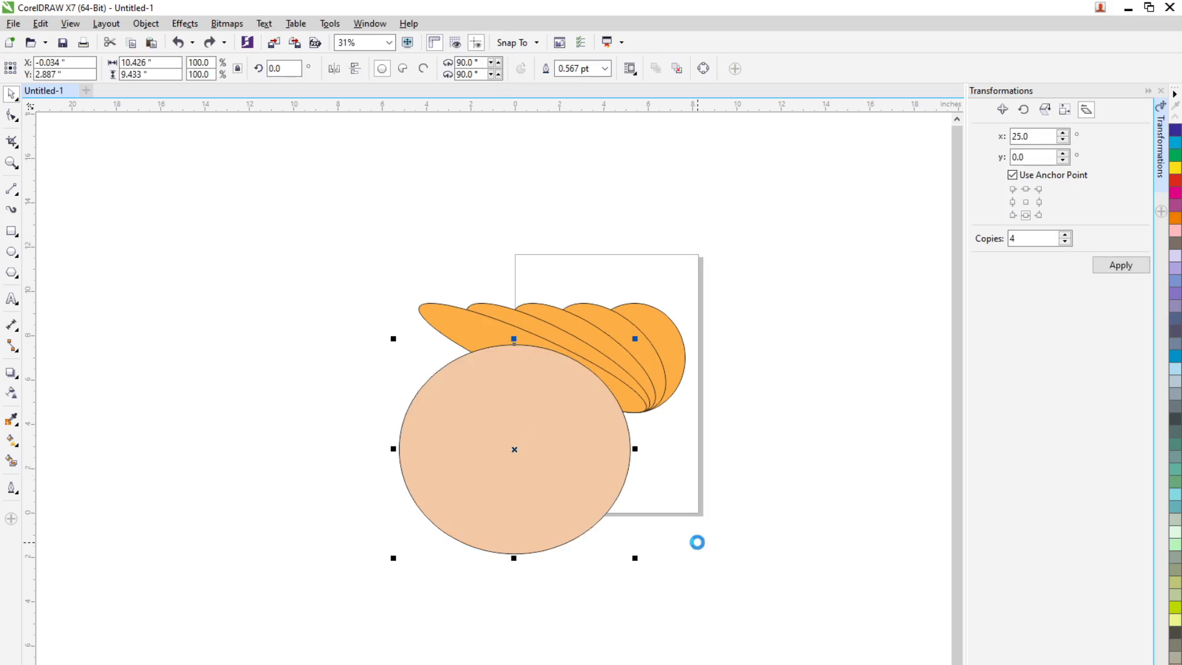
pyautogui.keyDown('shift'); pyautogui.click(482, 330); pyautogui.keyUp('shift')
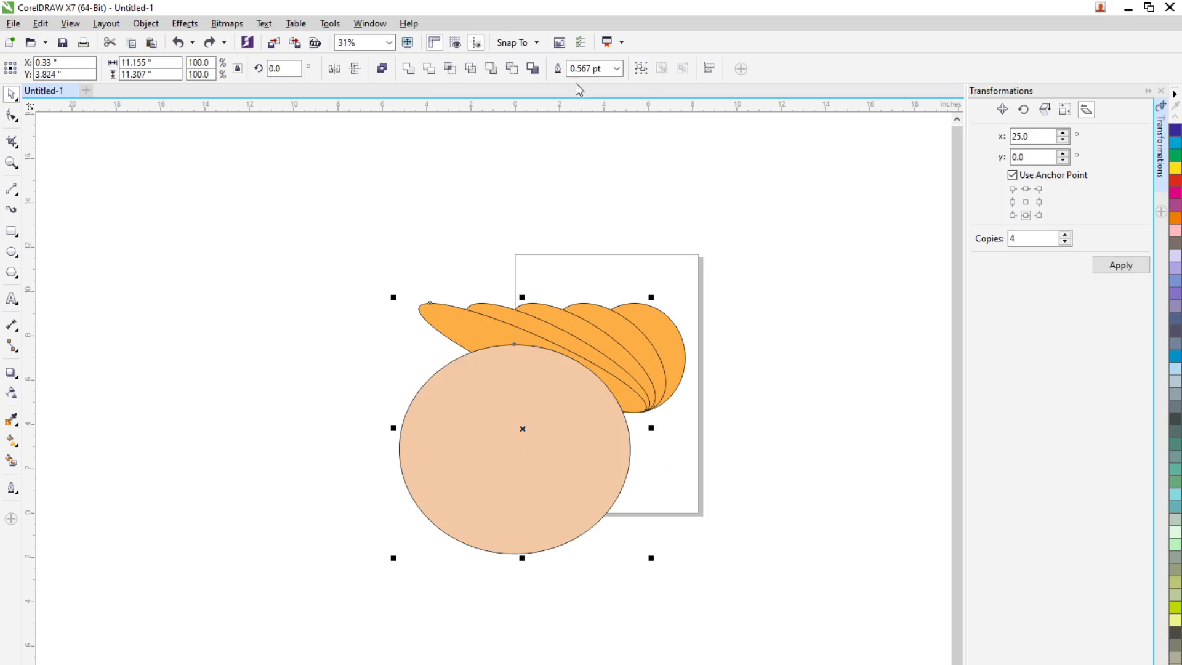
pyautogui.click(521, 70)
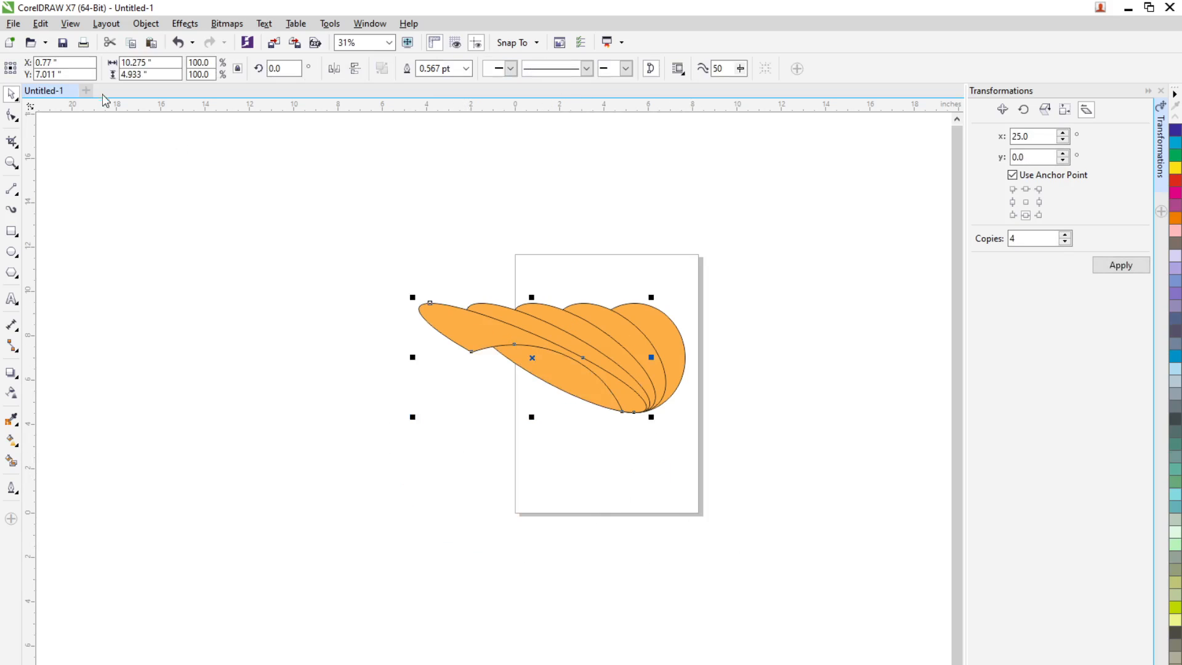
# Paste the copied peach ellipse back in place and set its outline to None
pyautogui.click(40, 23)
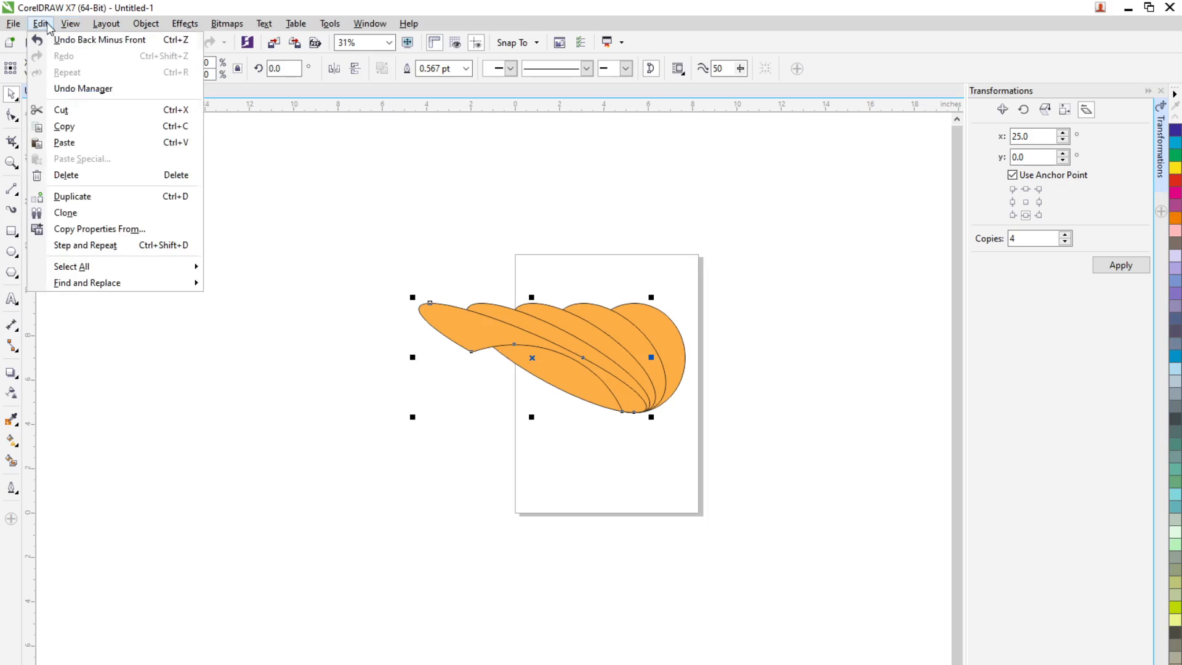
pyautogui.click(82, 148)
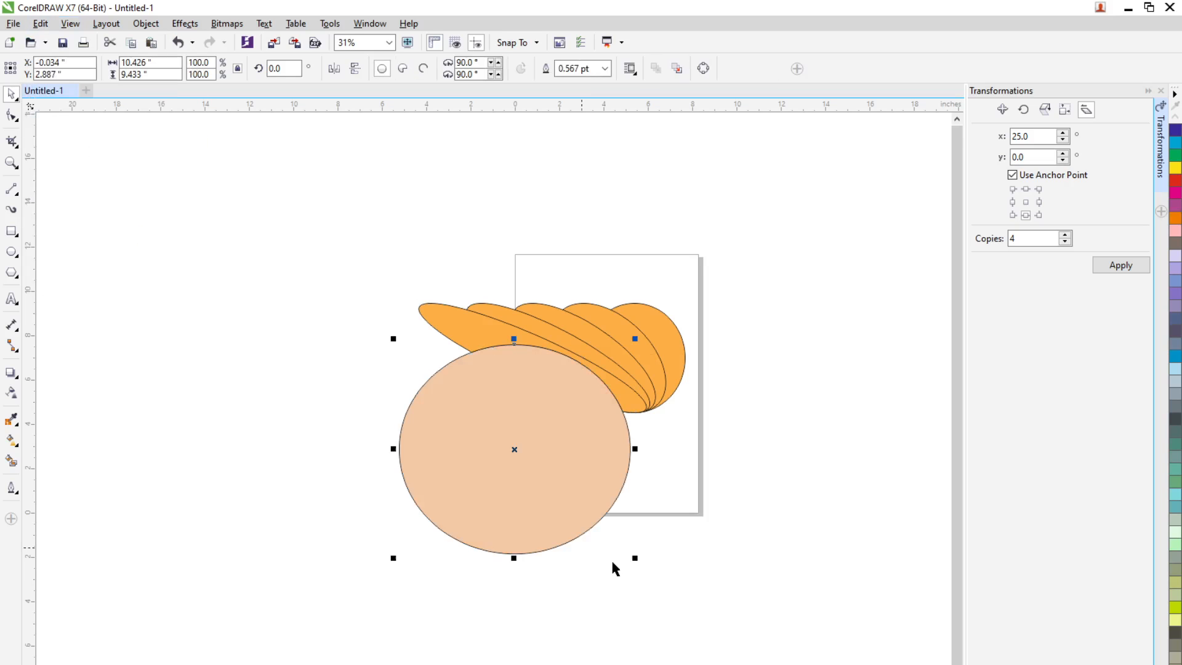
pyautogui.click(605, 68)
pyautogui.click(576, 86)
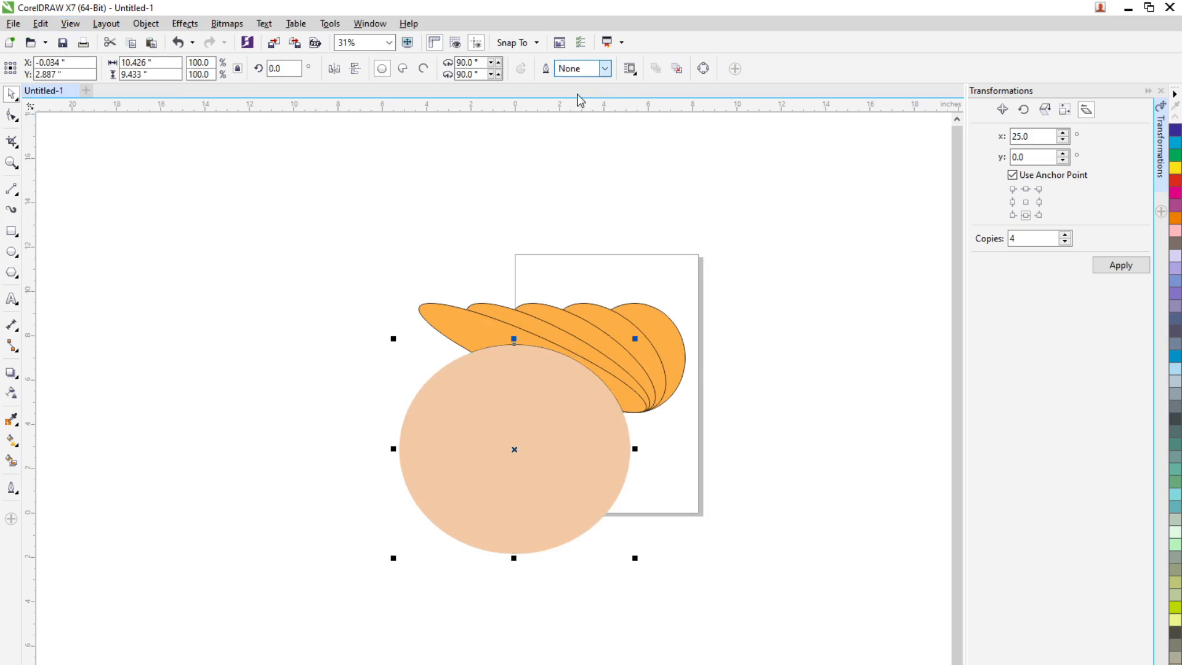
pyautogui.click(740, 501)
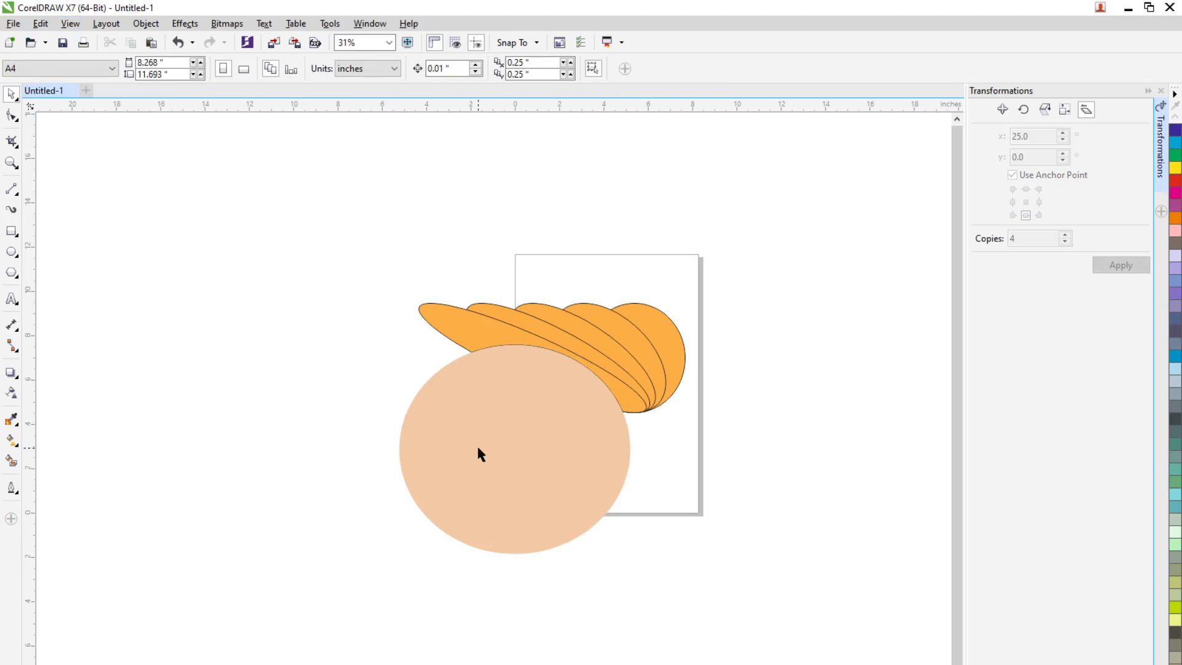
# Try to narrow the peach ellipse to about 9.55 inches wide and shift it left
pyautogui.click(420, 462)
pyautogui.moveTo(394, 450); pyautogui.dragTo(411, 449)
pyautogui.moveTo(555, 446); pyautogui.dragTo(544, 445)
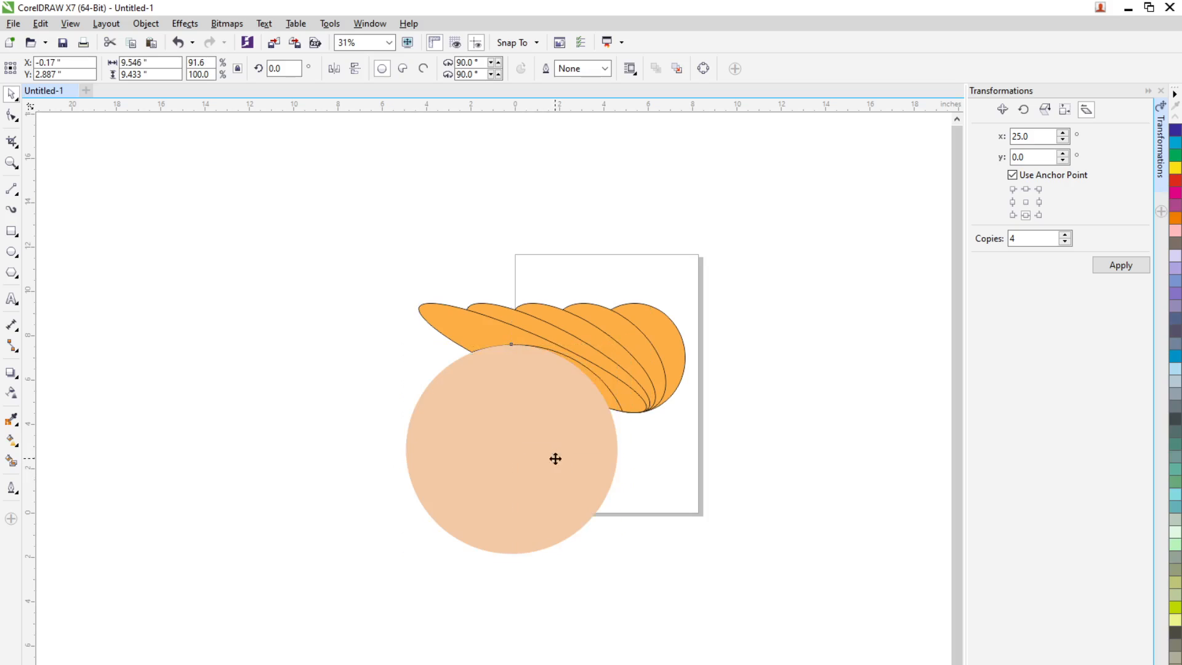
pyautogui.hotkey('ctrl', 'z')
pyautogui.hotkey('ctrl', 'z')
pyautogui.click(685, 484)
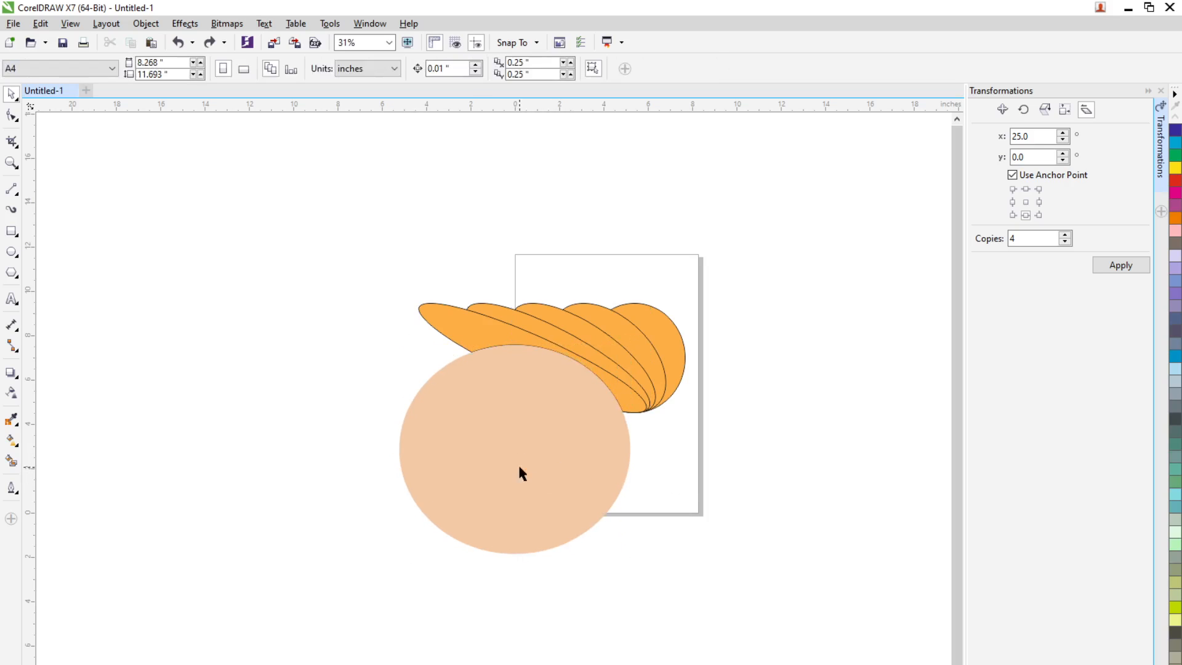
# Duplicate the peach ellipse, shrink the copy to about 2.3 × 1.08 inches on the face's upper left, and fill it dark red
pyautogui.click(519, 468)
pyautogui.moveTo(499, 459); pyautogui.dragTo(489, 469)
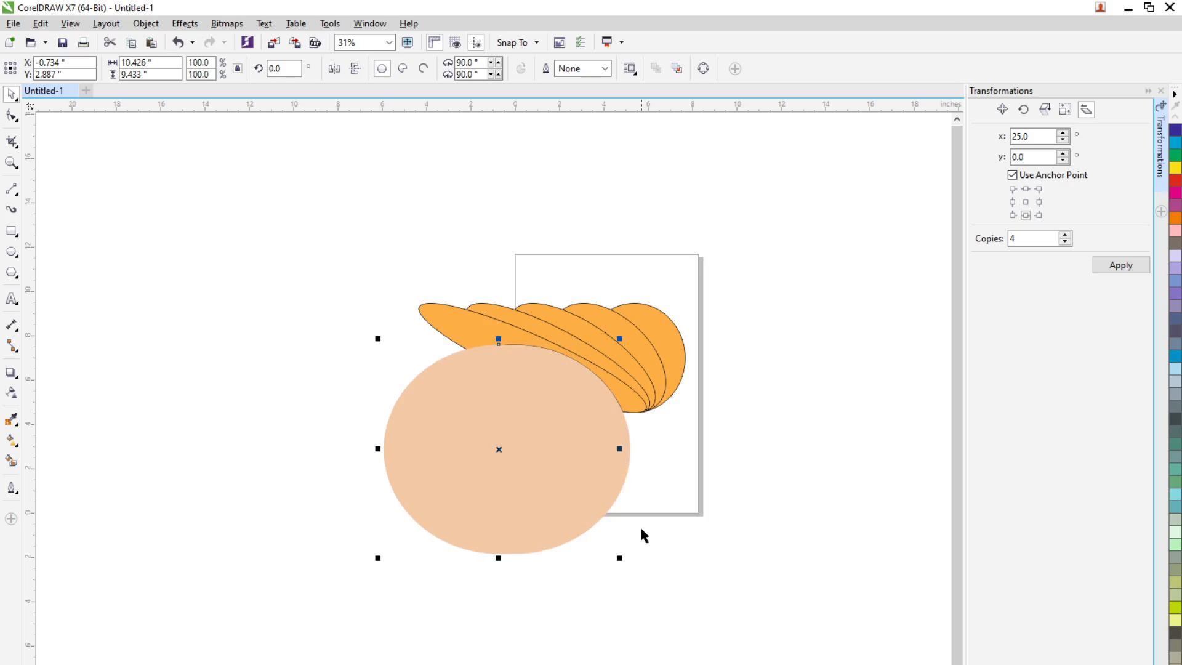
pyautogui.moveTo(621, 451); pyautogui.dragTo(439, 449)
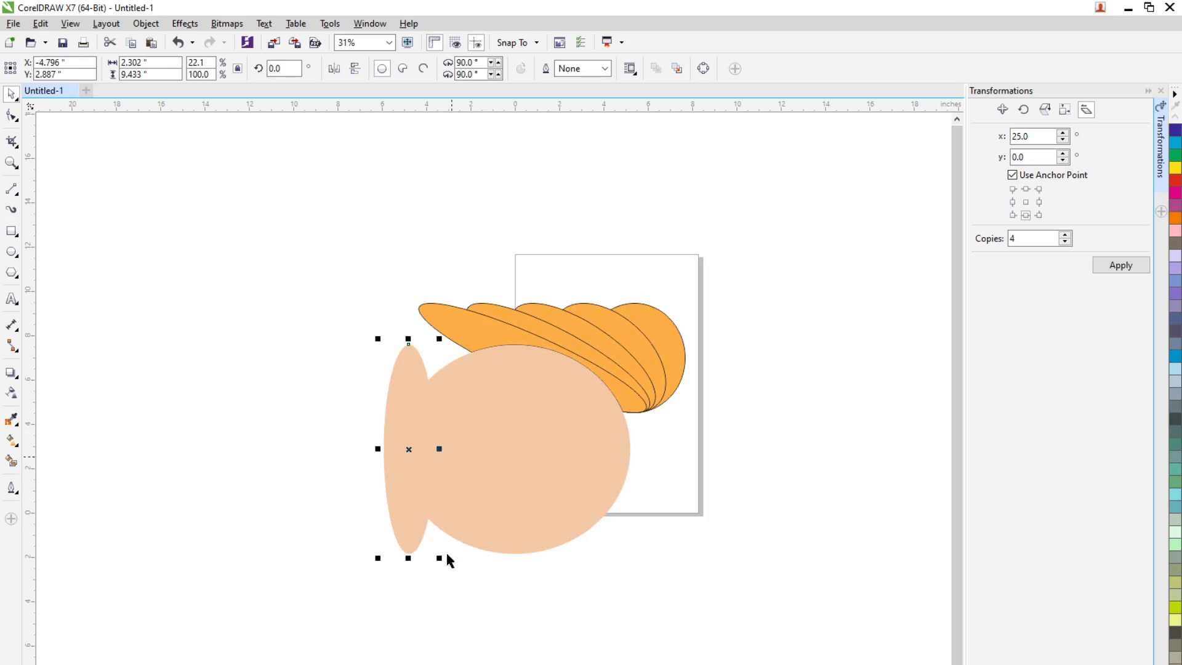
pyautogui.moveTo(408, 558); pyautogui.dragTo(458, 420)
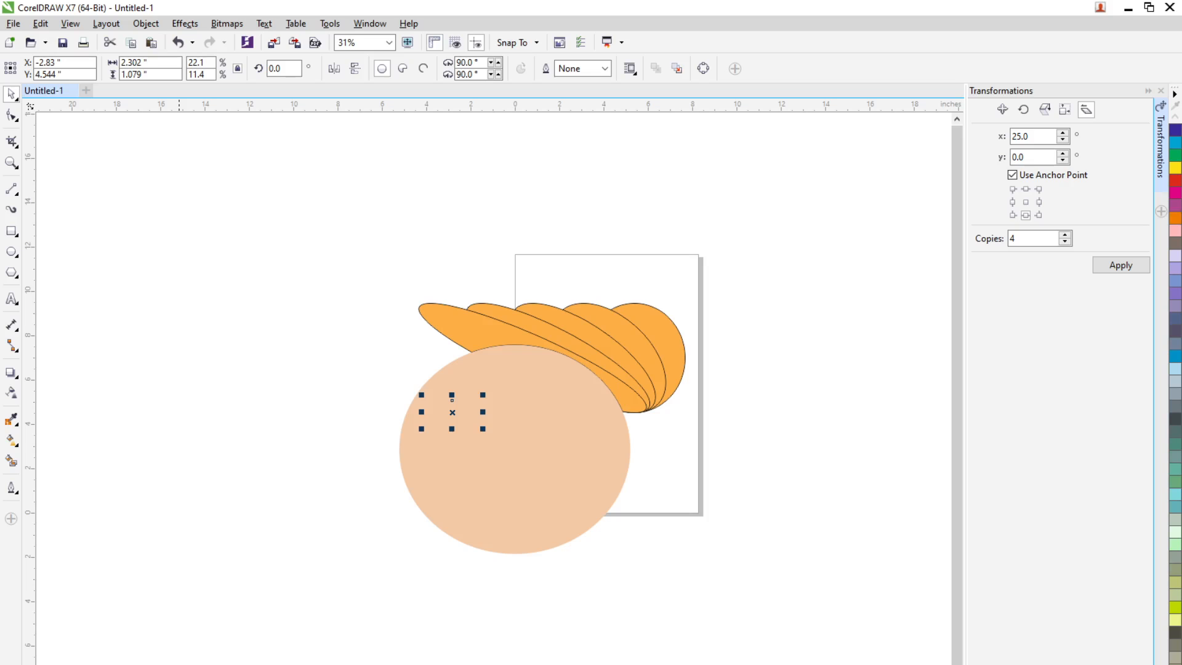
pyautogui.click(179, 664)
pyautogui.press('Escape')
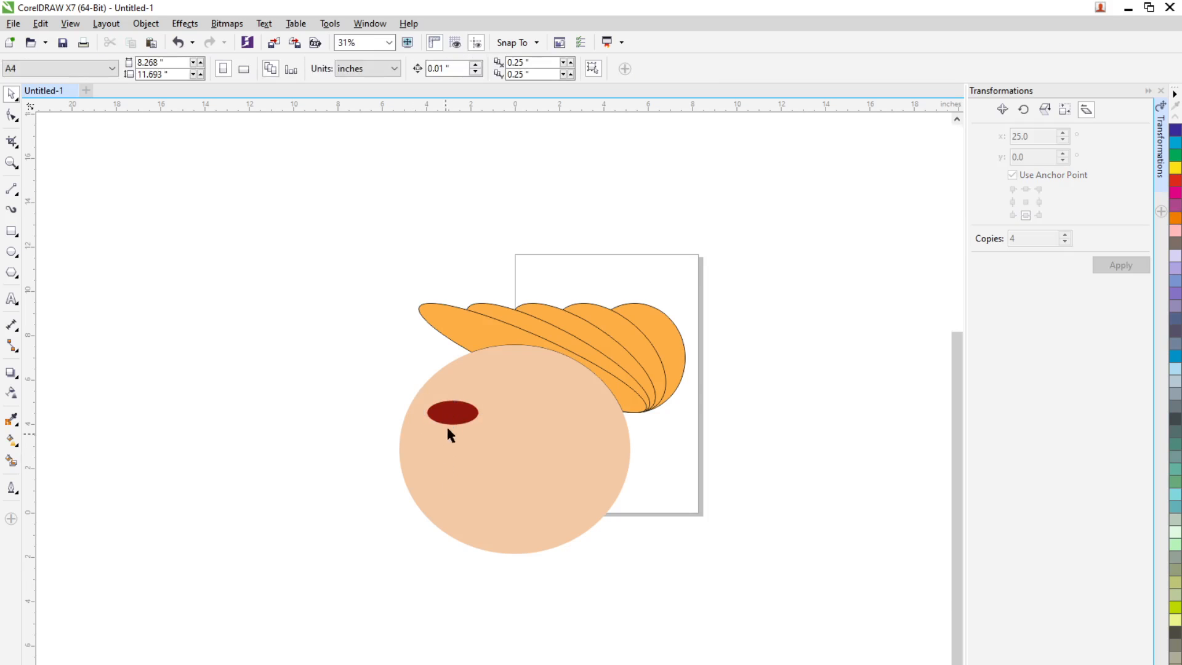
# Narrow the dark red ellipse into a round eye and duplicate it as a smaller circle about 0.45 × 0.46 inches
pyautogui.scroll(1, 446, 429)
pyautogui.click(470, 395)
pyautogui.moveTo(514, 394); pyautogui.dragTo(445, 433)
pyautogui.click(331, 438)
pyautogui.click(432, 400)
pyautogui.rightClick(437, 434)
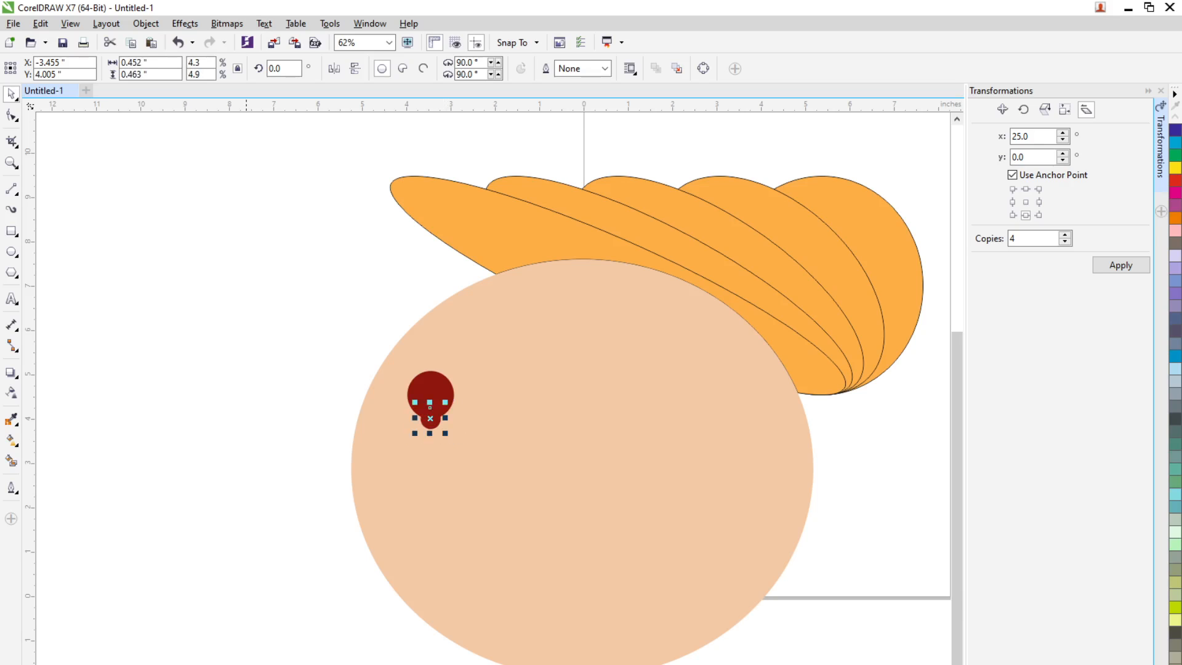
# Place the small circle inside the eye in brighter red and duplicate it as a highlight about 0.31 × 0.31 inches
pyautogui.click(247, 664)
pyautogui.click(297, 478)
pyautogui.moveTo(434, 425)
pyautogui.mouseDown()
pyautogui.moveTo(437, 395)
pyautogui.moveTo(447, 409)
pyautogui.mouseUp()
pyautogui.click(158, 474)
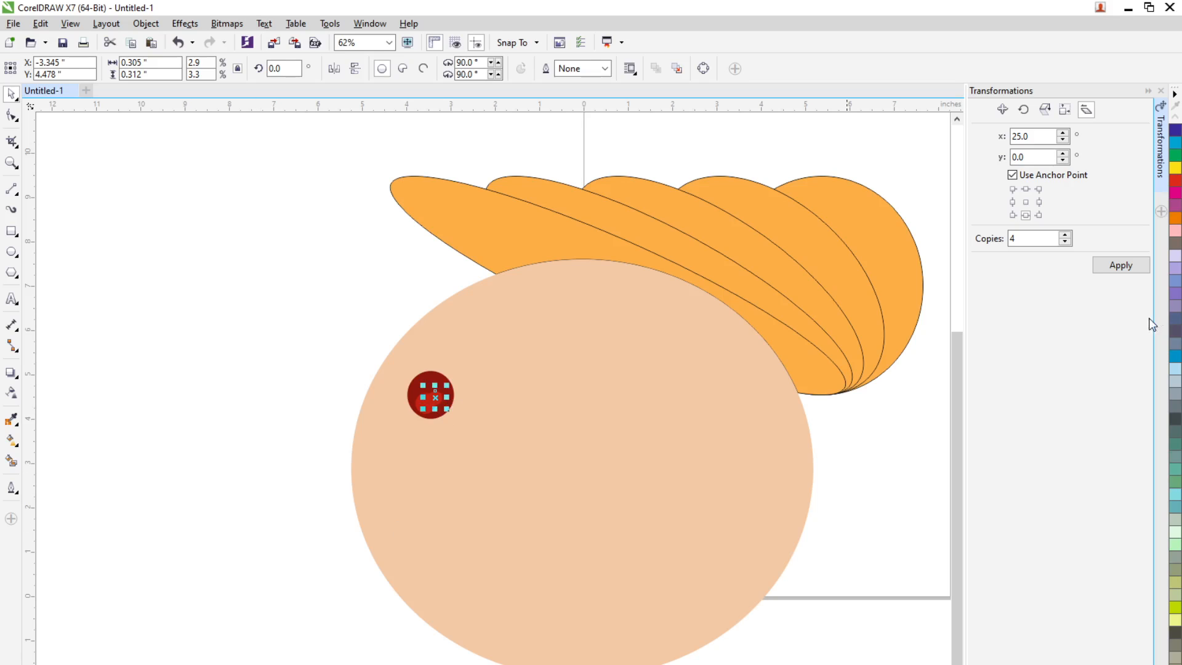
# Fill the eye's smallest highlight circle with a near-white palette colour
pyautogui.click(1175, 662)
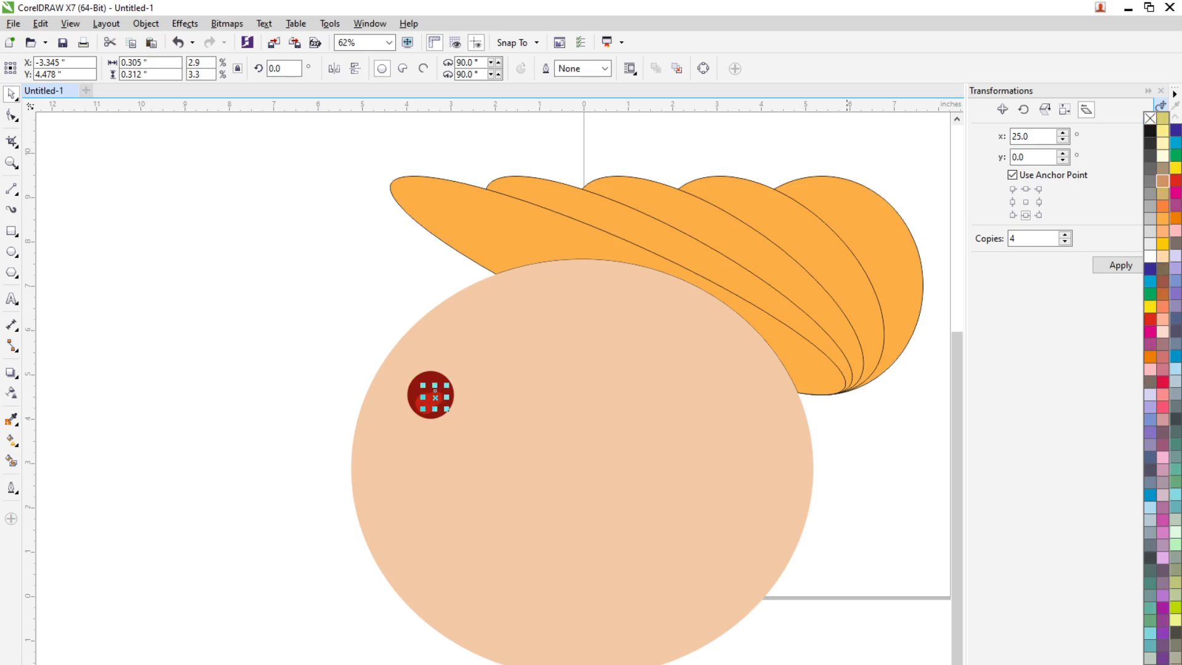
pyautogui.click(1151, 246)
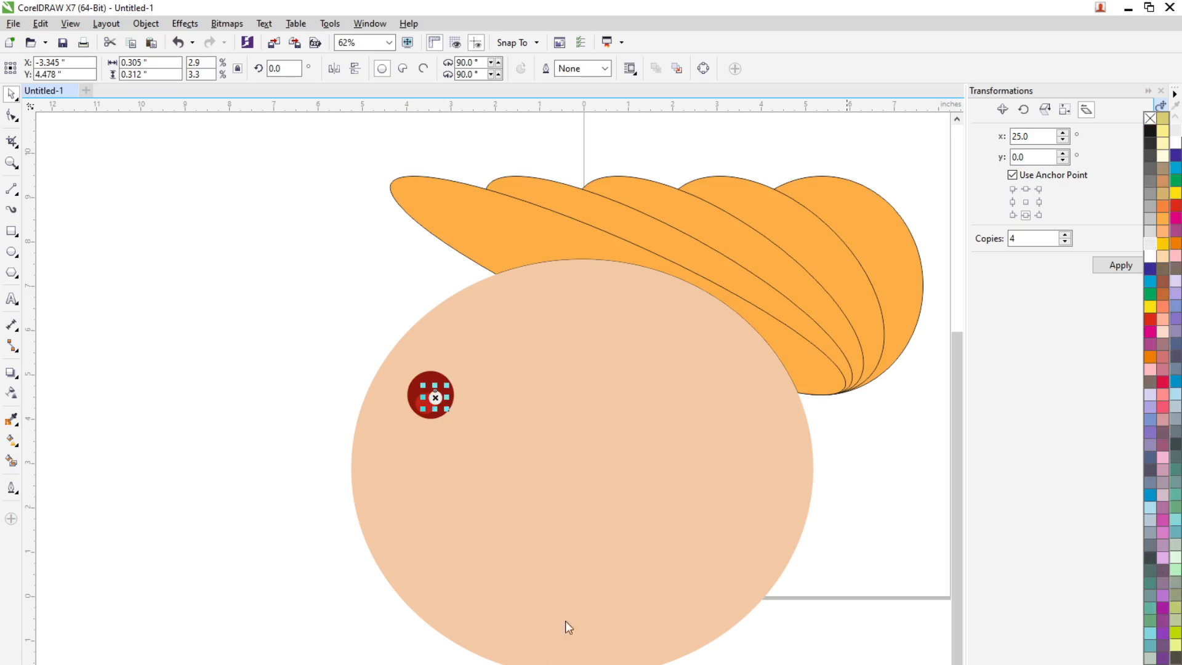
pyautogui.click(330, 478)
pyautogui.scroll(-2, 311, 508)
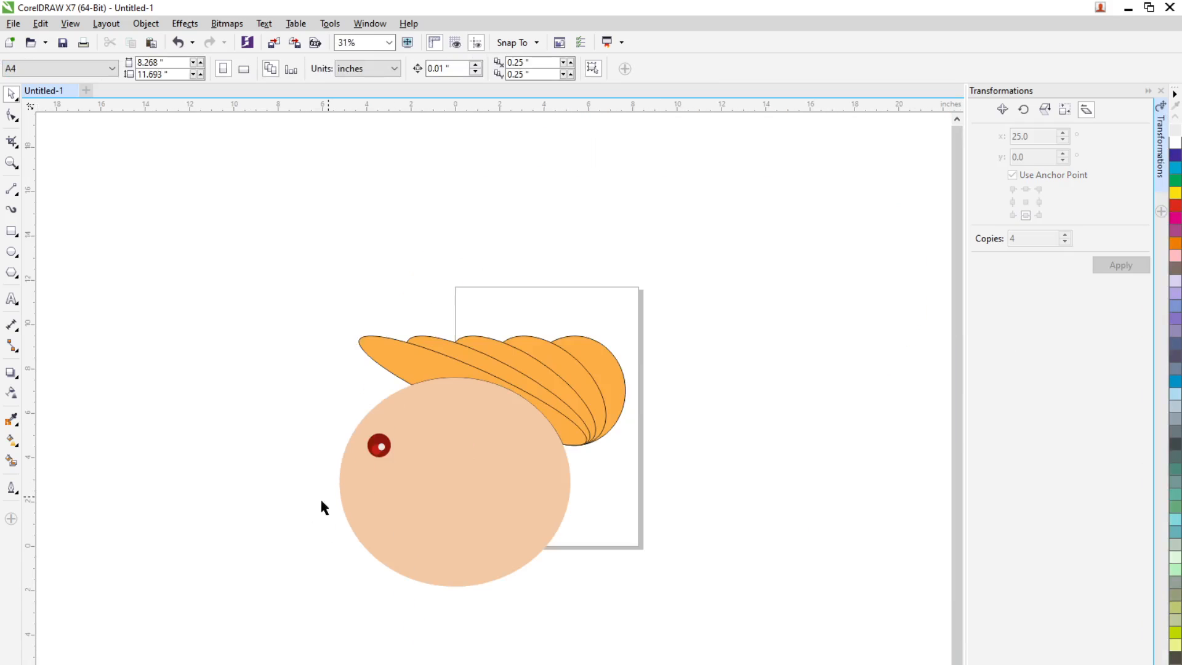
# Select the five orange hat shapes together and bring them to the front of the page
pyautogui.click(579, 421)
pyautogui.scroll(2, 508, 397)
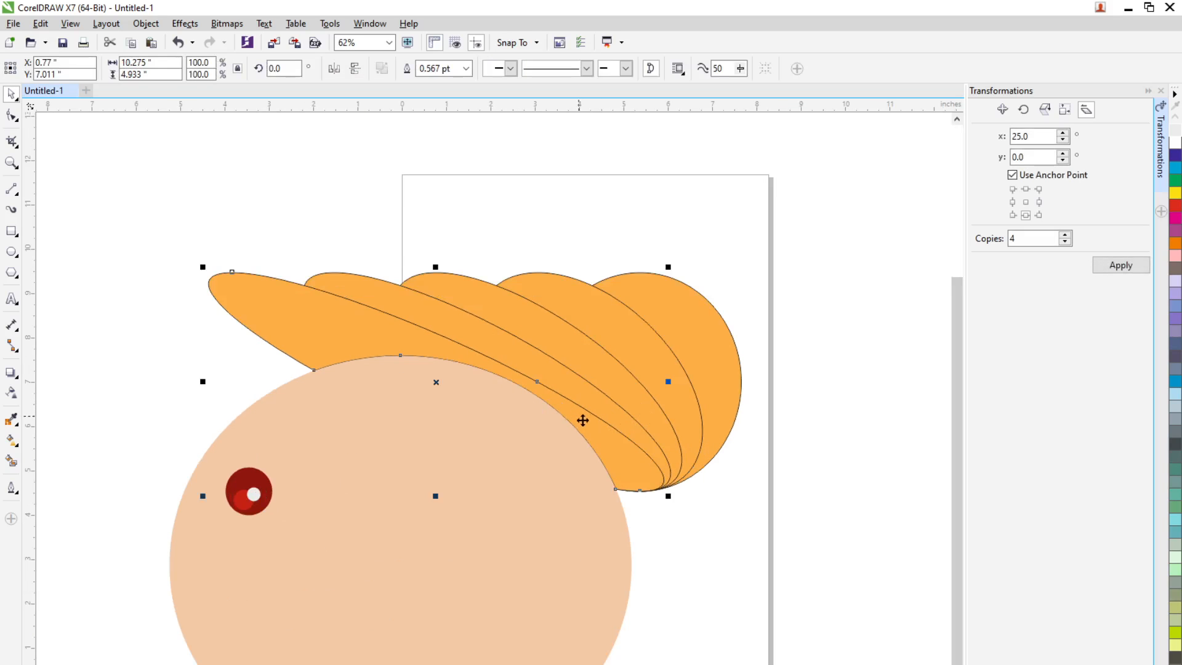
pyautogui.rightClick(603, 449)
pyautogui.click(792, 246)
pyautogui.moveTo(782, 237); pyautogui.dragTo(163, 456)
pyautogui.moveTo(124, 177); pyautogui.dragTo(838, 496)
pyautogui.rightClick(696, 420)
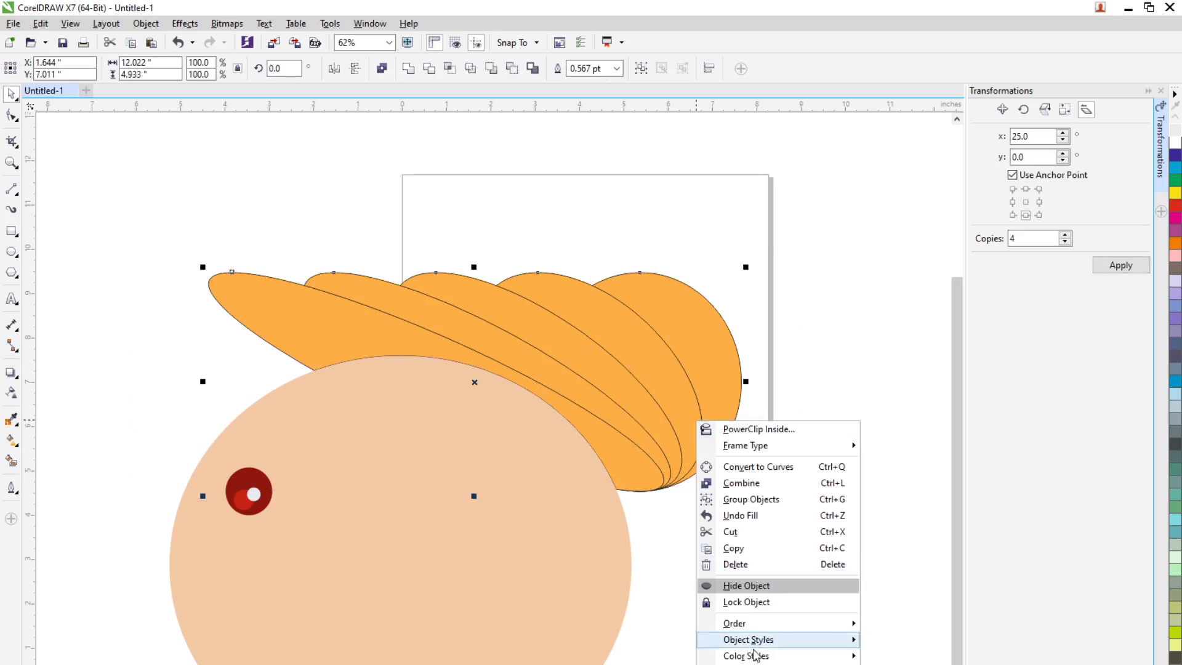
pyautogui.click(857, 615)
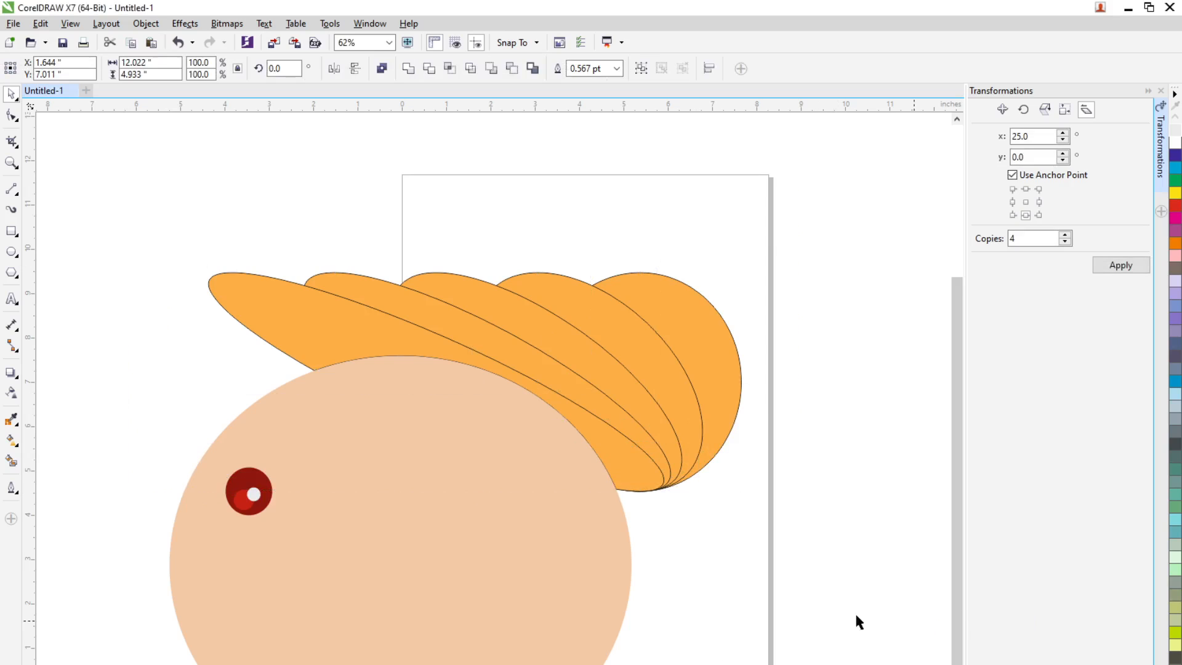
pyautogui.click(753, 586)
# Try shifting the second orange ellipse slightly down and to the left, and undo the move
pyautogui.click(471, 406)
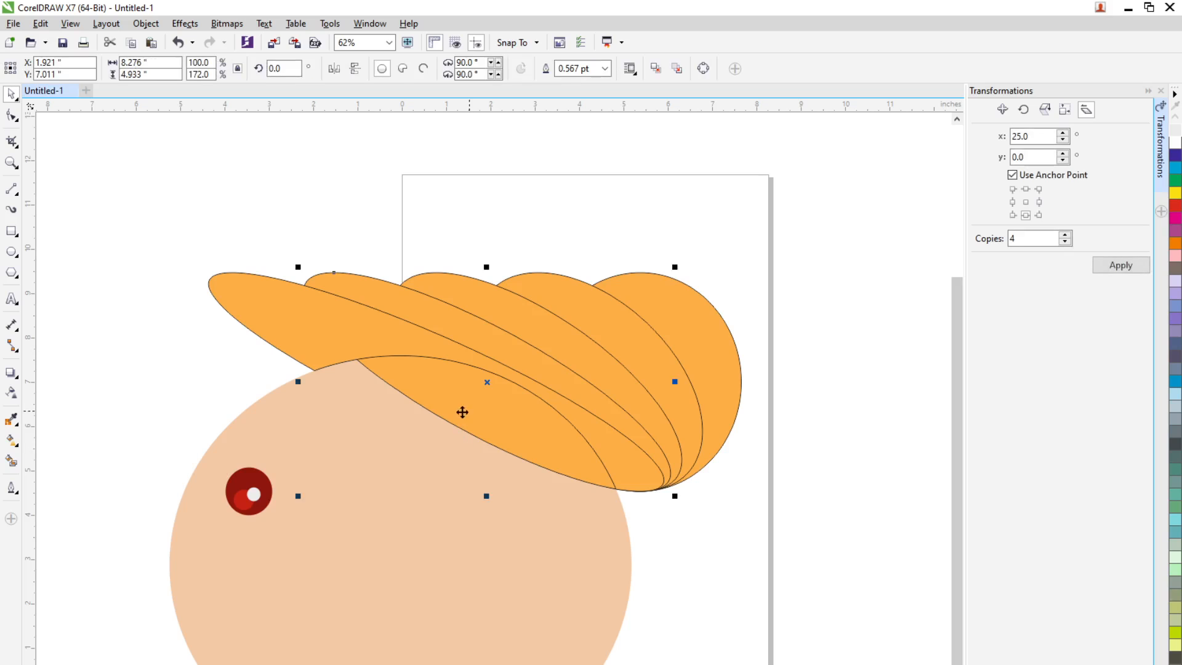
pyautogui.press('Escape')
pyautogui.click(540, 444)
pyautogui.rightClick(540, 443)
pyautogui.click(803, 489)
pyautogui.click(468, 422)
pyautogui.rightClick(481, 414)
pyautogui.moveTo(478, 414); pyautogui.dragTo(437, 427)
pyautogui.click(746, 527)
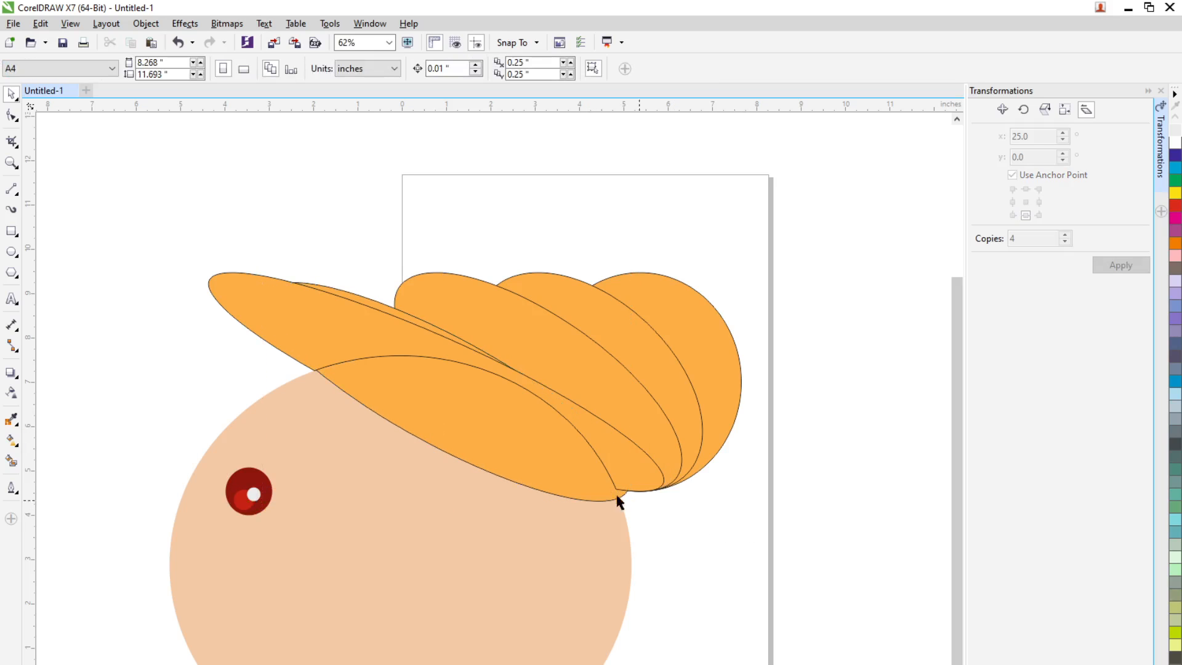
pyautogui.hotkey('ctrl', 'z')
# Send the second orange ellipse from the left to the back of the page, behind the face
pyautogui.rightClick(555, 454)
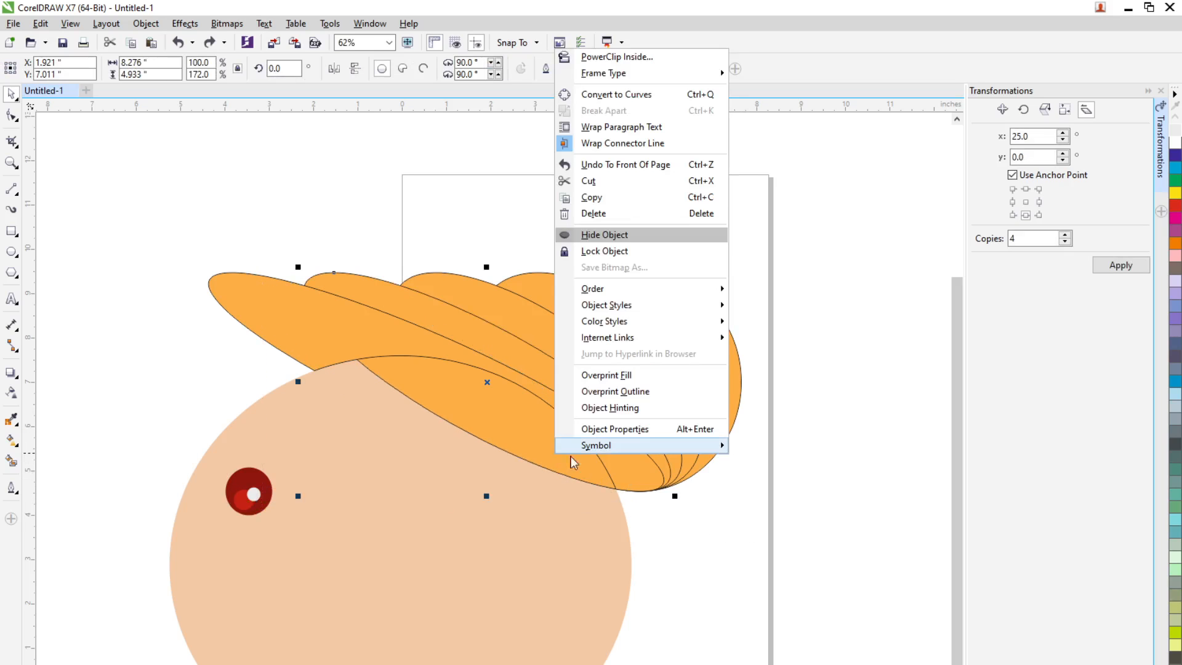
pyautogui.moveTo(625, 289)
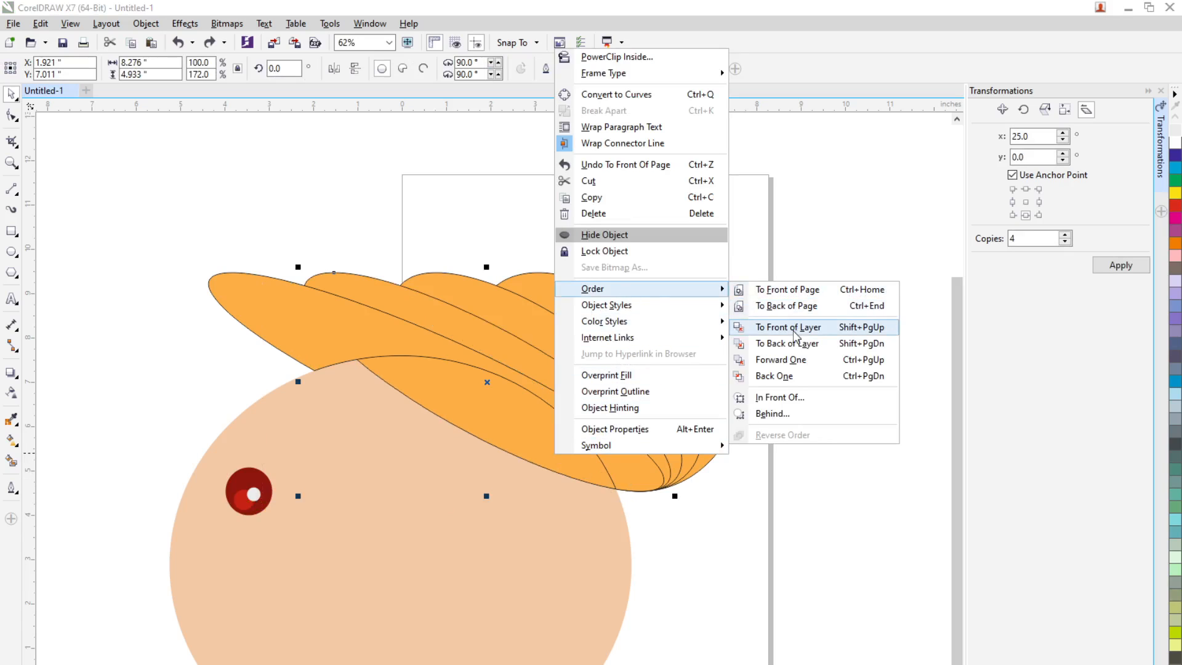
pyautogui.click(795, 306)
pyautogui.click(758, 507)
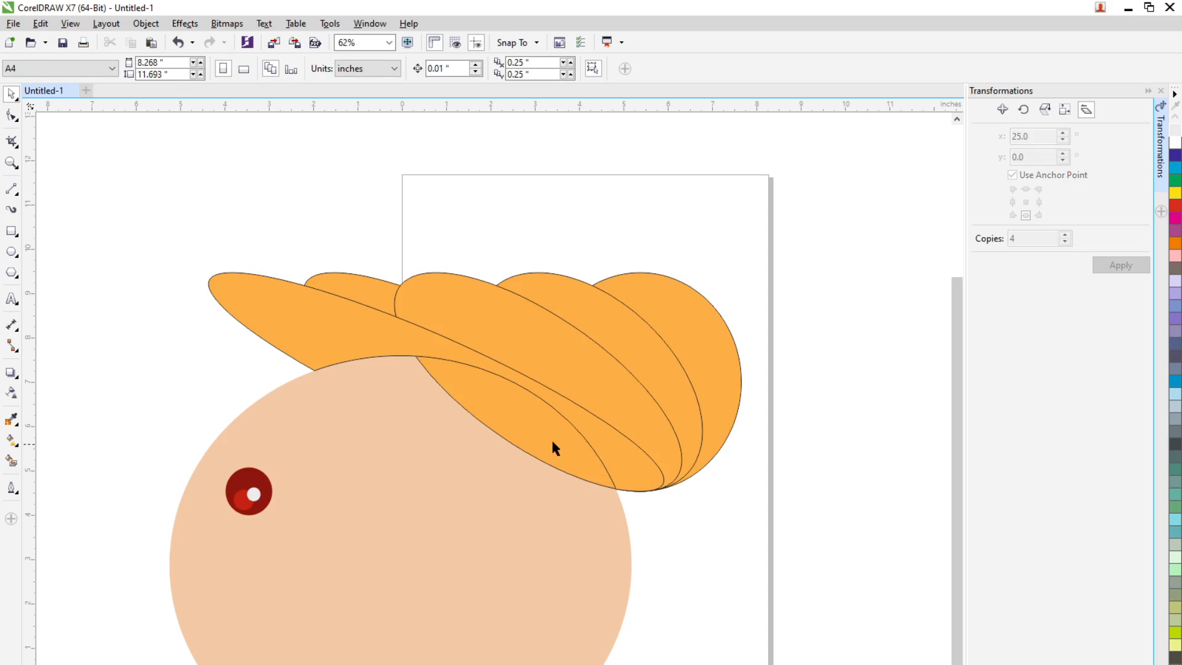
# Send the remaining three untrimmed orange ellipses one after another to the back of the page
pyautogui.click(553, 442)
pyautogui.rightClick(553, 442)
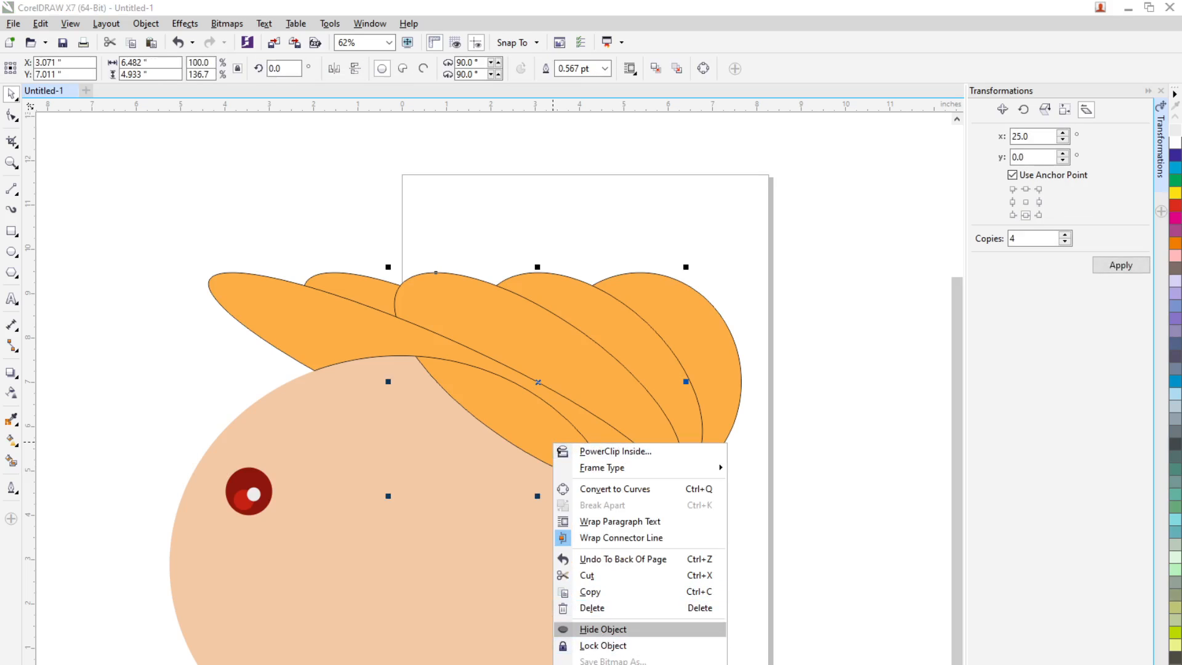
pyautogui.press('Return')
pyautogui.rightClick(554, 437)
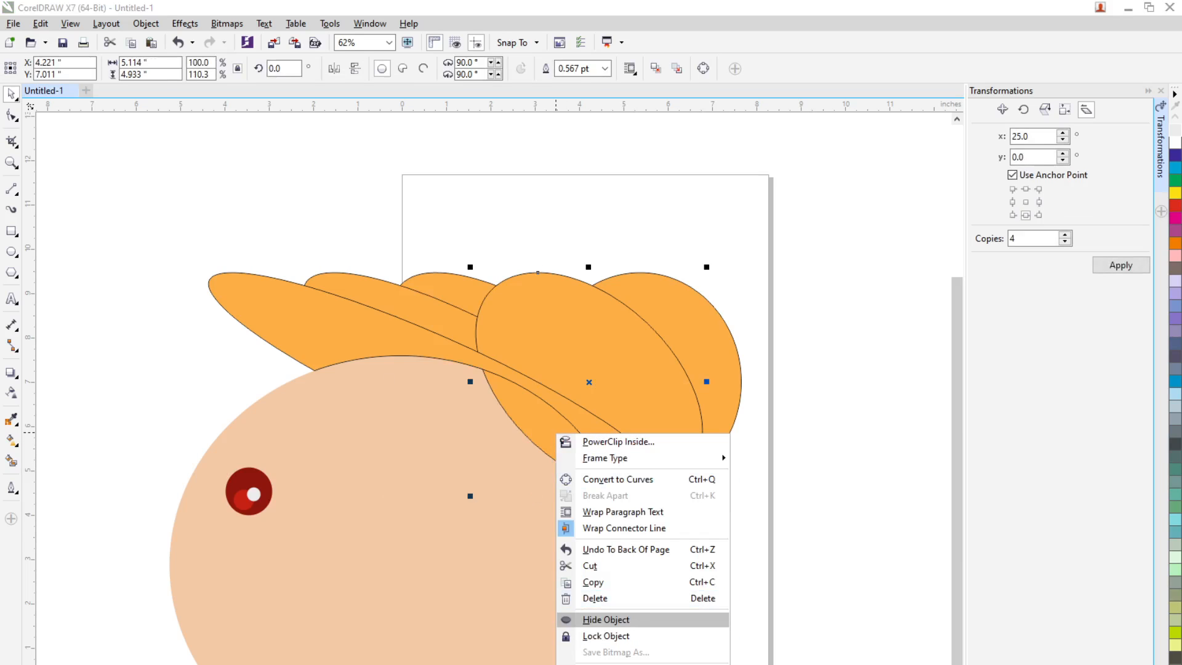
pyautogui.press('Return')
pyautogui.rightClick(663, 398)
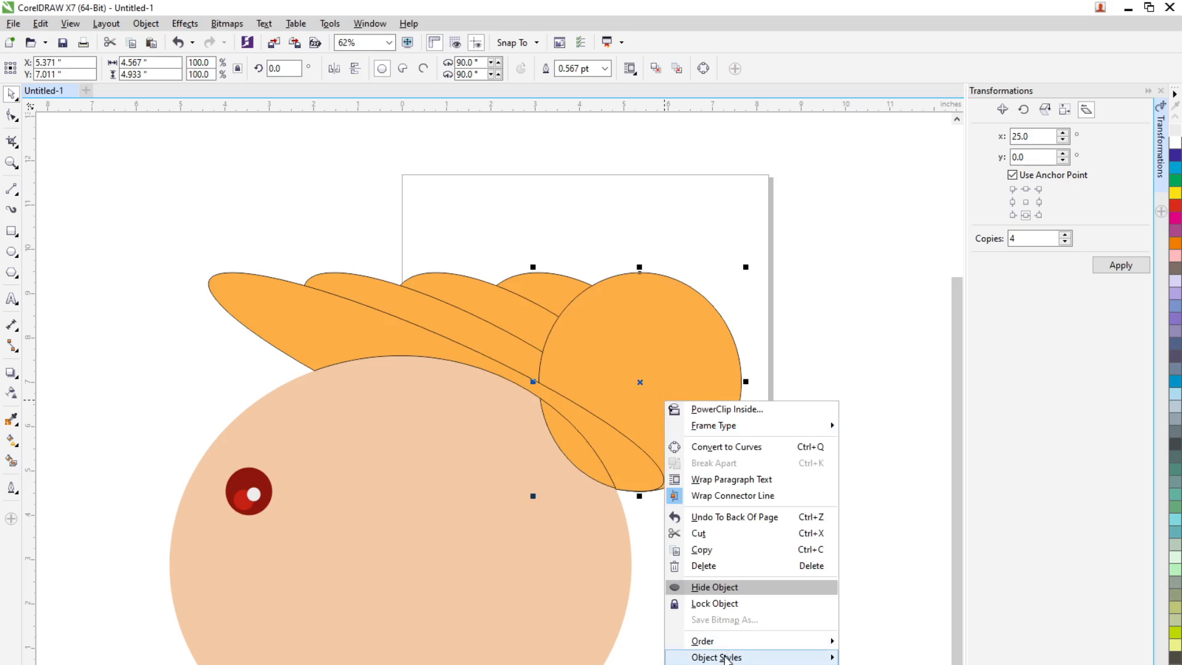
pyautogui.moveTo(727, 642)
pyautogui.click(897, 657)
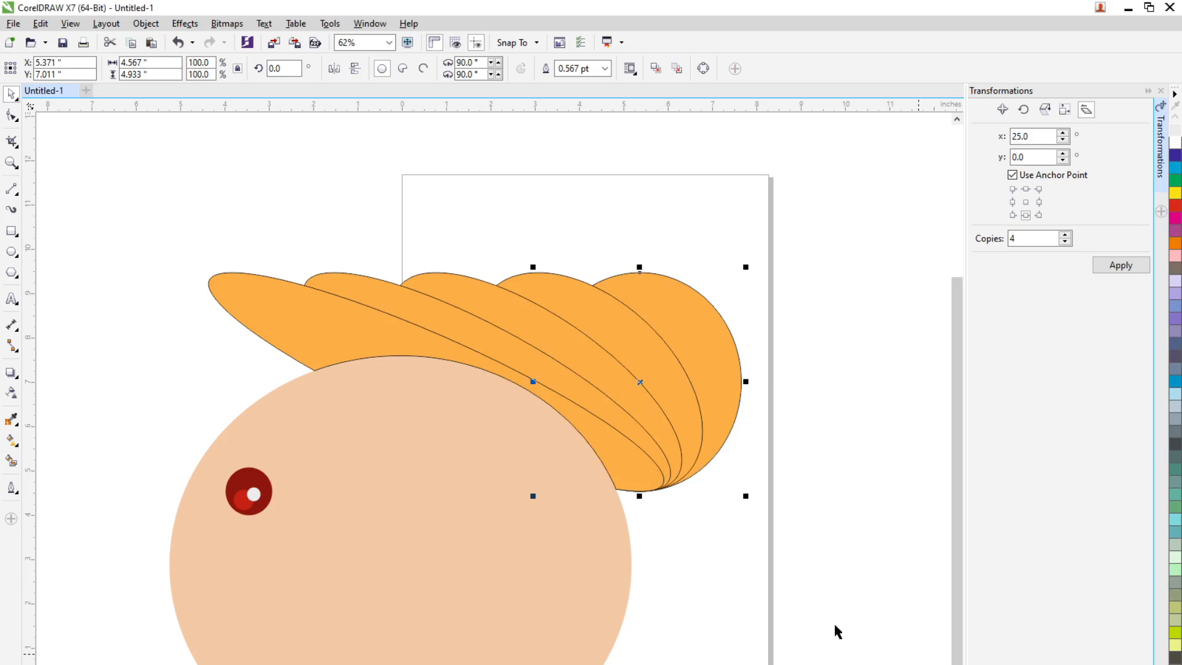
pyautogui.click(692, 562)
# Nudge the trimmed orange brim slightly down and shift the three ellipses behind it closer to the head
pyautogui.click(446, 364)
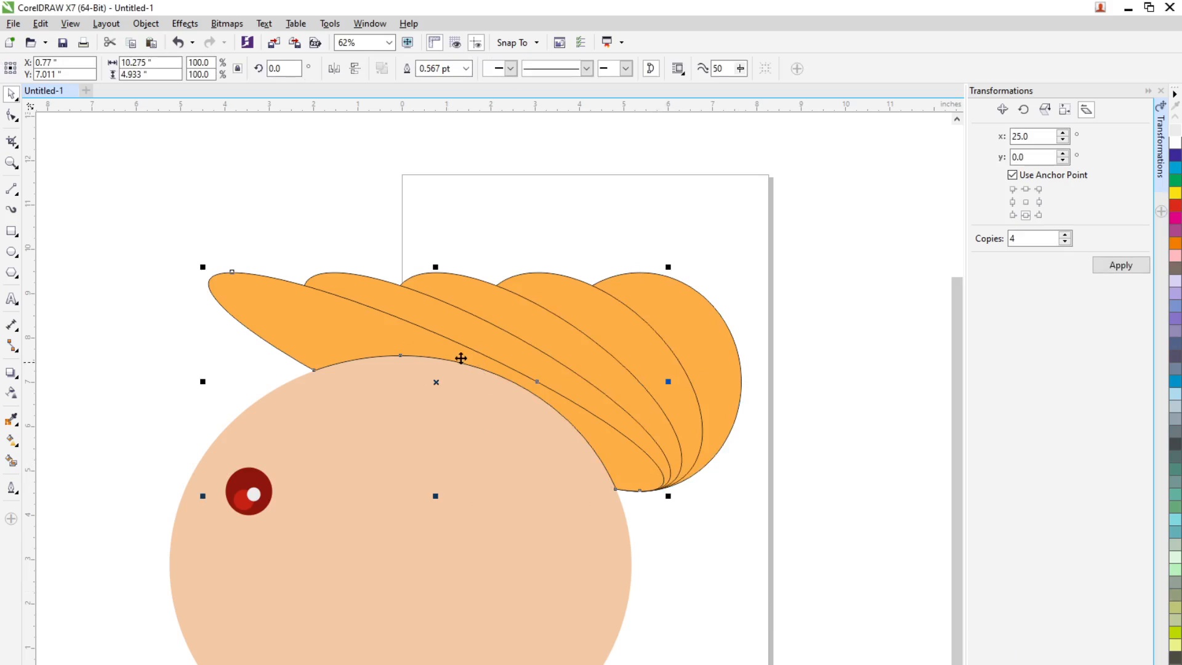
pyautogui.moveTo(462, 357); pyautogui.dragTo(461, 362)
pyautogui.click(700, 554)
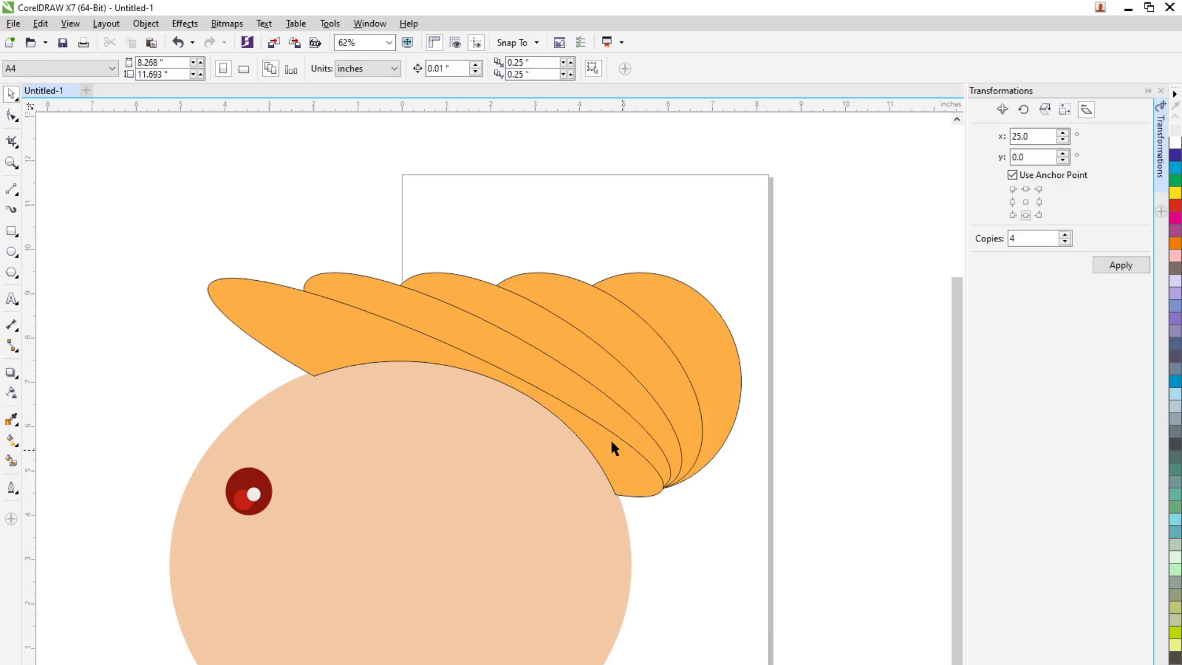
pyautogui.click(567, 380)
pyautogui.moveTo(586, 375)
pyautogui.mouseDown()
pyautogui.moveTo(616, 356)
pyautogui.moveTo(583, 368)
pyautogui.mouseUp()
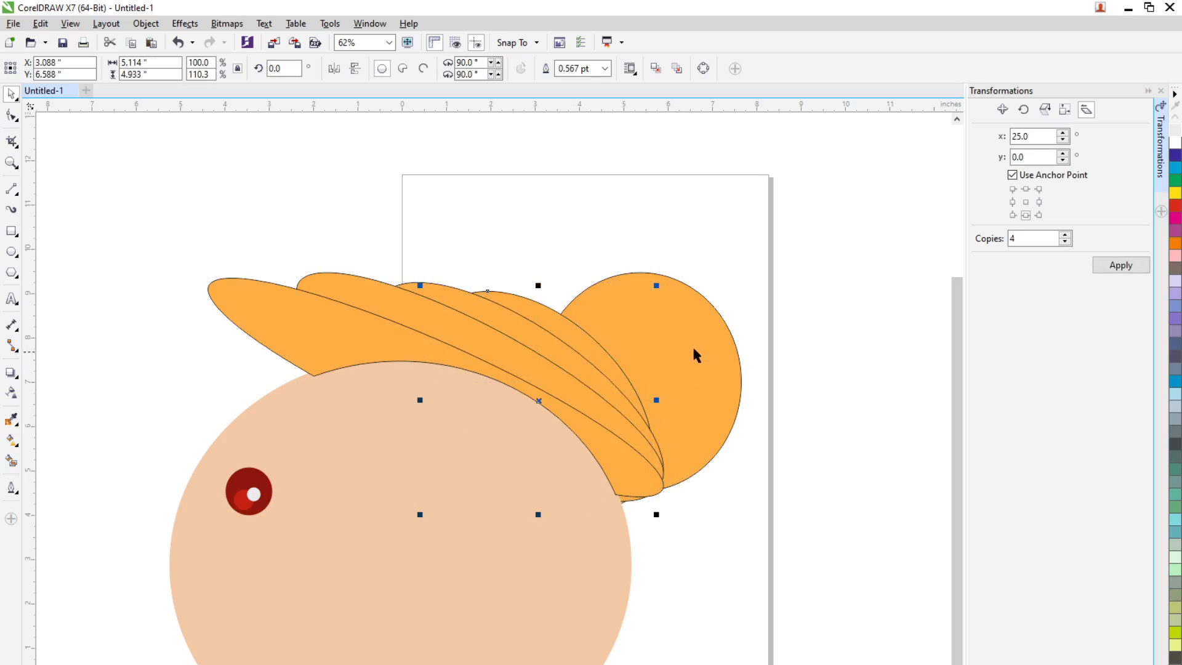
# Shrink the rightmost orange circle to about 2.7 × 2.9 inches and tuck it behind the hat's upper right edge
pyautogui.moveTo(671, 350); pyautogui.dragTo(589, 358)
pyautogui.moveTo(658, 504); pyautogui.dragTo(618, 458)
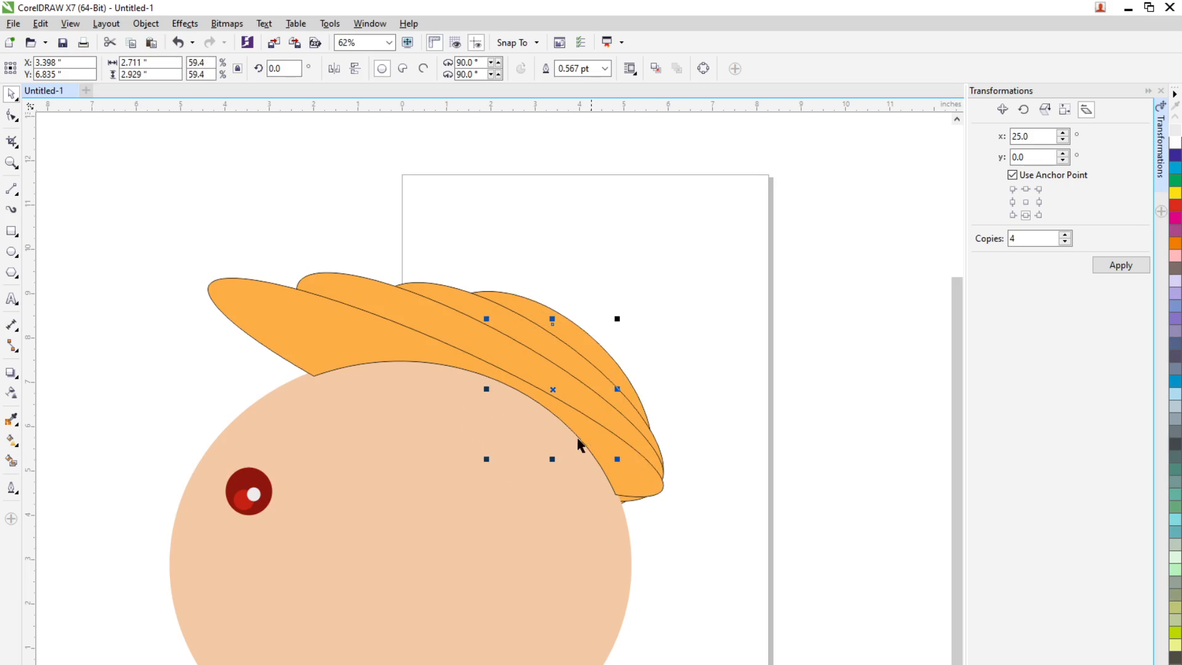
pyautogui.moveTo(549, 400); pyautogui.dragTo(629, 294)
# Make two thin upright ellipses, about 0.53 × 2.08 inches each, side by side above the small orange circle
pyautogui.moveTo(650, 370); pyautogui.dragTo(586, 223)
pyautogui.moveTo(585, 277); pyautogui.dragTo(628, 304)
pyautogui.click(664, 318)
pyautogui.click(681, 300)
pyautogui.click(603, 287)
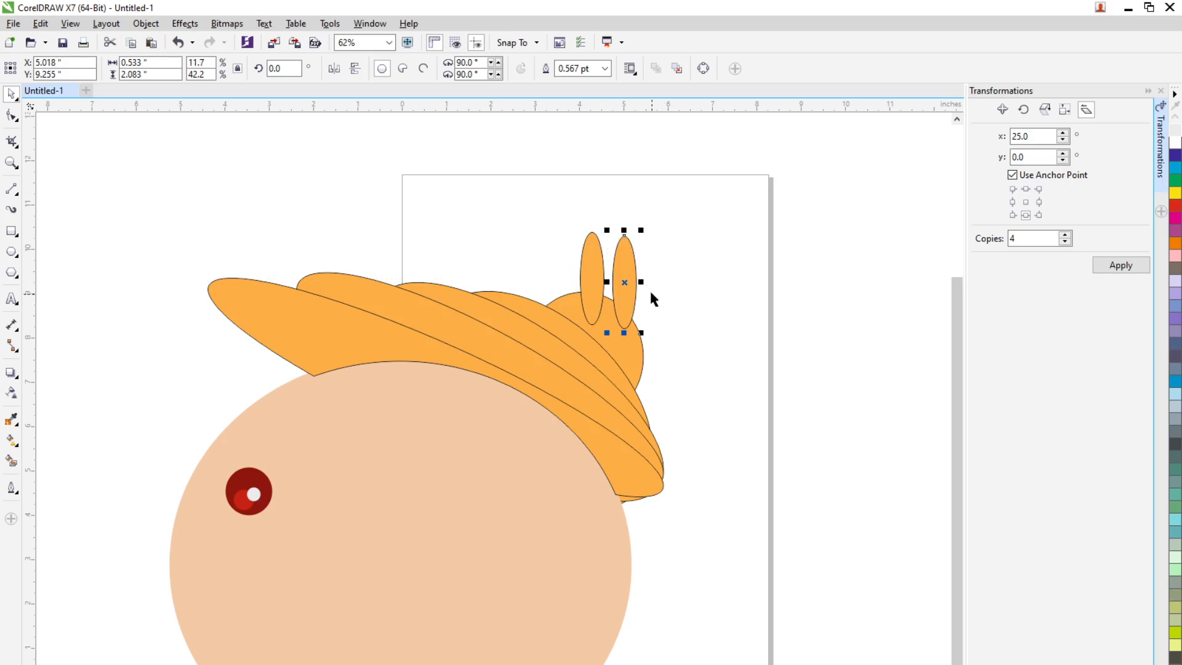
# Rotate one thin ellipse to about 315.4° and arrange both as a V on top of the small circle
pyautogui.click(343, 71)
pyautogui.click(336, 71)
pyautogui.click(626, 258)
pyautogui.moveTo(641, 230); pyautogui.dragTo(621, 295)
pyautogui.click(656, 328)
pyautogui.click(712, 363)
# Weld the two thin ellipses and the small orange circle behind the hat into one shape
pyautogui.scroll(-2, 710, 359)
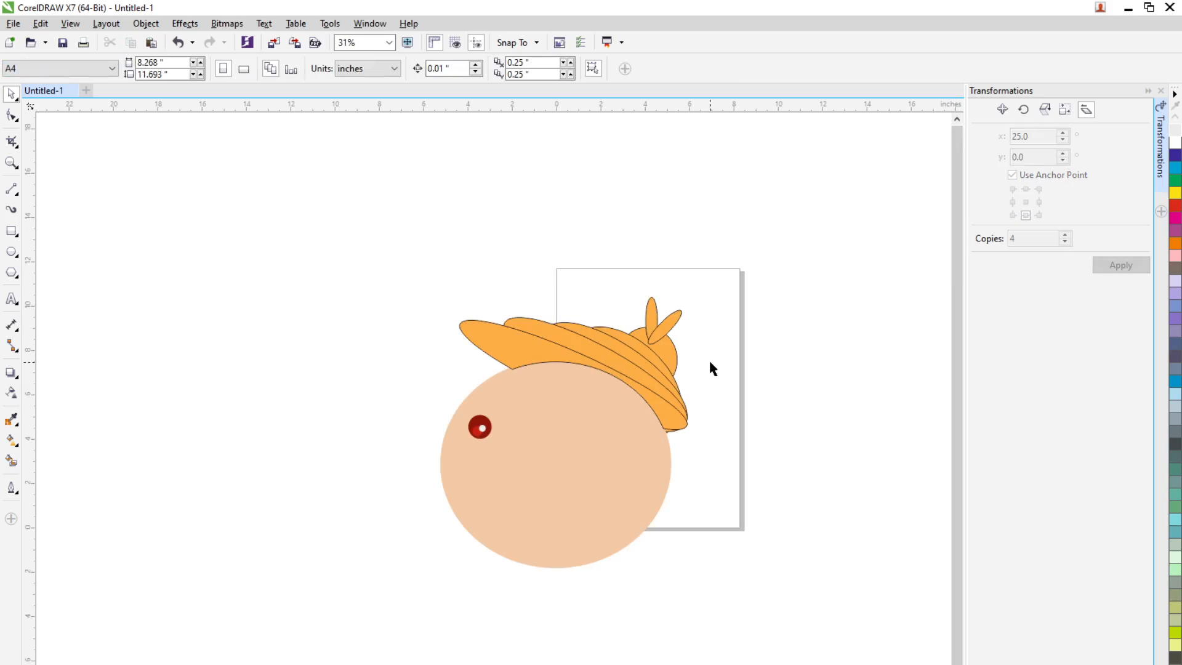
pyautogui.scroll(2, 688, 353)
pyautogui.click(613, 294)
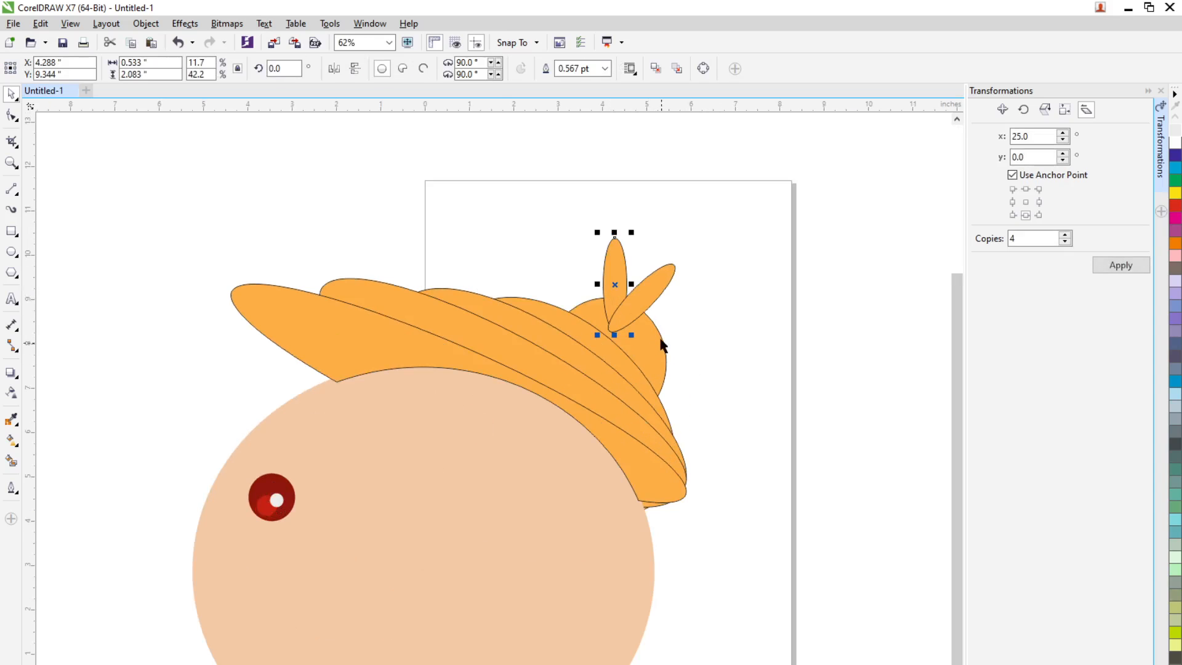
pyautogui.keyDown('shift'); pyautogui.click(637, 302); pyautogui.keyUp('shift')
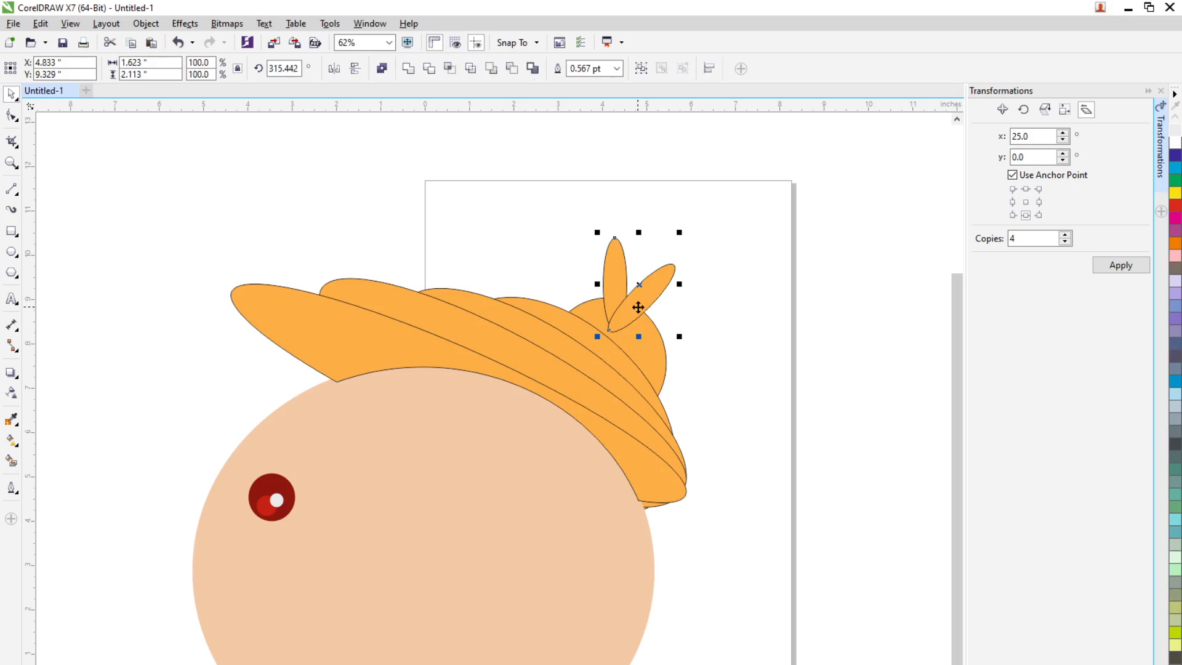
pyautogui.keyDown('shift'); pyautogui.click(642, 354); pyautogui.keyUp('shift')
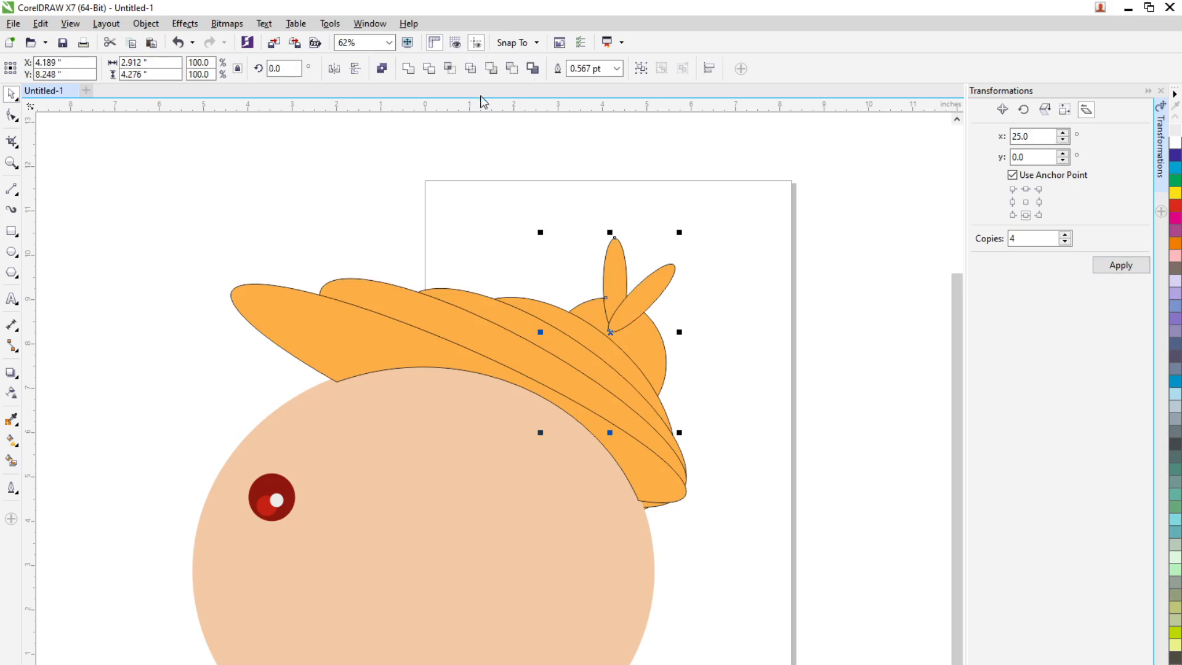
pyautogui.click(408, 68)
pyautogui.click(761, 294)
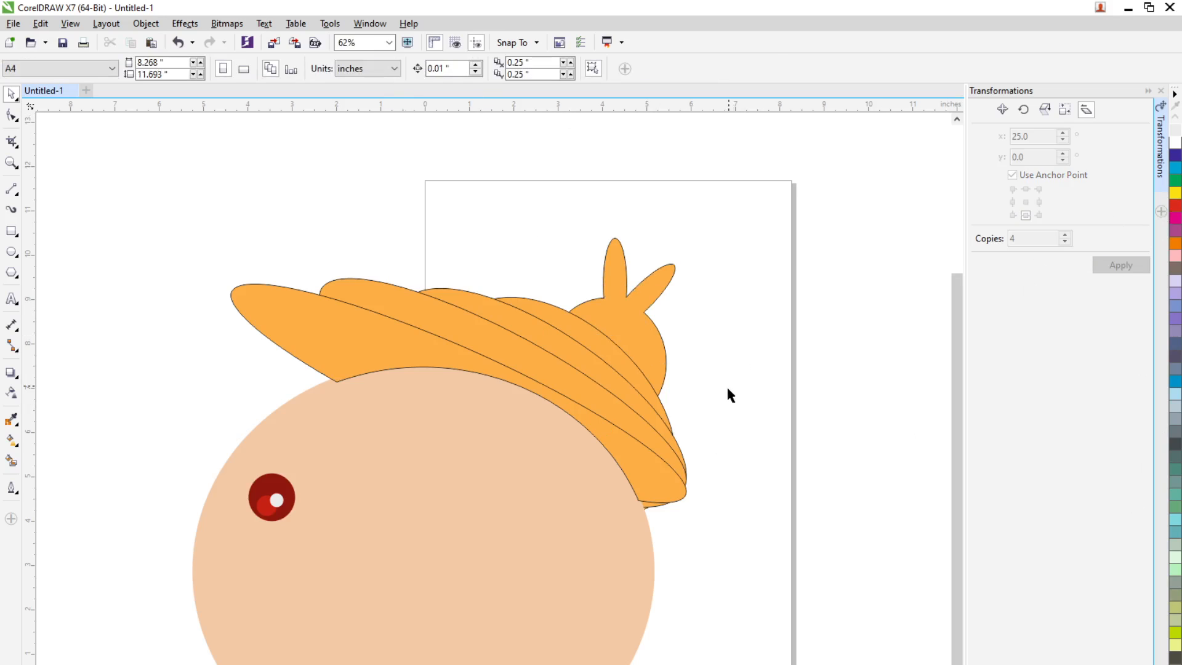
# Delete all the artwork and close the Untitled-1 document without saving the changes
pyautogui.scroll(-2, 727, 391)
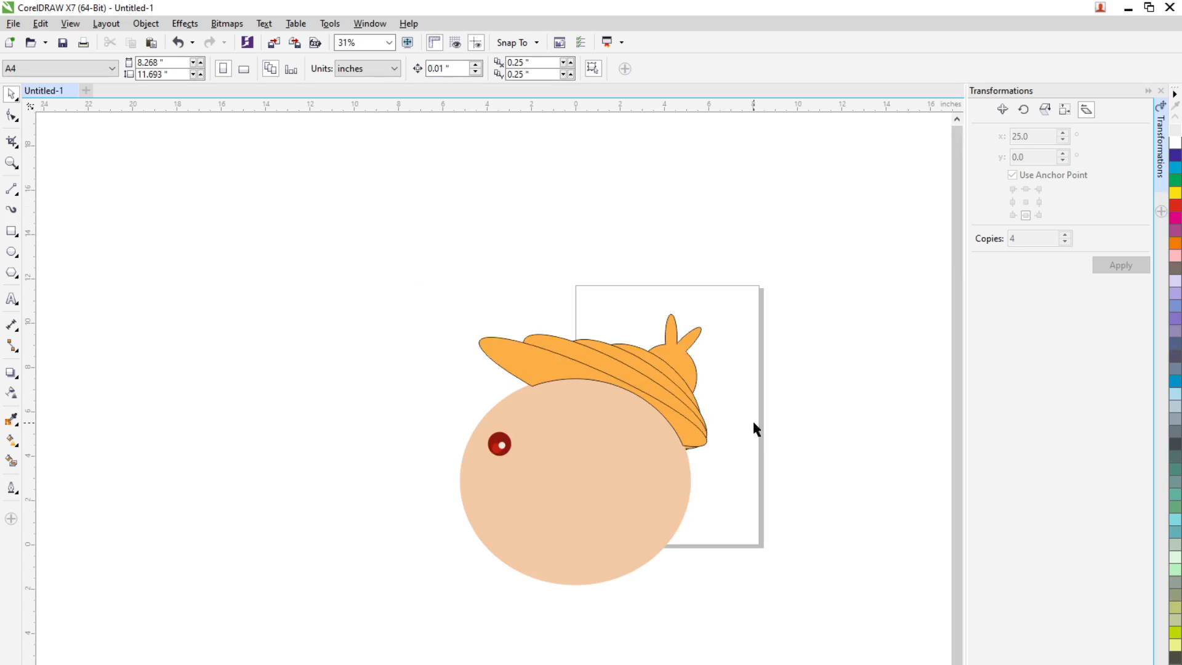
pyautogui.moveTo(566, 453); pyautogui.dragTo(780, 613)
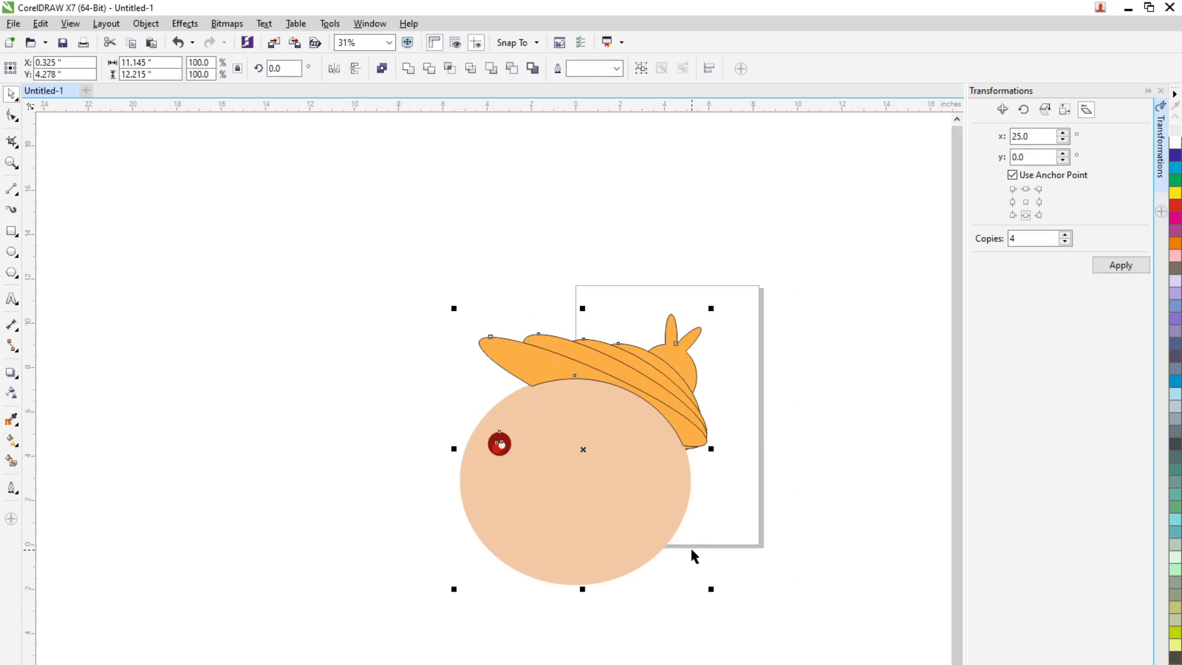
pyautogui.press('Delete')
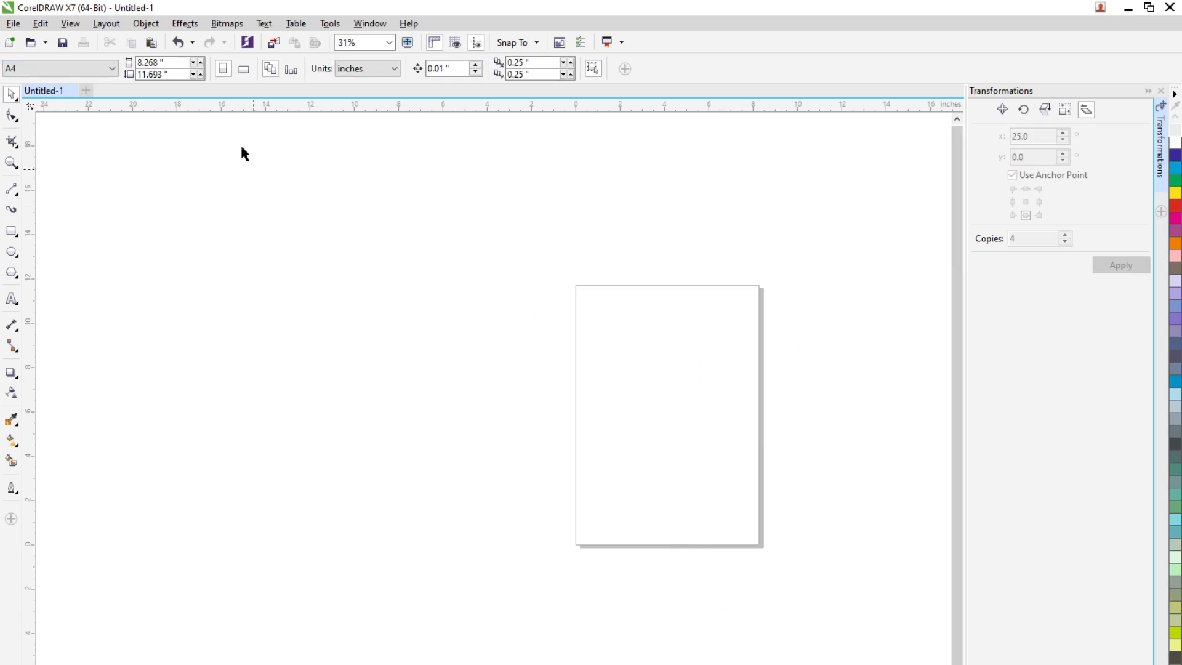
pyautogui.click(72, 91)
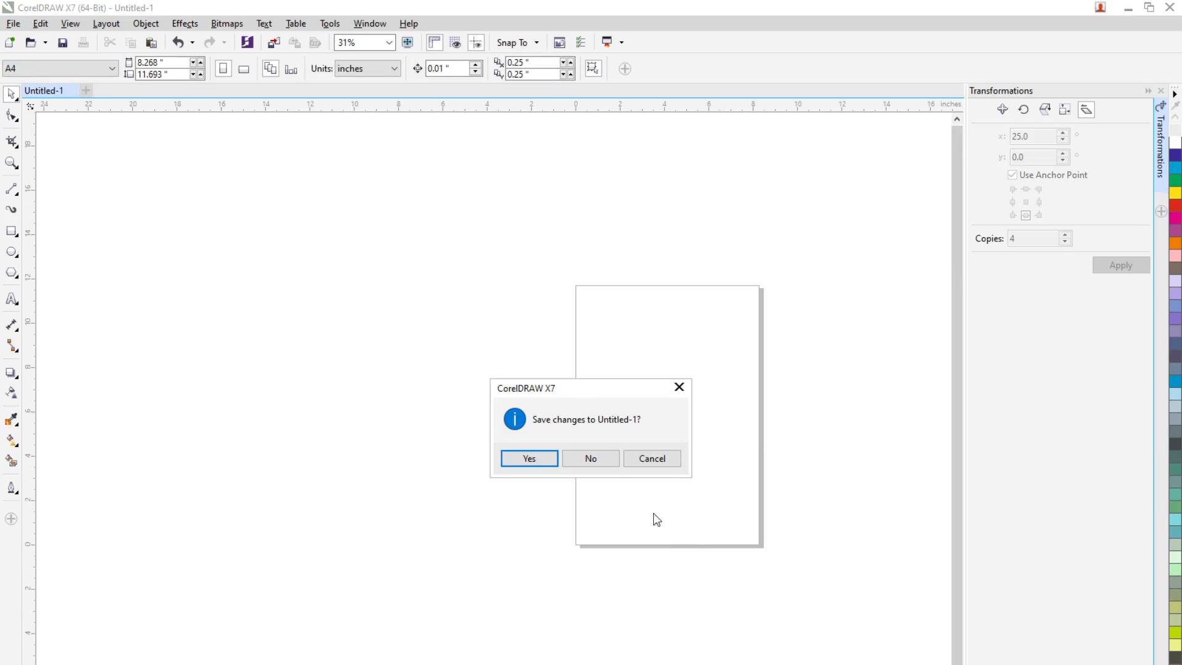
pyautogui.click(596, 460)
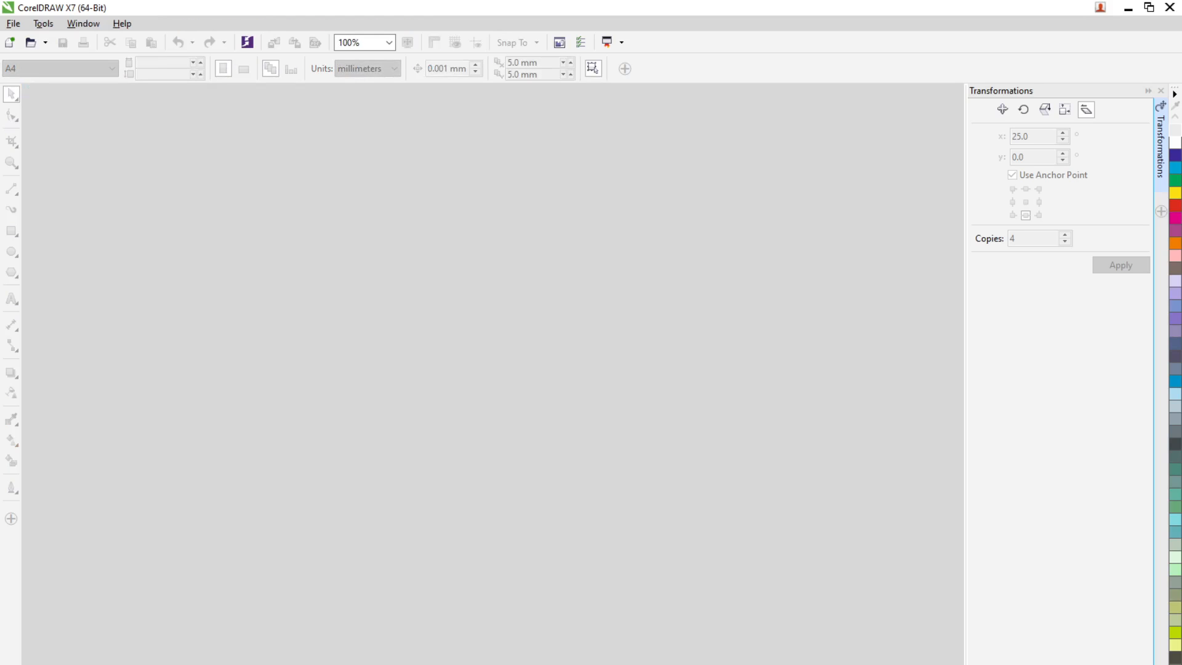
pyautogui.hotkey('alt', 'Tab')
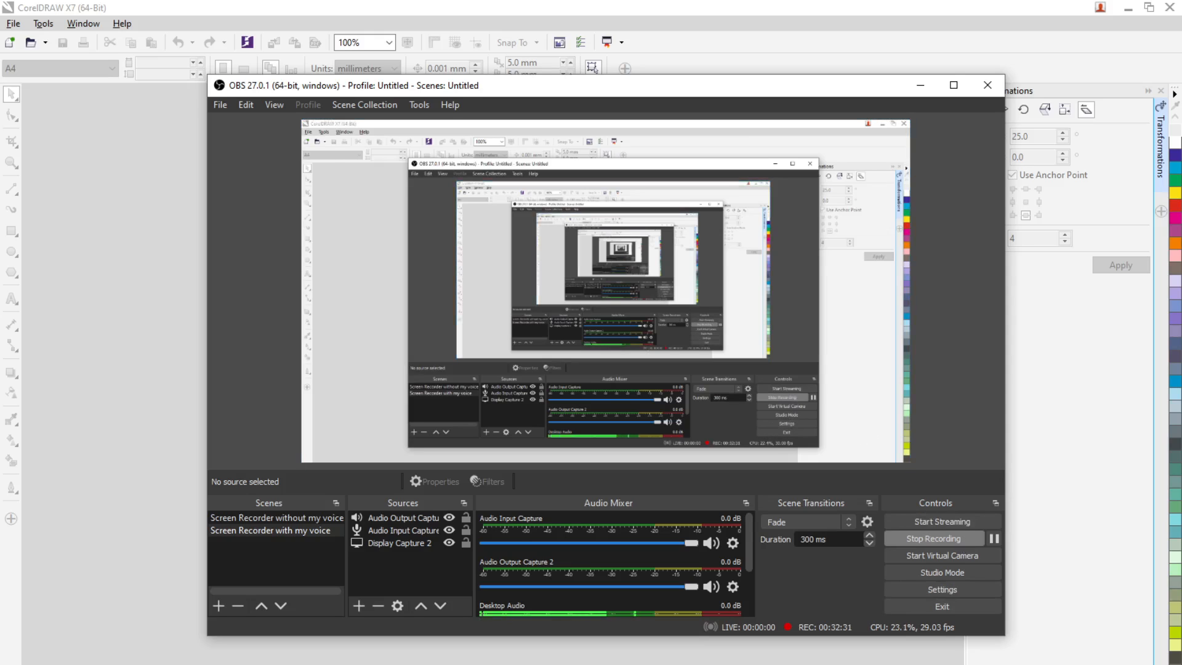
pyautogui.hotkey('alt', 'Tab')
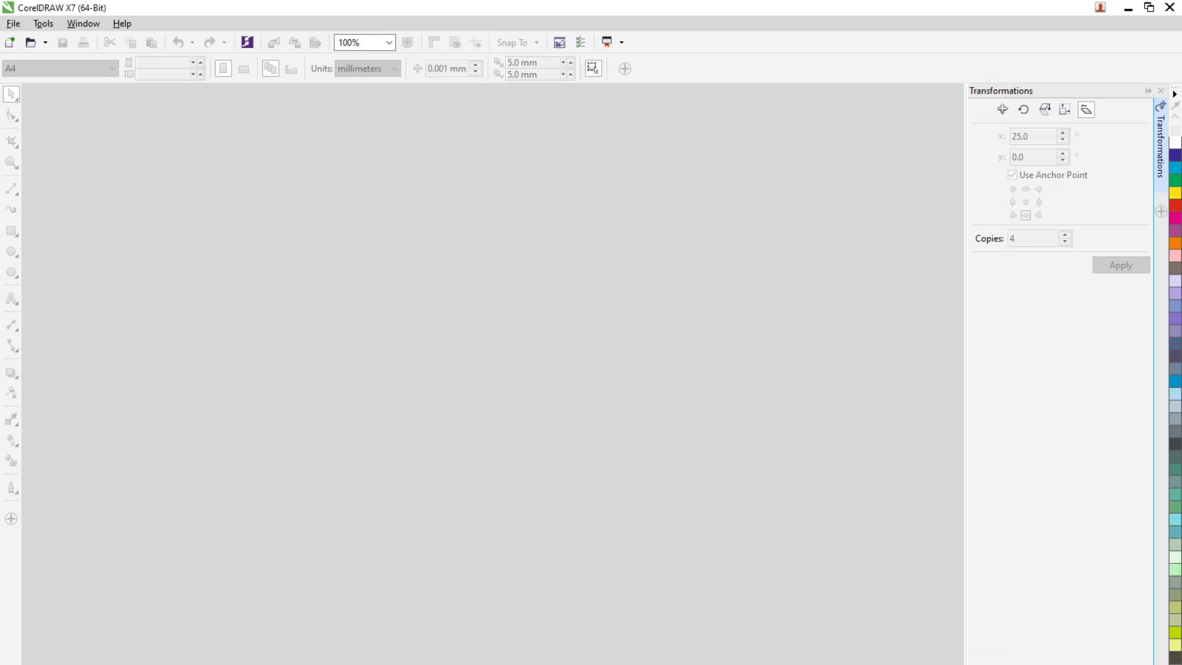
# Show the Align and Distribute docker in place of Transformations
pyautogui.click(1161, 213)
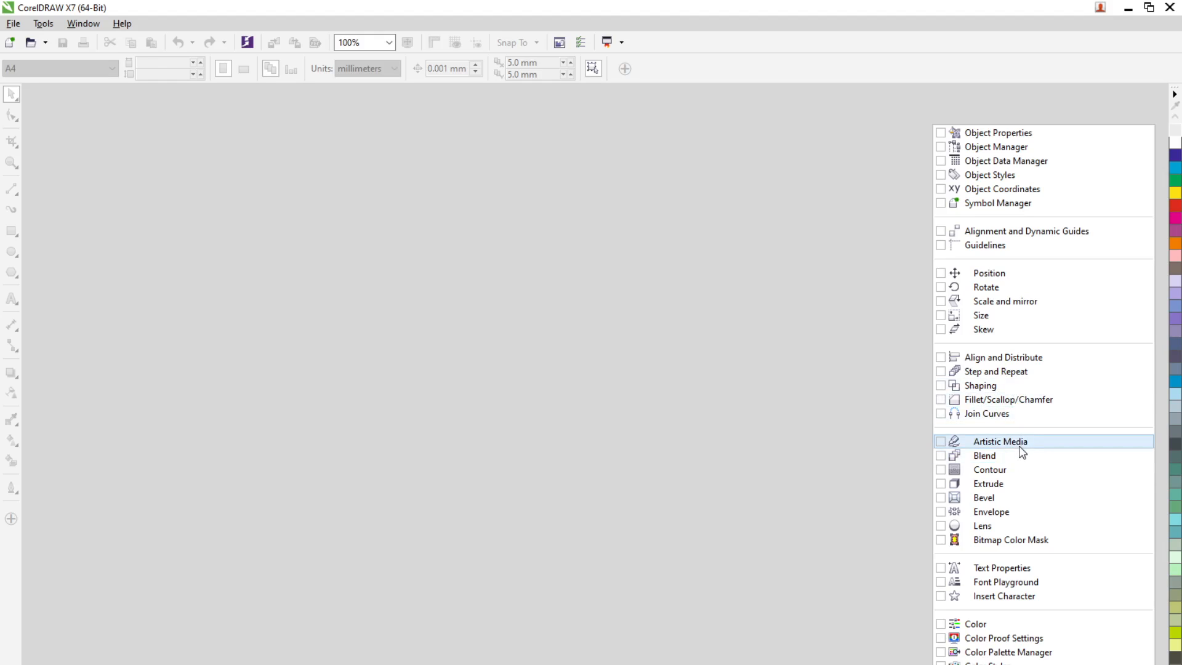
pyautogui.click(1018, 360)
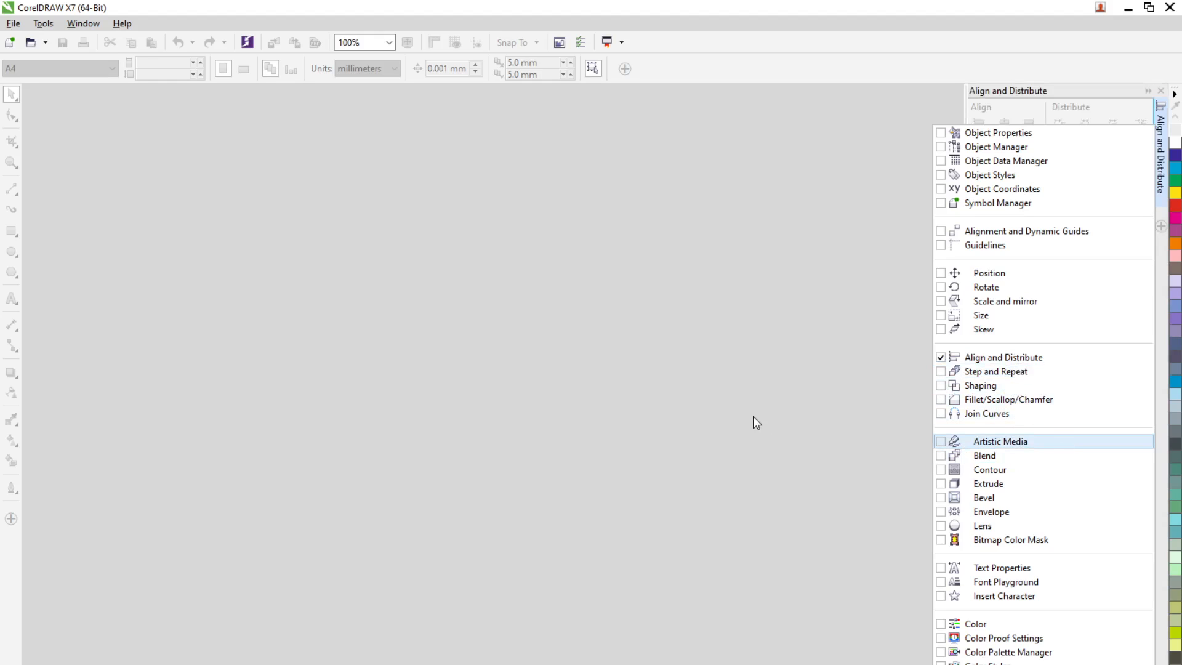
pyautogui.click(753, 416)
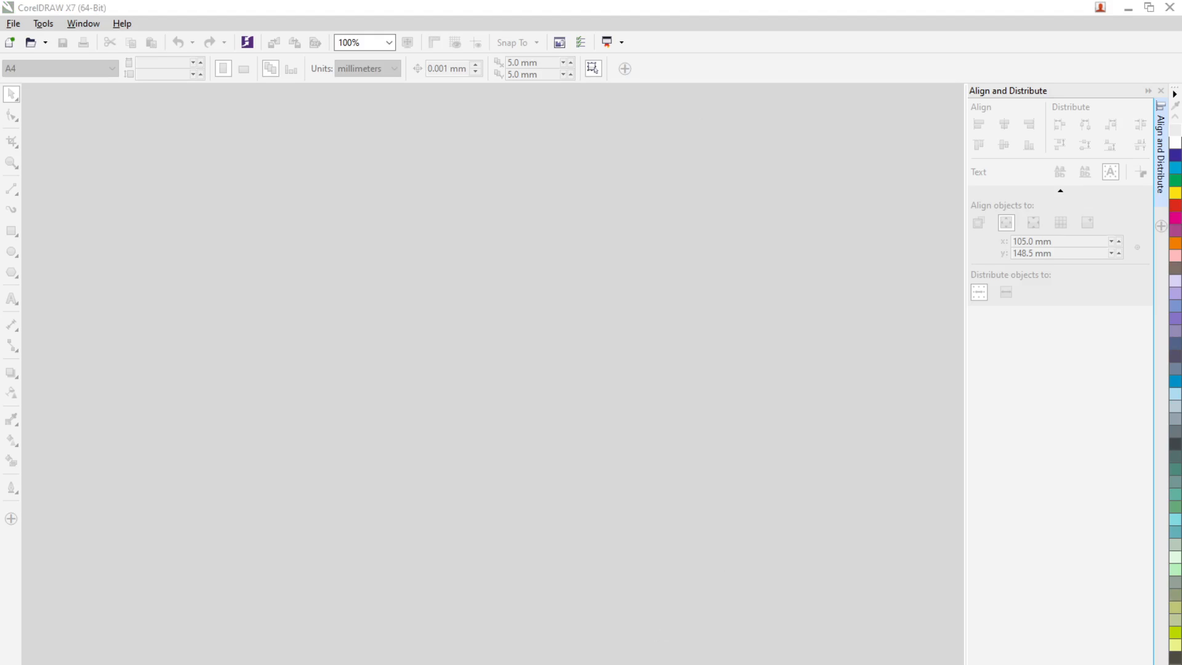
pyautogui.click(807, 661)
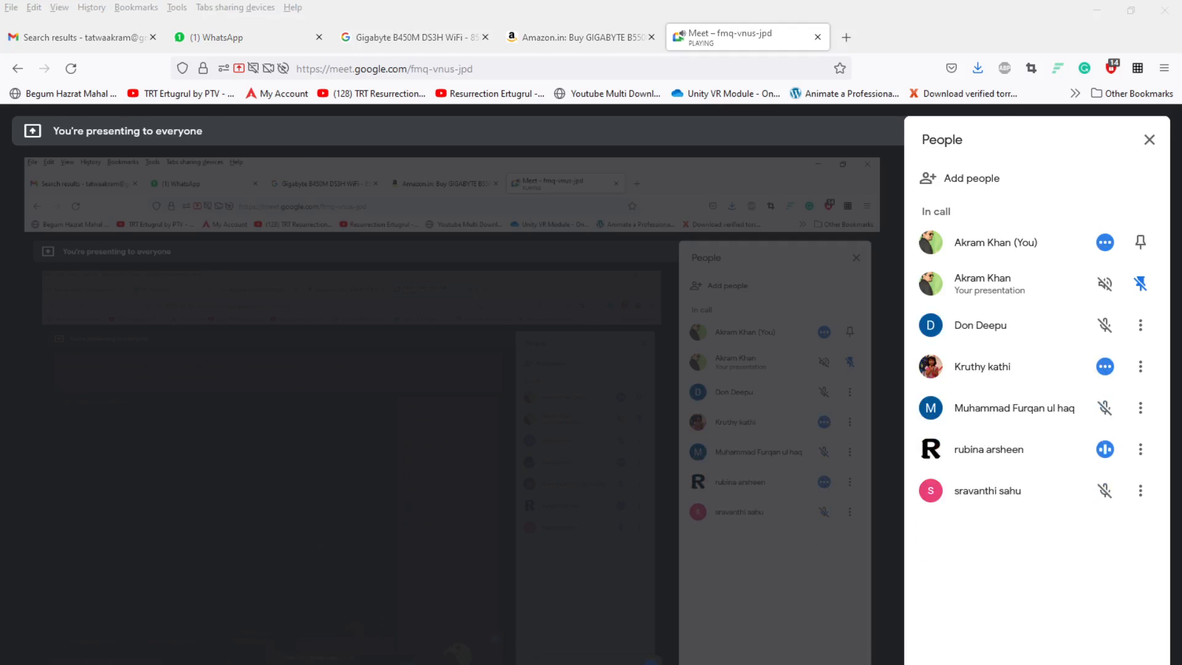
pyautogui.hotkey('alt', 'Tab')
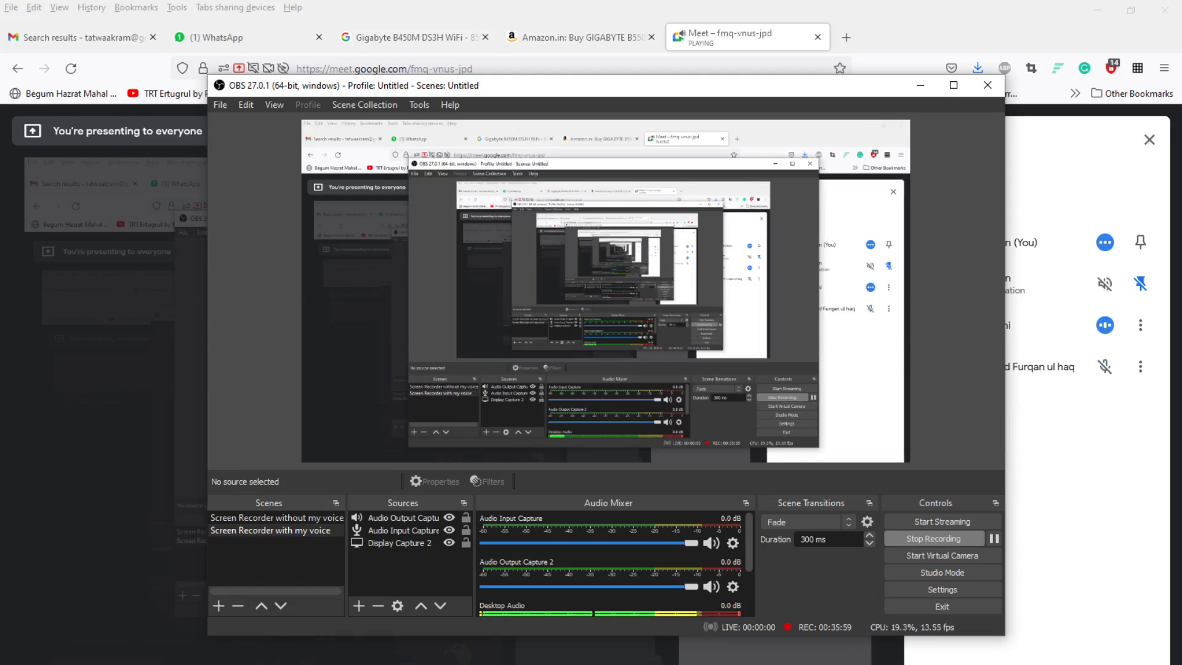
pyautogui.moveTo(843, 88); pyautogui.dragTo(642, 101)
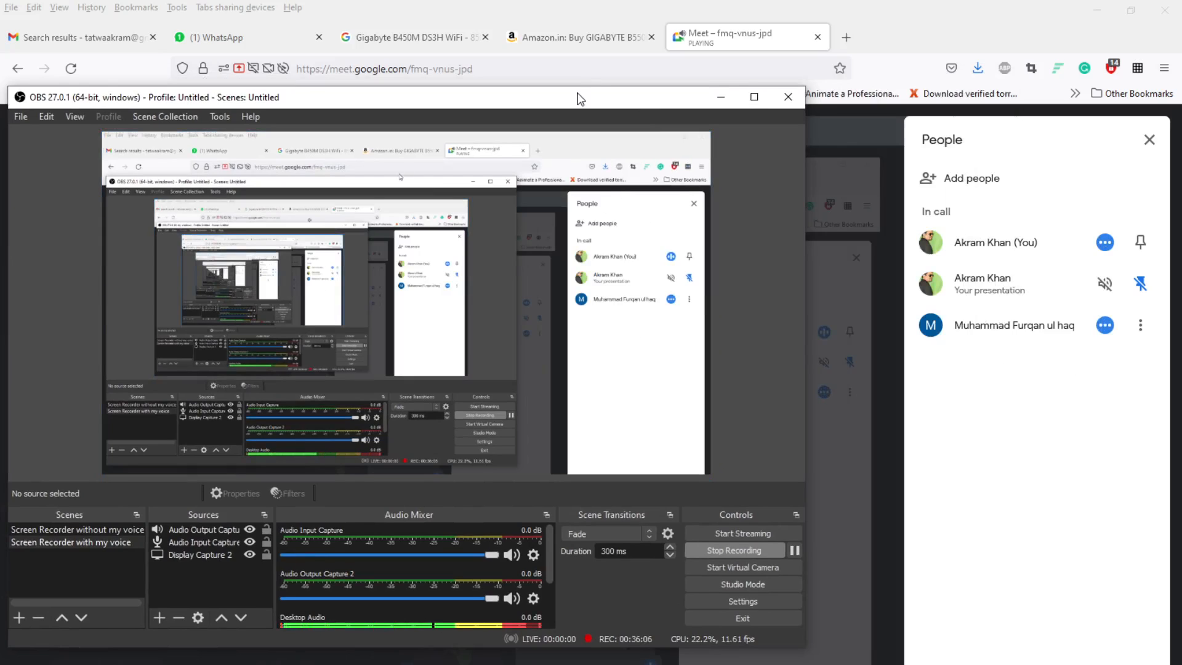
pyautogui.moveTo(579, 89); pyautogui.dragTo(593, 93)
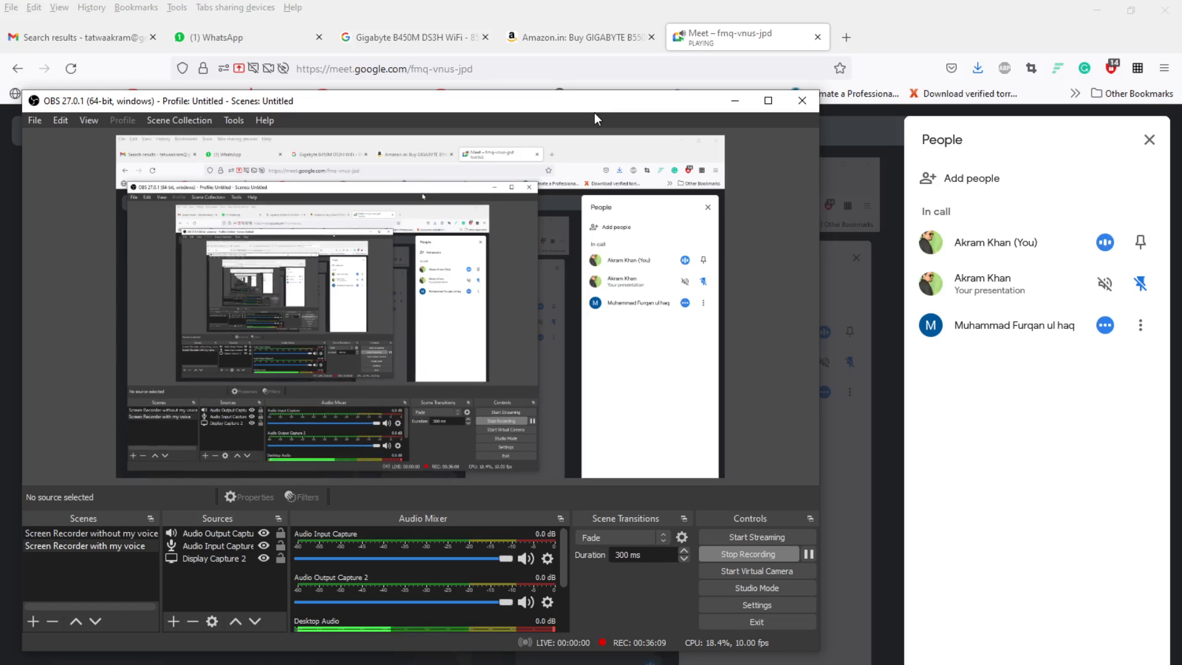